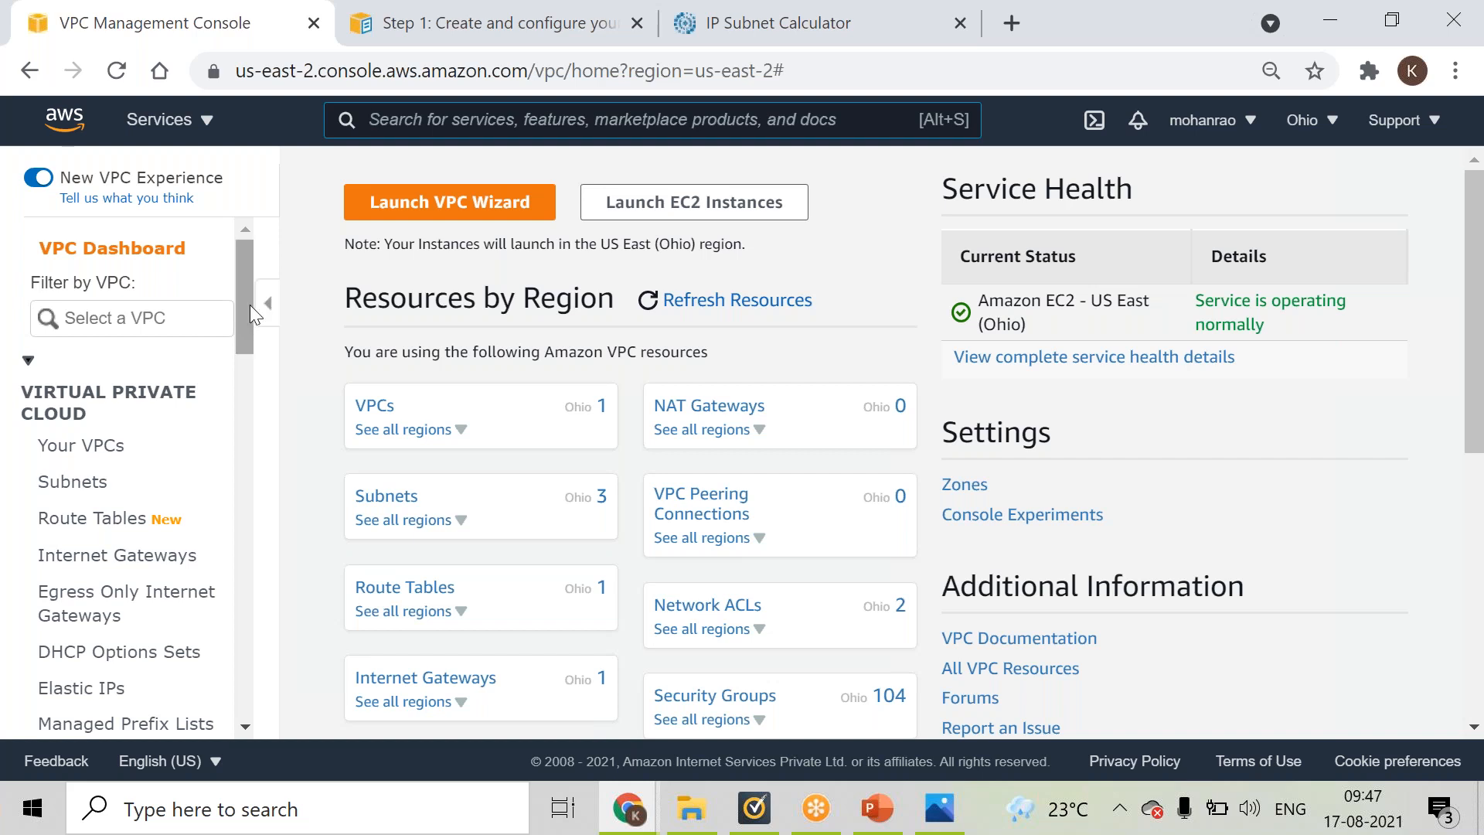
- Collapse the Virtual Private Cloud and Security groups in the VPC navigation and expand both again
left_click_drag(249, 307, 249, 331)
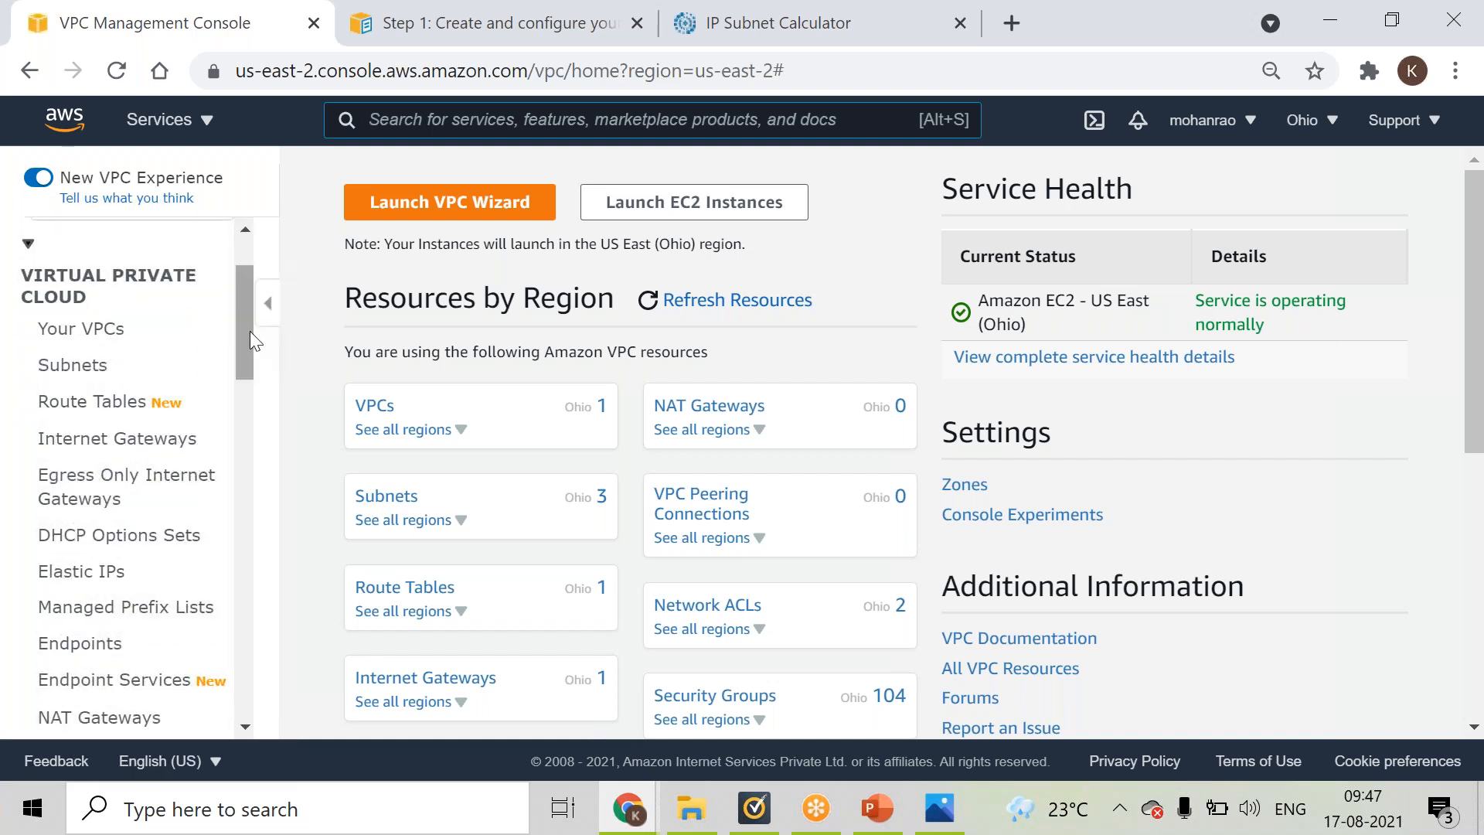
left_click(29, 244)
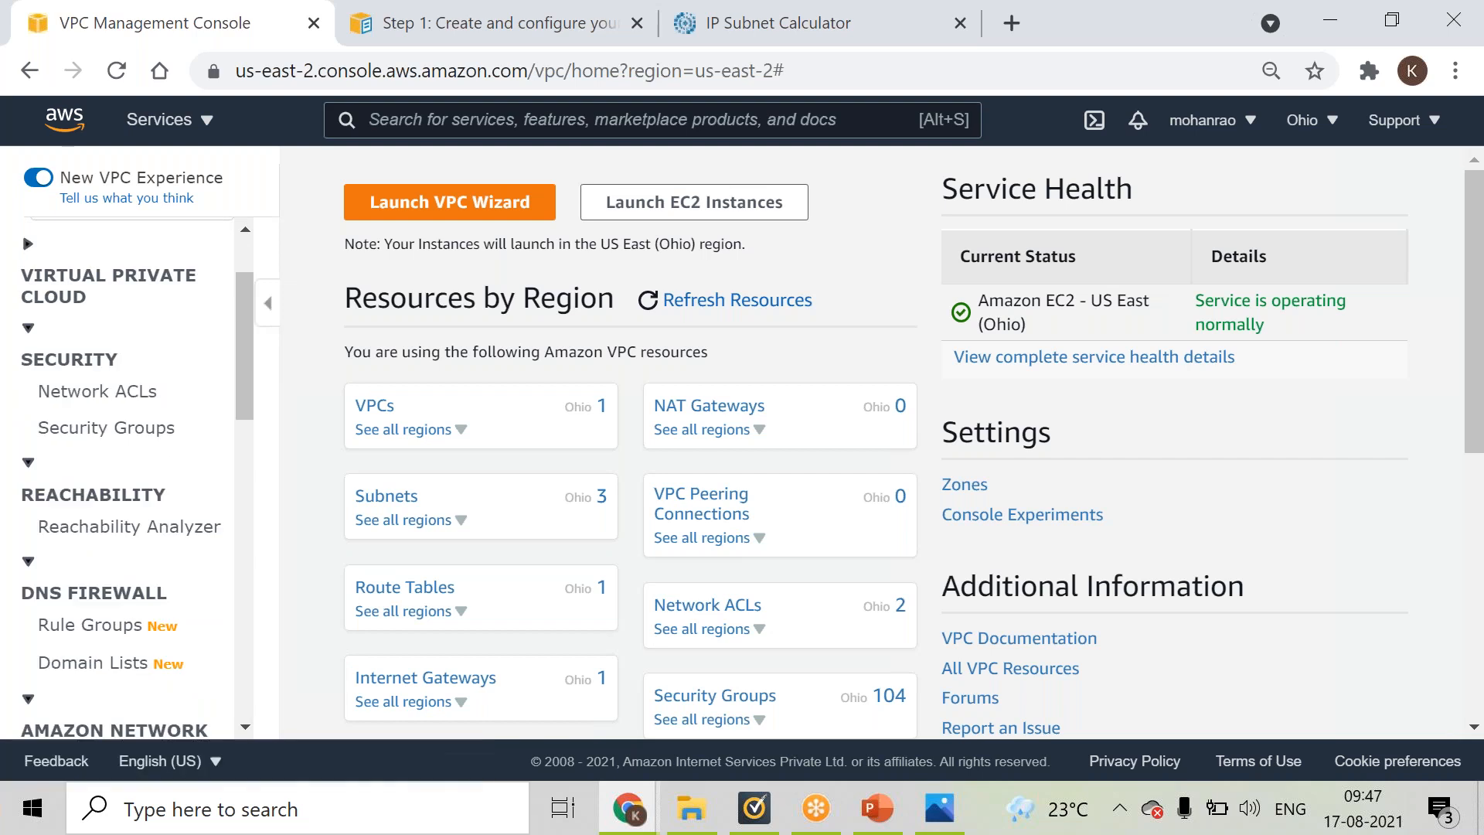
left_click(29, 328)
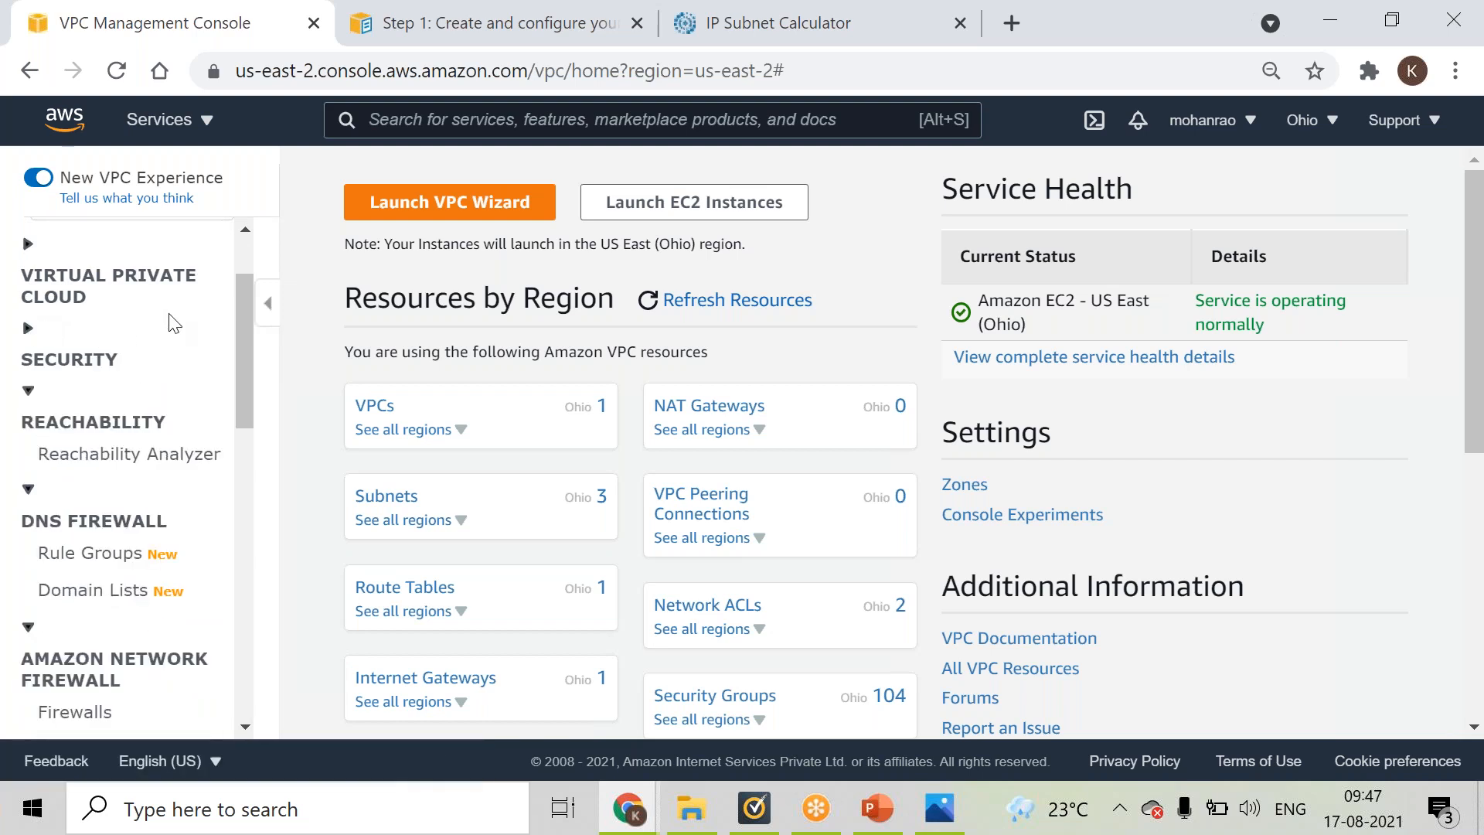
scroll(240, 249, "up", 3)
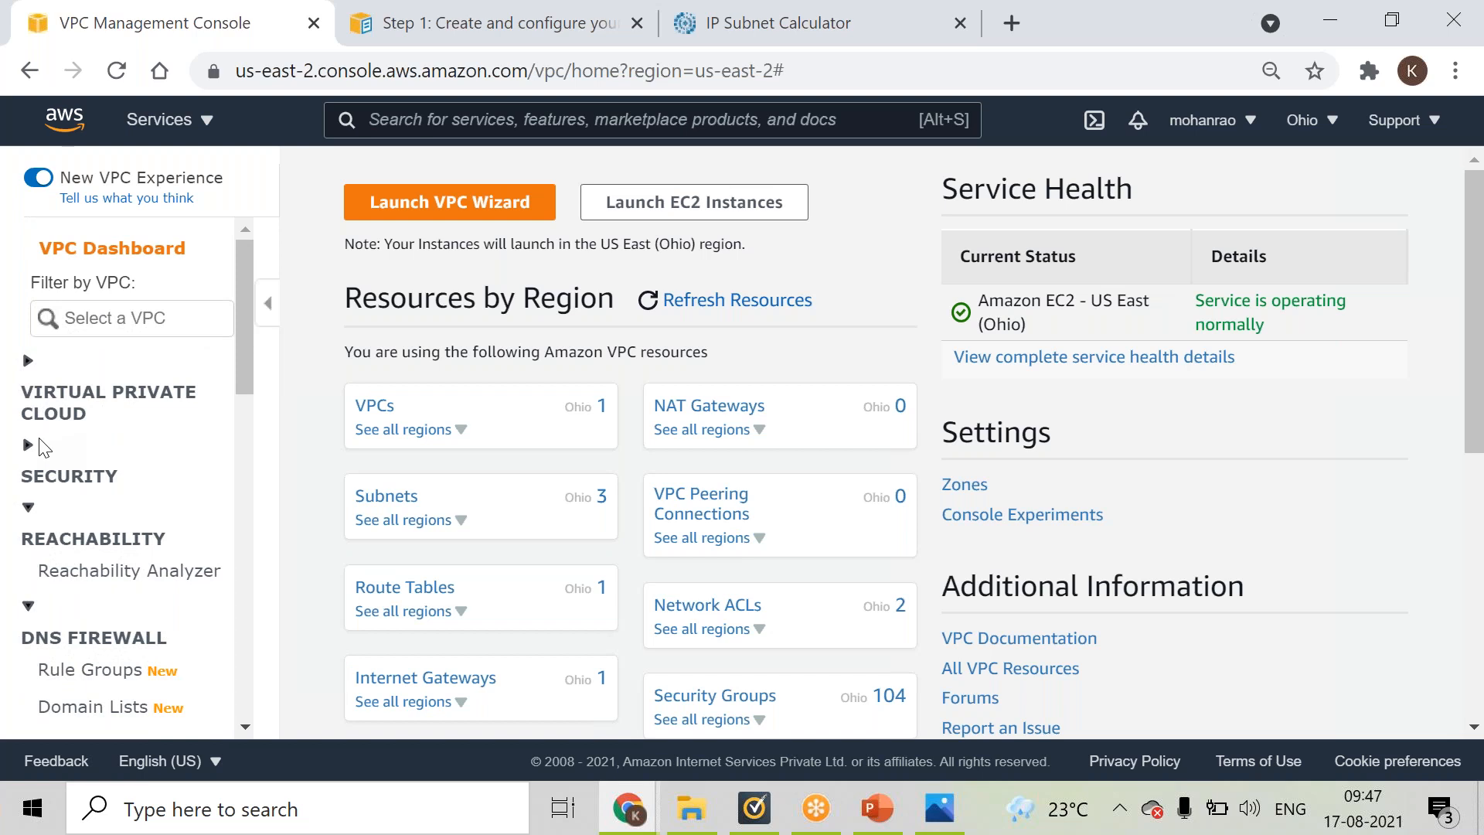
left_click(29, 445)
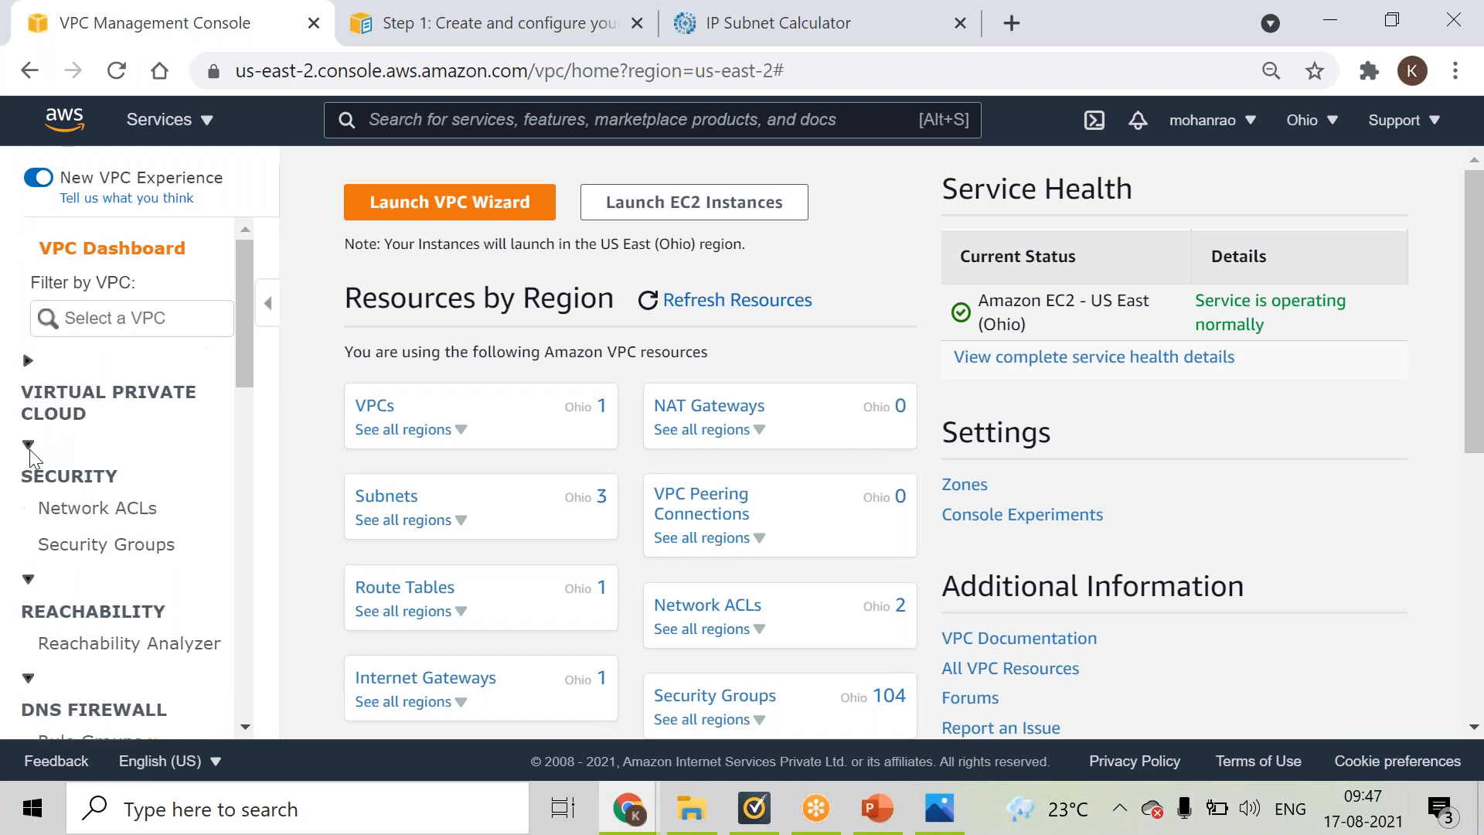
left_click(27, 360)
- Open the Your VPCs list and look through the remaining networking and security entries in the navigation
left_click(96, 458)
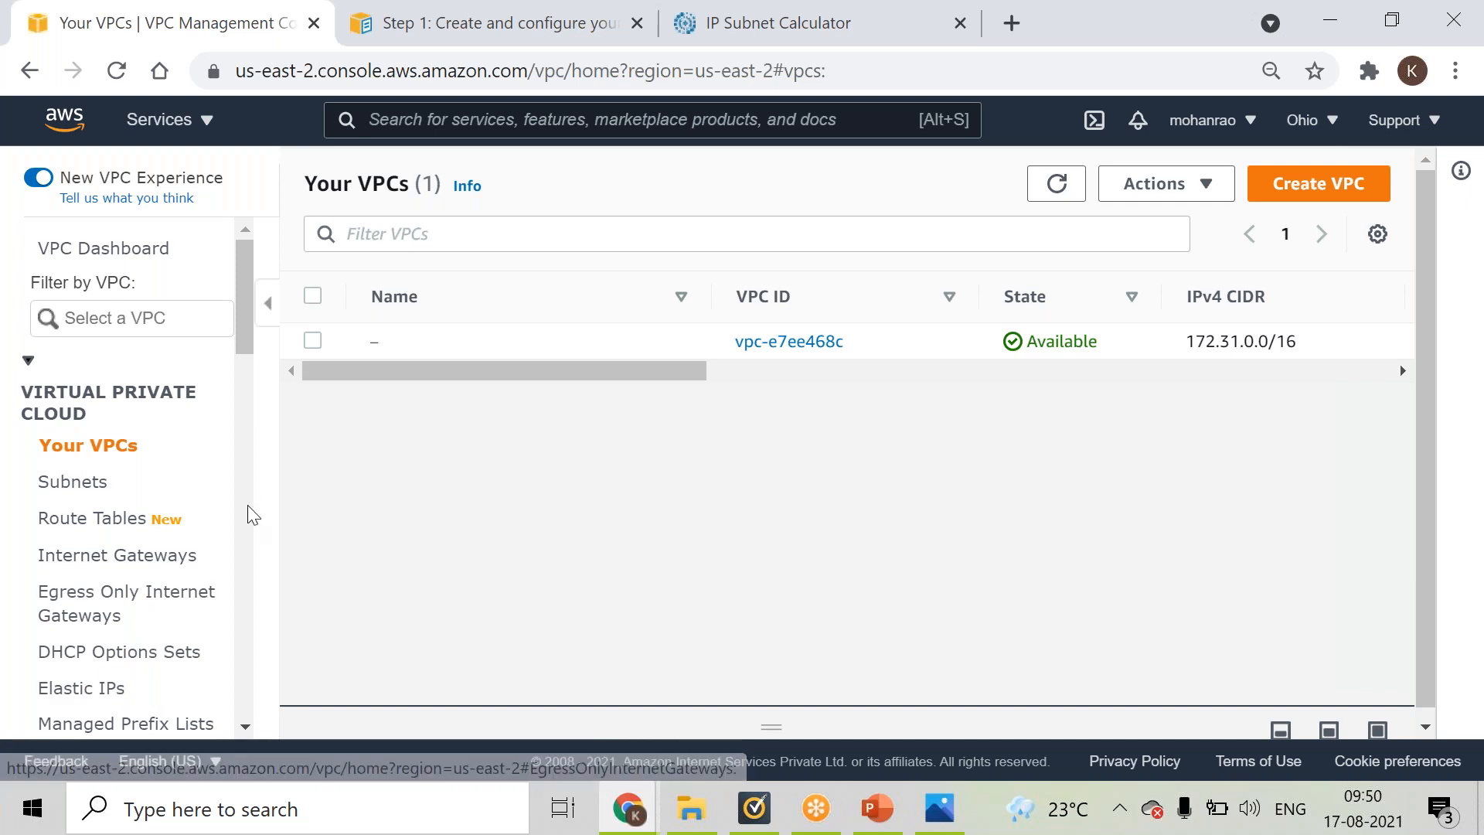
scroll(251, 514, "down", 6)
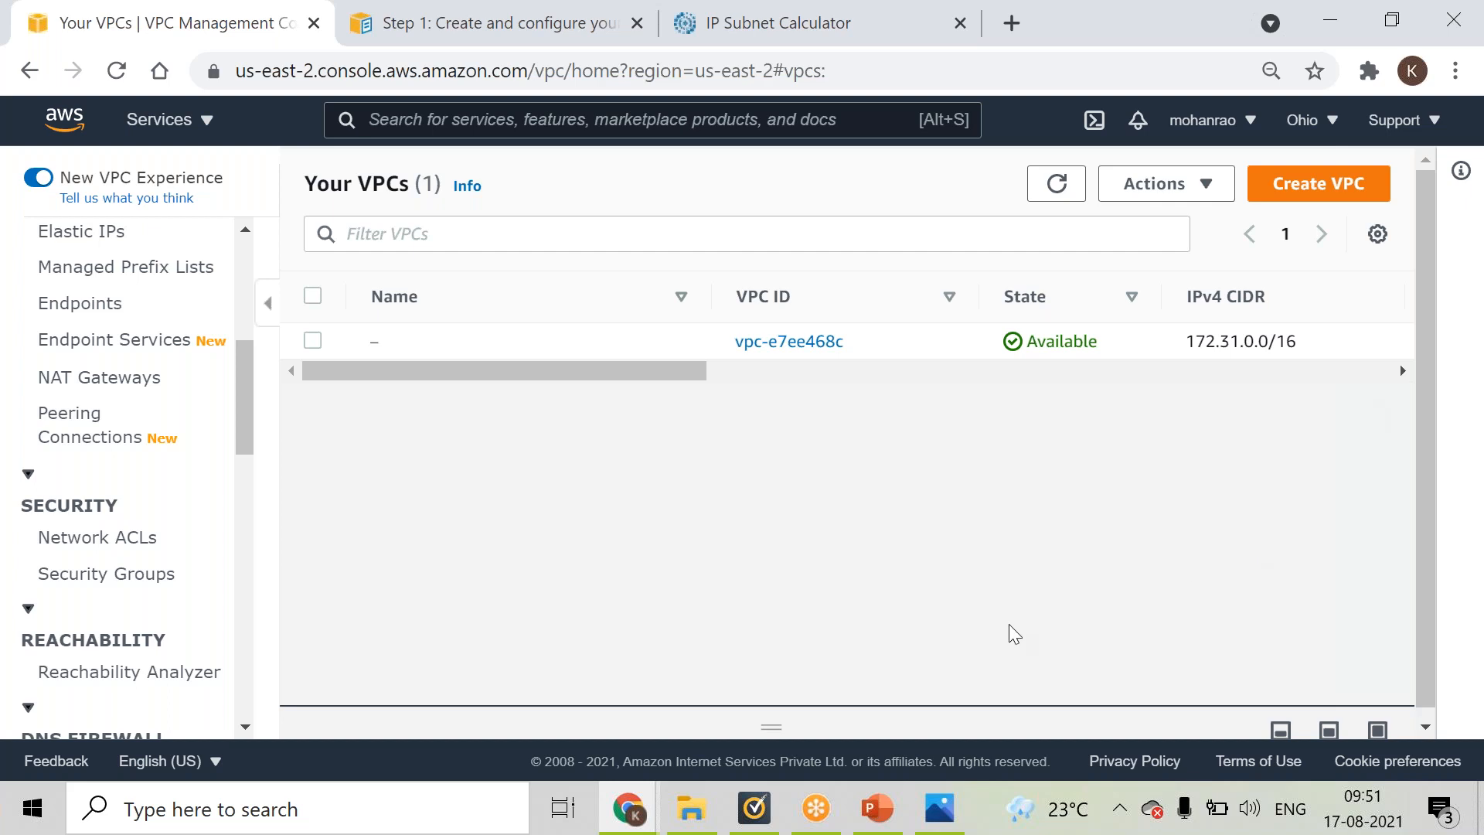
- Switch to the AWS Directory Service guide page and highlight the subnets and Internet gateway entries in the list of what the wizard creates
left_click(463, 35)
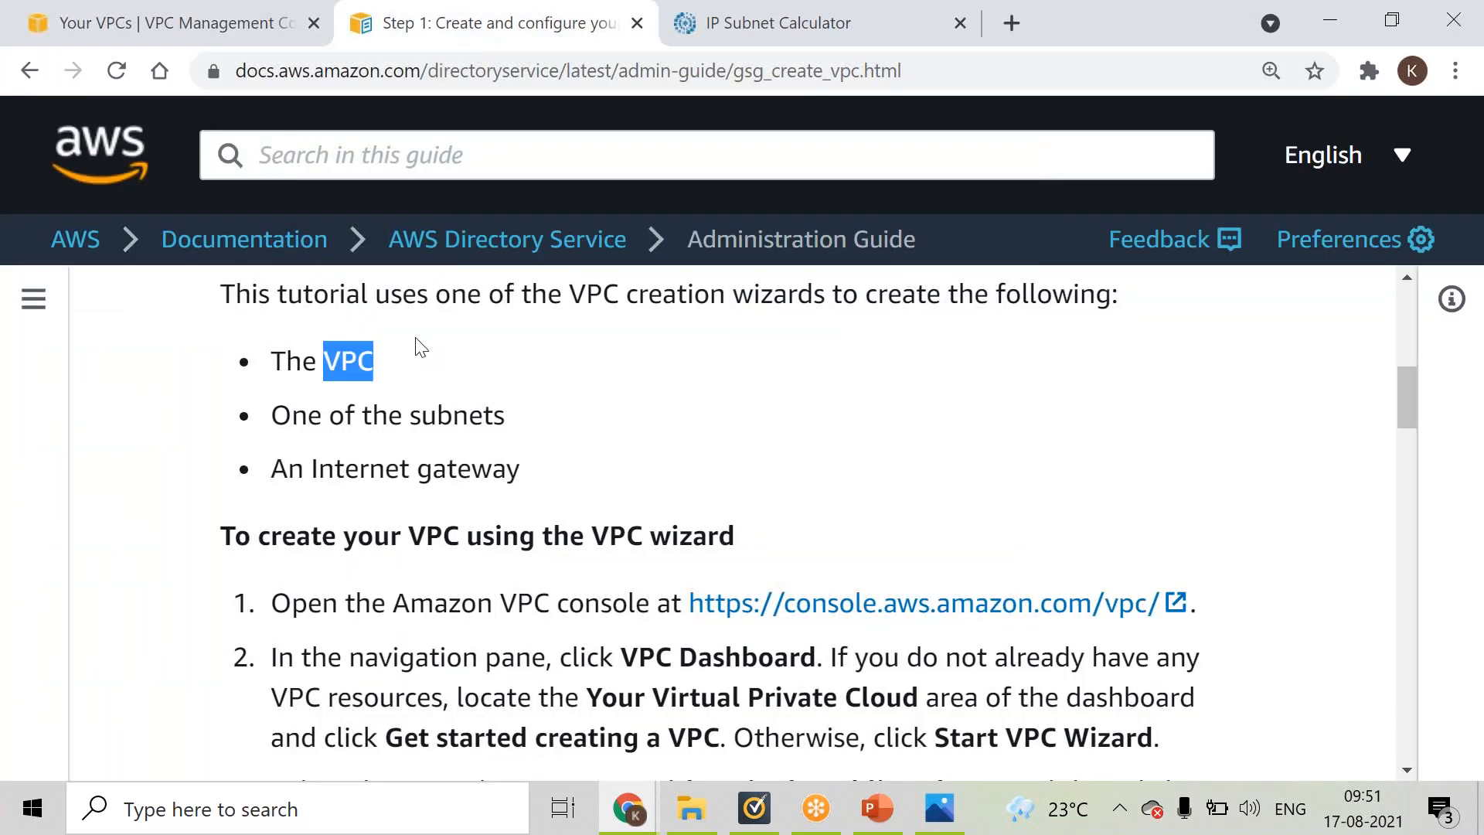
double_click(386, 422)
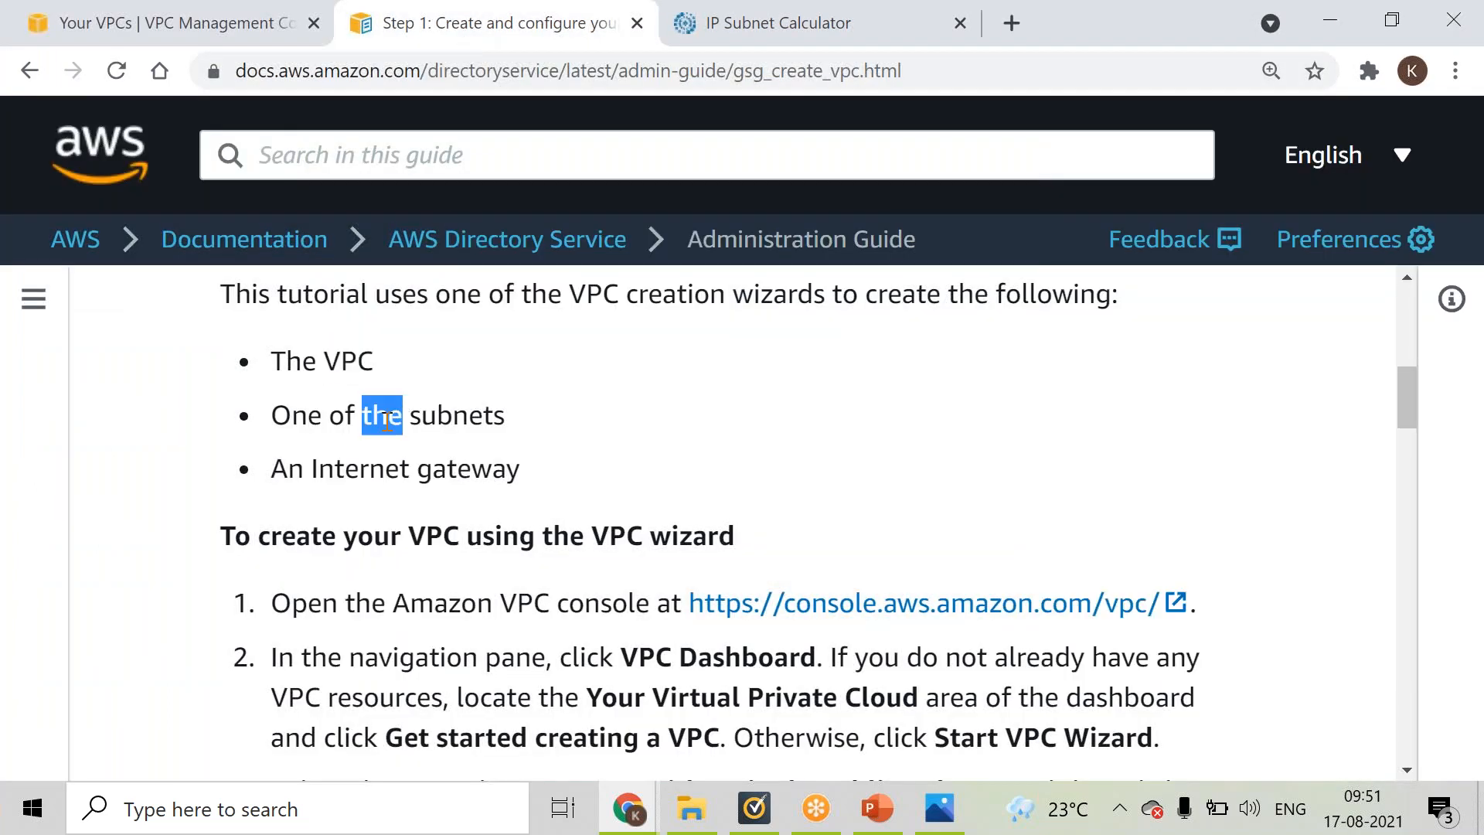
triple_click(386, 470)
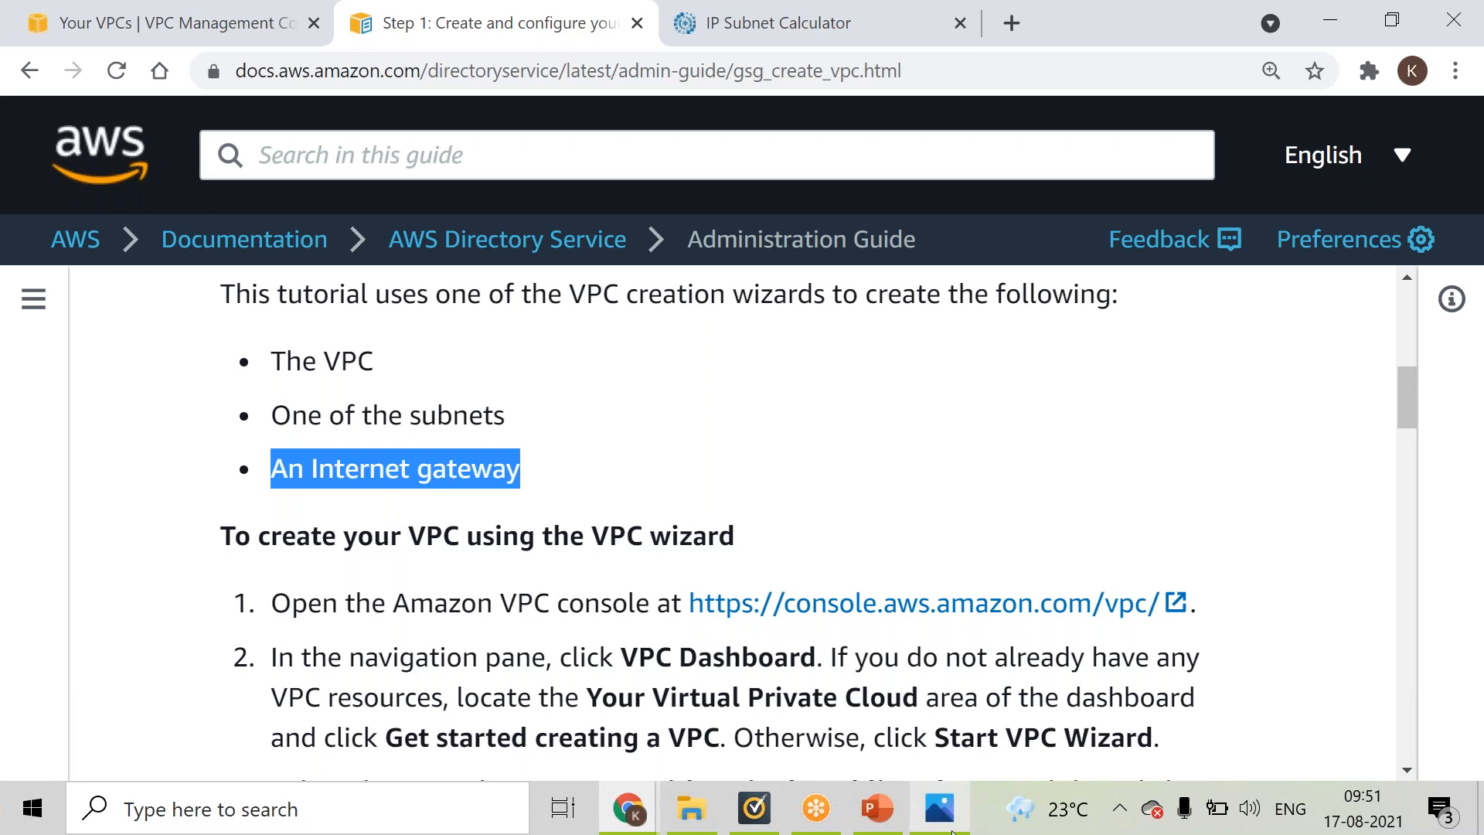
- Switch to Photos and examine the VPC architecture diagram in vpc sample.jpeg
left_click(862, 820)
mouse_move(939, 810)
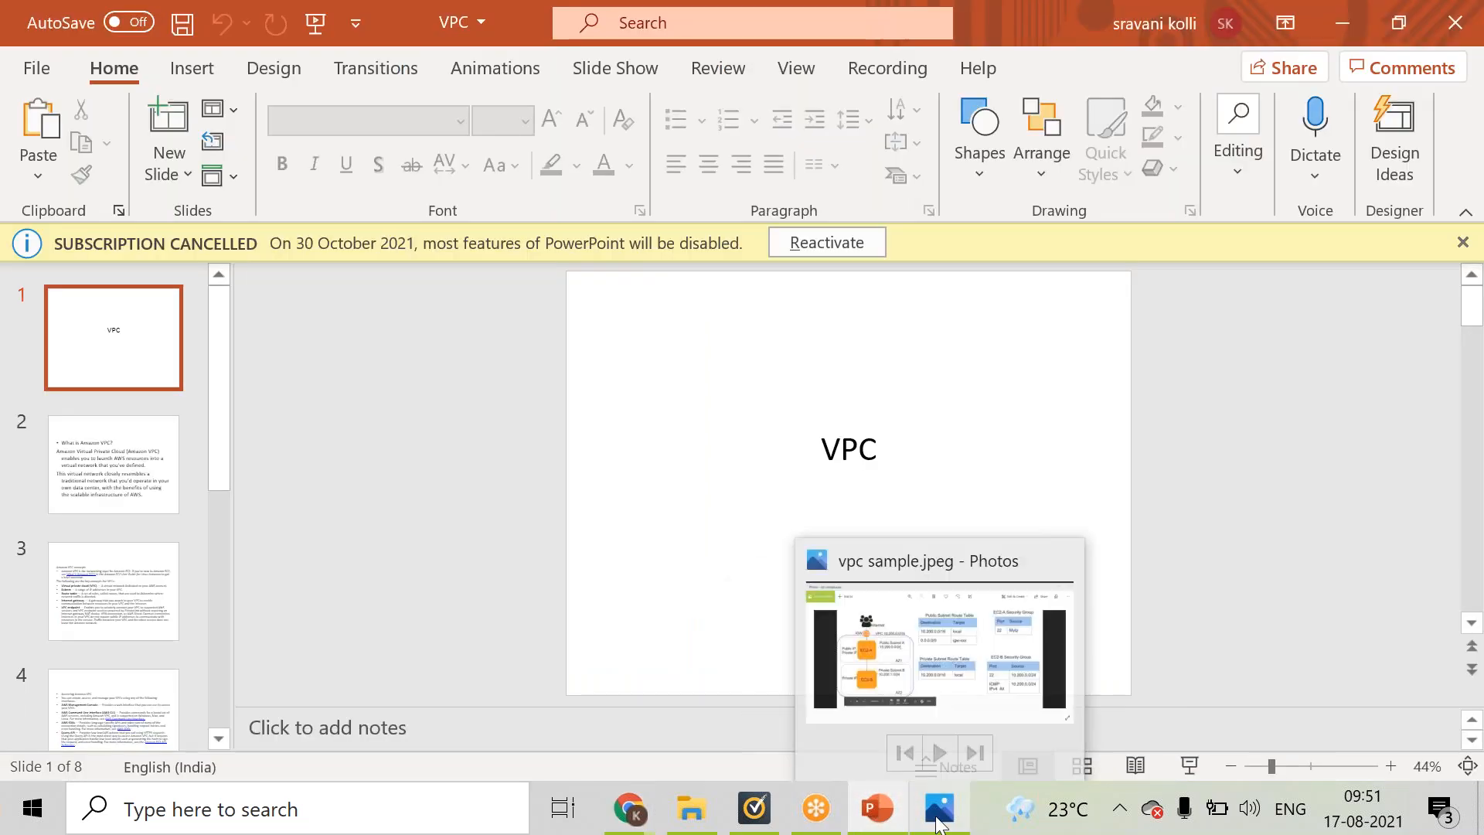
left_click(1042, 661)
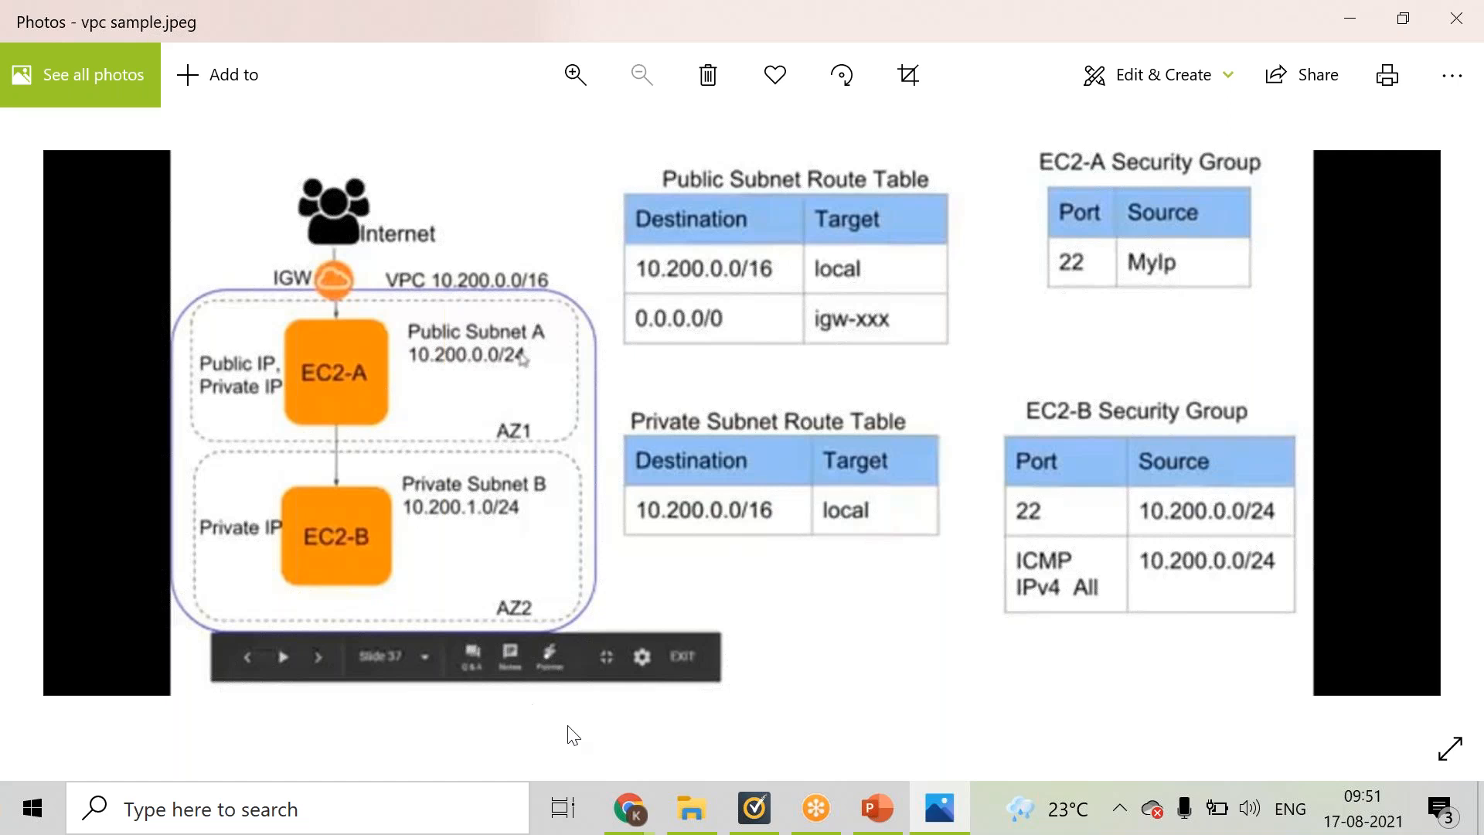
- Return to Chrome and search Google in a new window for "allowed cidr blocks in vpc aws"
left_click(629, 808)
left_click(720, 684)
left_click(897, 507)
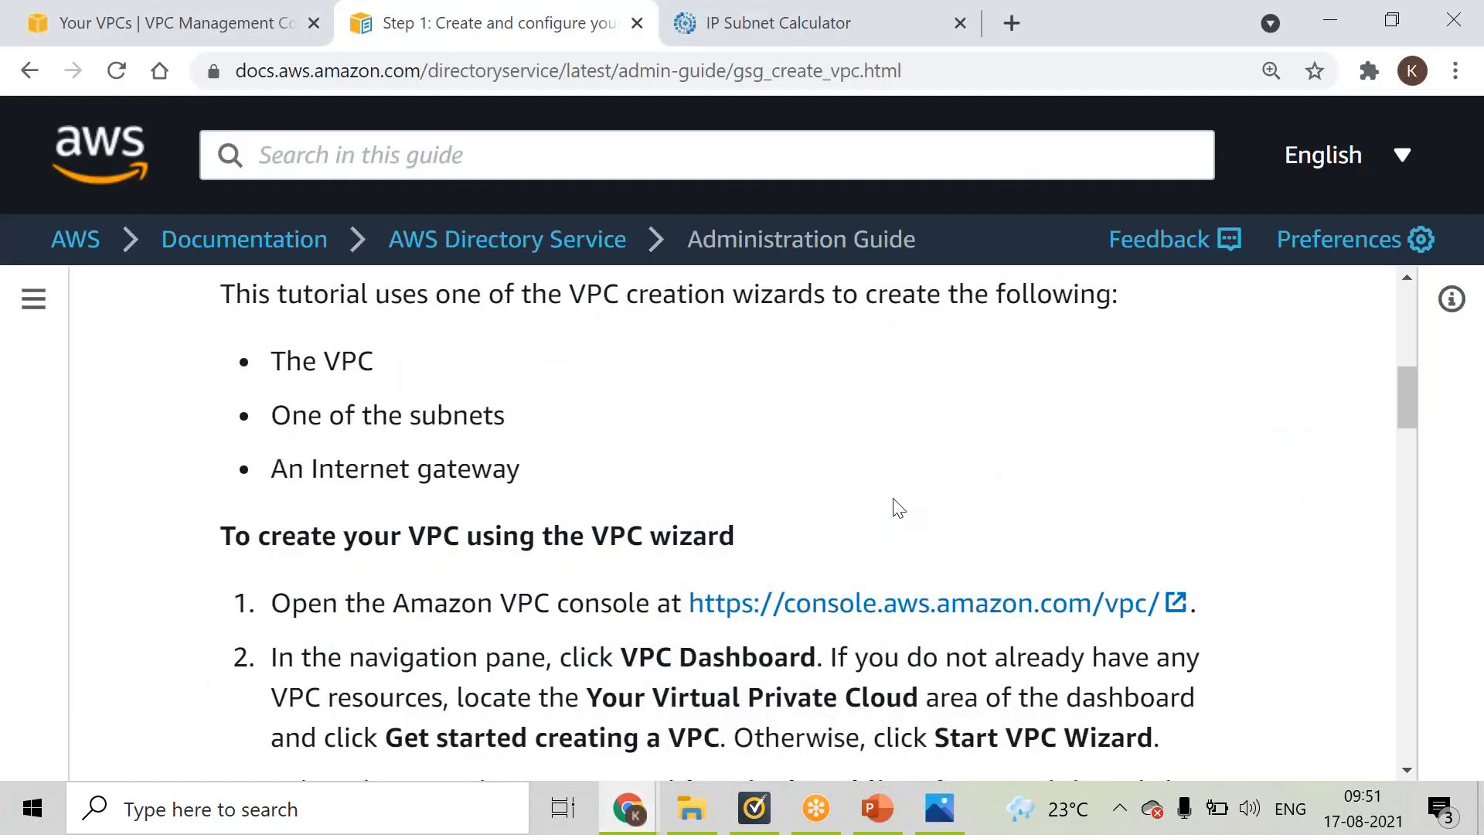
key("ctrl+n")
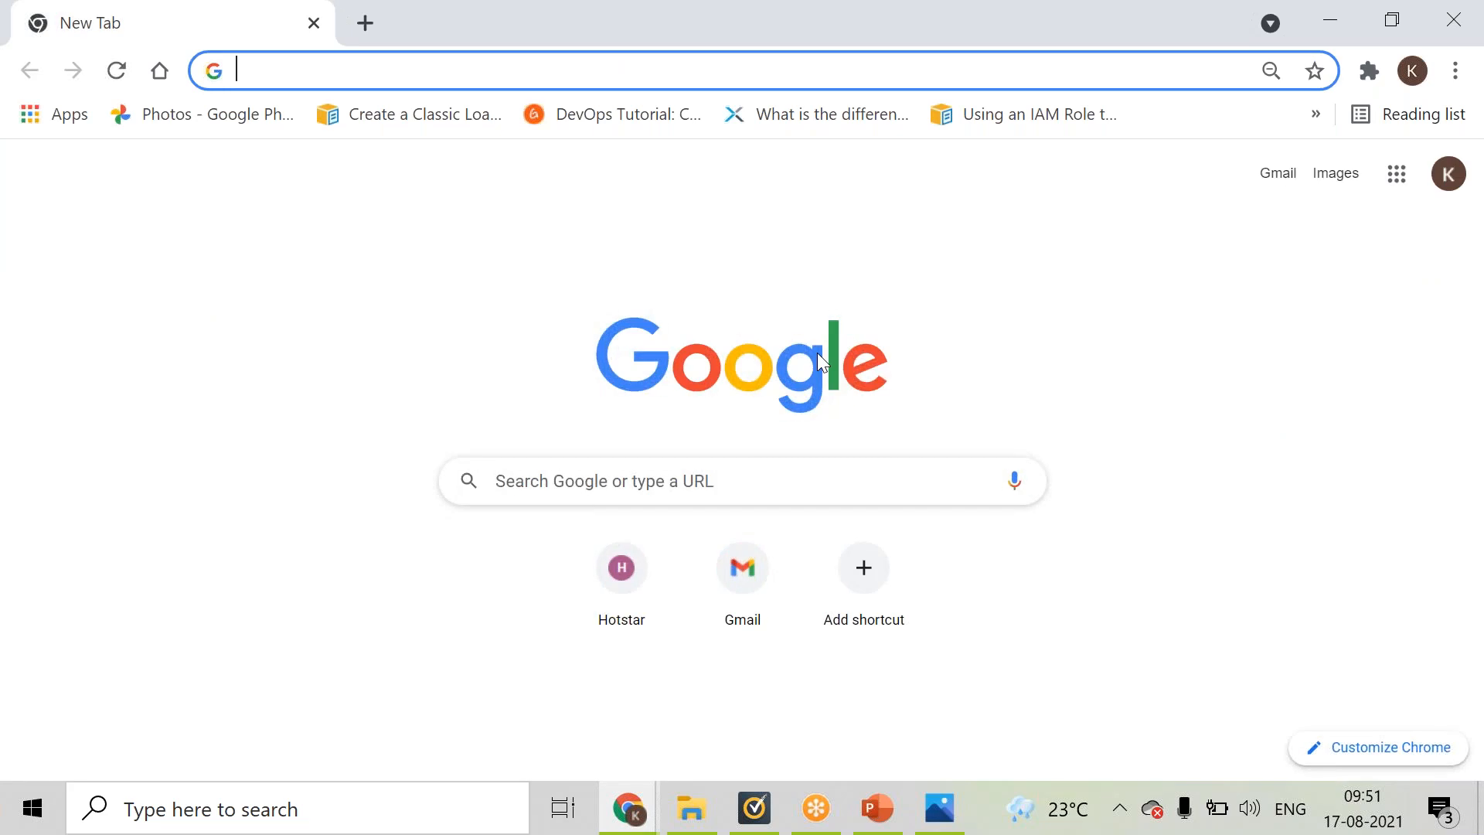
type("allowed ")
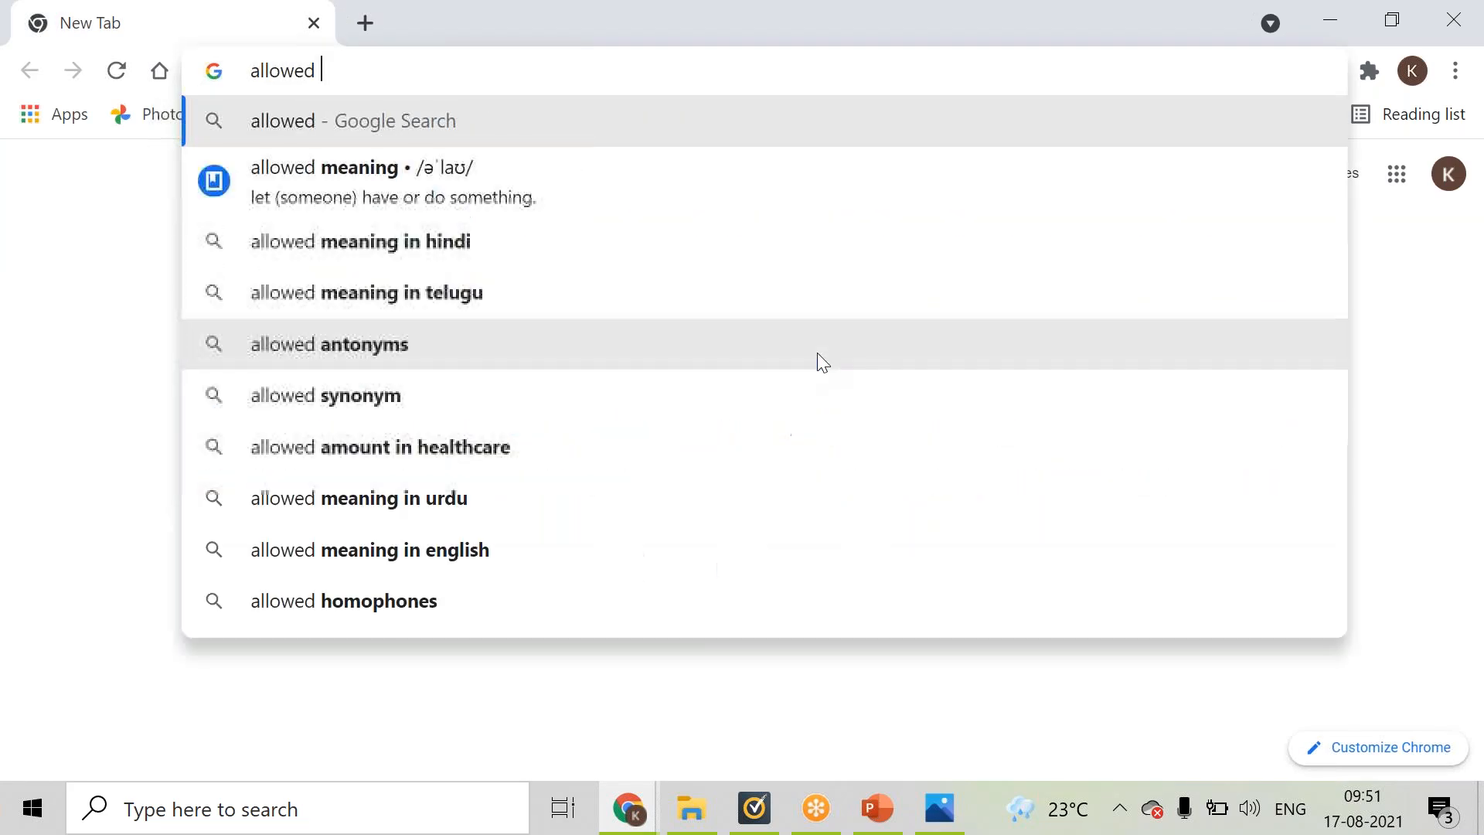
type("cid")
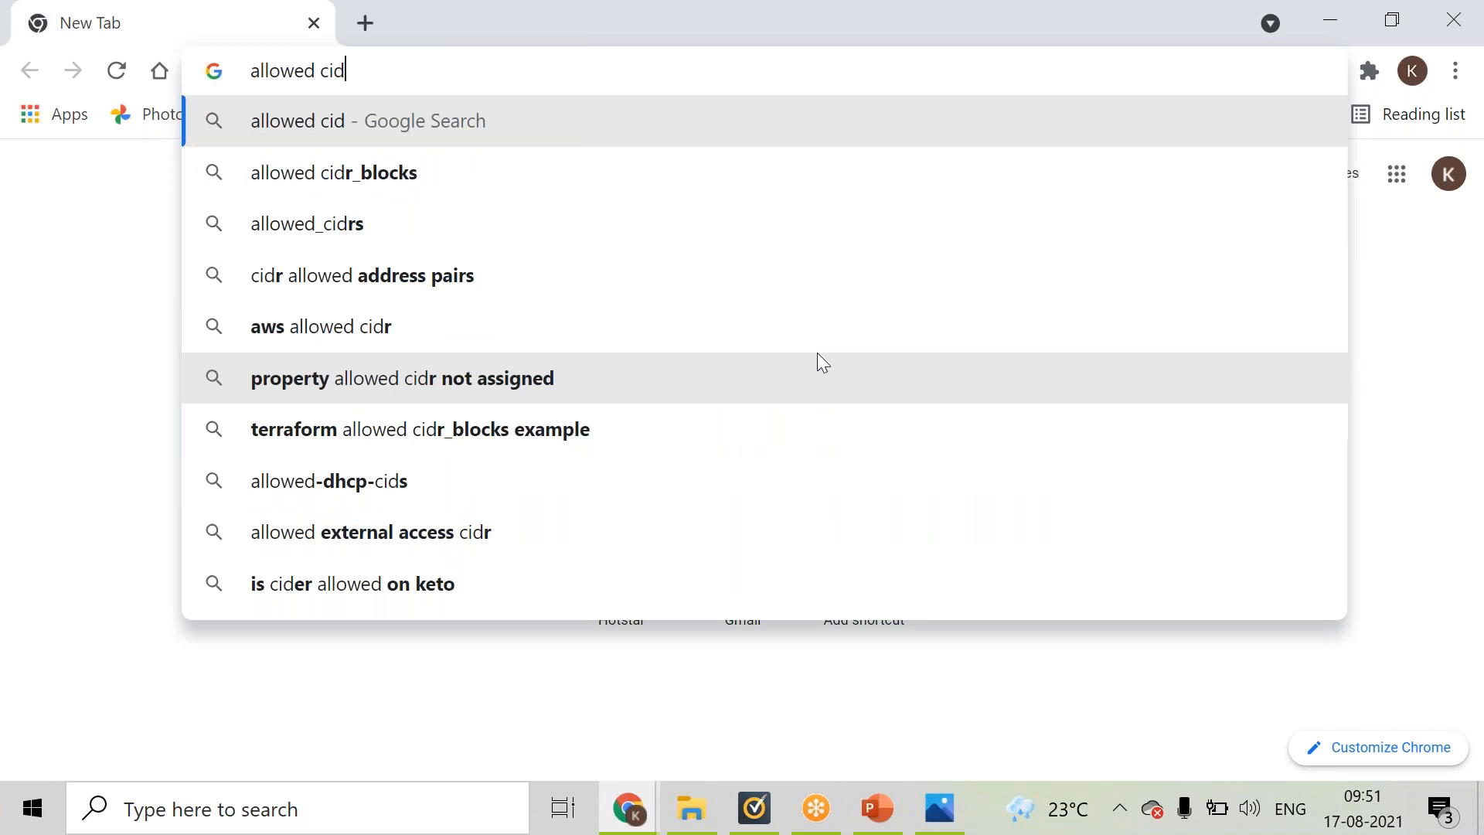
type("r blocks ")
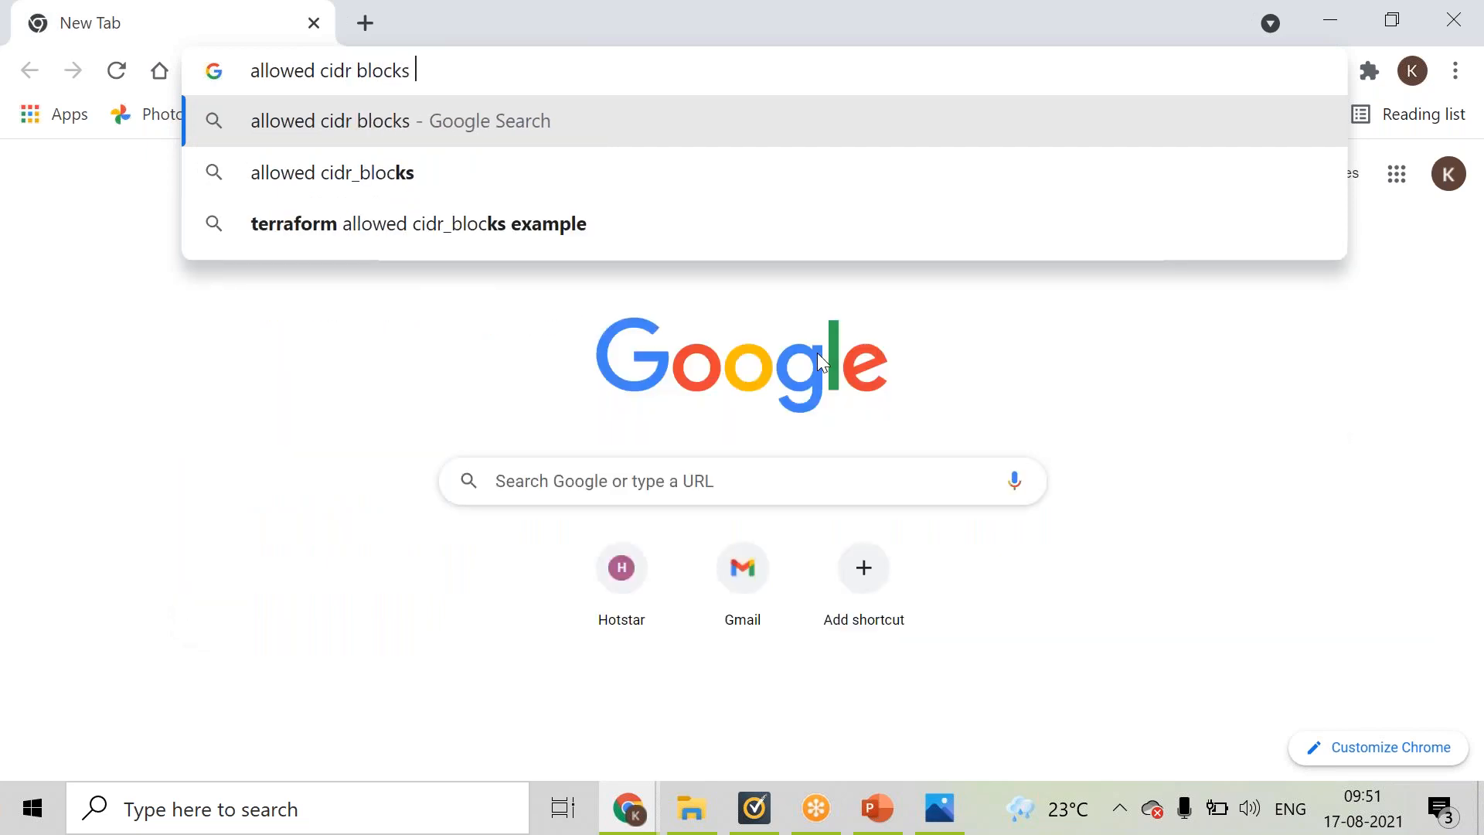
type("in vpc s")
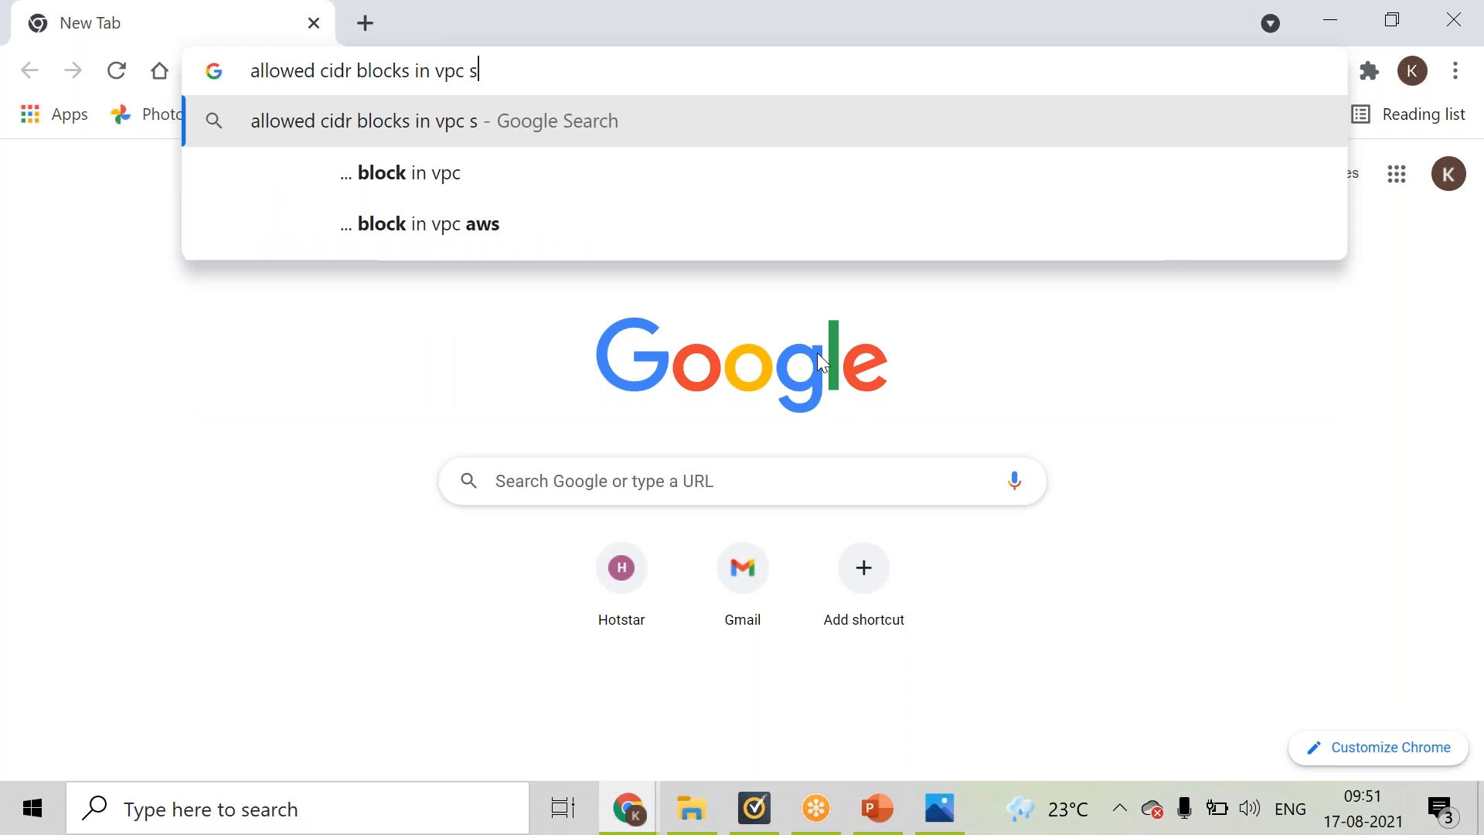
key("BackSpace")
type("aws")
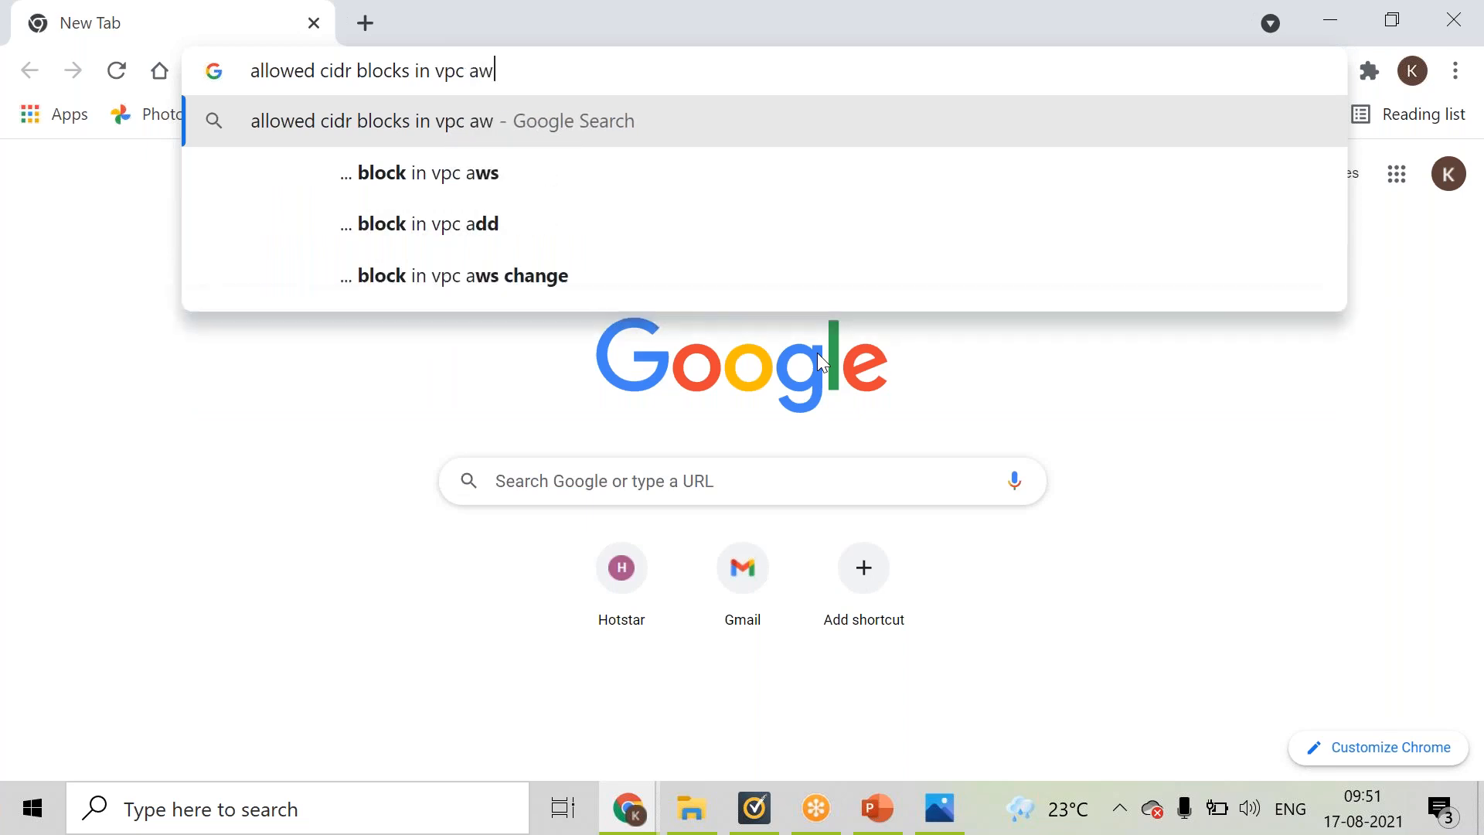
key("Return")
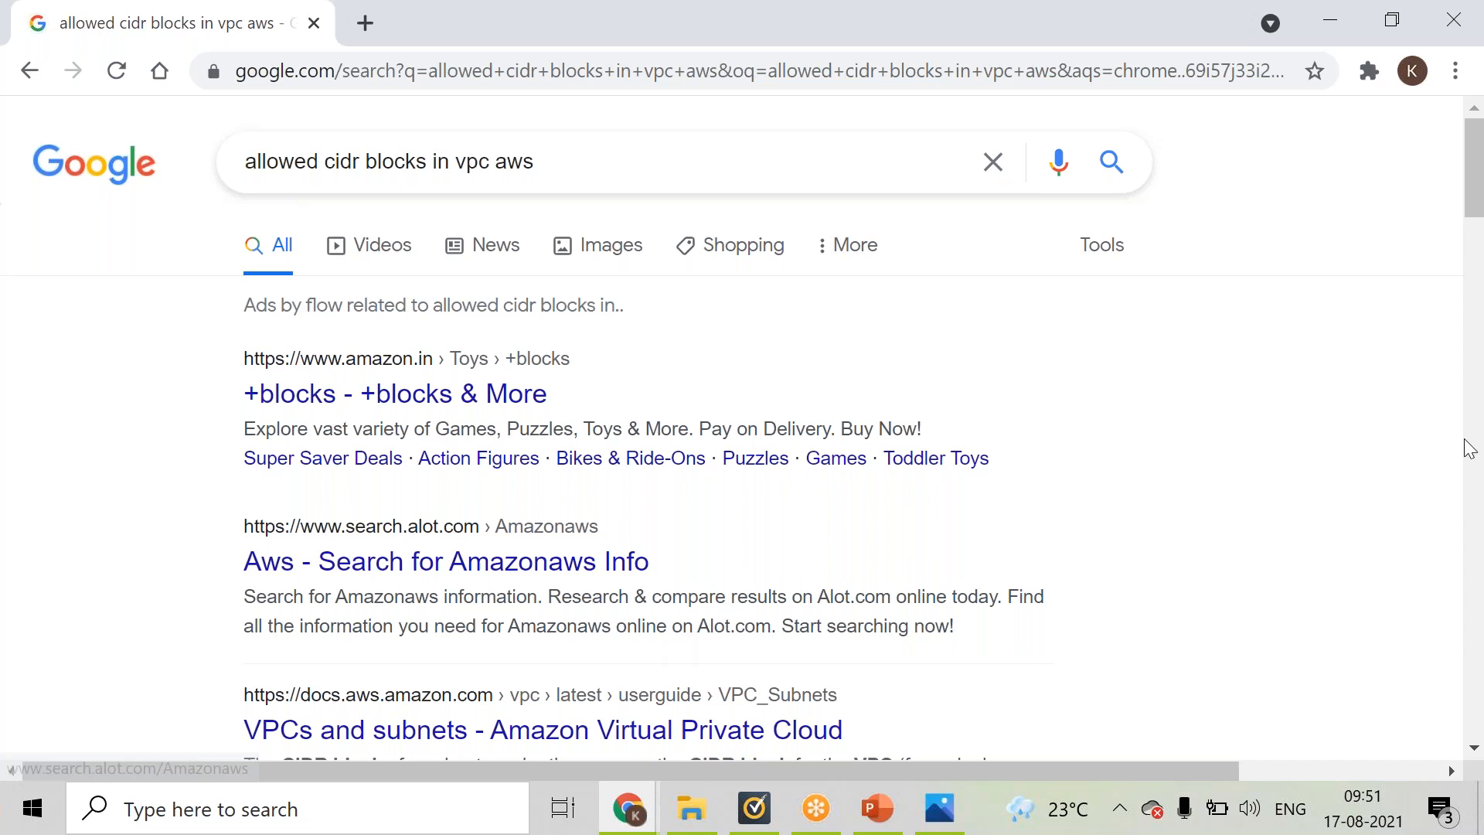
- Open the "VPCs and subnets - Amazon Virtual Private Cloud" documentation result and close the search results page
scroll(1481, 456, "down", 5)
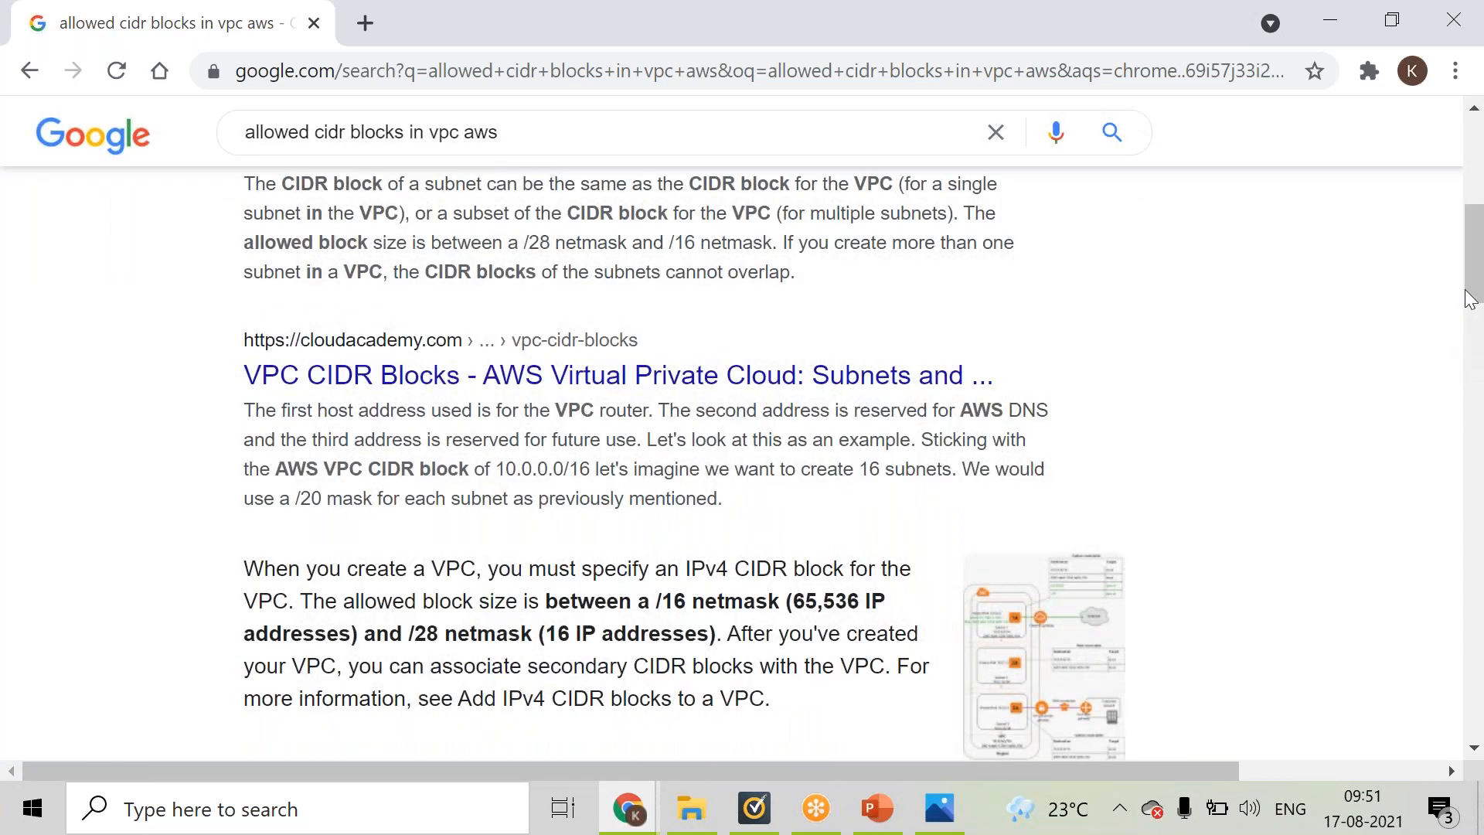
left_click_drag(1475, 288, 1475, 232)
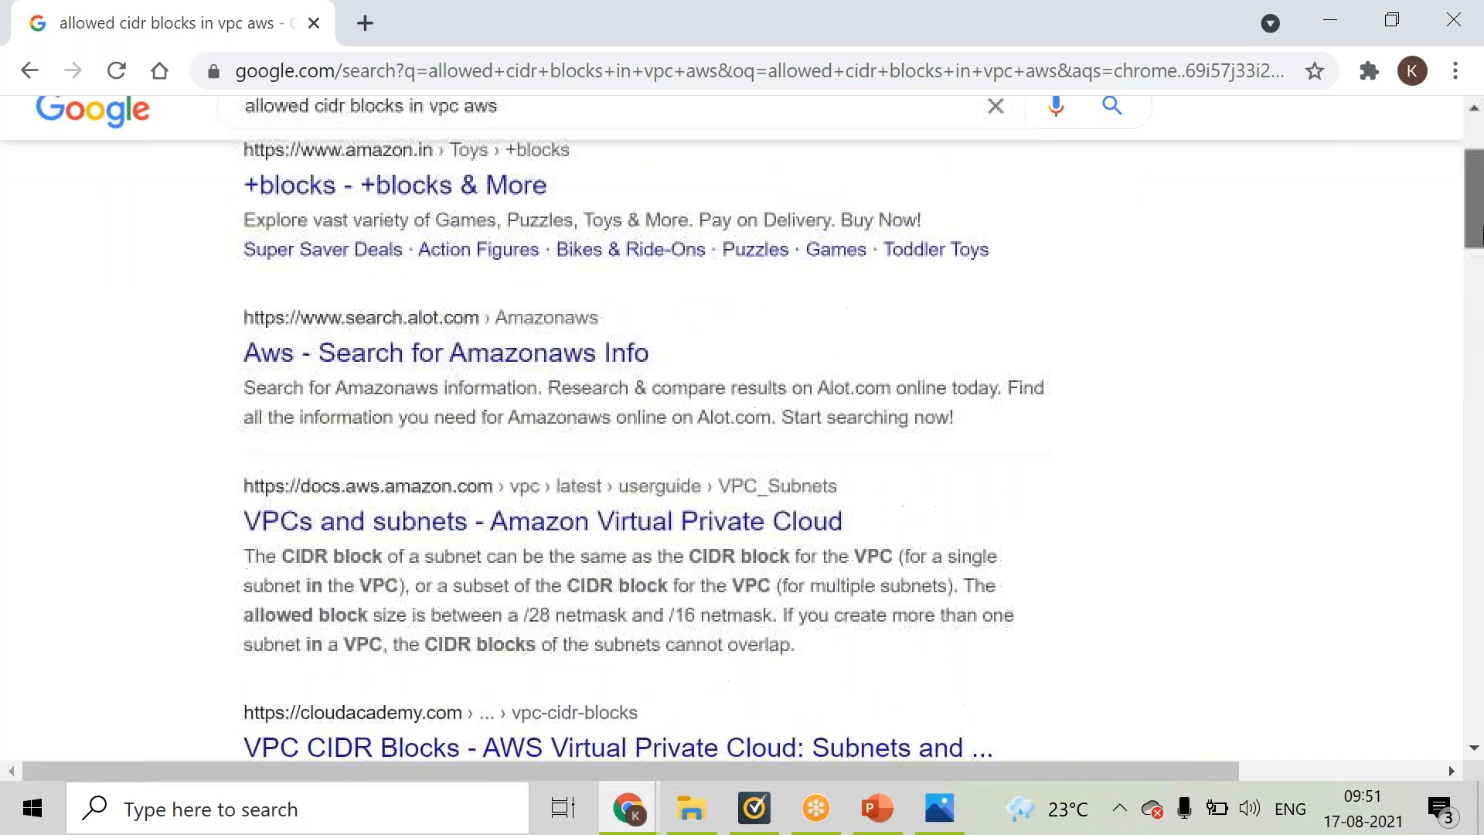
left_click(541, 521)
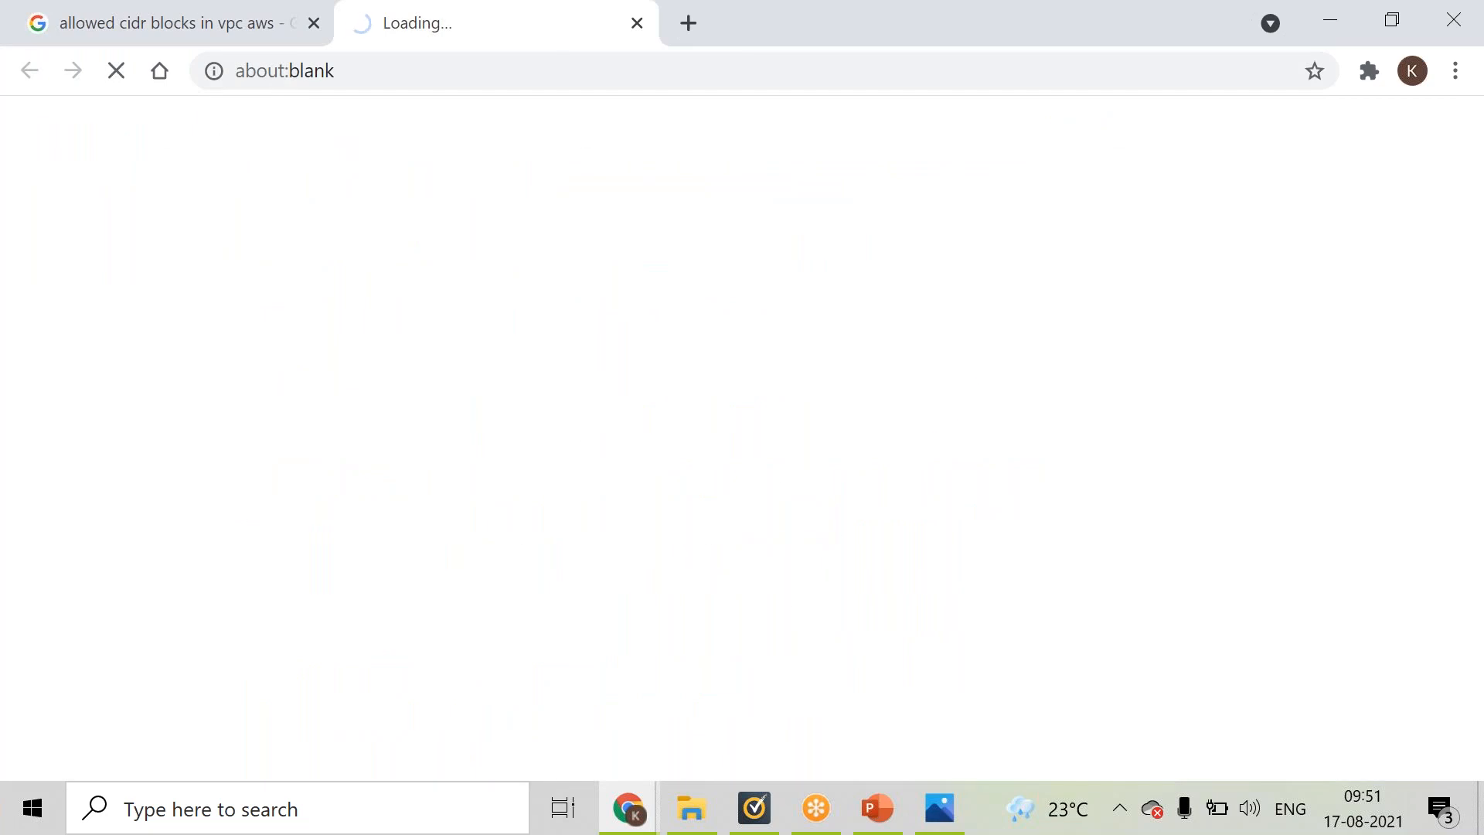
left_click(315, 25)
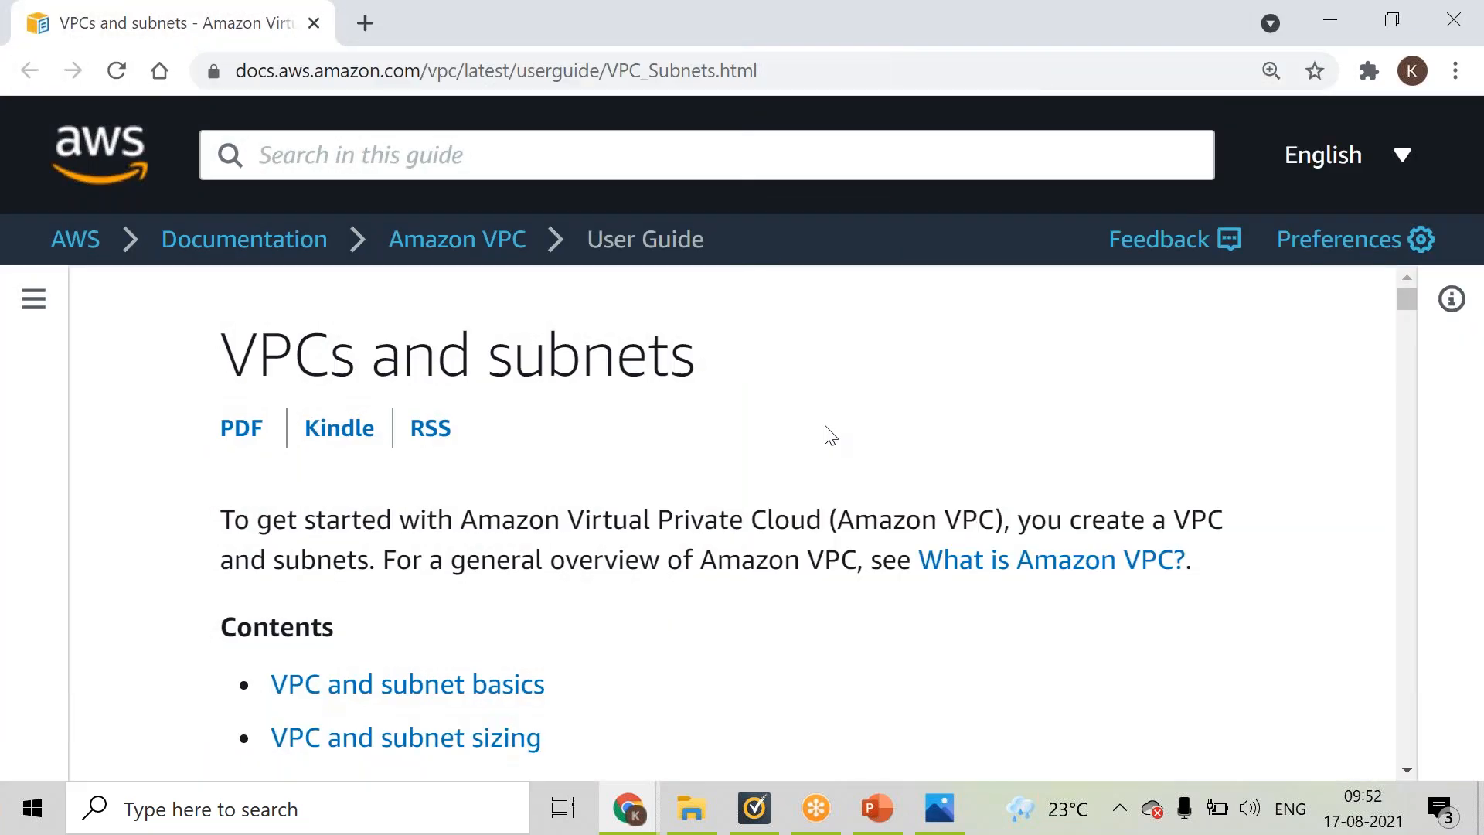
- Find the RFC 1918 range table in the VPCs and subnets guide and examine its address ranges and example CIDR blocks
left_click(1403, 442)
left_click(1402, 439)
left_click(1403, 439)
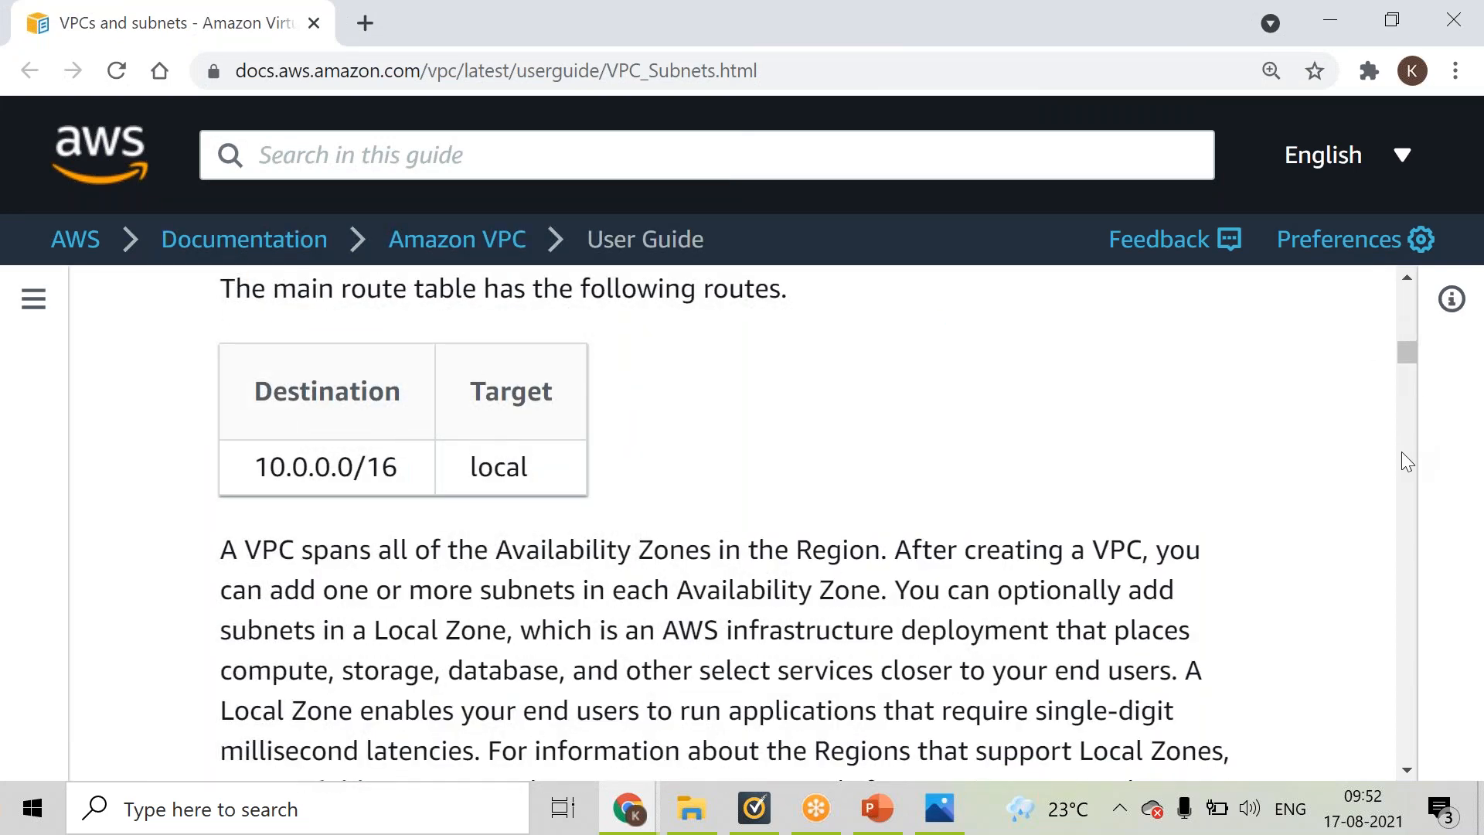
left_click(1402, 451)
left_click(1402, 452)
left_click(1403, 451)
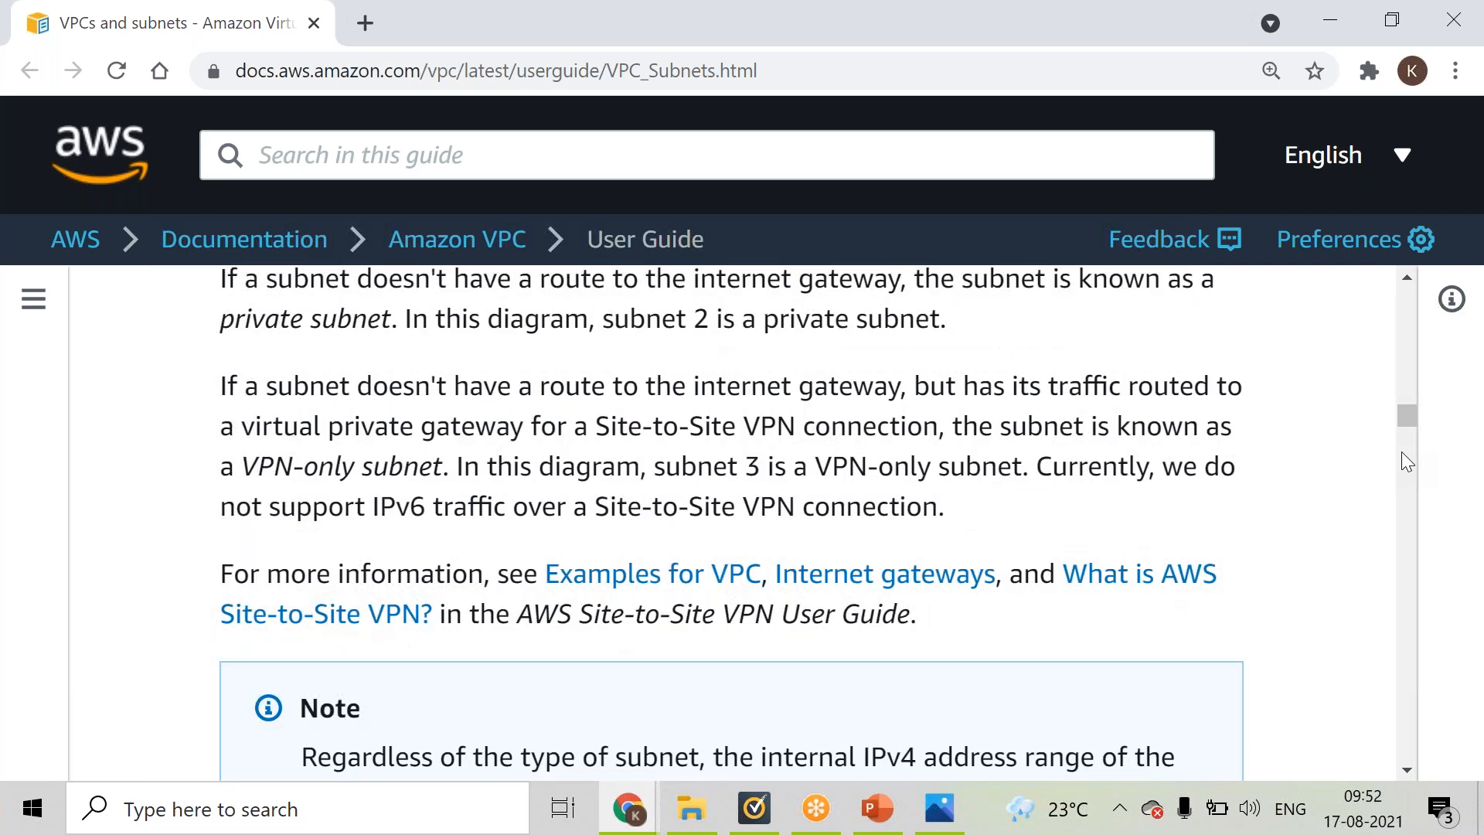
left_click(1410, 502)
left_click(1410, 502)
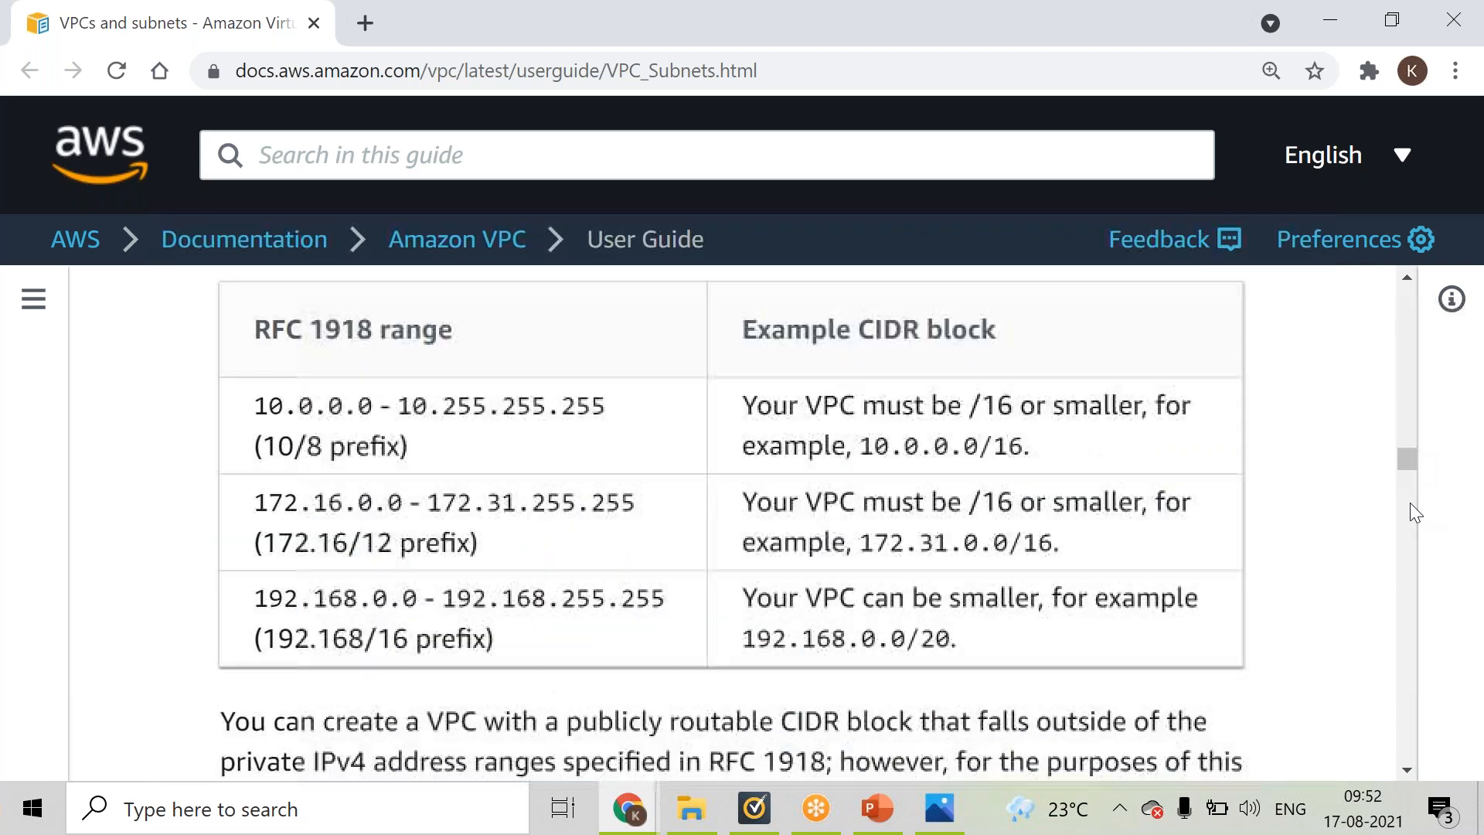
double_click(455, 412)
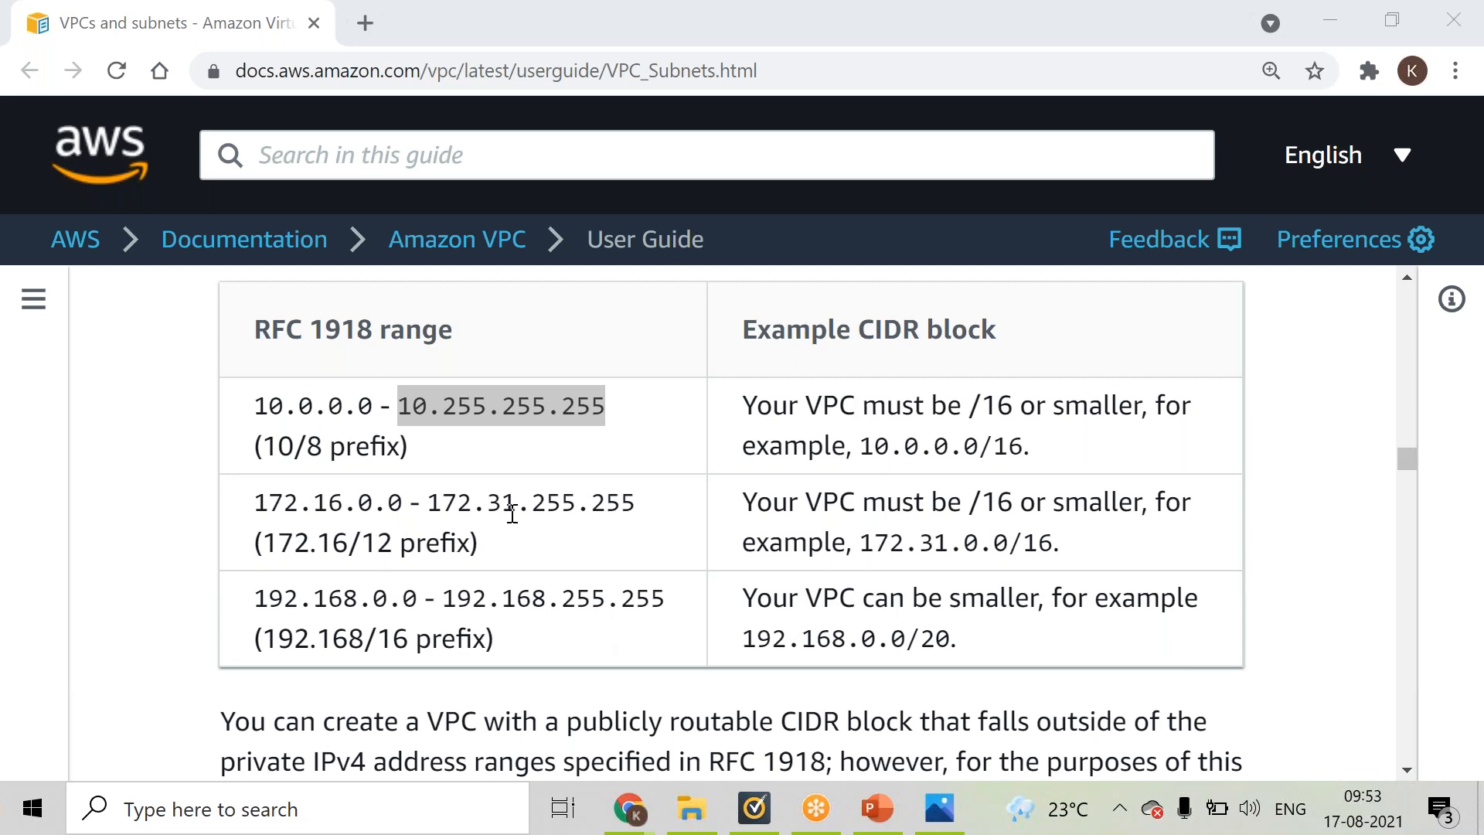
left_click(345, 429)
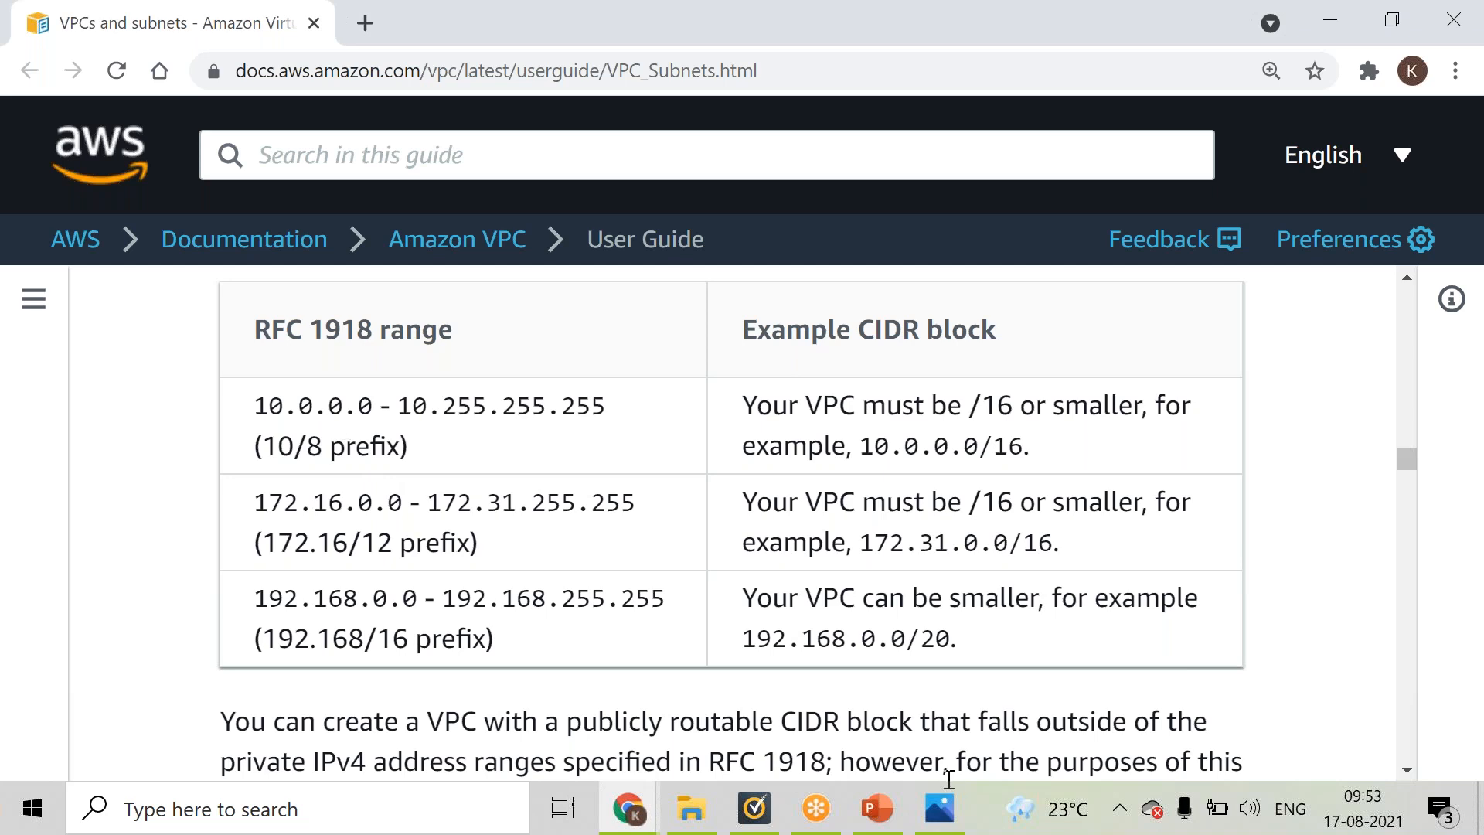
- Check the VPC CIDR block in the vpc sample.jpeg diagram in Photos, and return to the VPCs and subnets guide in Chrome
left_click(940, 808)
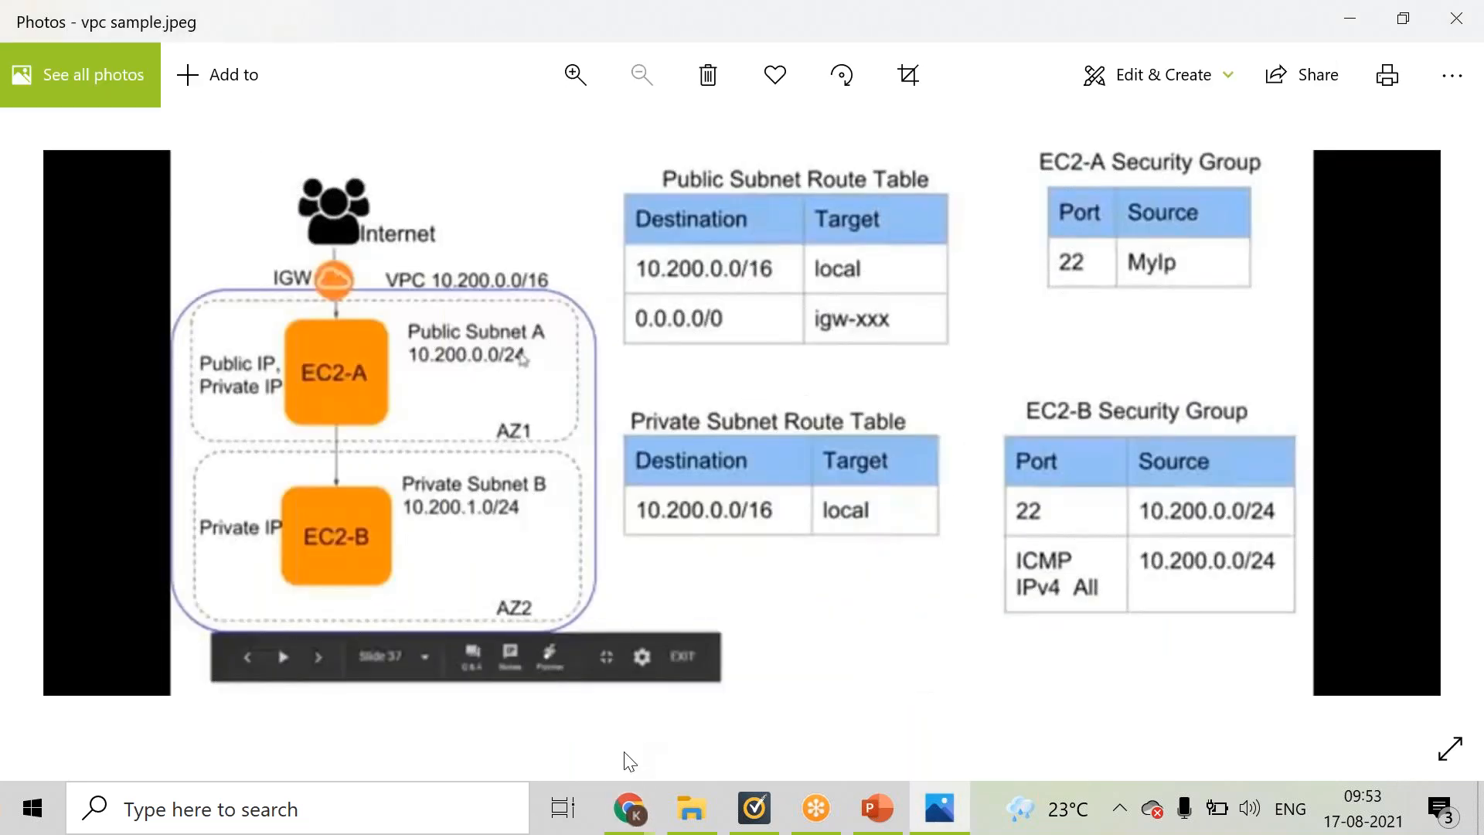
left_click(628, 808)
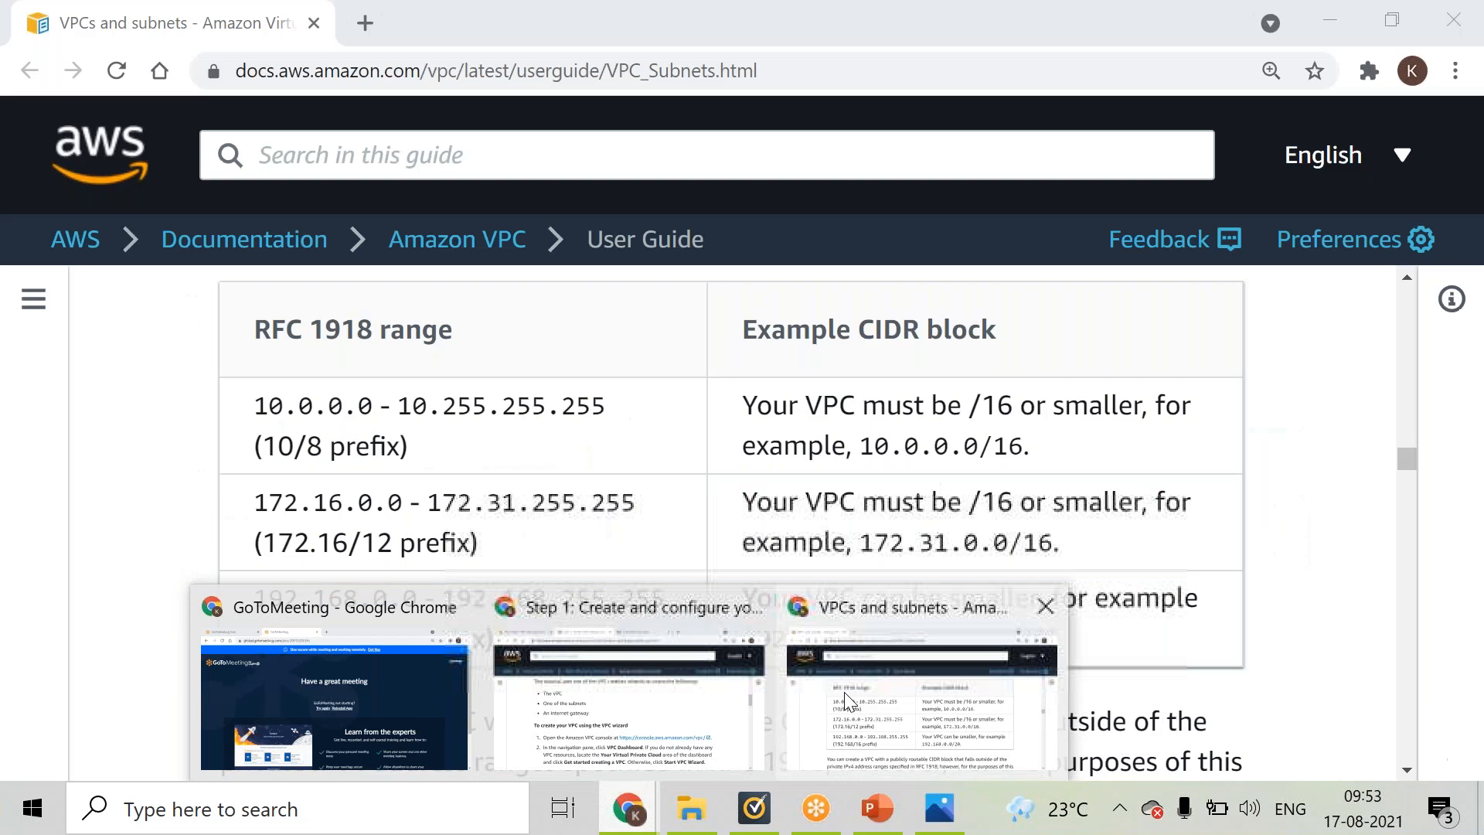
left_click(844, 693)
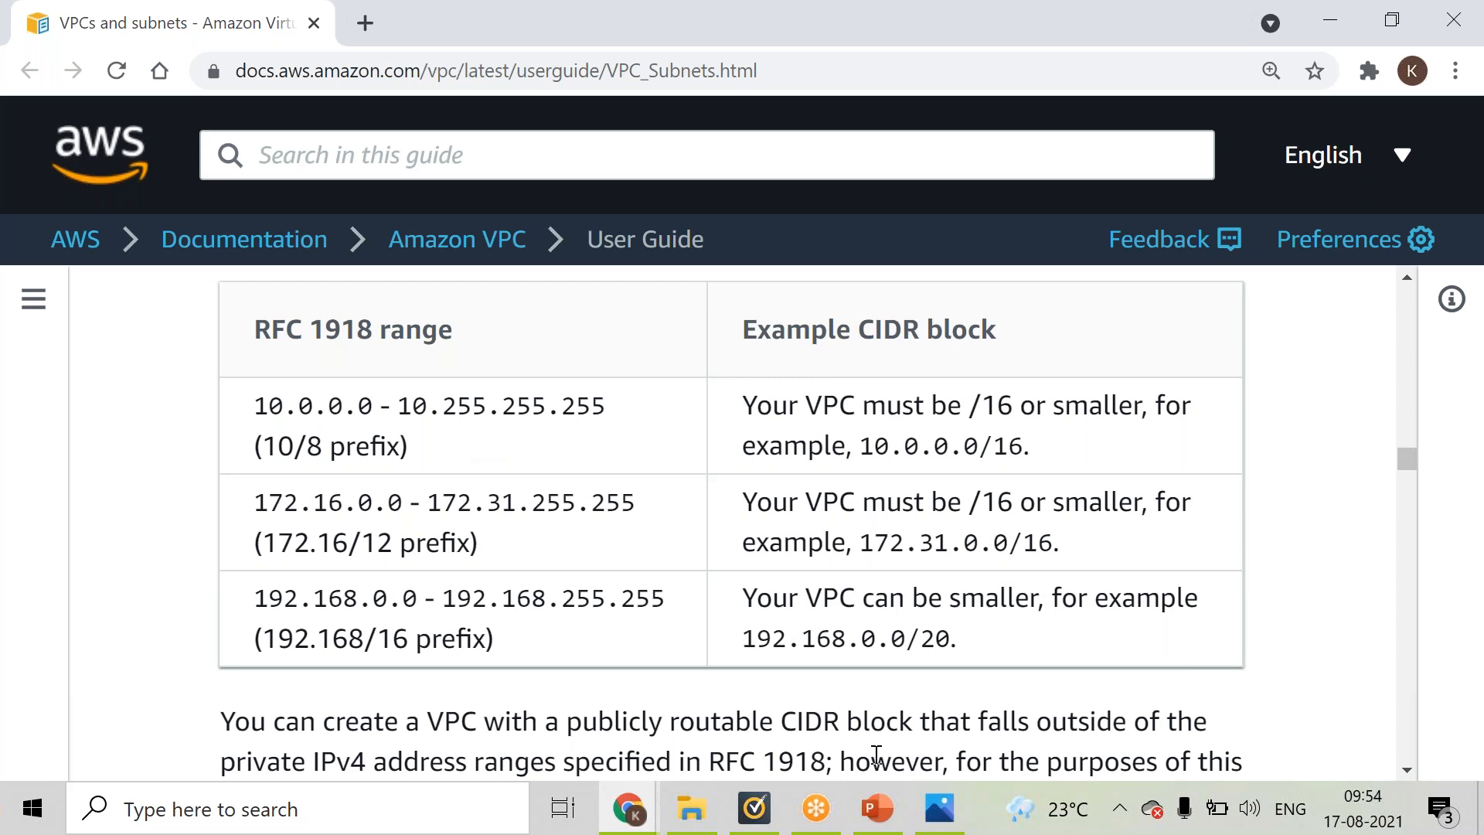
- Check the public subnet's CIDR block in the vpc sample.jpeg diagram in Photos, and return to the Your VPCs list in Chrome
left_click(940, 808)
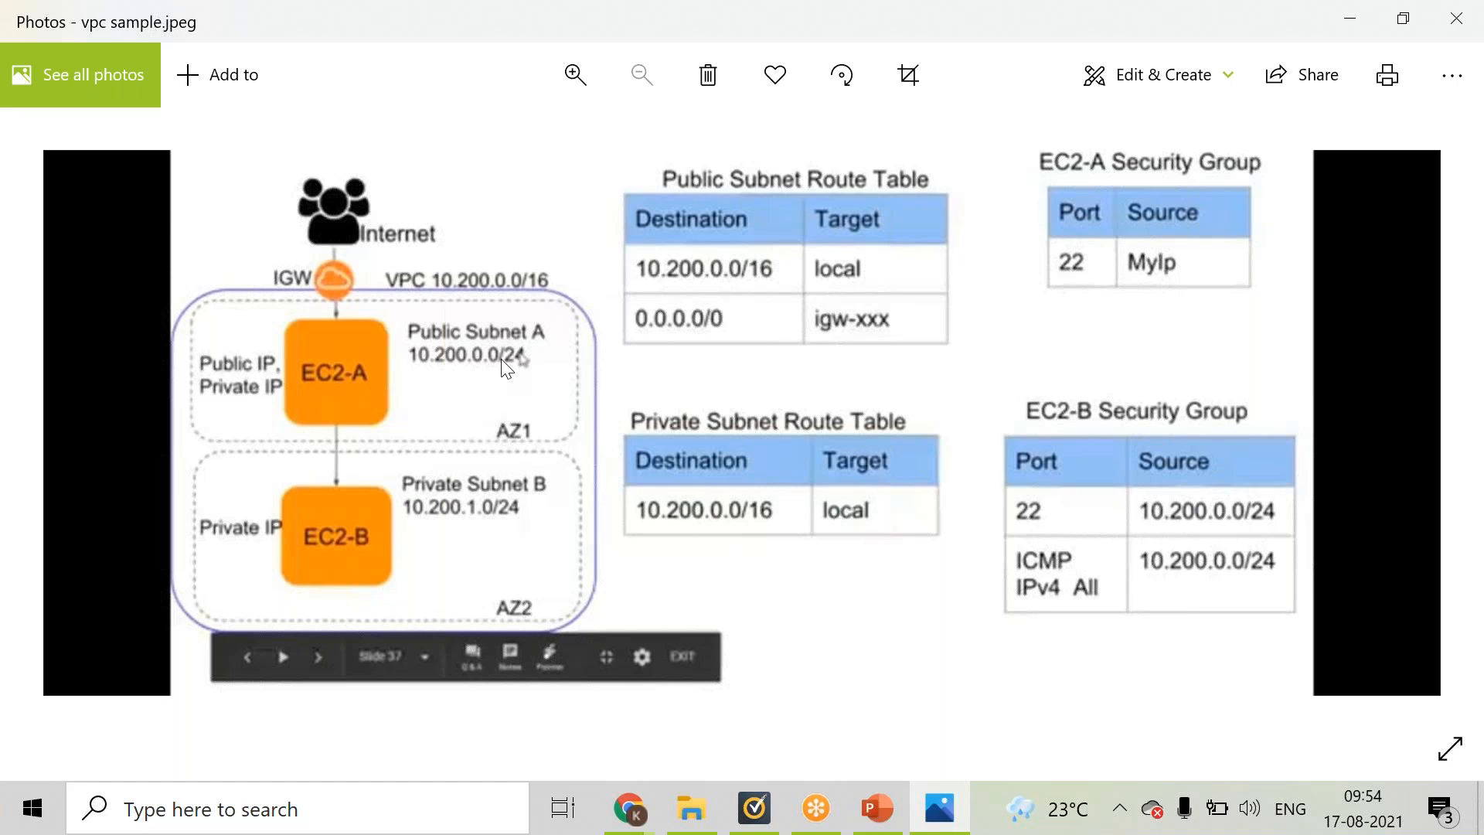
left_click(625, 825)
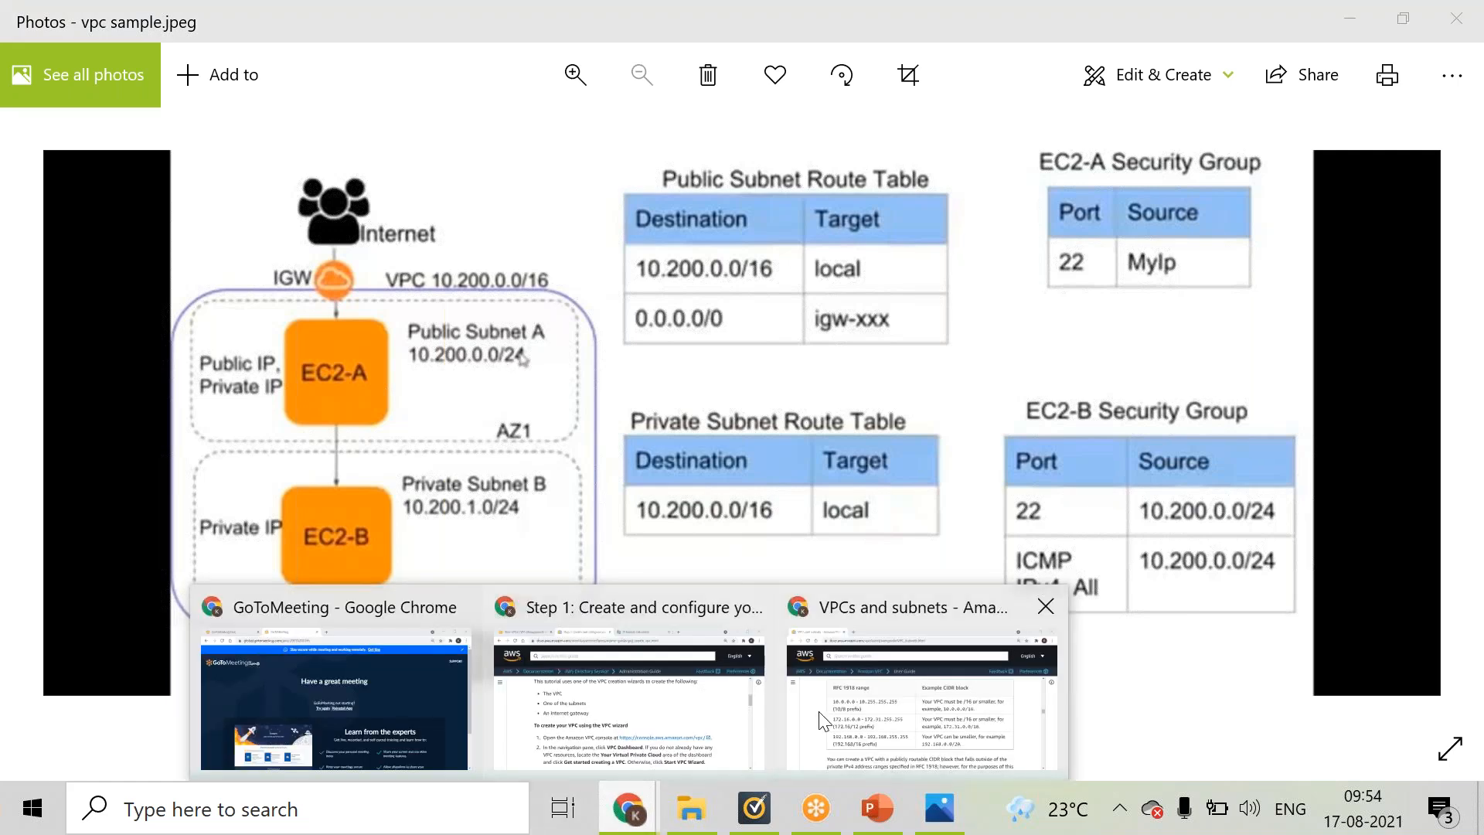
mouse_move(824, 722)
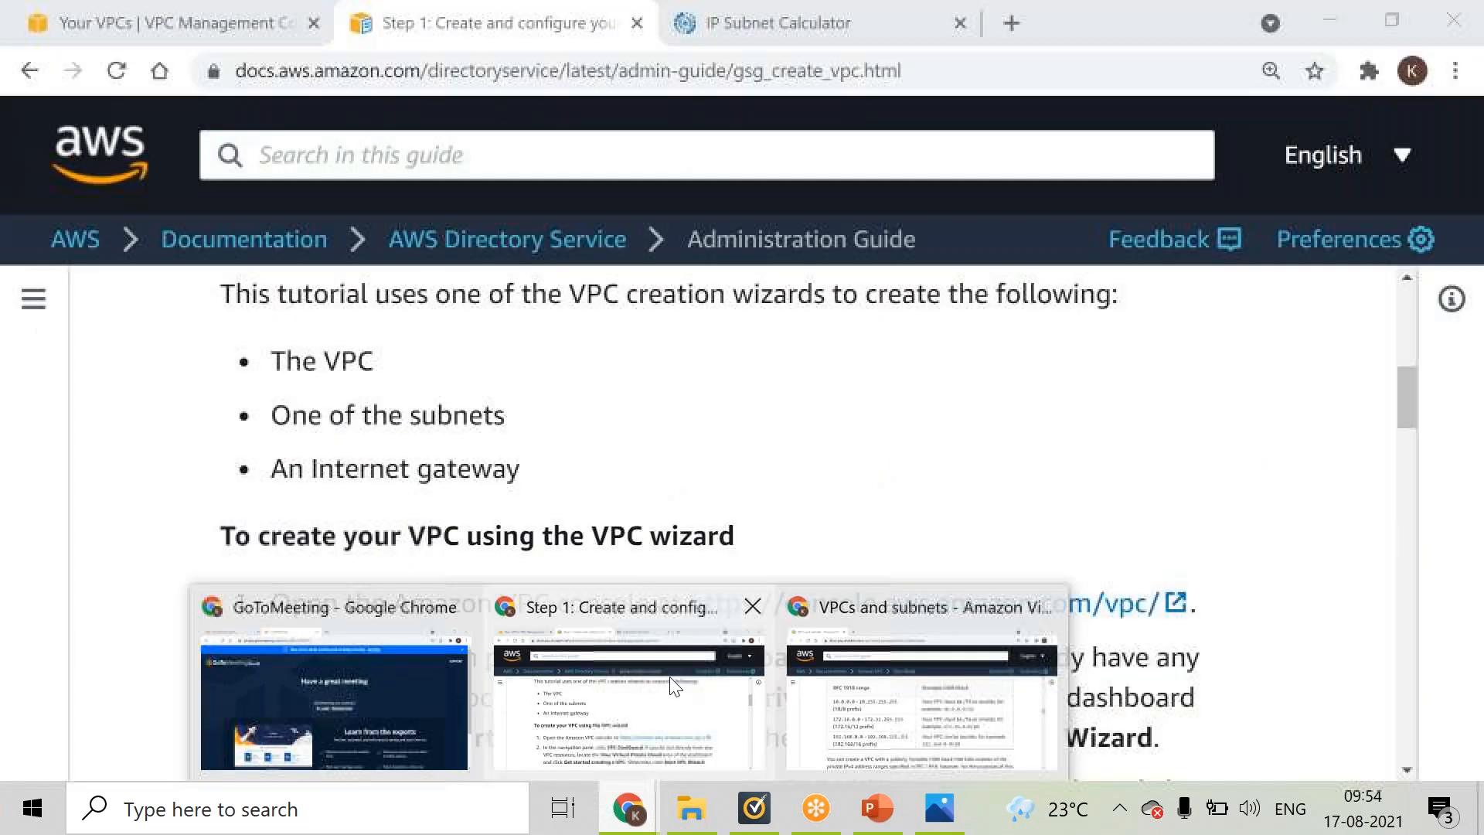
left_click(677, 687)
left_click(240, 22)
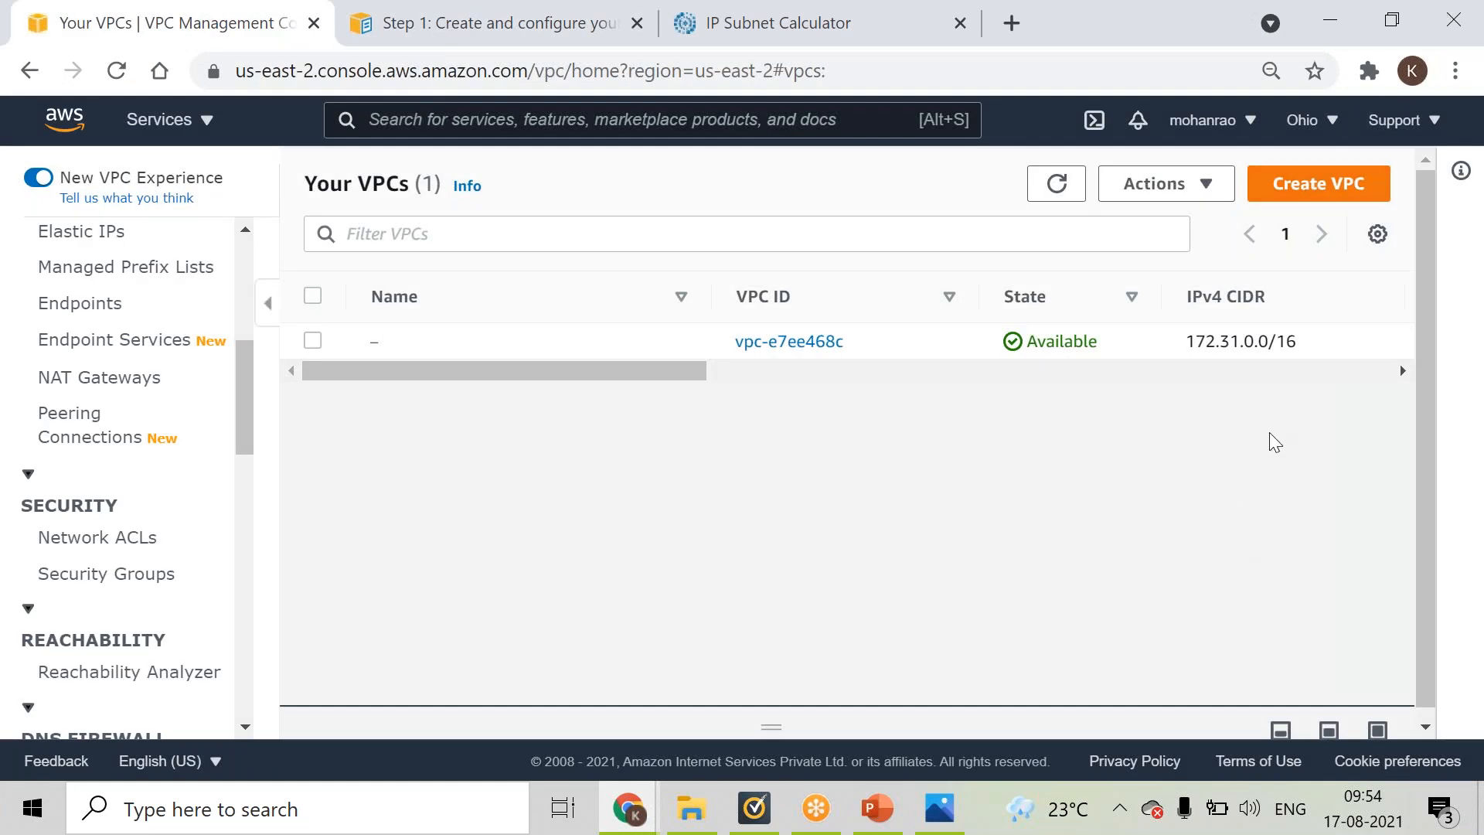
- Start creating a VPC with the name tag VPC_A, and consult the IP CIDR block entry in the Step 1 tutorial
left_click(1305, 205)
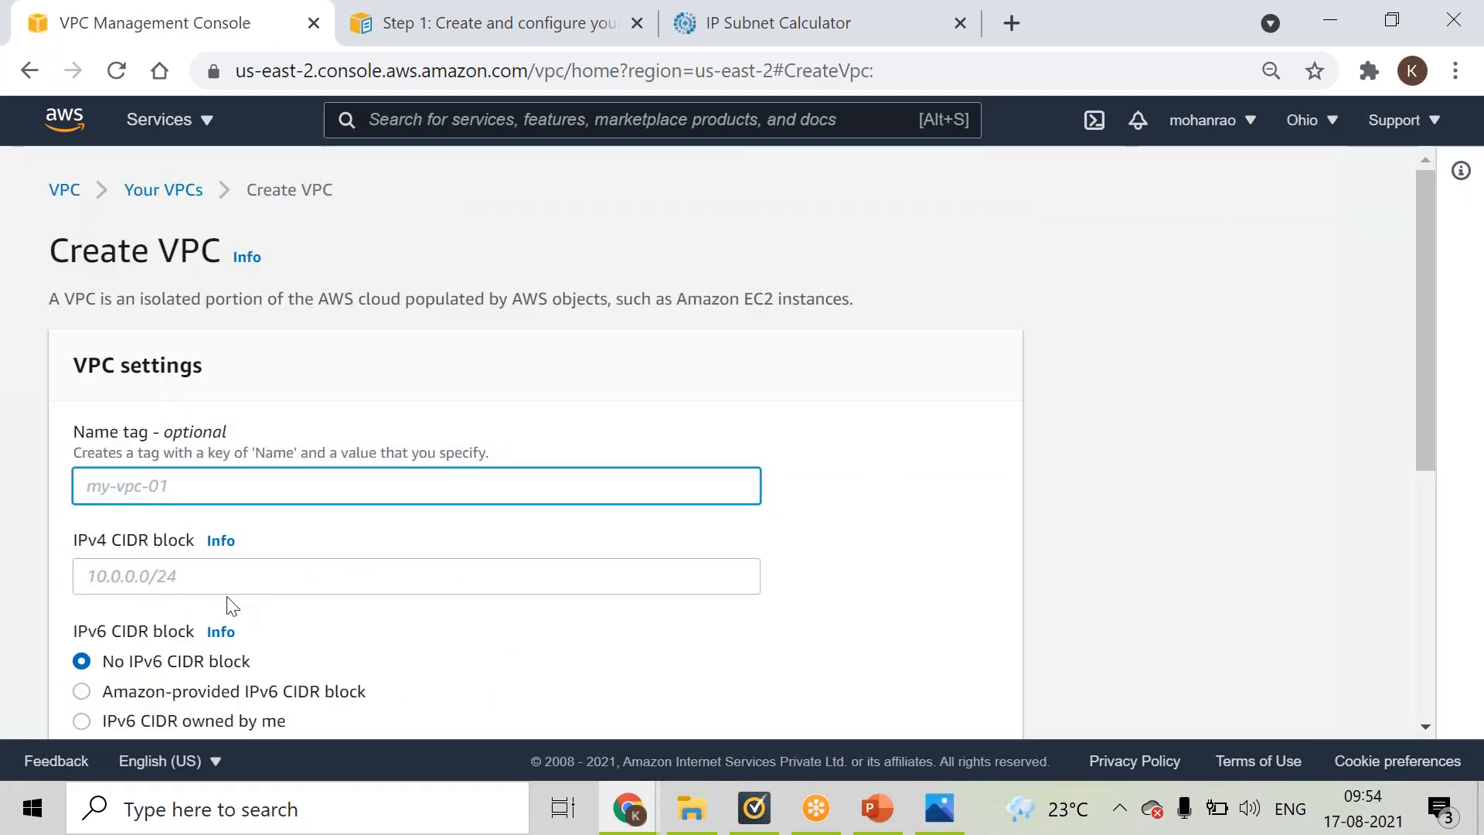
type("VPC_A")
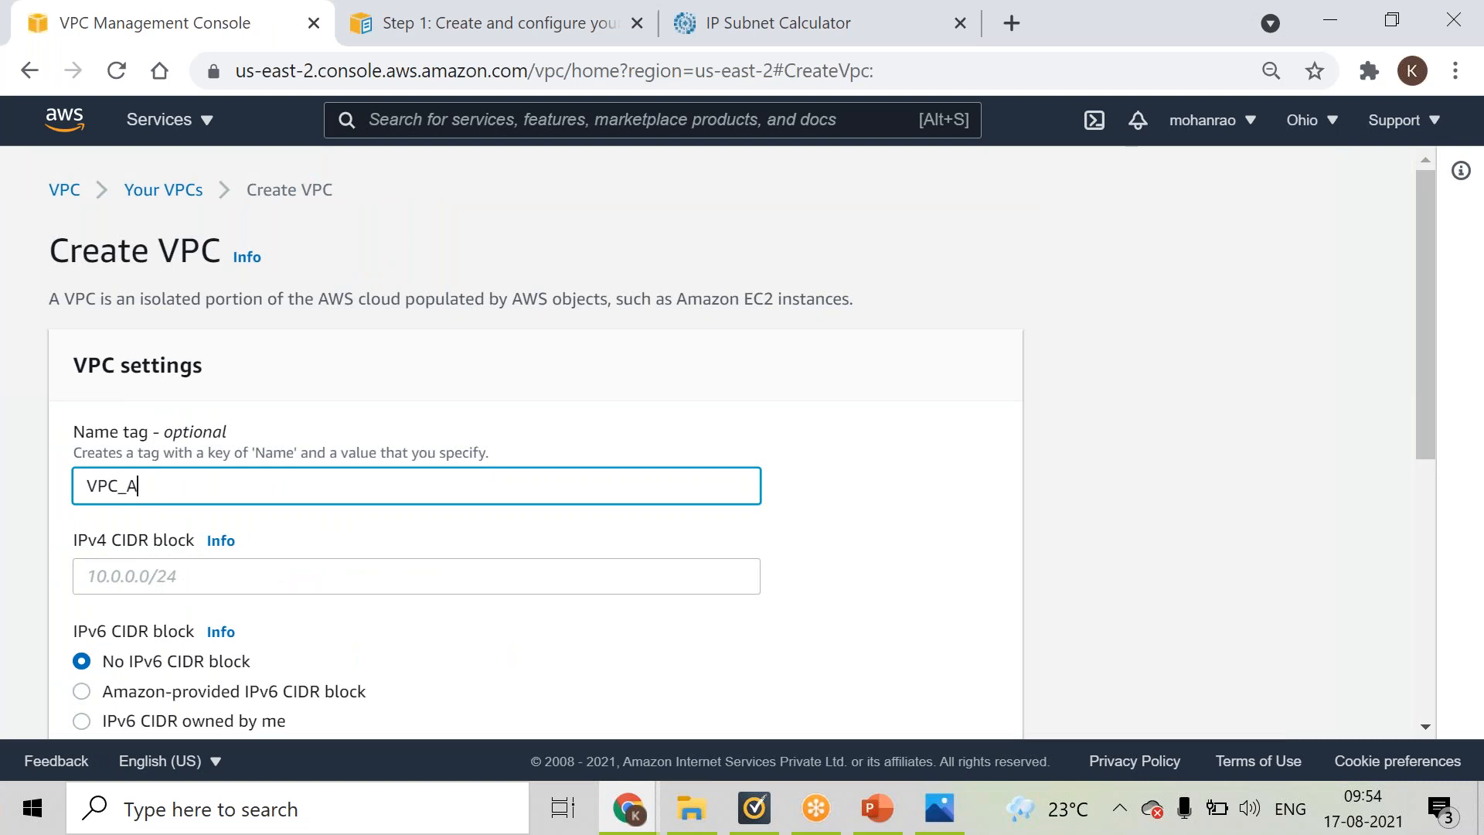
left_click(371, 29)
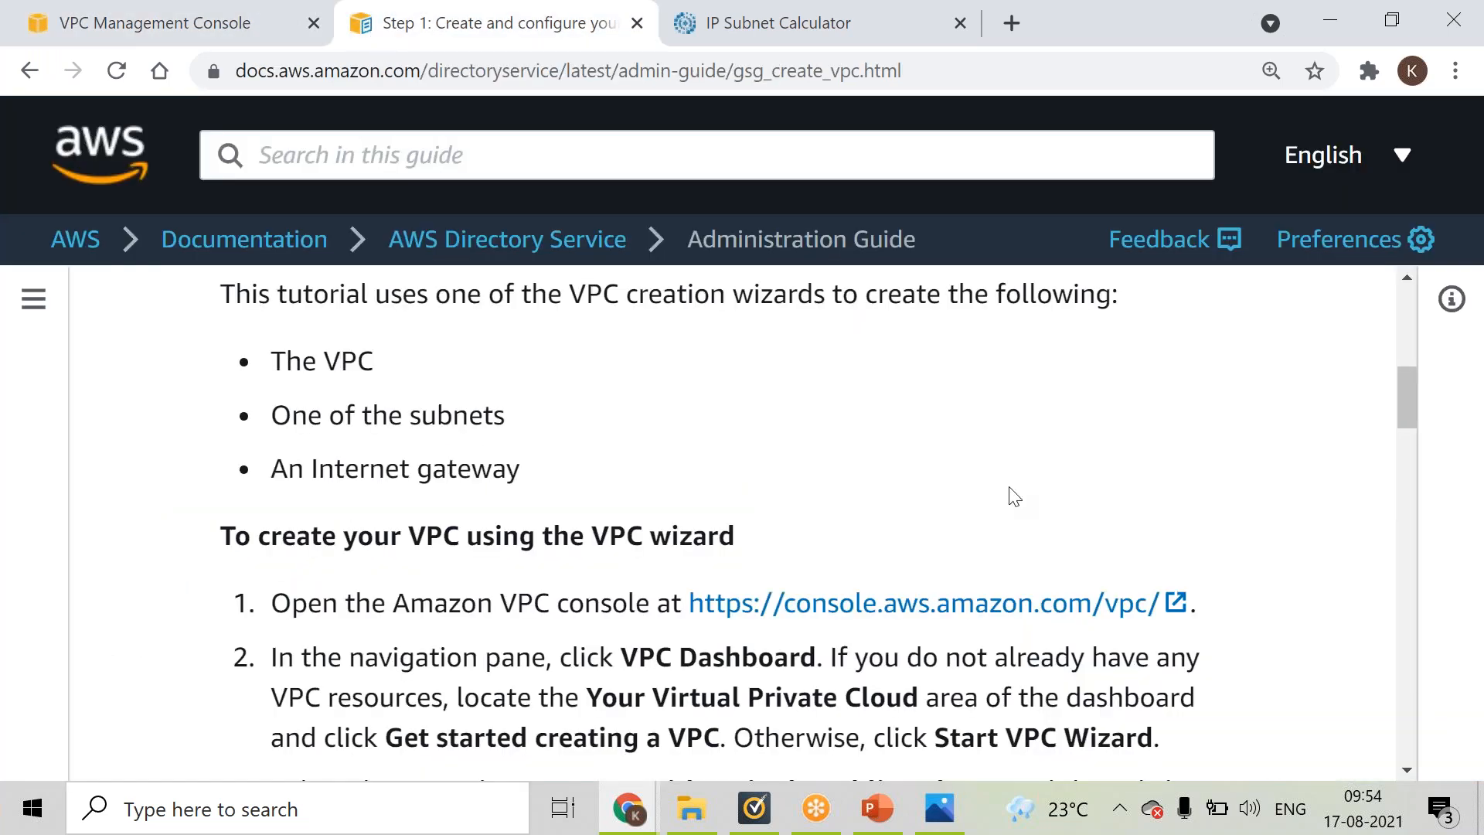
scroll(1015, 498, "down", 5)
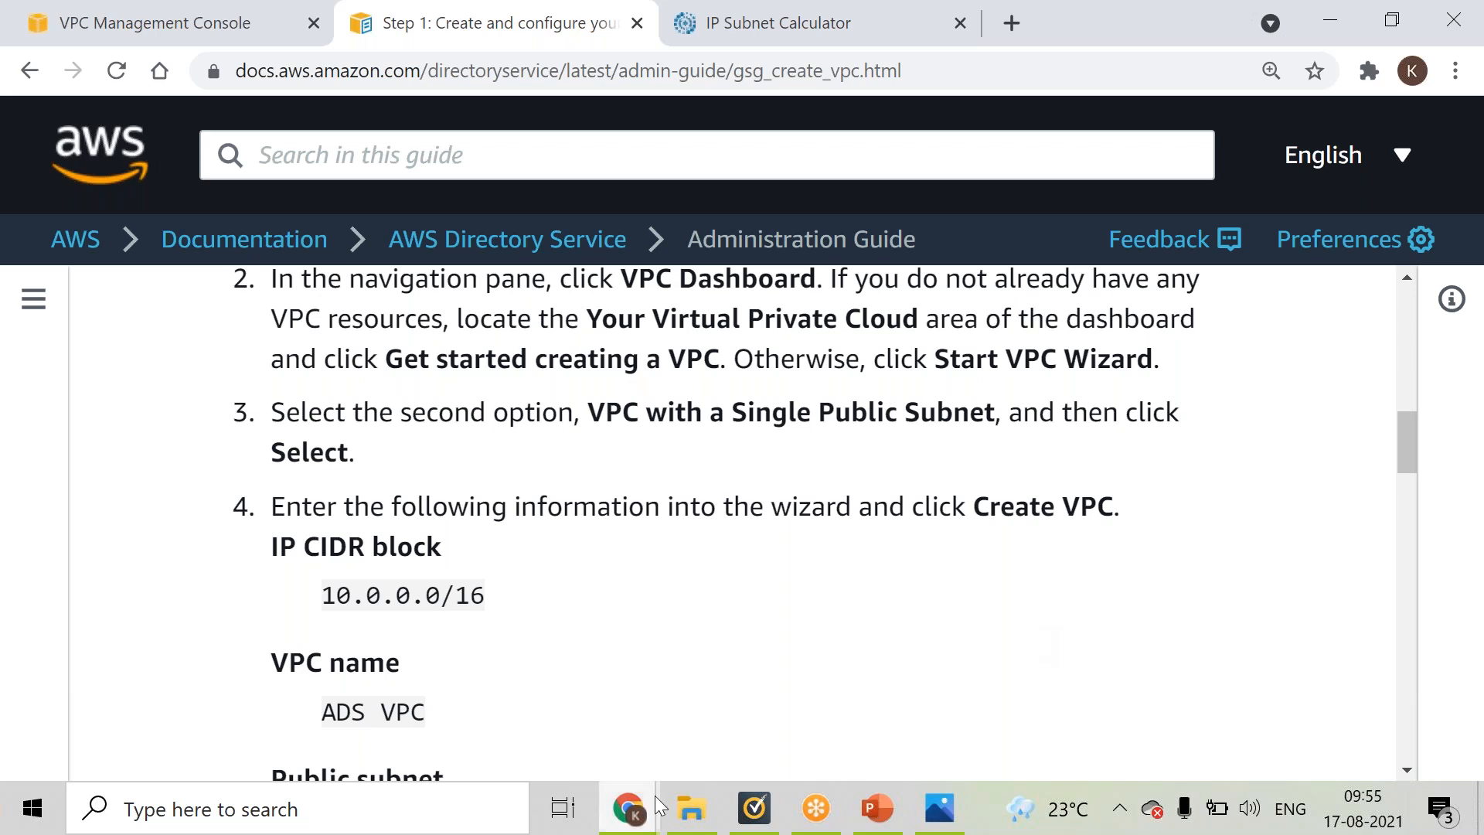
- Set the IPv4 CIDR block of VPC_A to 10.100.0.0/16 and create the VPC
left_click(224, 37)
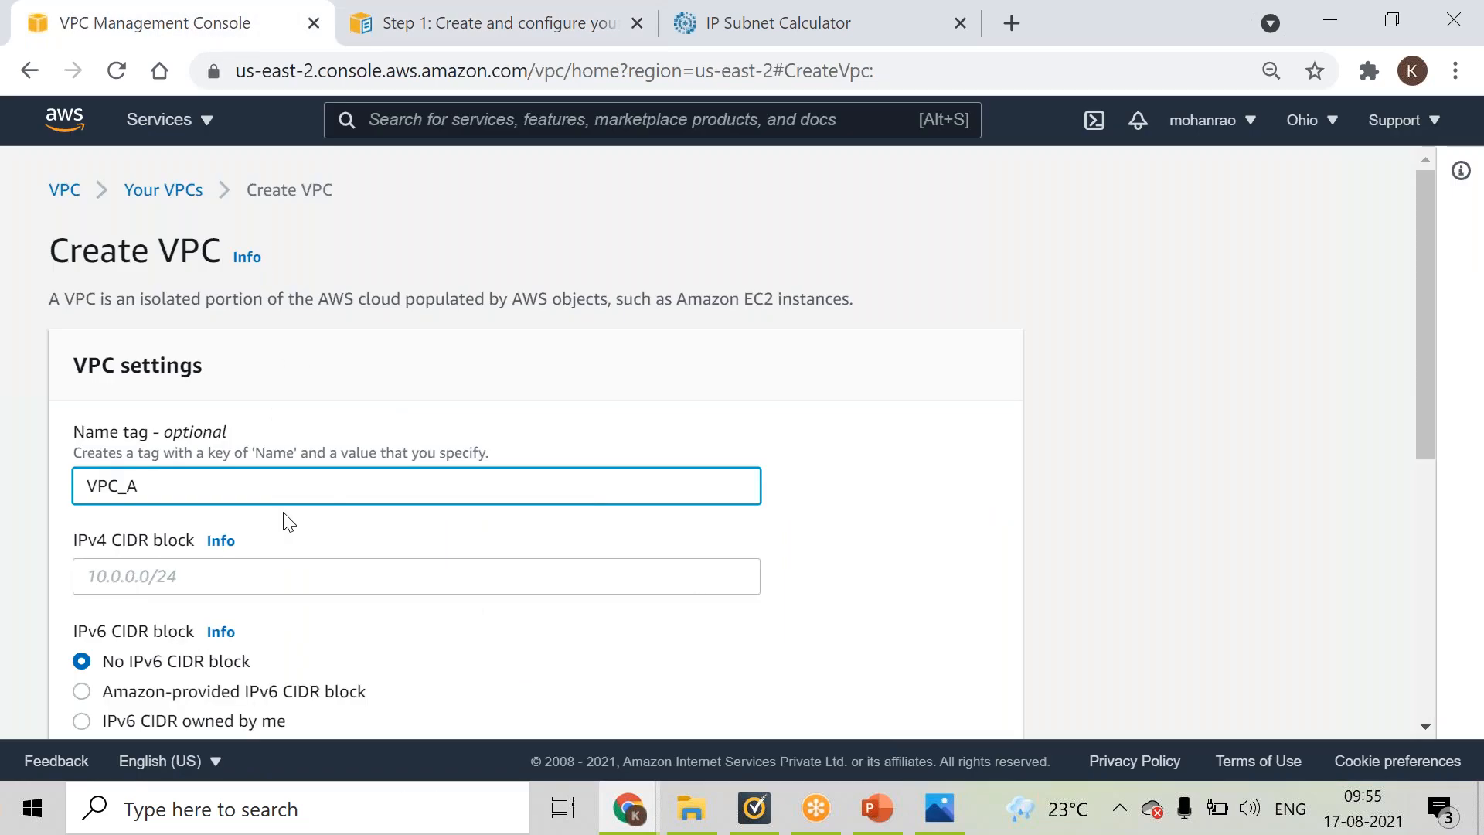
left_click(247, 574)
type("10.100.0.")
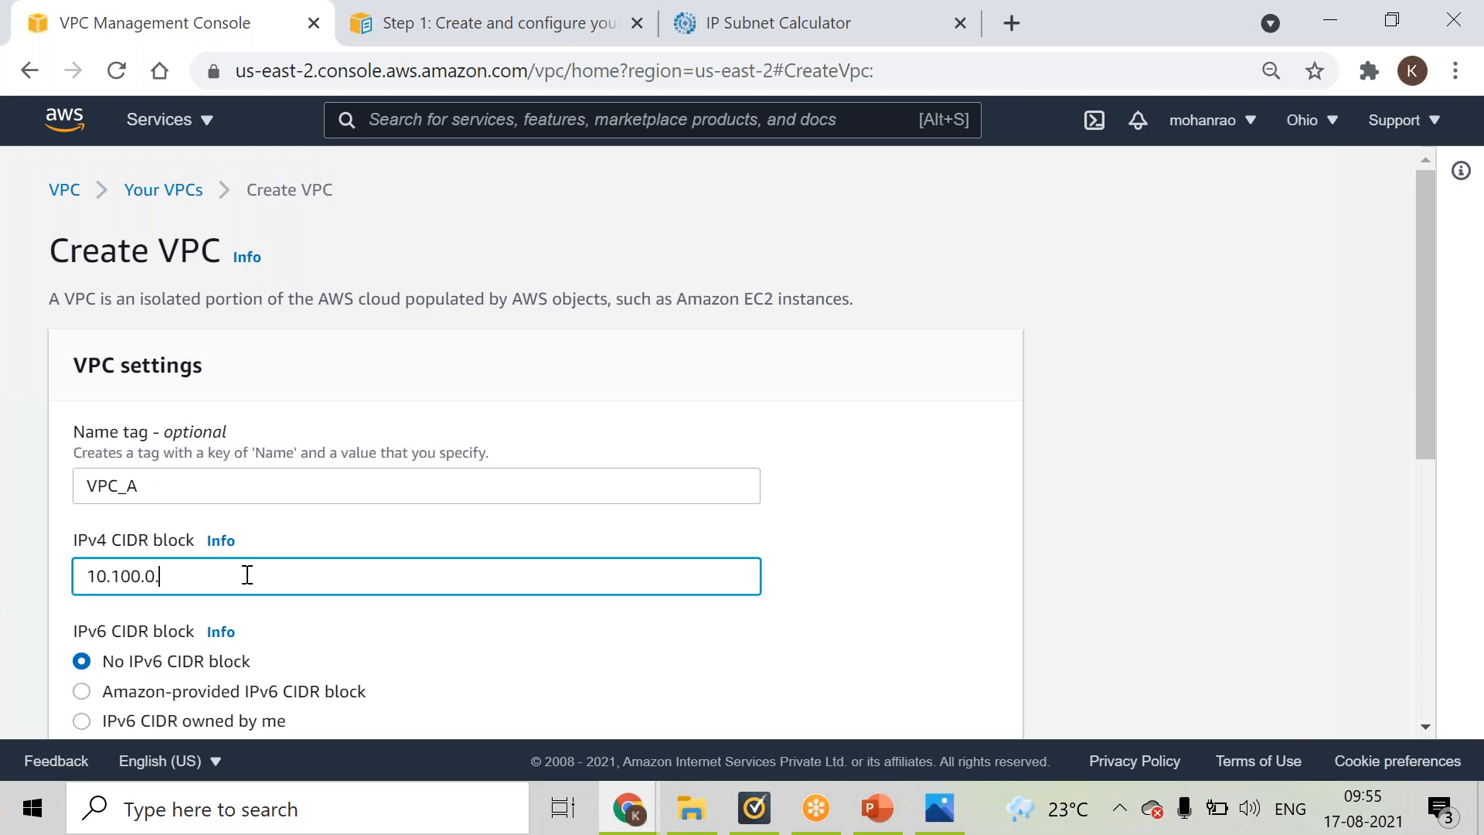
type("0/16")
left_click_drag(1428, 334, 1432, 596)
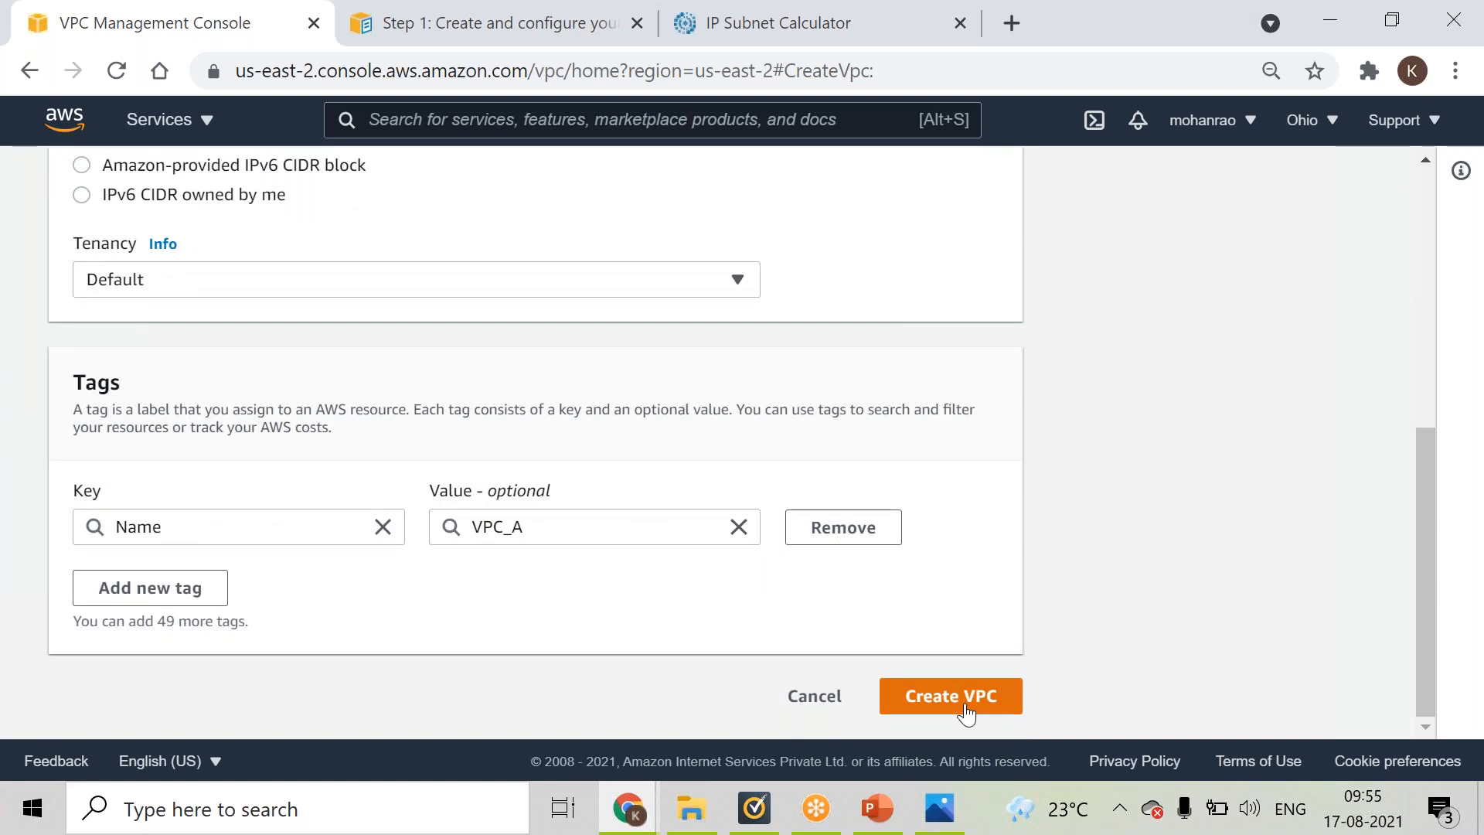
left_click(970, 705)
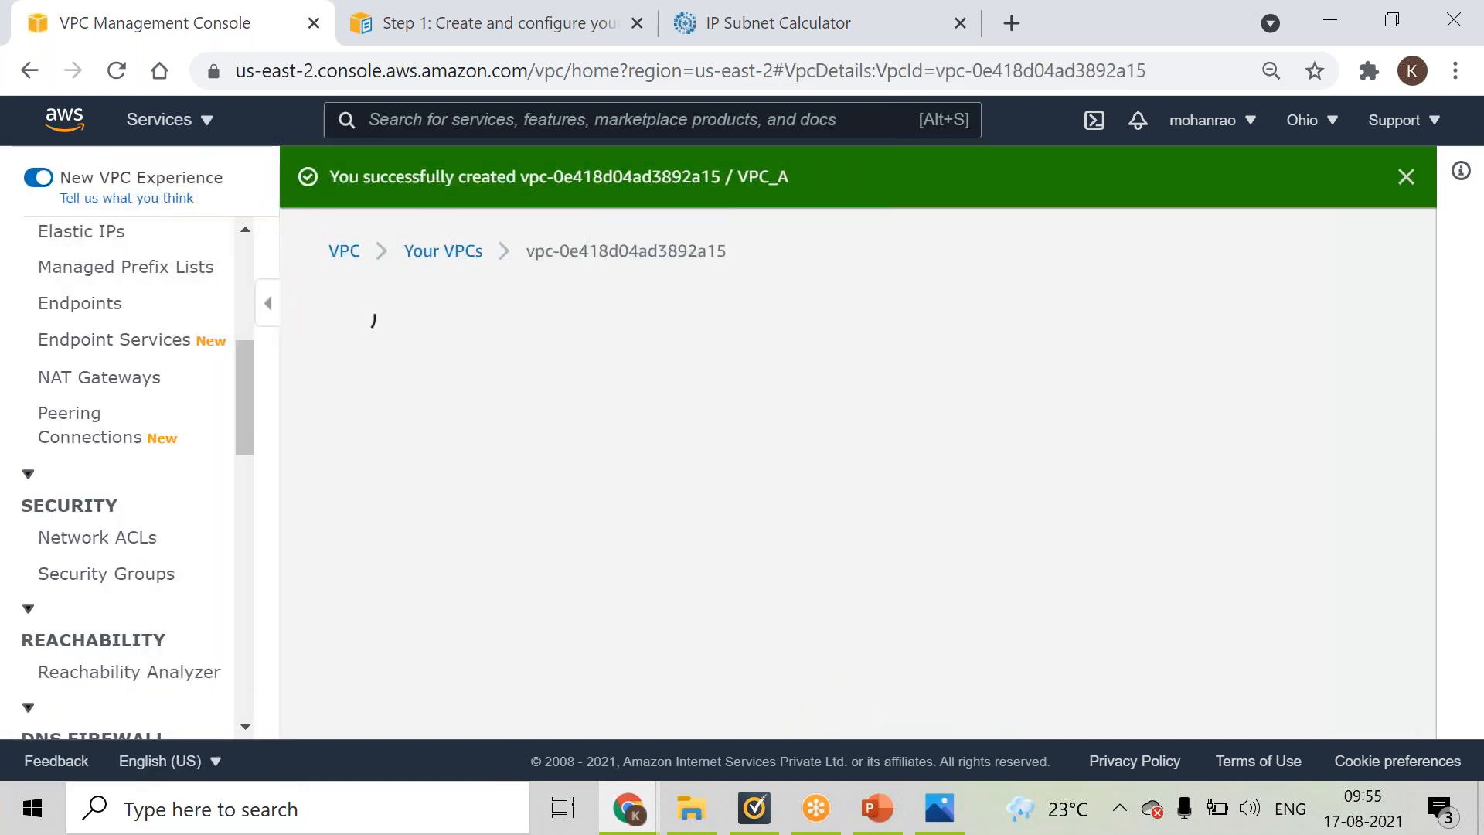
- View the DNS hostnames setting of VPC_A, and find and open the EC2 service
left_click(1333, 331)
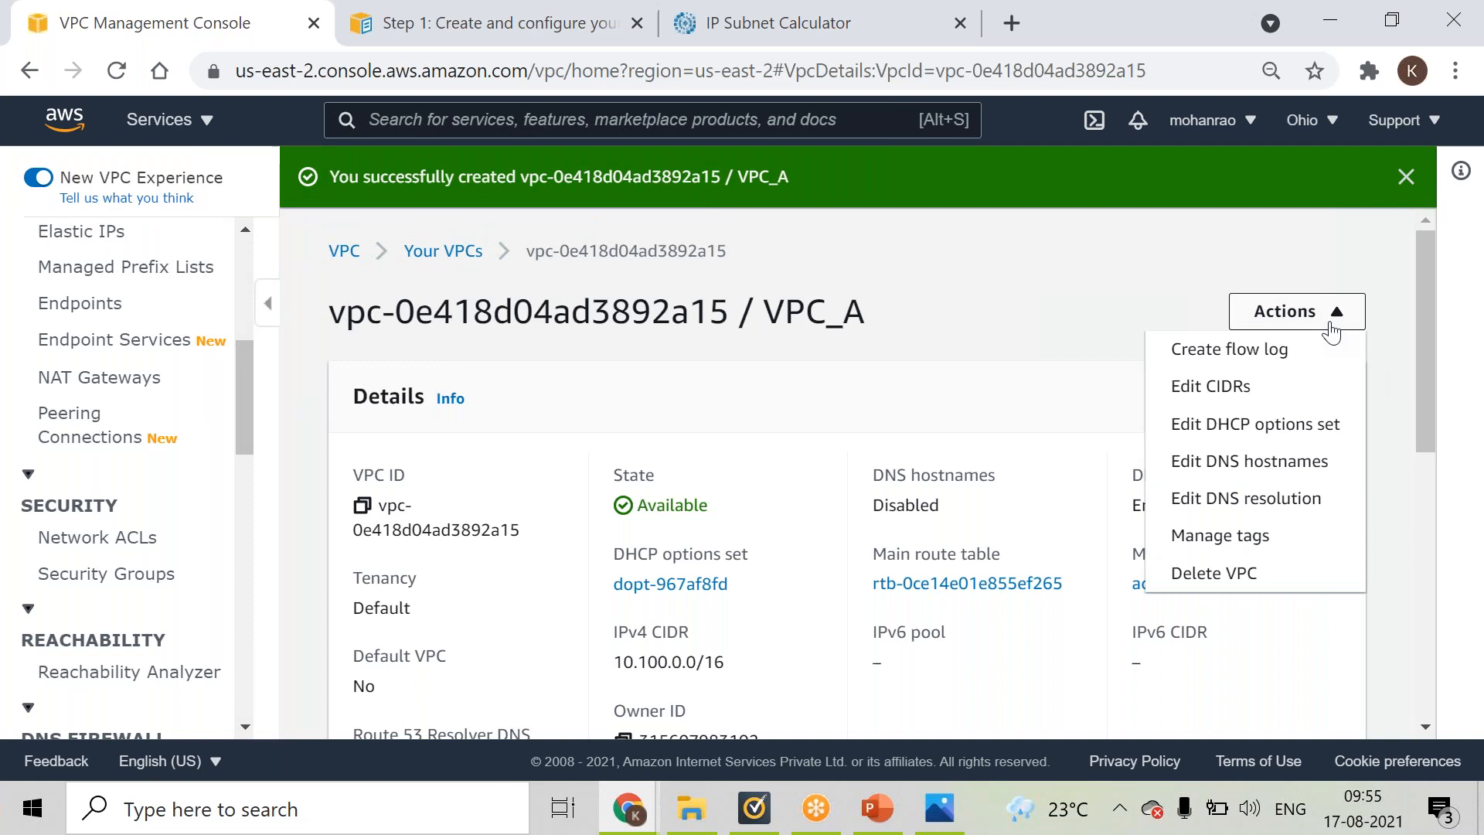
left_click(1194, 468)
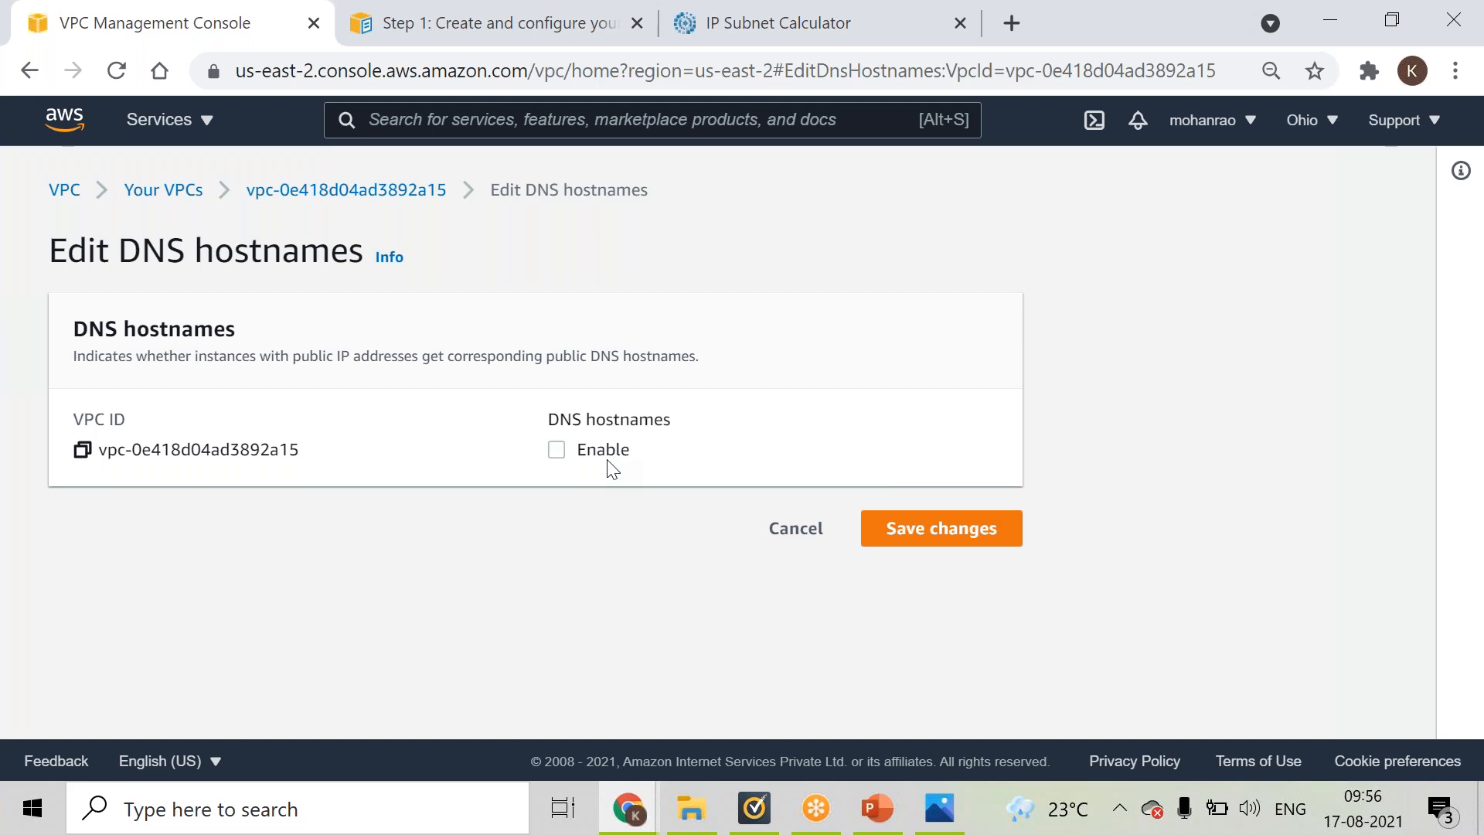
left_click(522, 122)
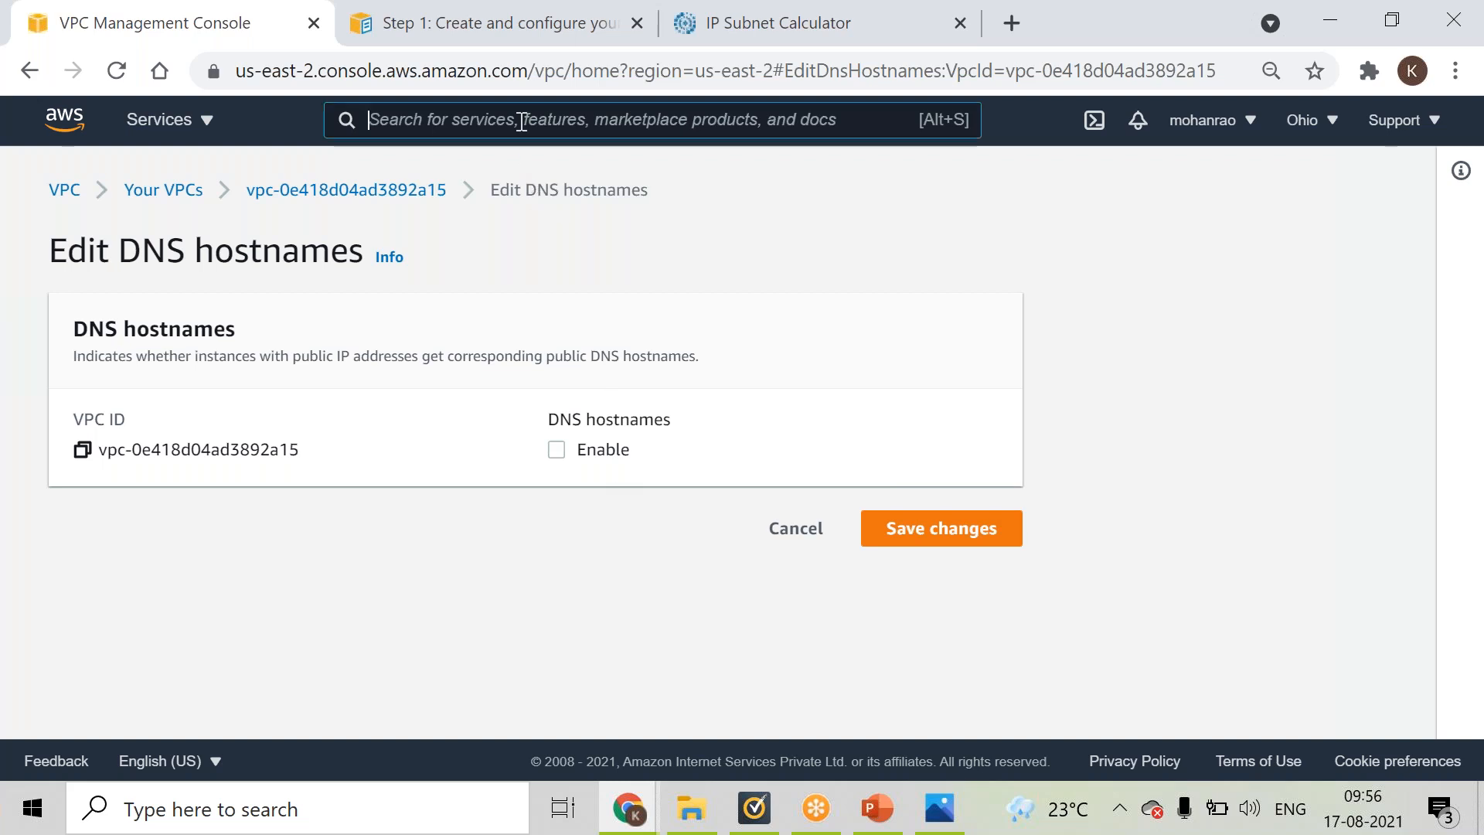
type("ec2")
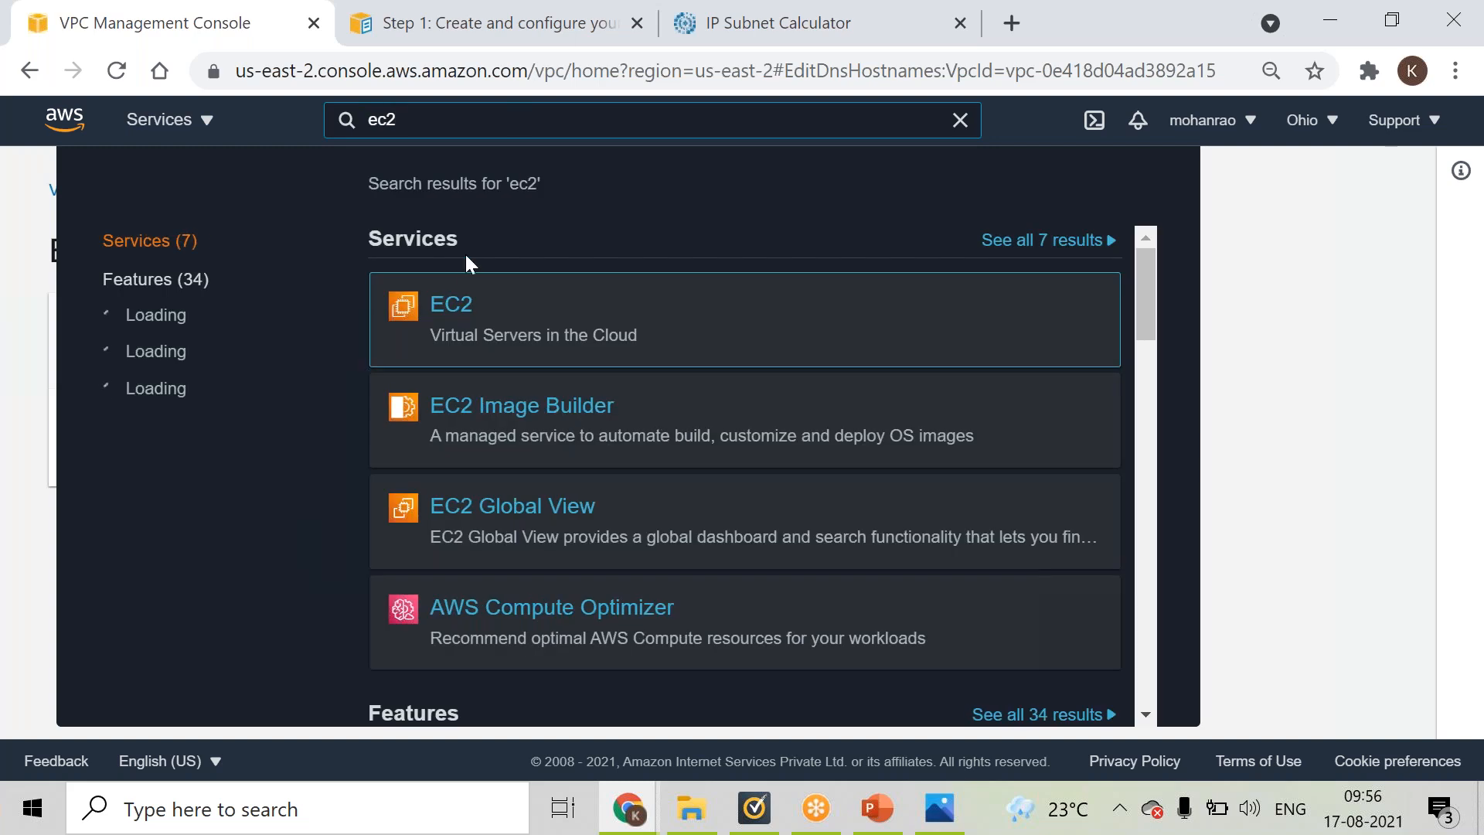
left_click(454, 318)
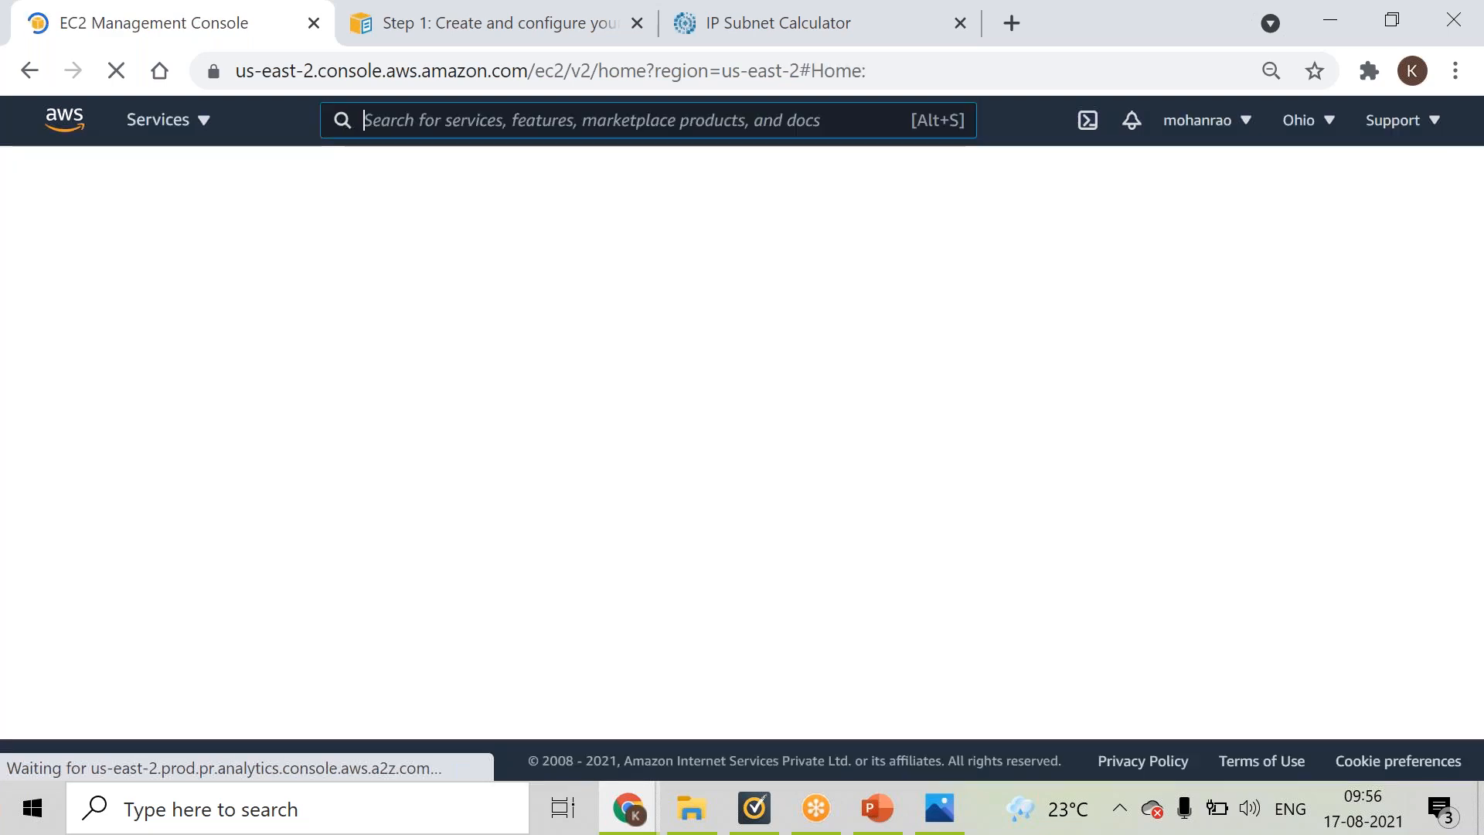
- Search the AWS services for "vpc" and open VPC in a separate browser tab
key("alt+s")
type("vp")
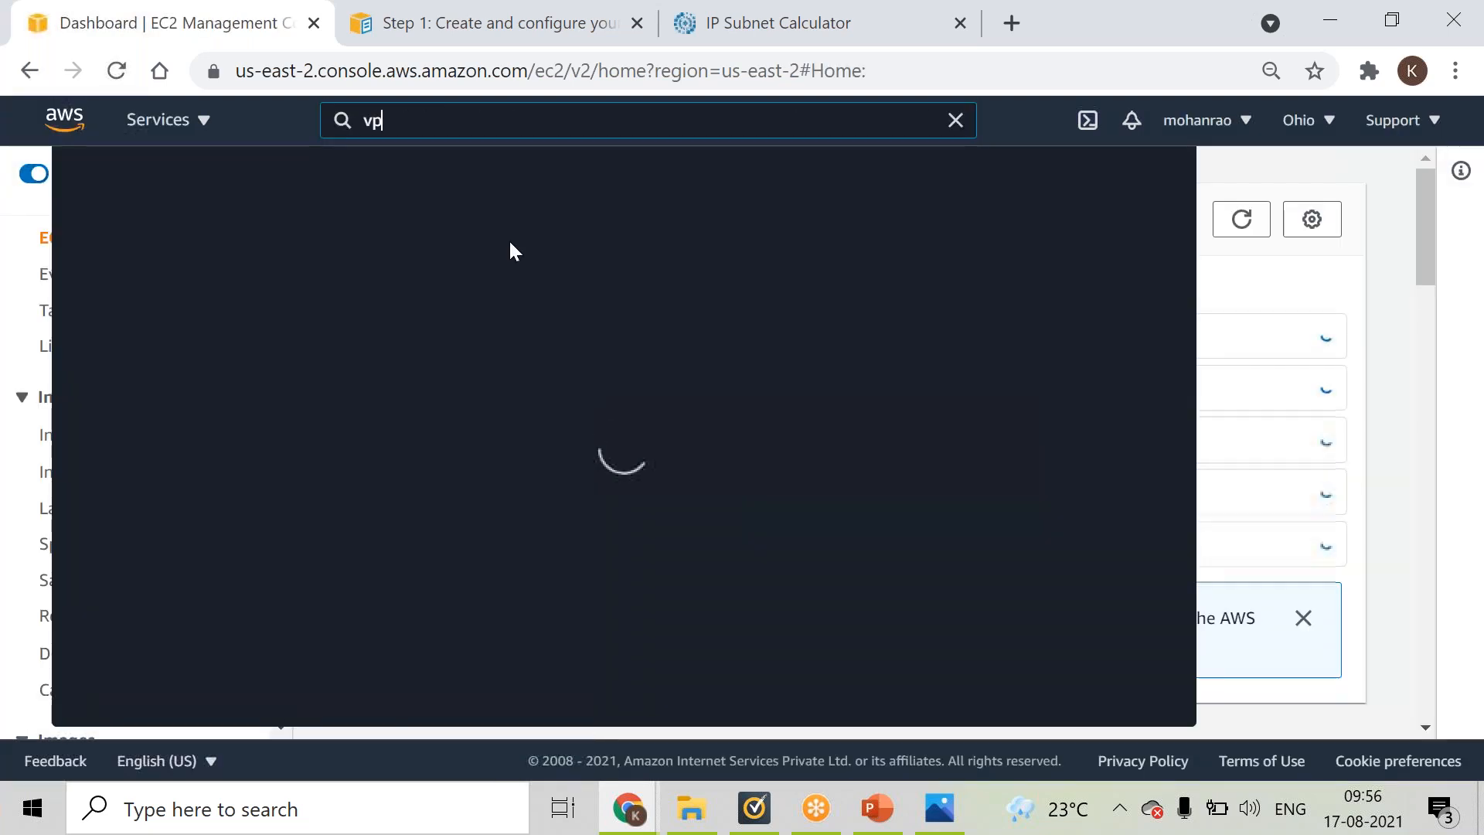
type("c")
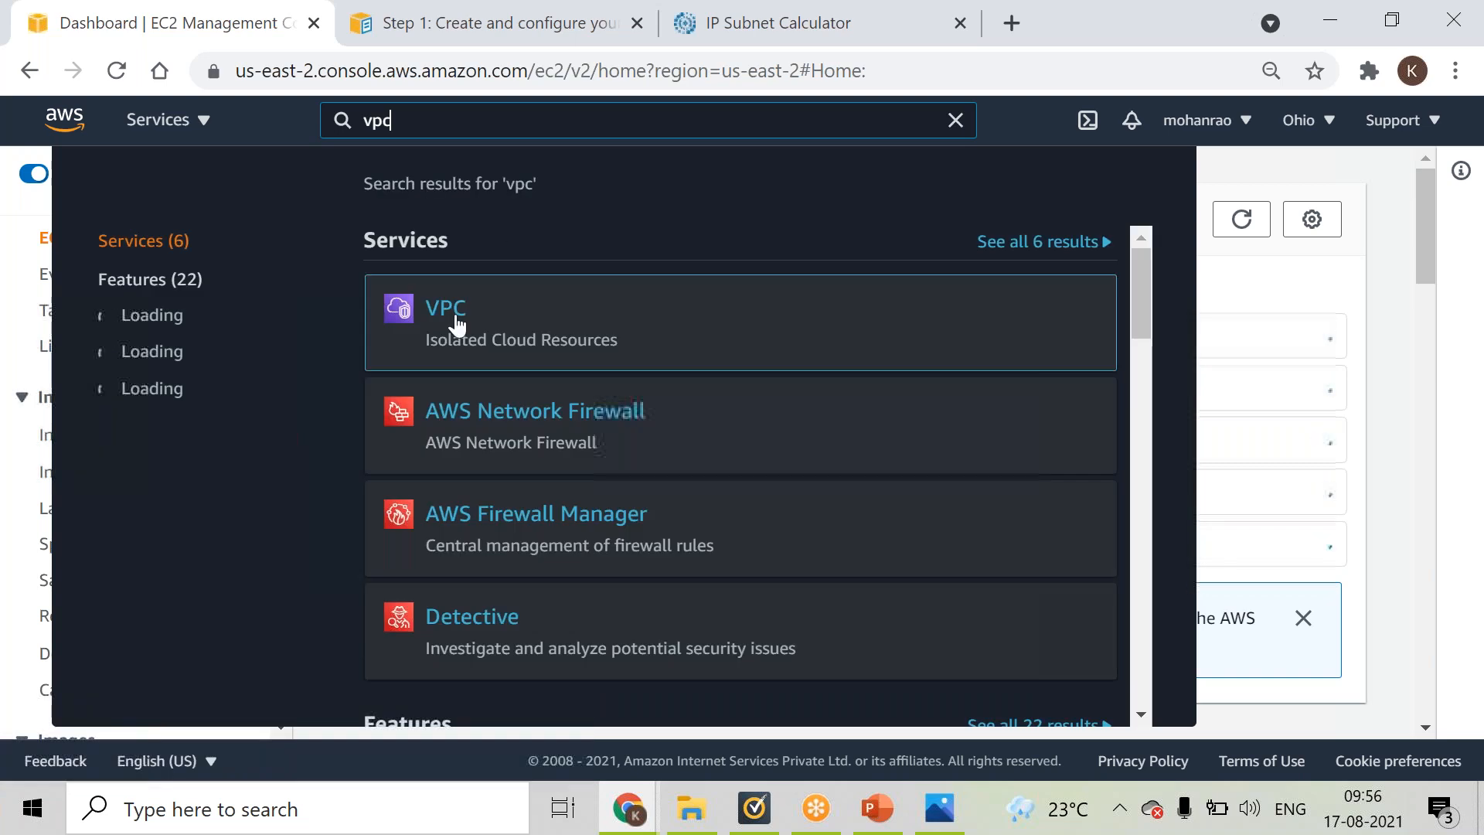
left_click(455, 323)
right_click(458, 317)
left_click(501, 335)
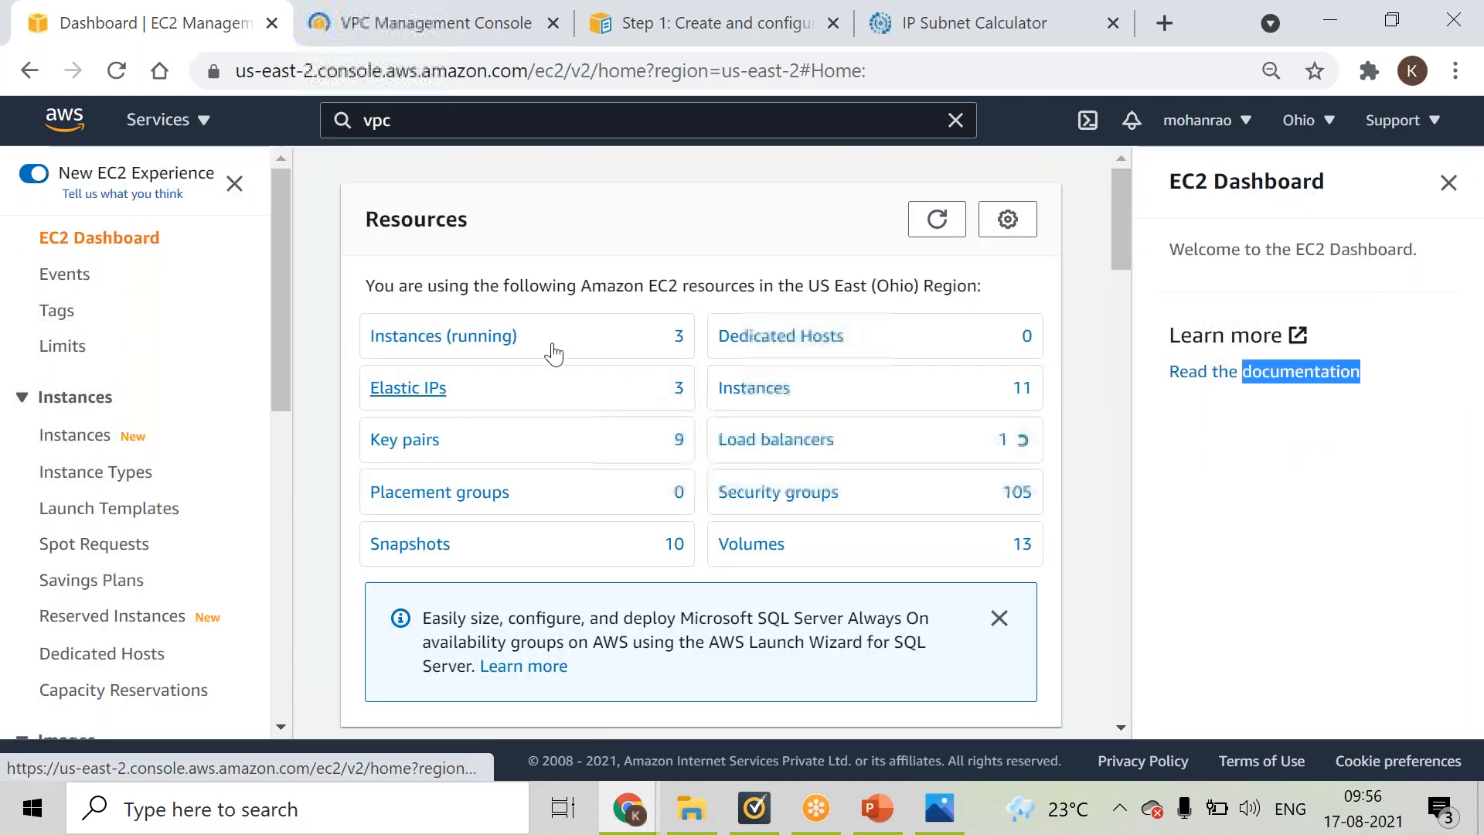
- Open the running EC2 instances and examine the public IPv4 DNS details of the autoscaling servers instance
left_click(495, 338)
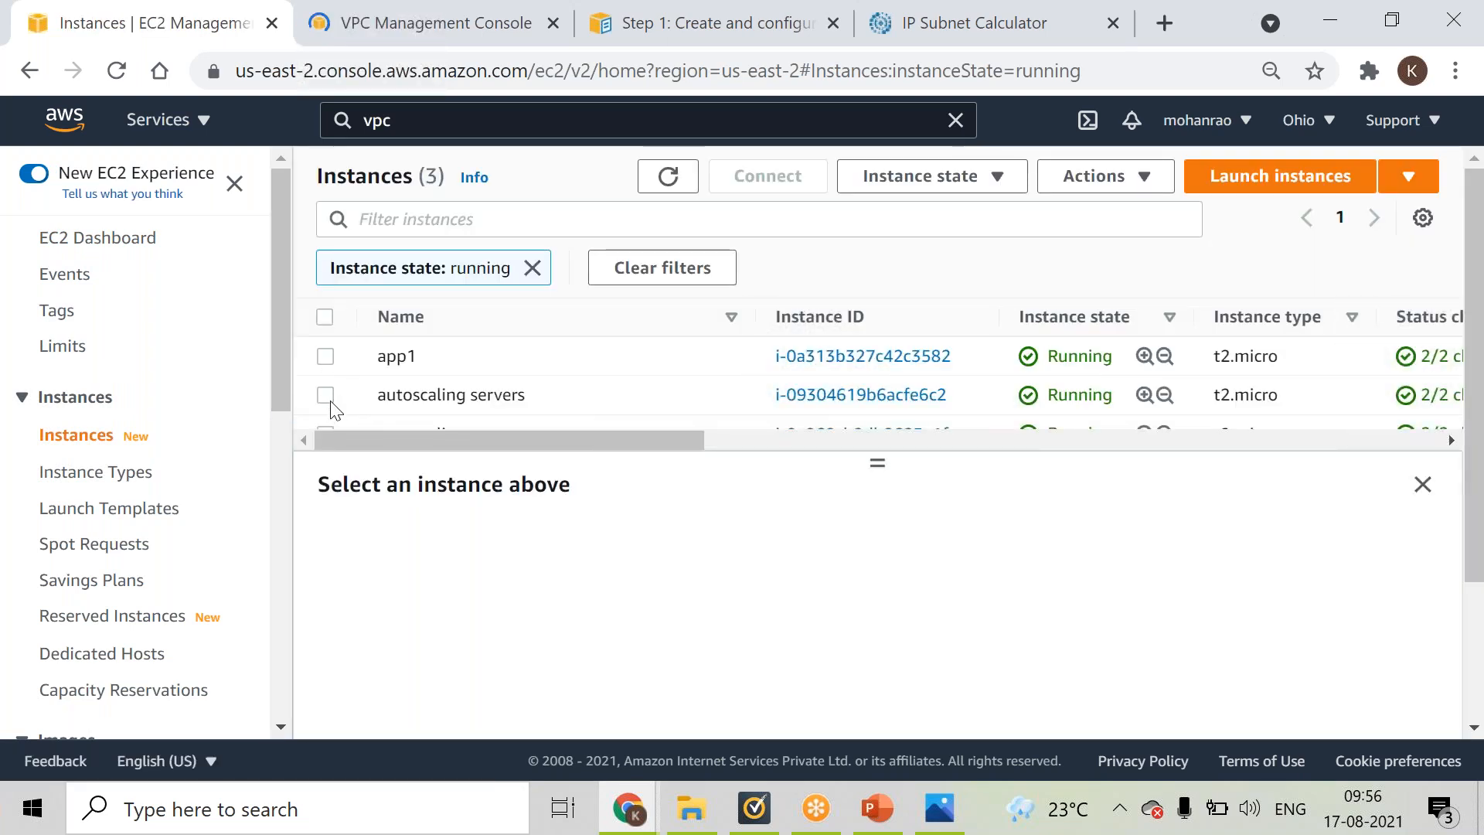
left_click(592, 393)
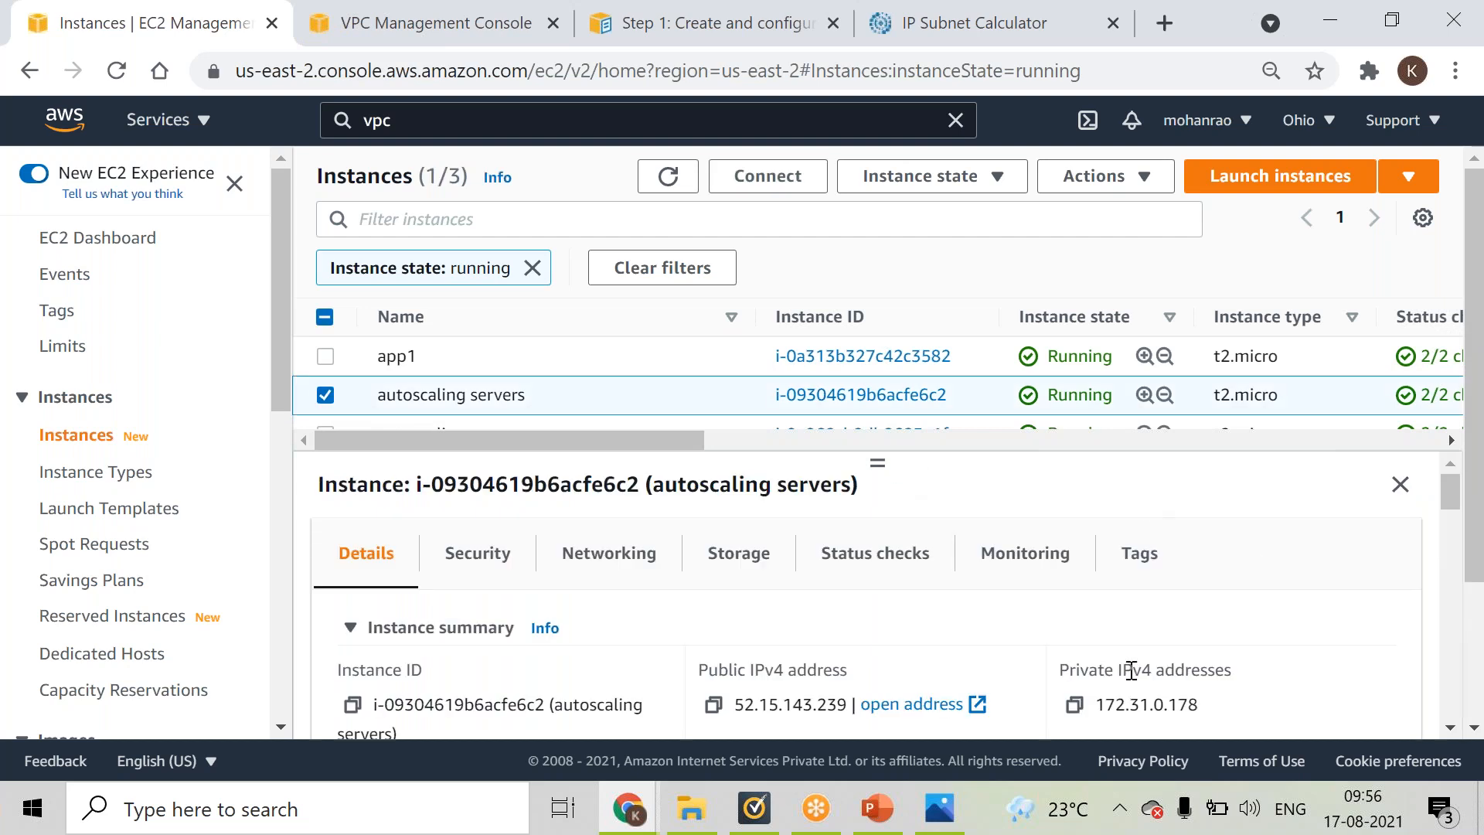
left_click_drag(1442, 496, 1444, 518)
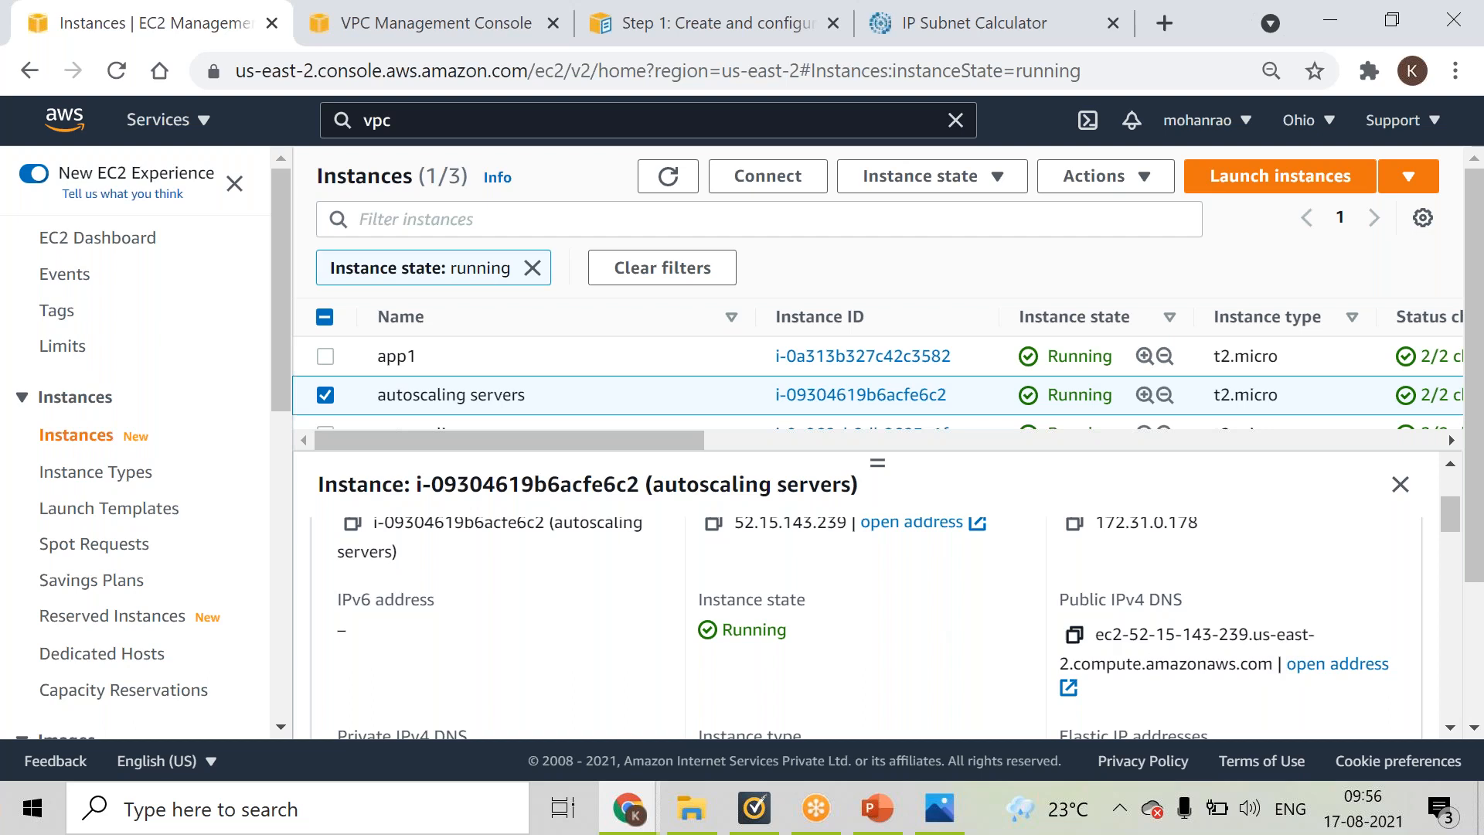
- Open the Your VPCs list in the VPC console and review the actions available for VPC_A
left_click(326, 35)
left_click(385, 412)
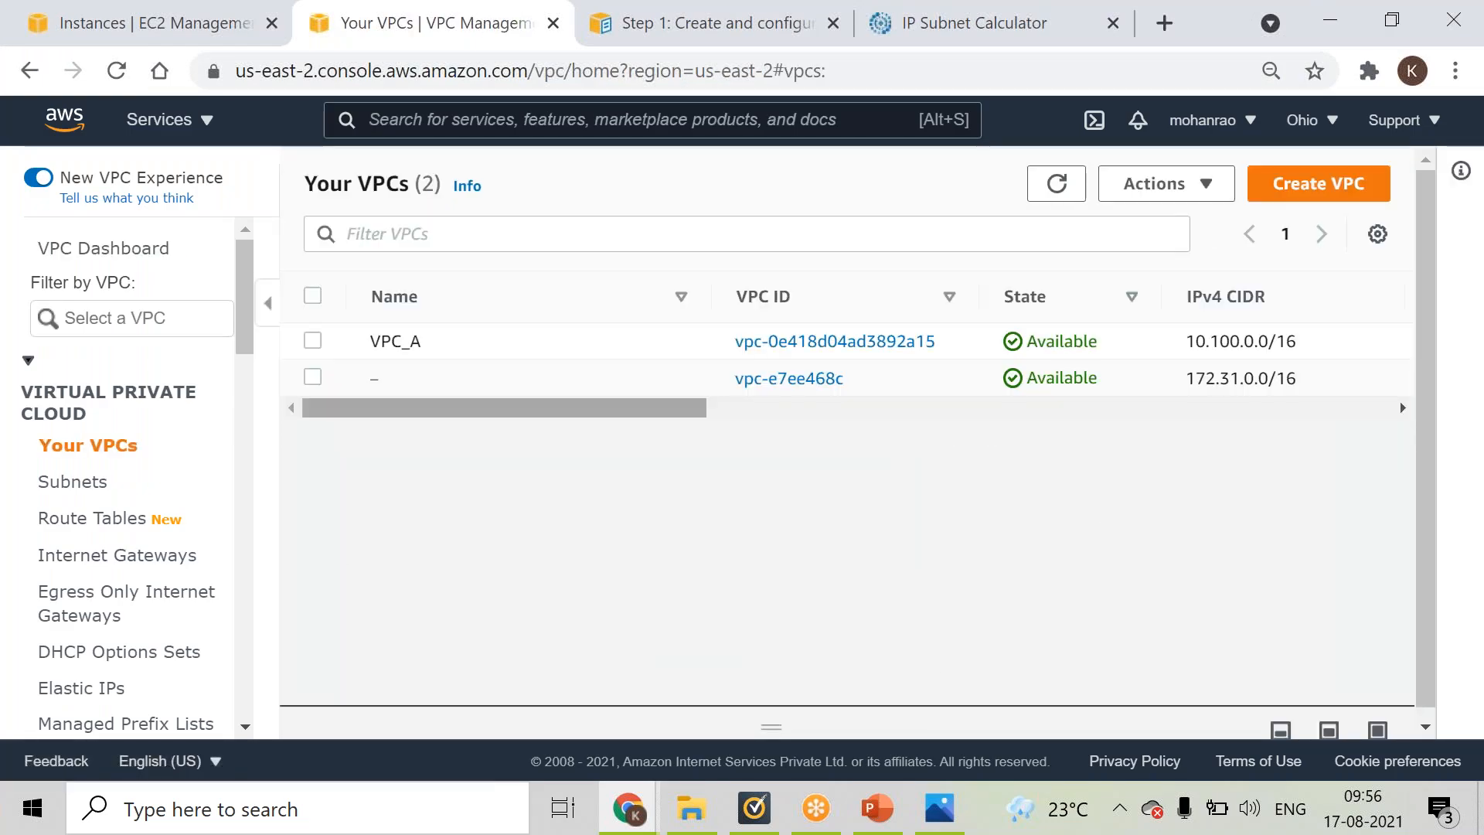
left_click(313, 342)
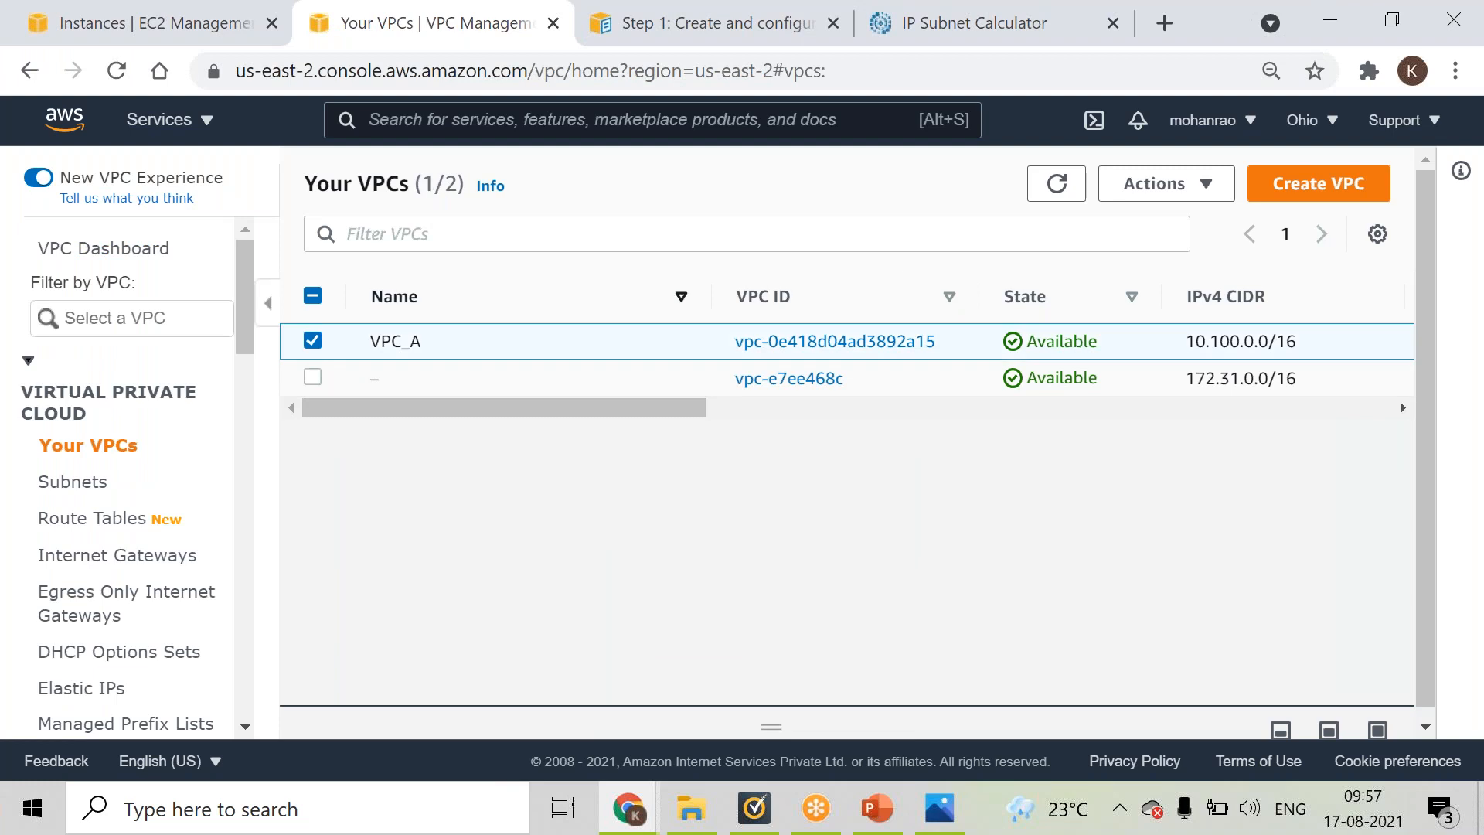
left_click(1197, 206)
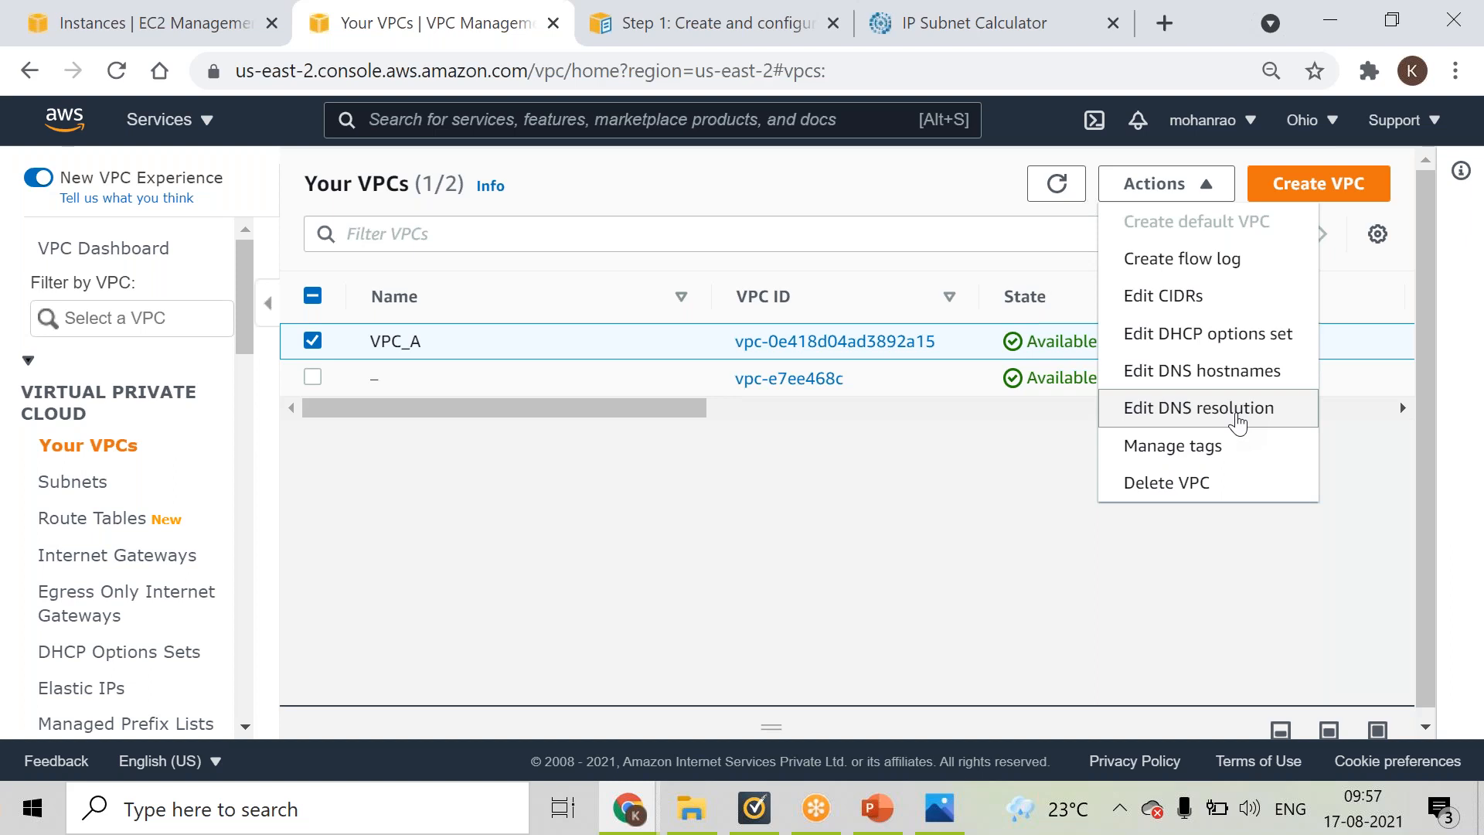
left_click(456, 545)
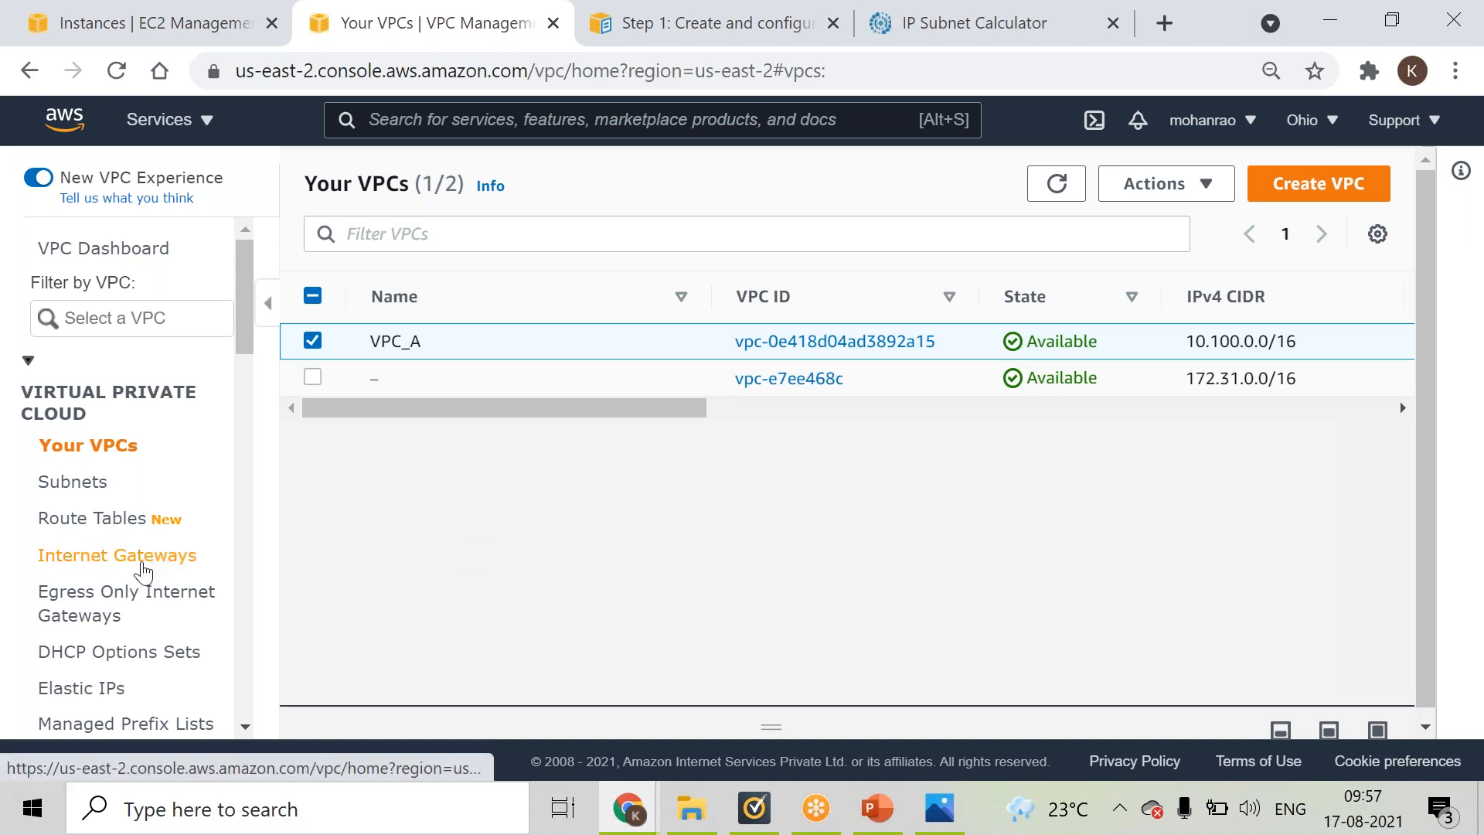
- Open the Subnets list and examine the IPv4 CIDRs and availability zones of the existing subnets
left_click(123, 558)
left_click(89, 484)
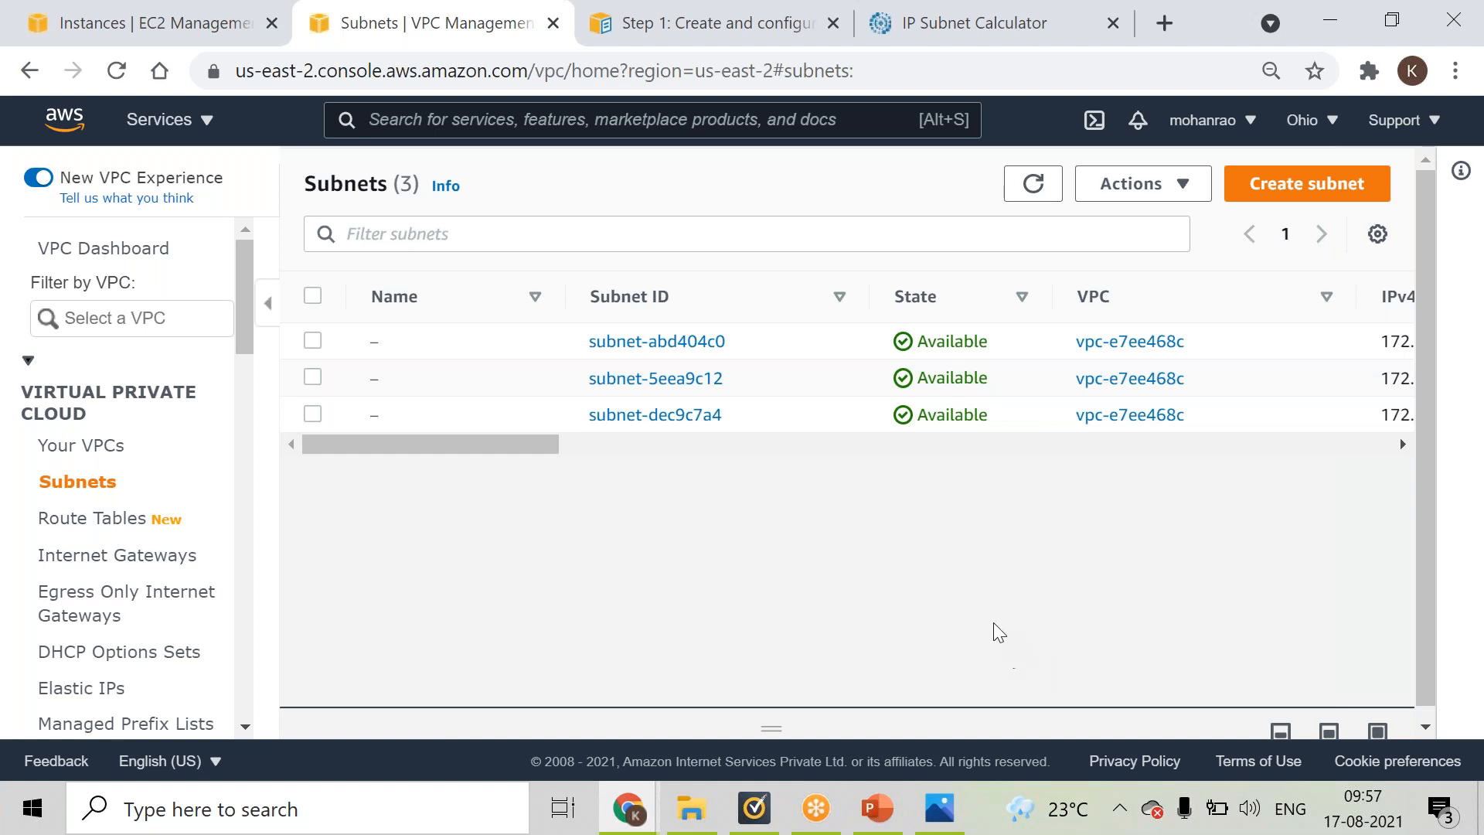
scroll(897, 462, "right", 2)
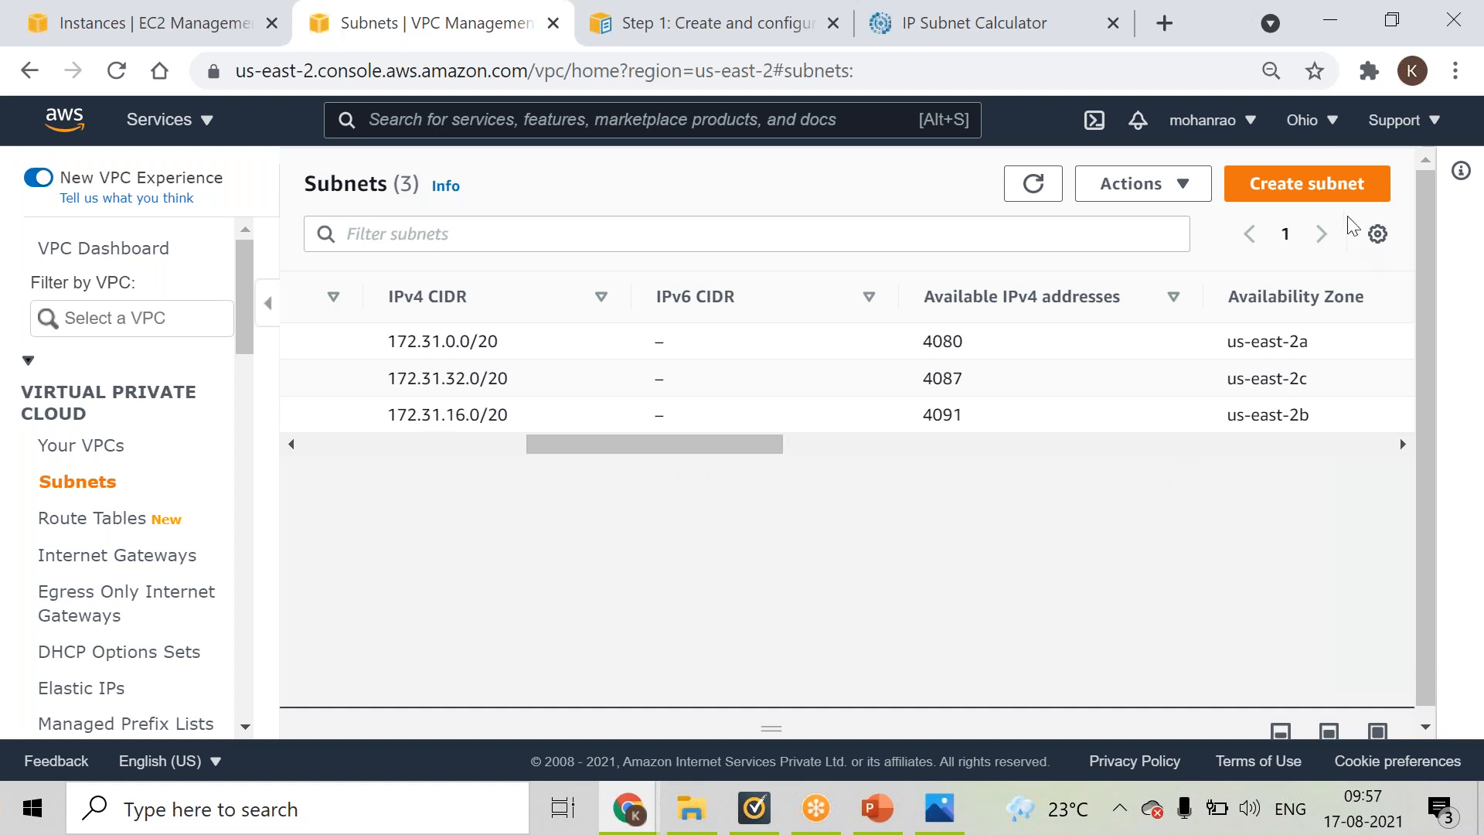
- Start creating a subnet in VPC_A and check the VPC's associated IPv4 CIDR
left_click(1342, 187)
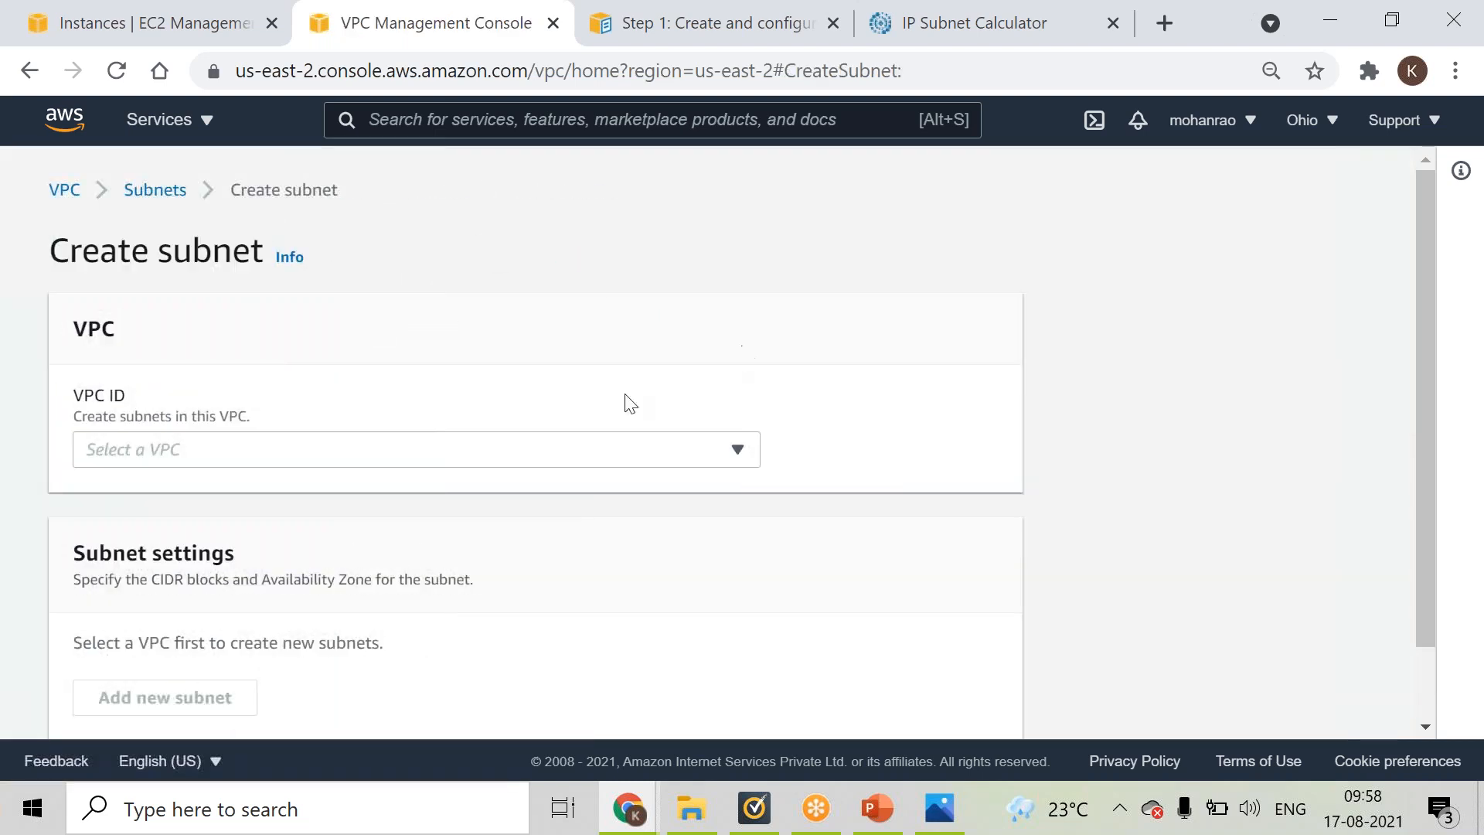
left_click(617, 451)
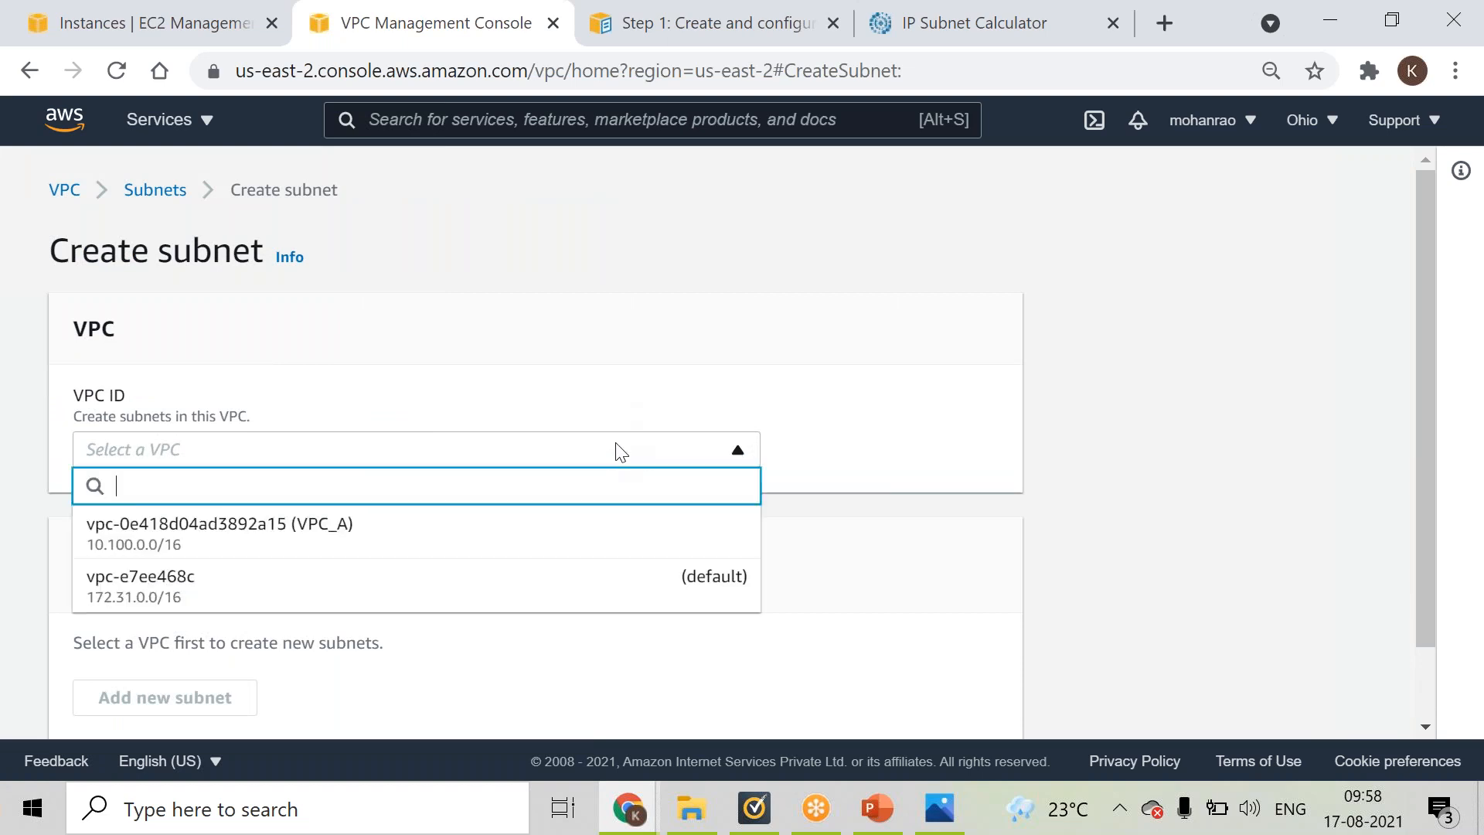
left_click(357, 539)
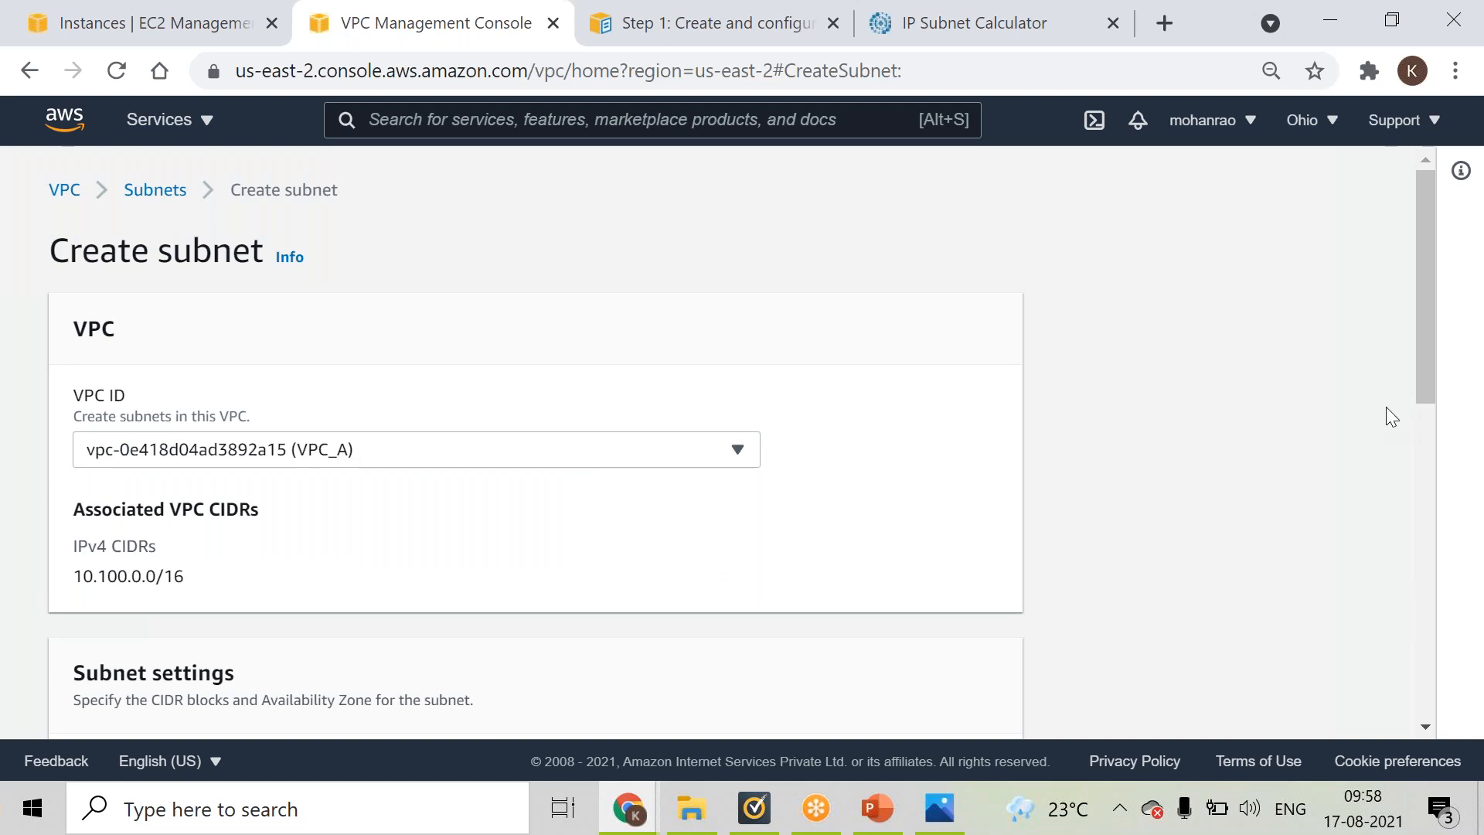
left_click_drag(1426, 390, 1425, 443)
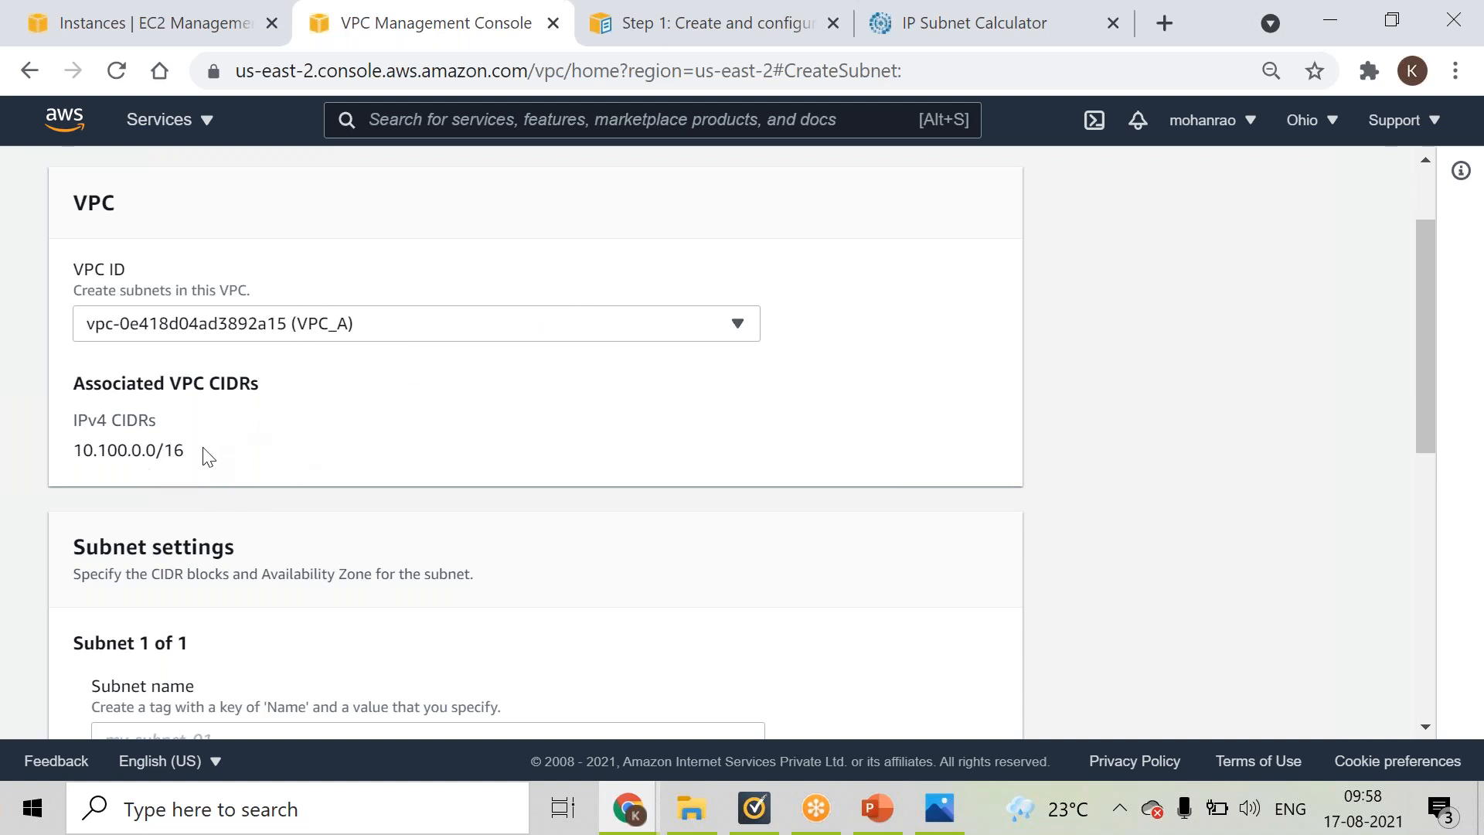
left_click_drag(199, 455, 71, 464)
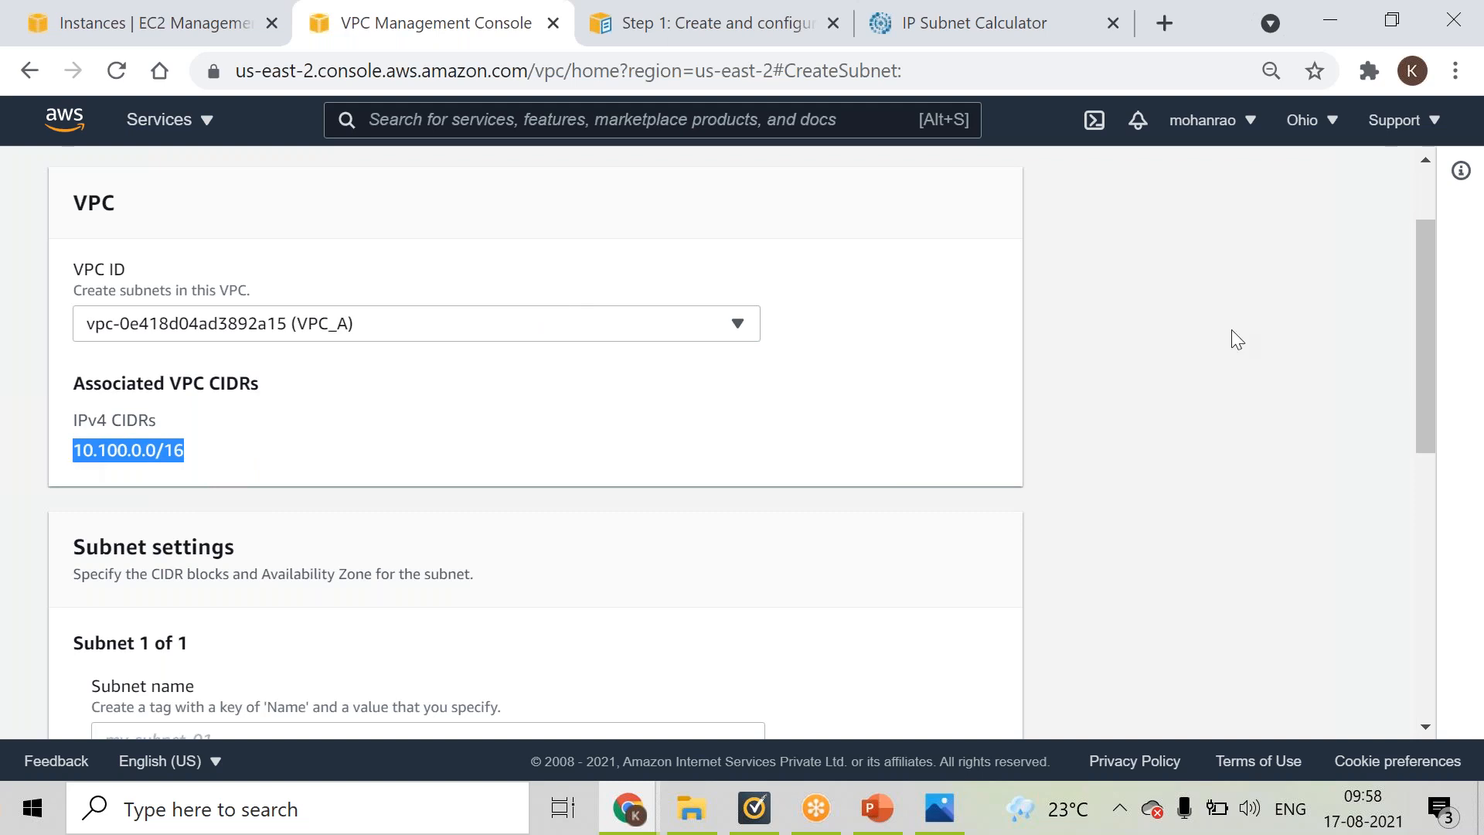
- Name the new subnet Publicsubnet-VPC-A
left_click_drag(1427, 332, 1408, 439)
left_click(588, 417)
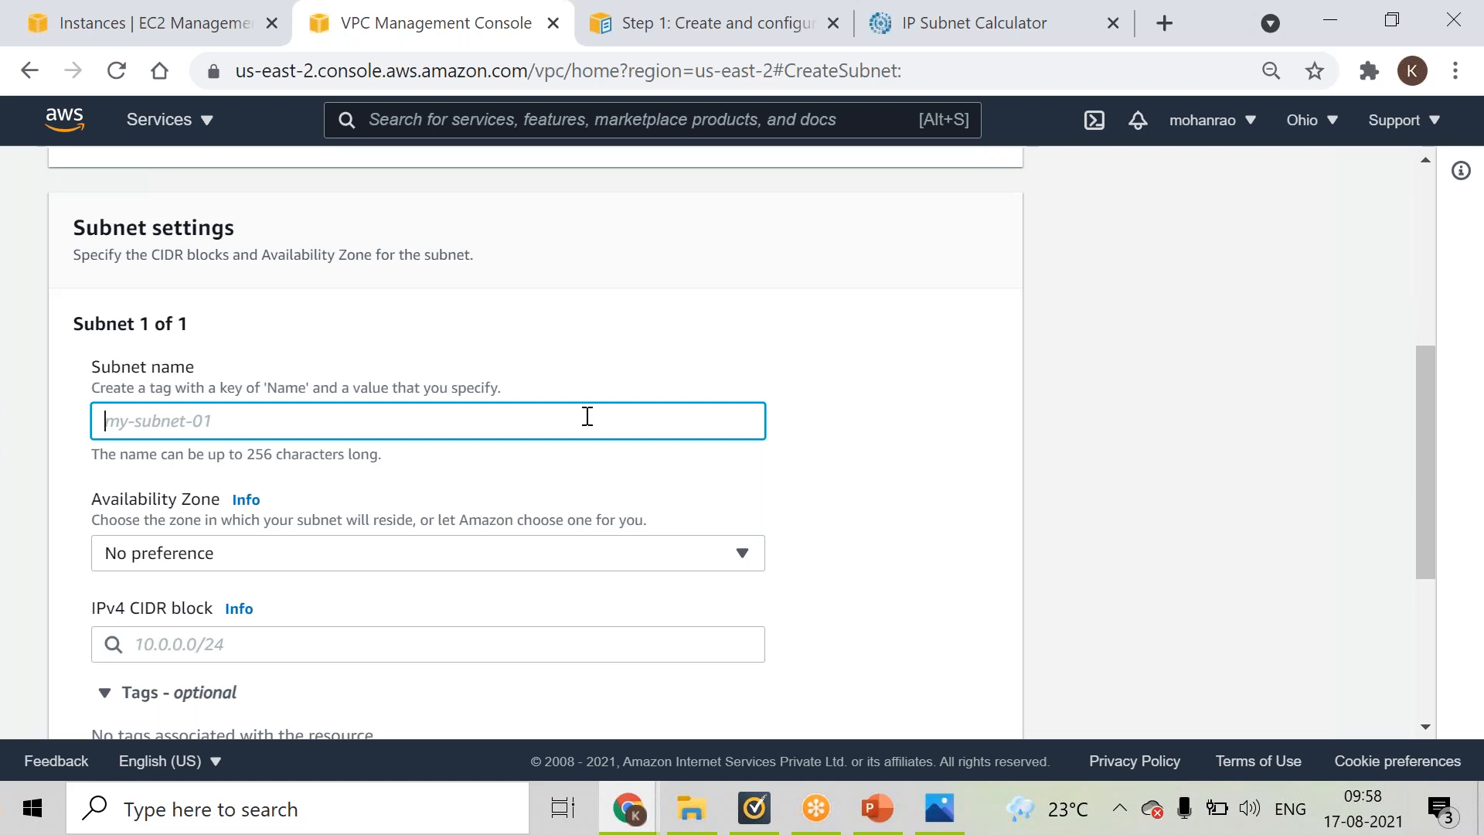
type("Publics")
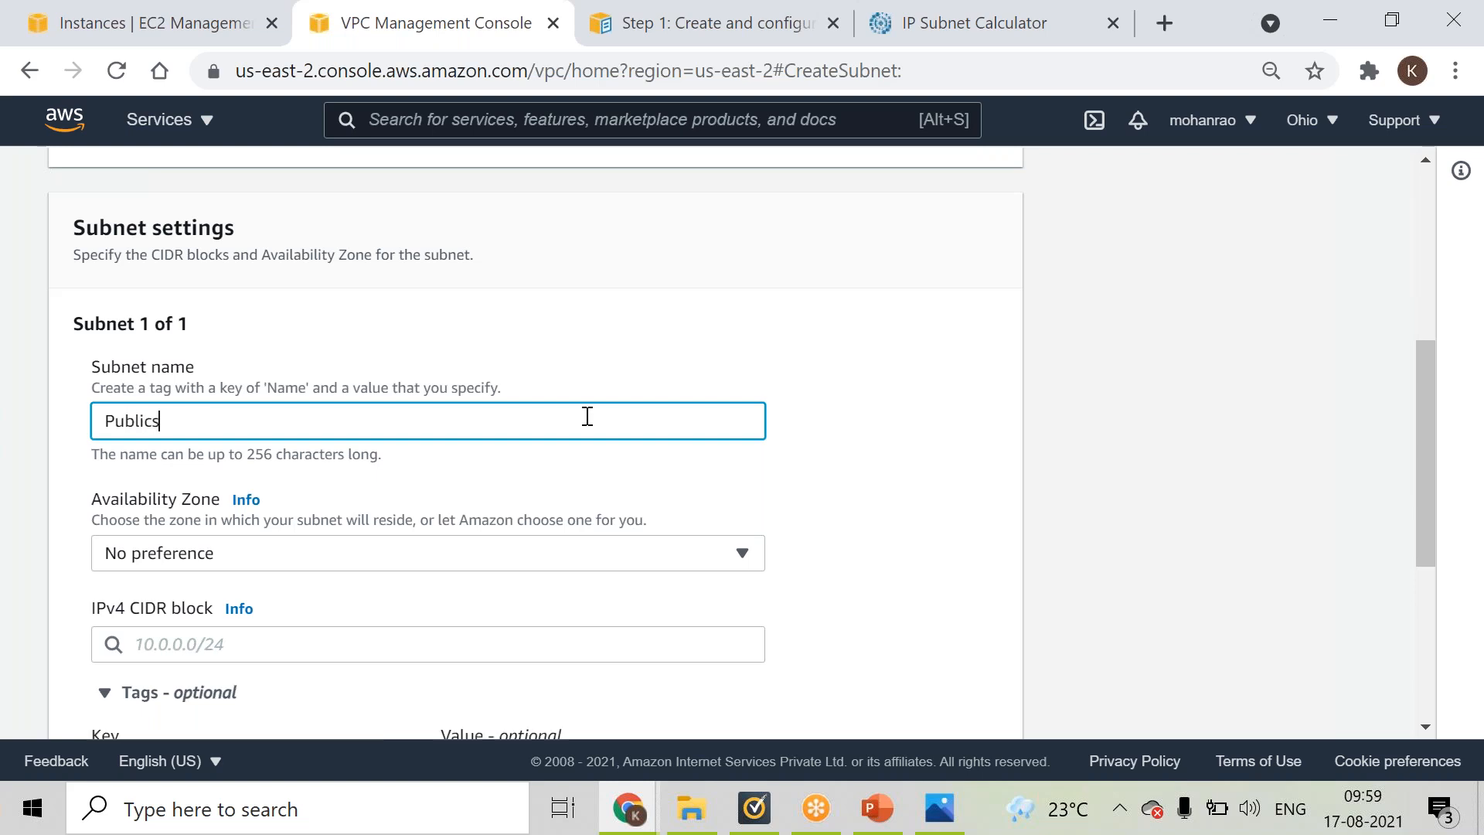
type("ubnet-VPC-A")
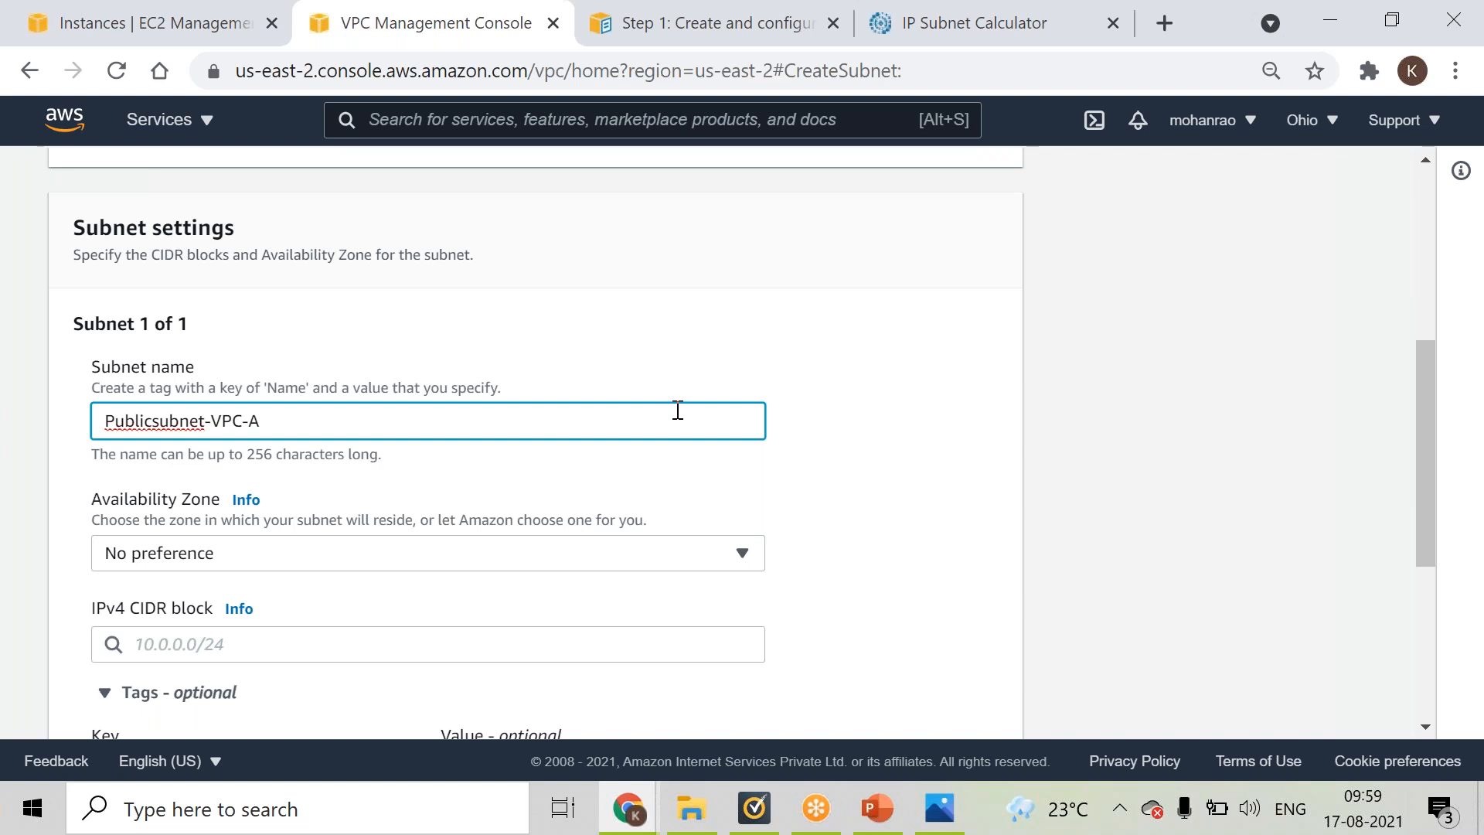
- Review the availability zone choices and the IPv4 CIDR block suggestions for the new subnet
left_click_drag(1429, 360, 1443, 452)
left_click(532, 363)
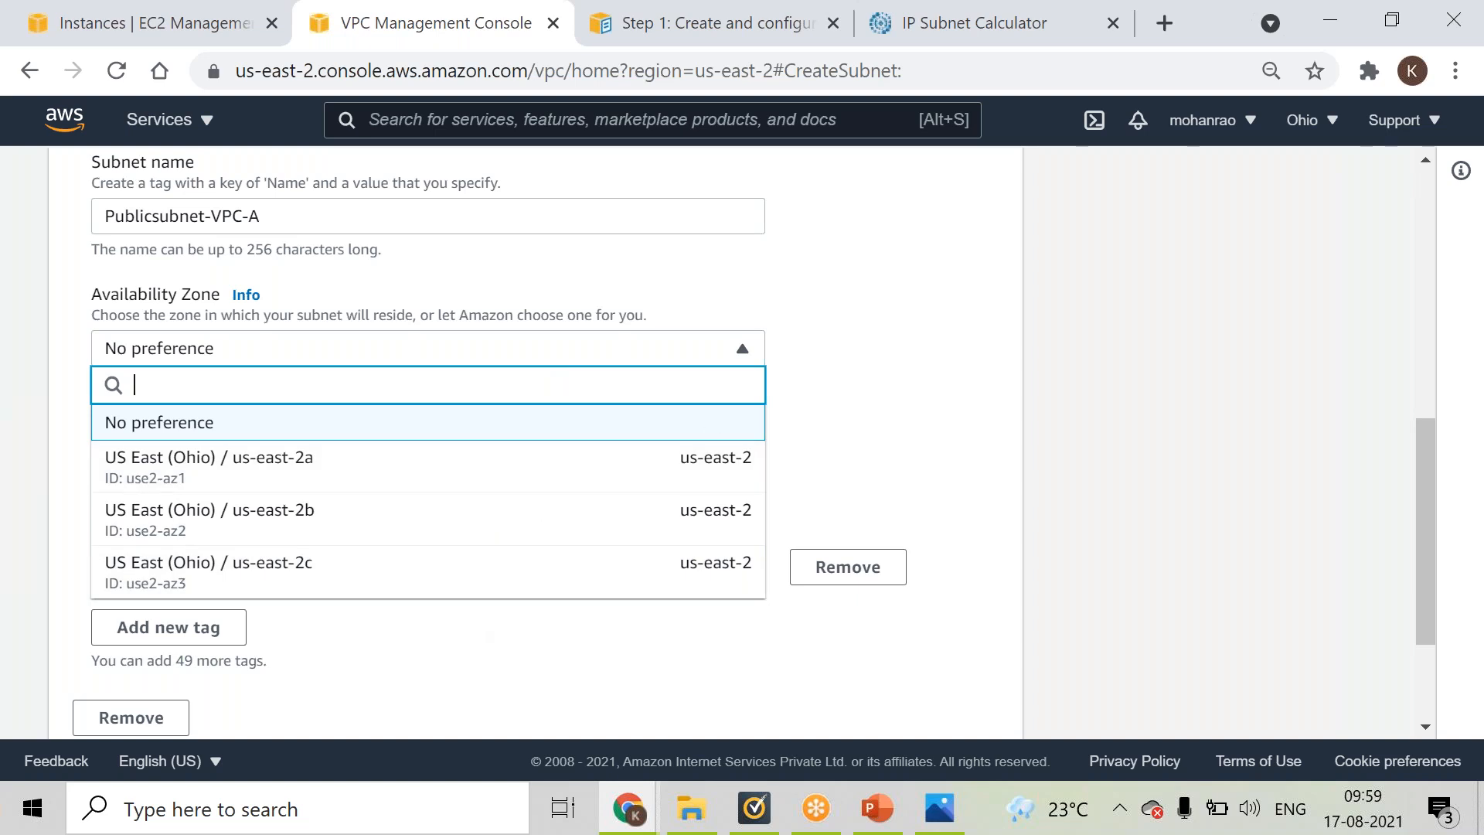
left_click(893, 436)
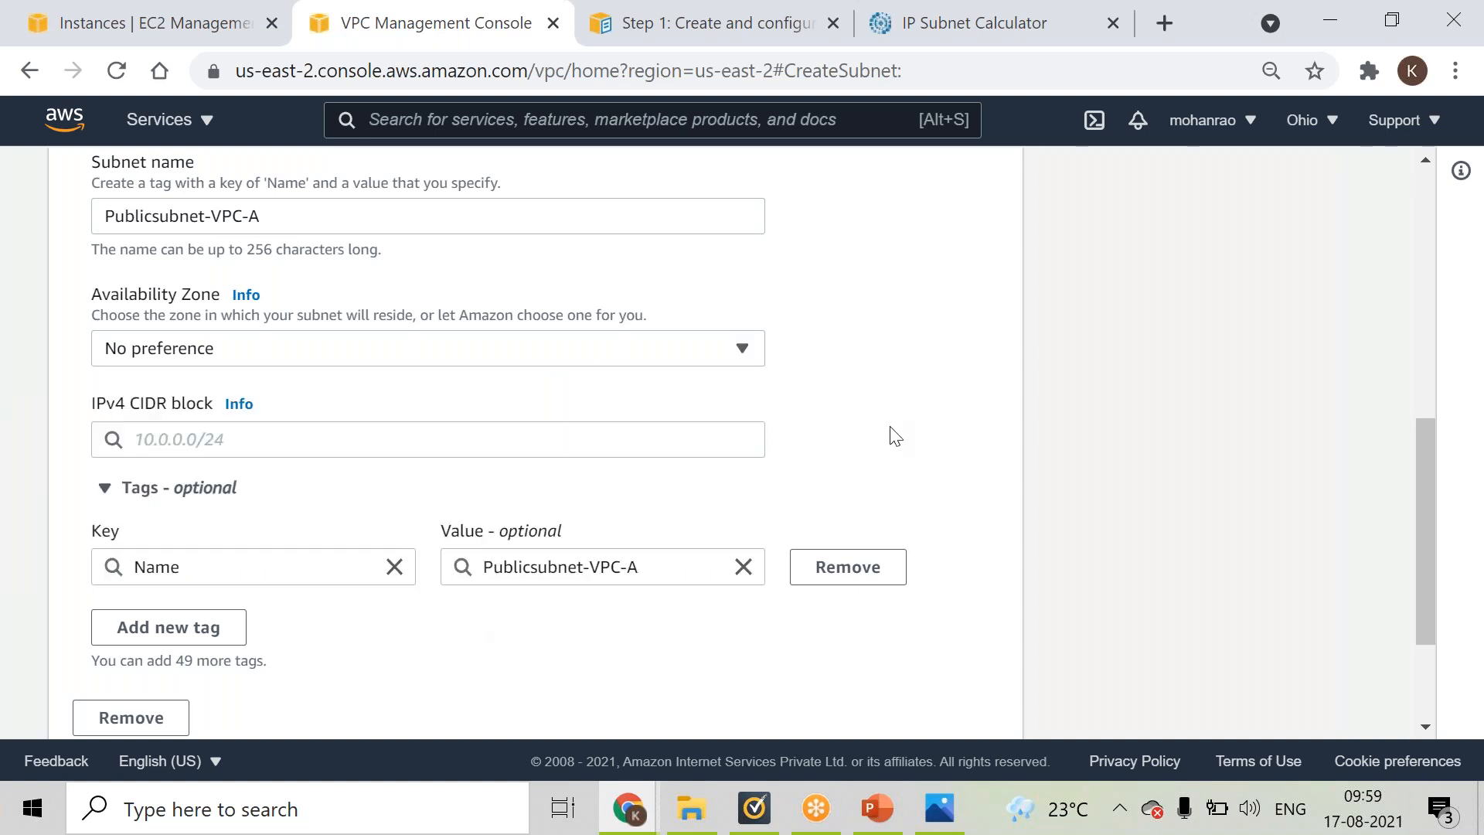
left_click(295, 425)
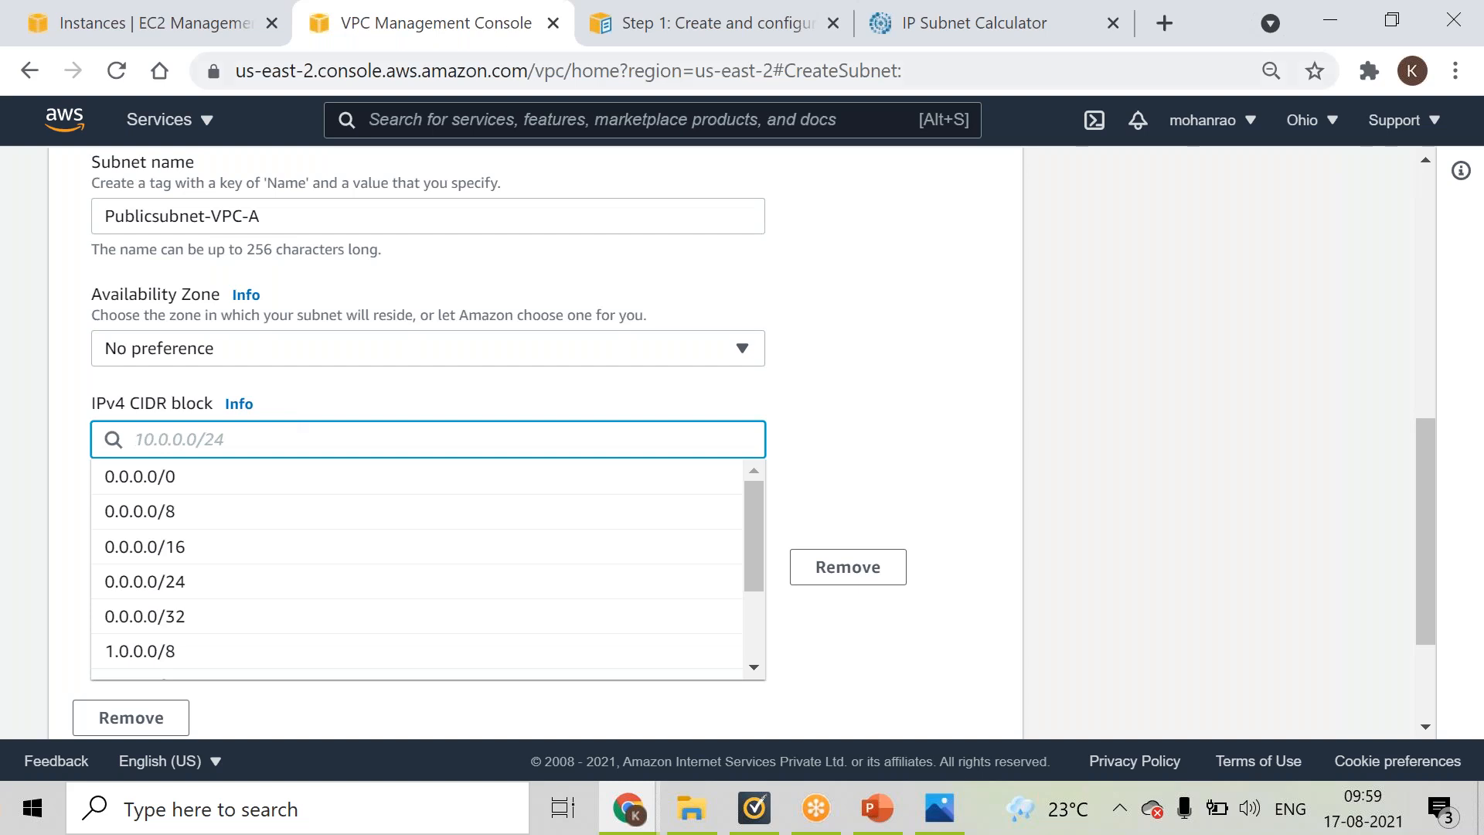
- Switch to the IP Subnet Calculator page and go to its IP entry form
left_click(623, 35)
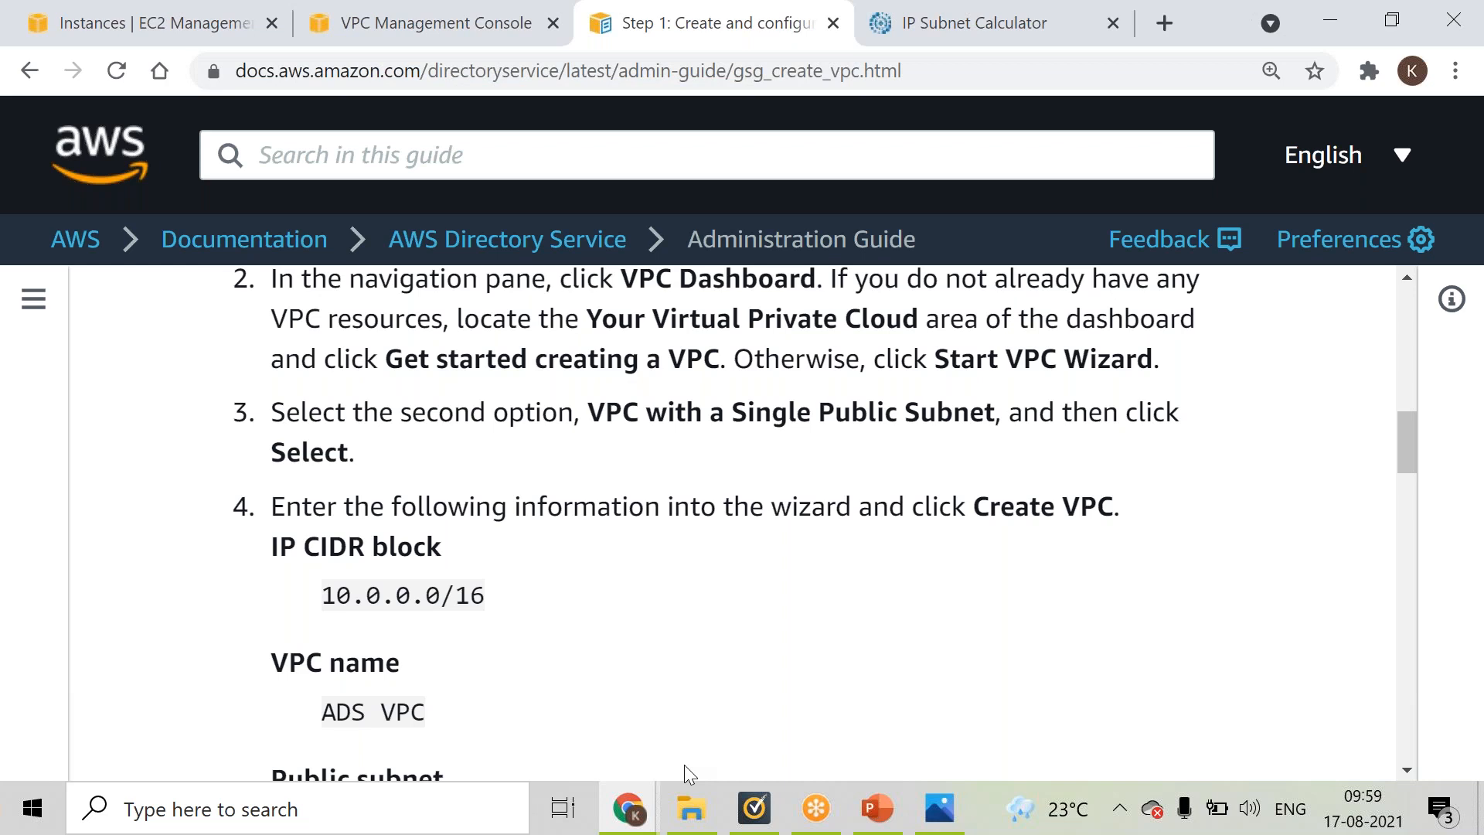
mouse_move(638, 800)
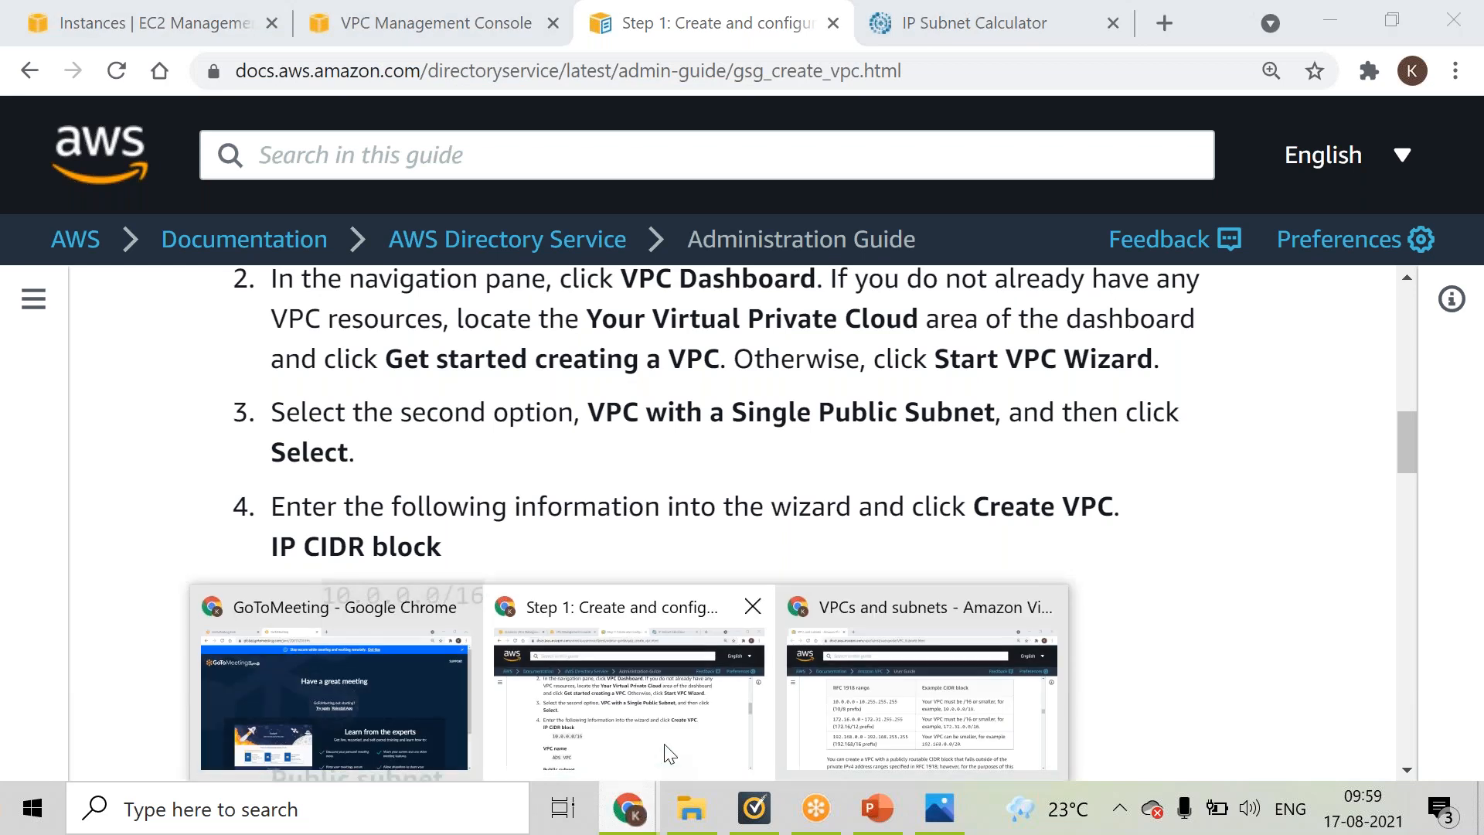
left_click(723, 731)
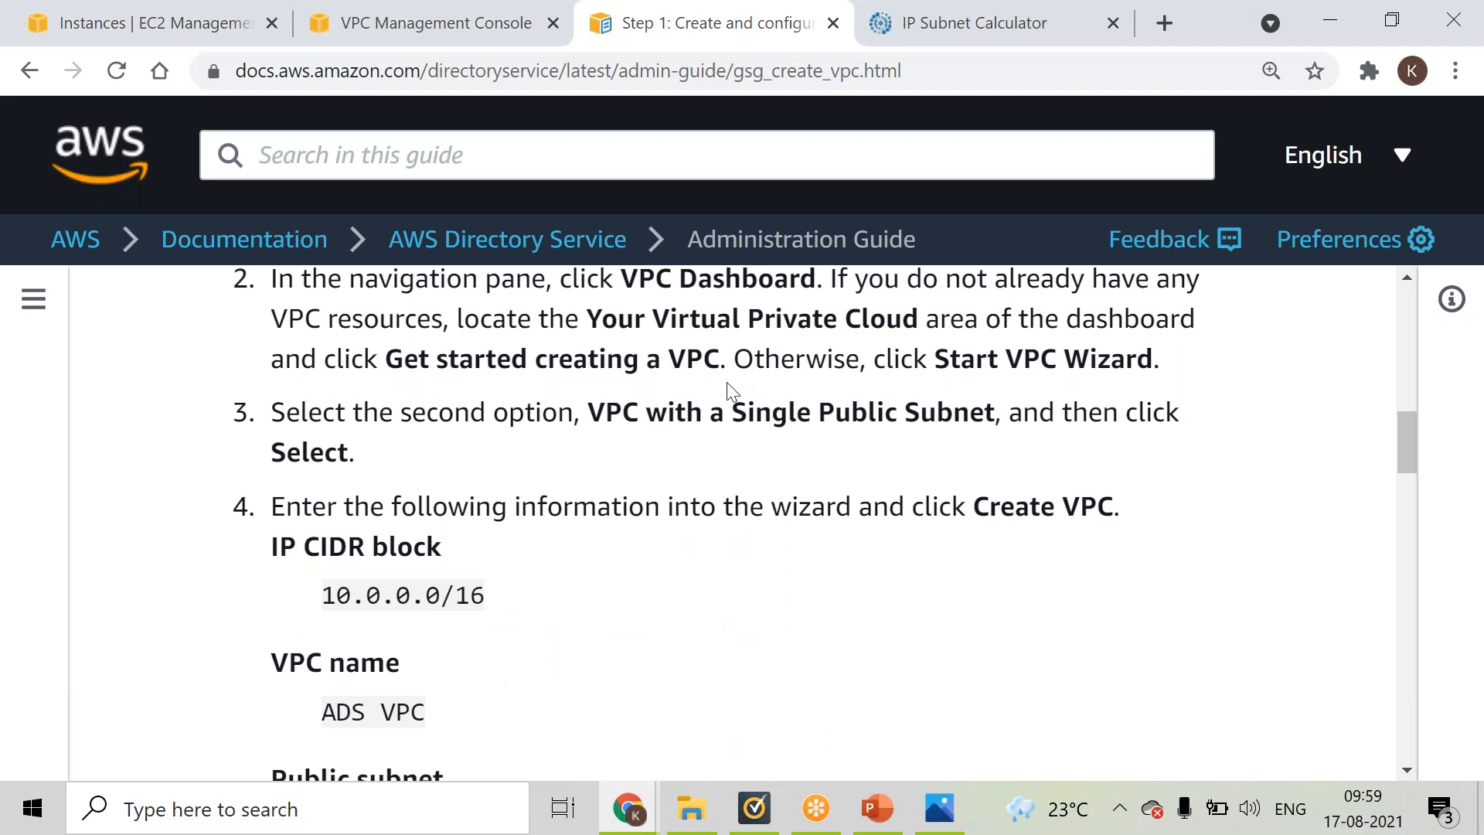
left_click(860, 37)
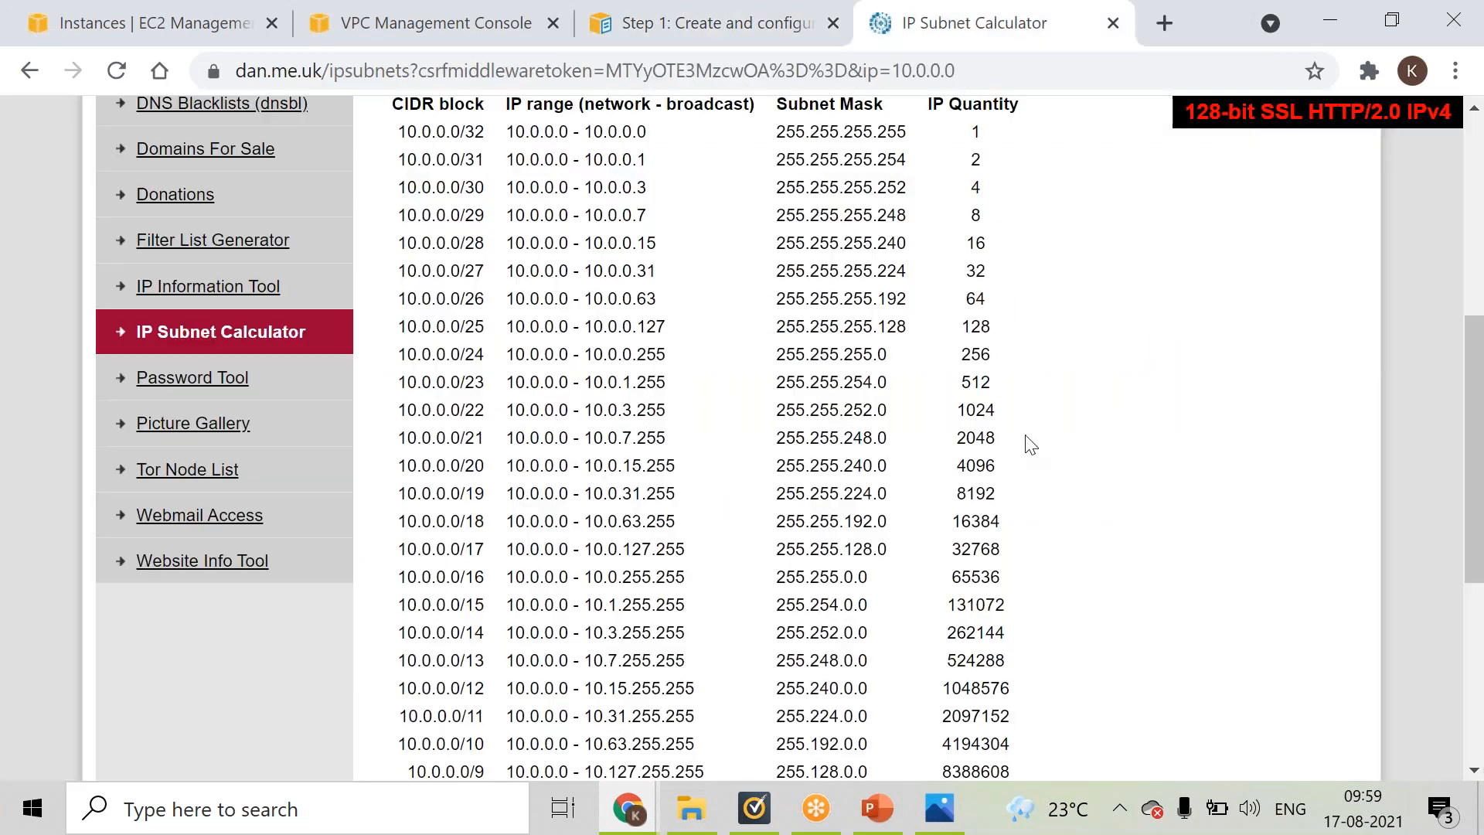
scroll(1028, 441, "up", 7)
right_click(1467, 351)
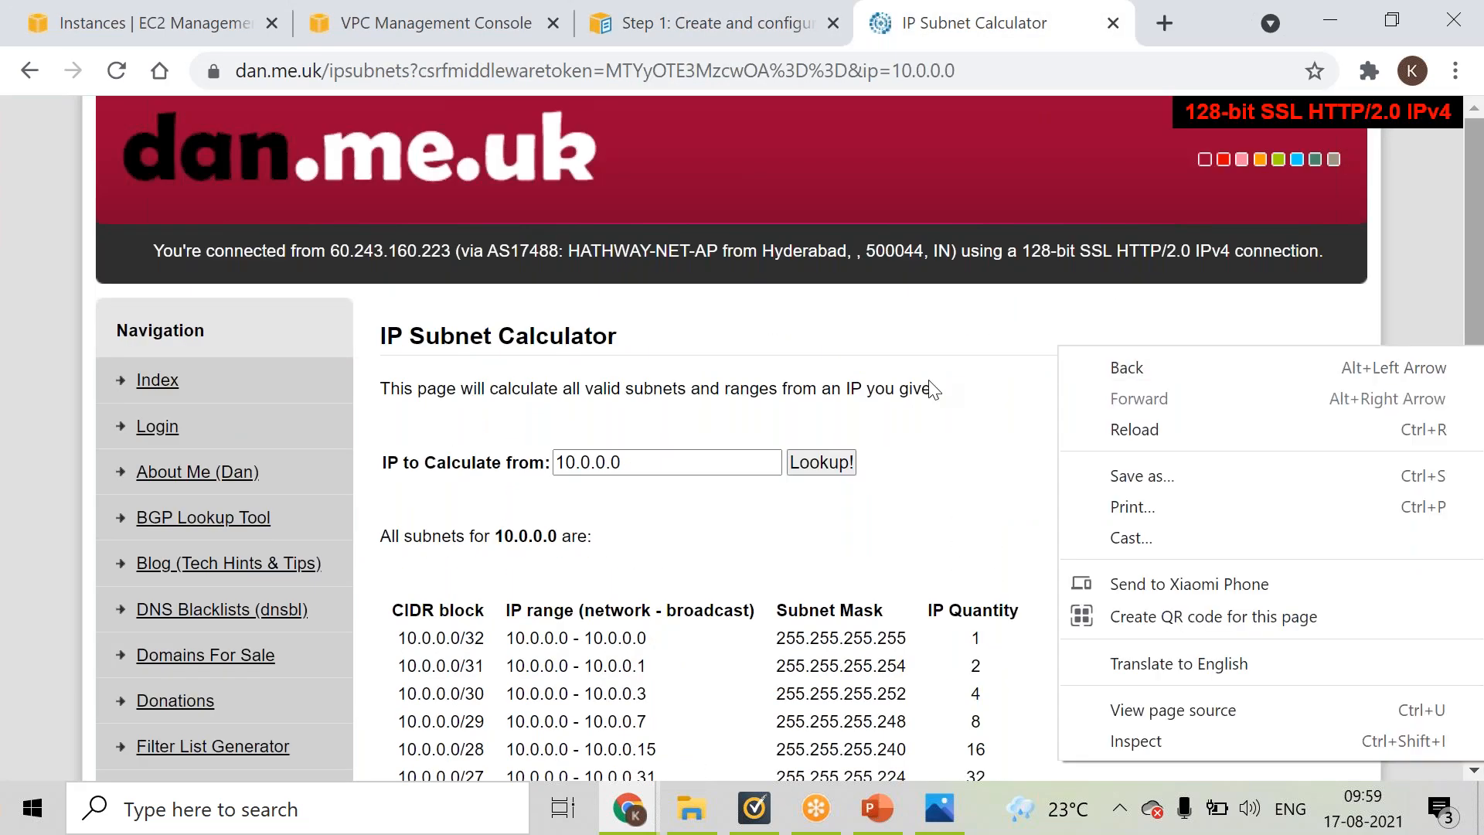
- Look up all subnets and ranges for the IP 10.100.0.0 in the subnet calculator
left_click(680, 463)
key("BackSpace")
key("BackSpace")
key("BackSpace")
key("BackSpace")
key("BackSpace")
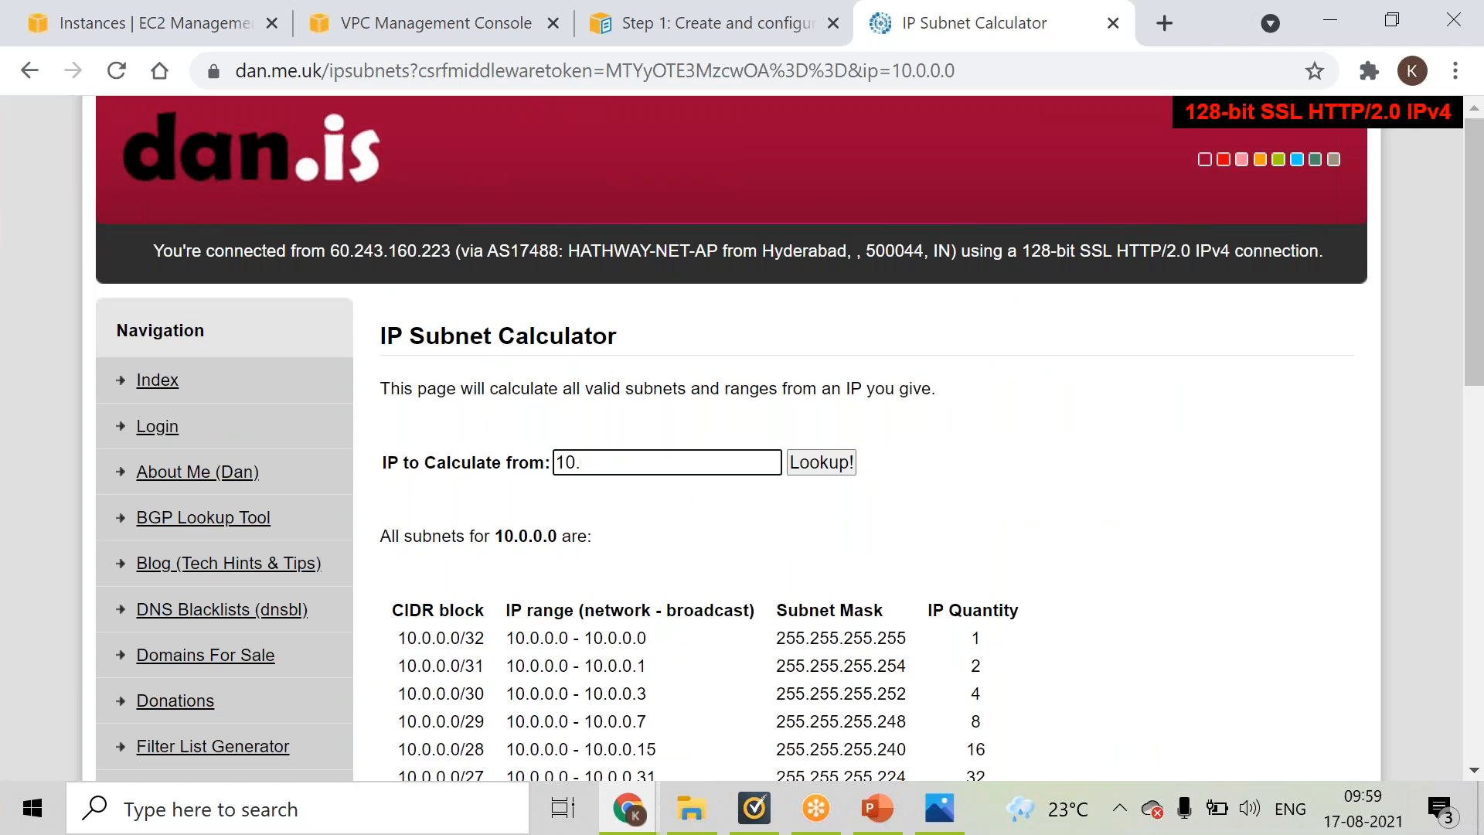
type("1`00.0.0")
key("BackSpace")
key("BackSpace")
key("BackSpace")
key("BackSpace")
key("BackSpace")
key("BackSpace")
key("BackSpace")
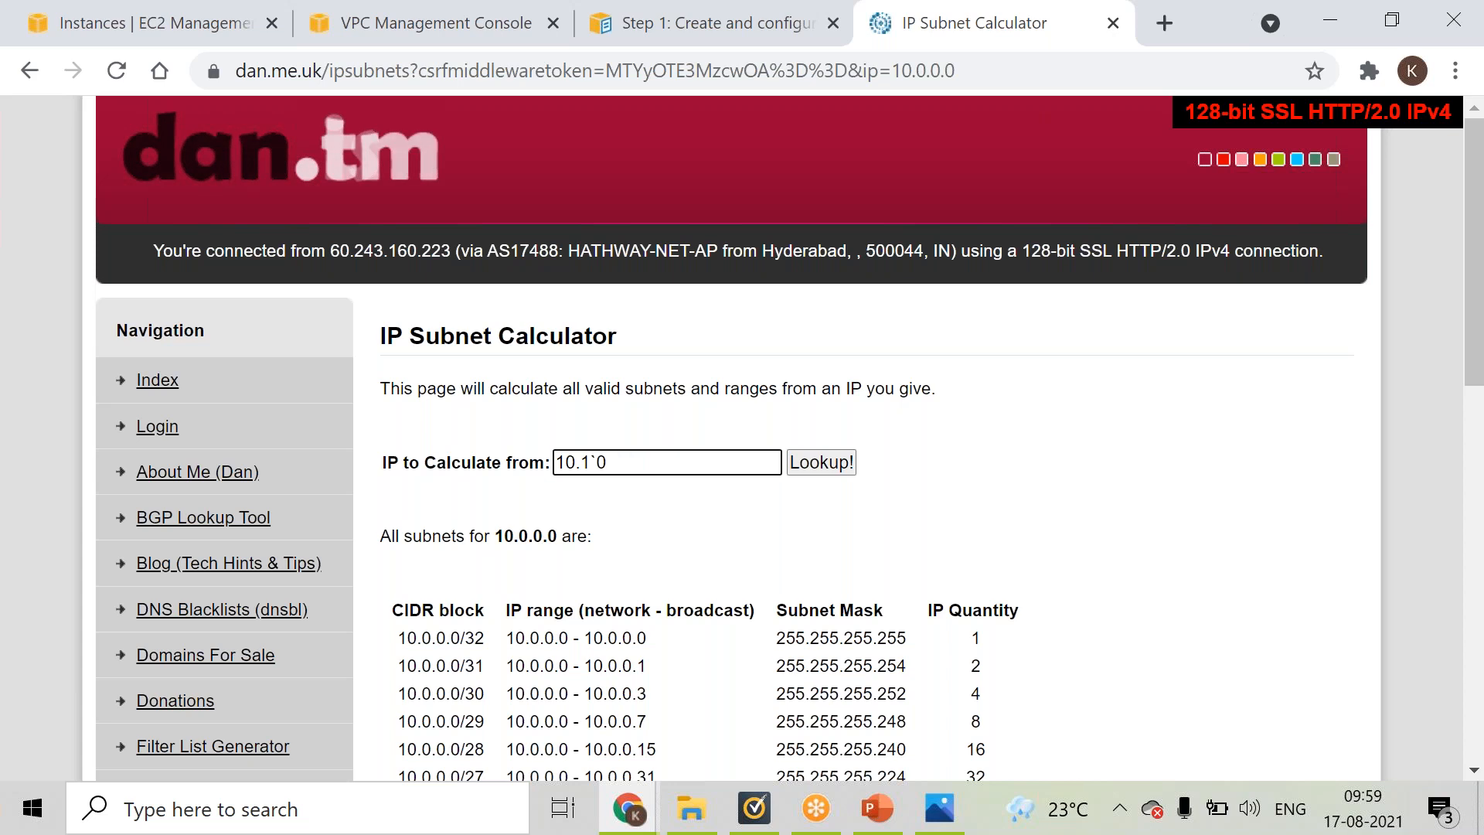
type("00.0.0")
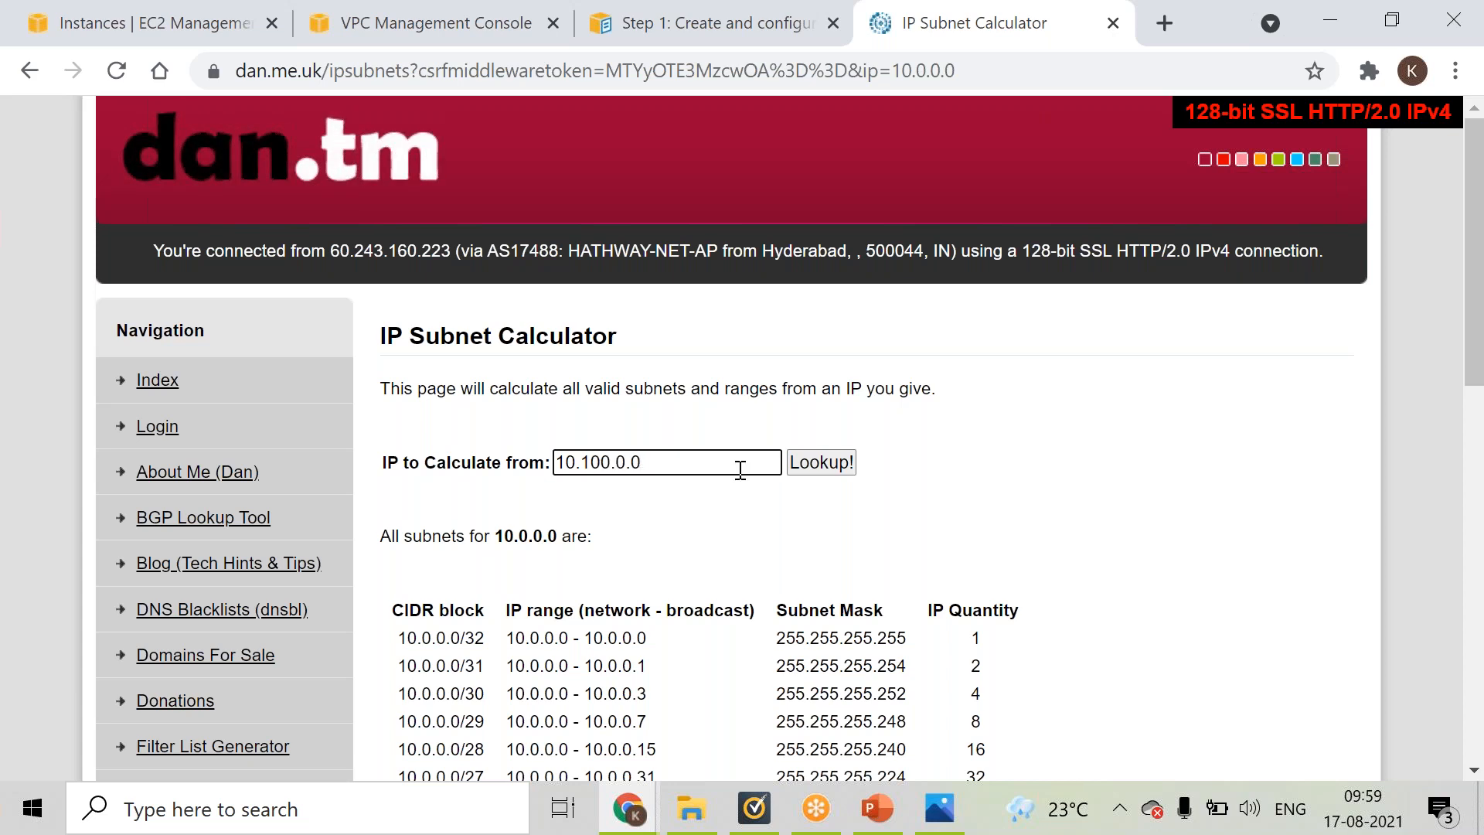
left_click(821, 462)
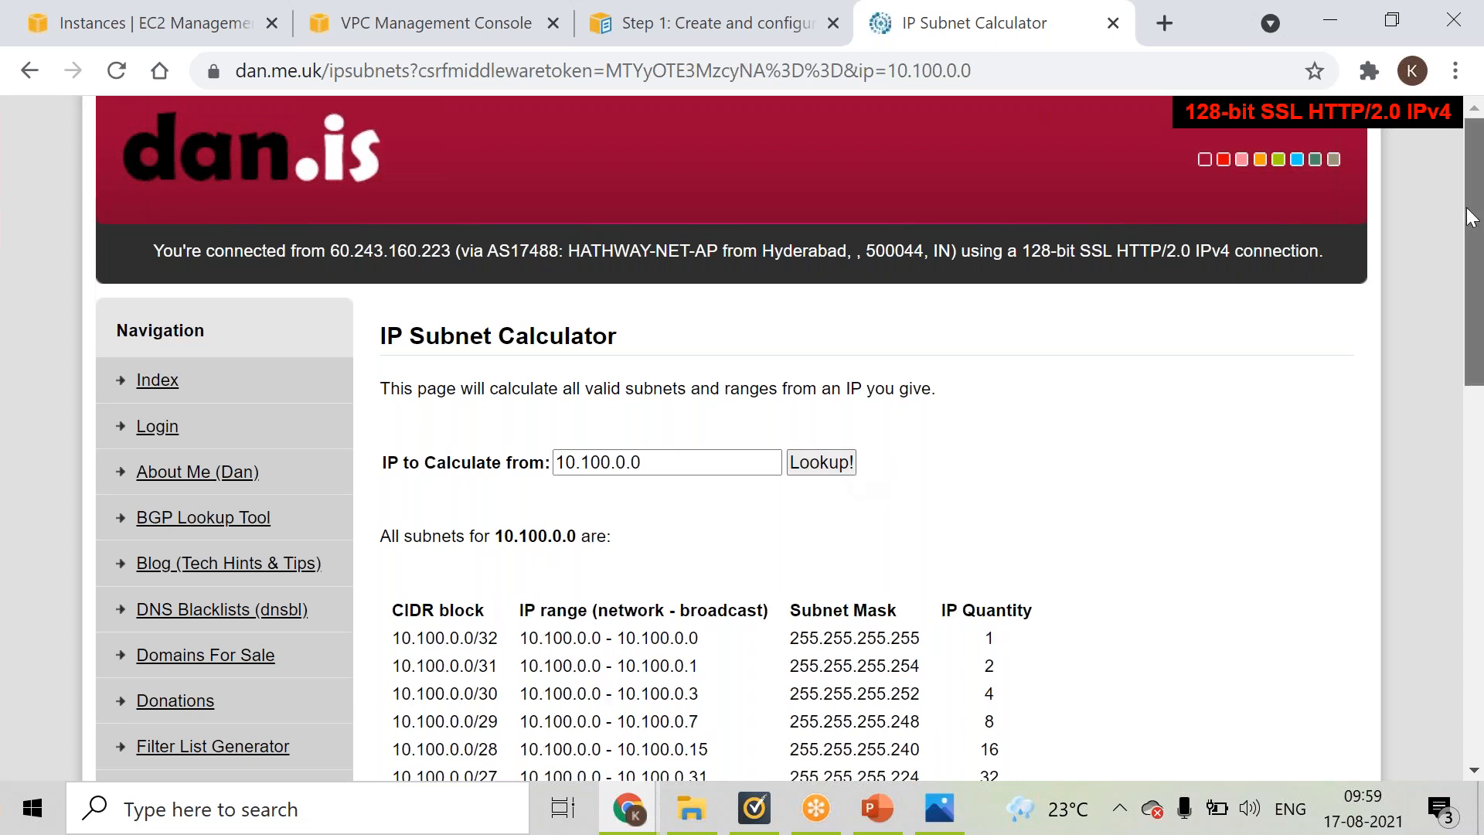
- Examine the IP range, subnet mask and IP quantity of the 10.100.0.0/16 block
left_click_drag(1476, 237, 1476, 296)
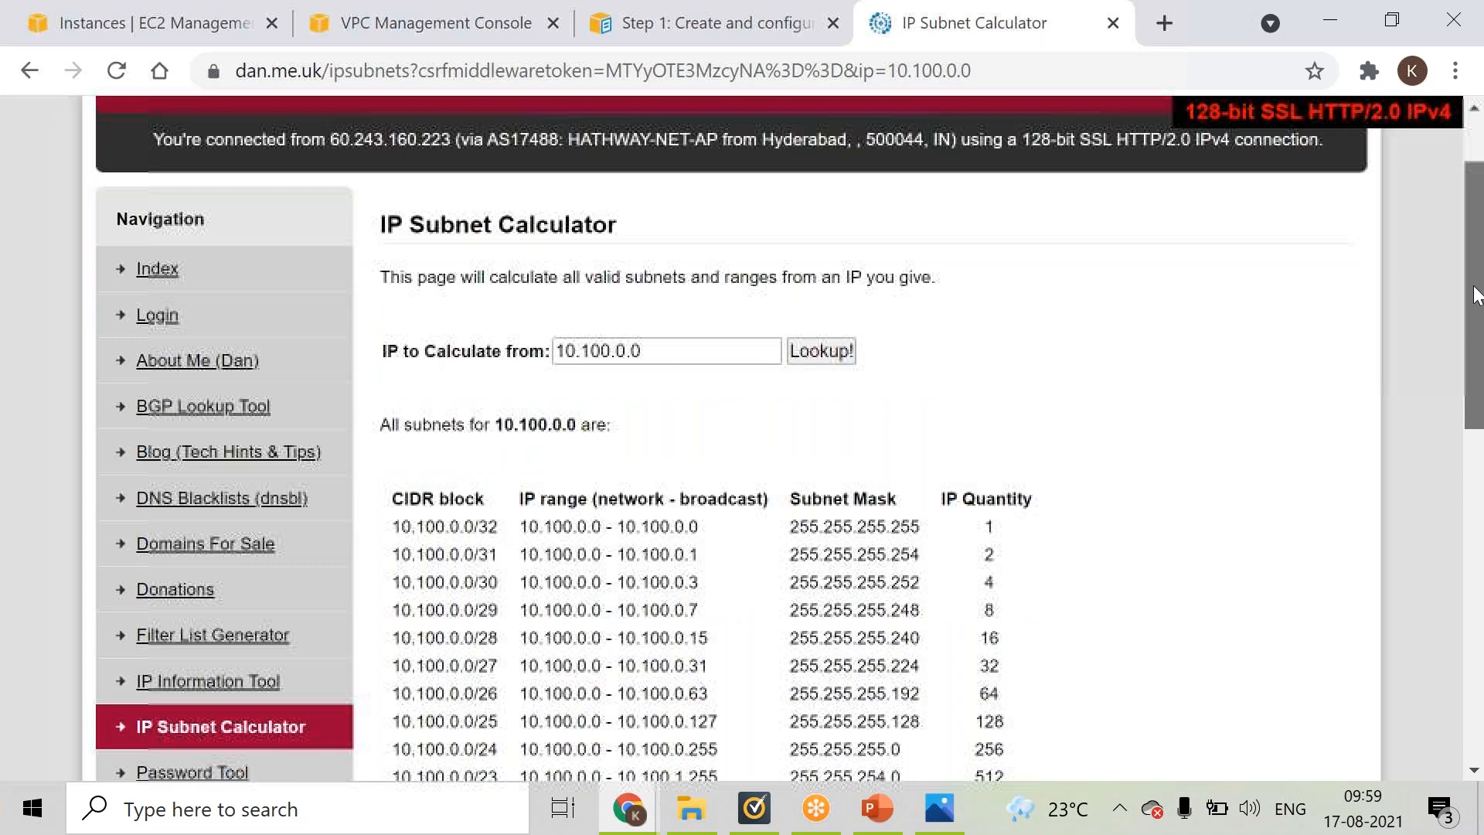
scroll(394, 644, "down", 4)
left_click_drag(395, 644, 1014, 652)
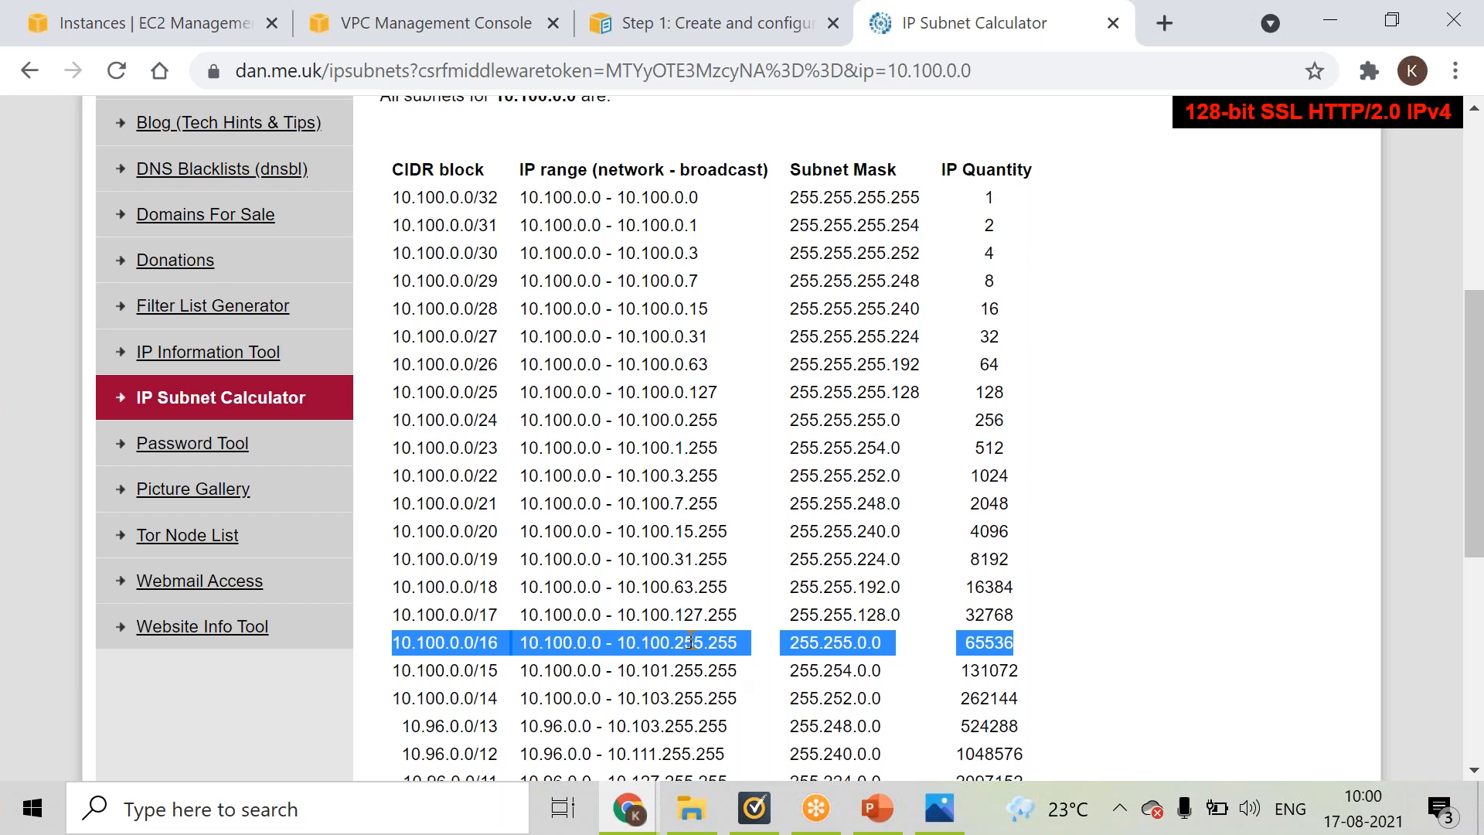
- Check the subnet CIDR blocks in the vpc sample.jpeg diagram and return to the subnet calculator
left_click(924, 807)
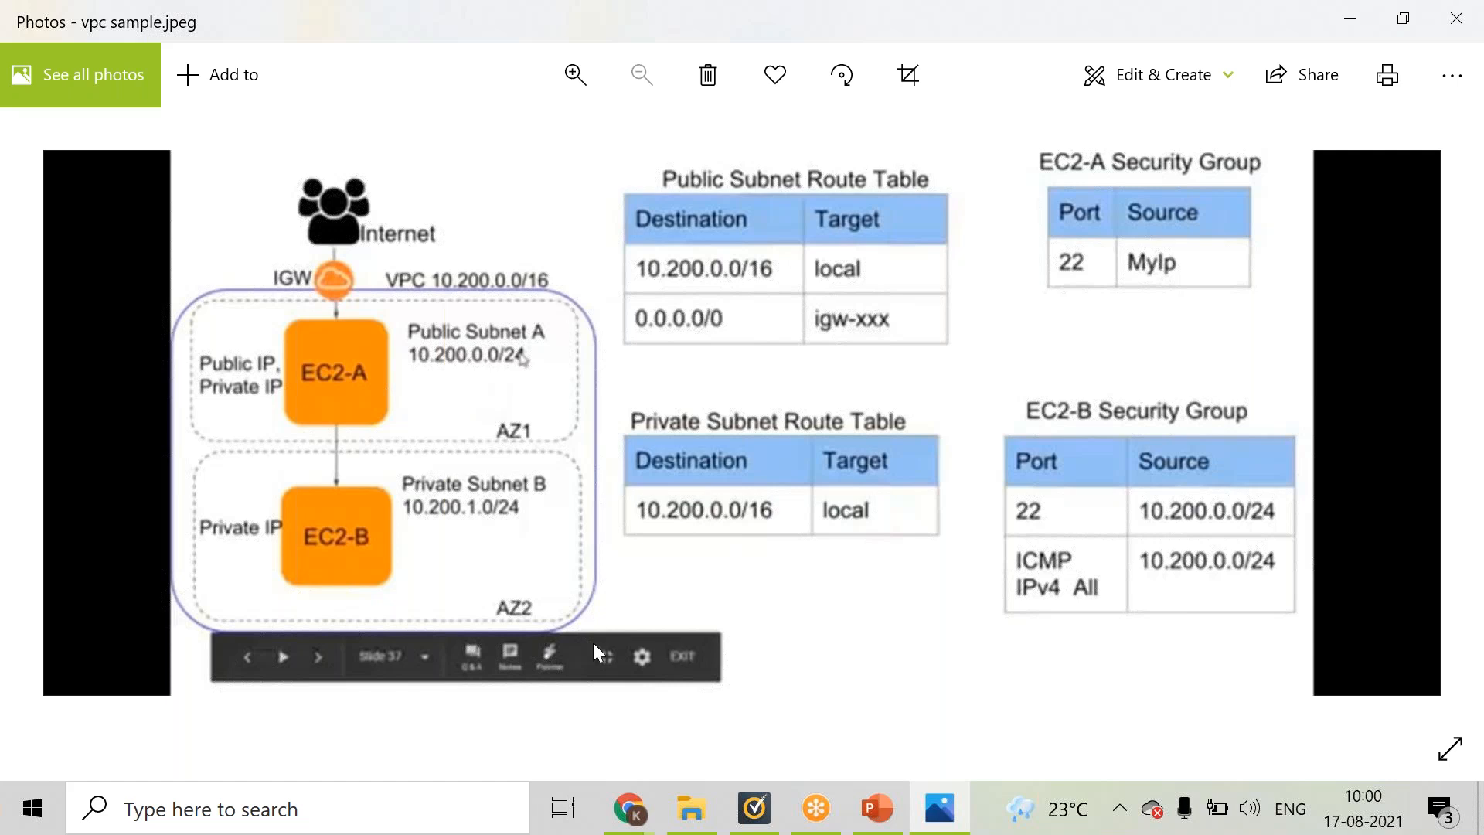
left_click(645, 822)
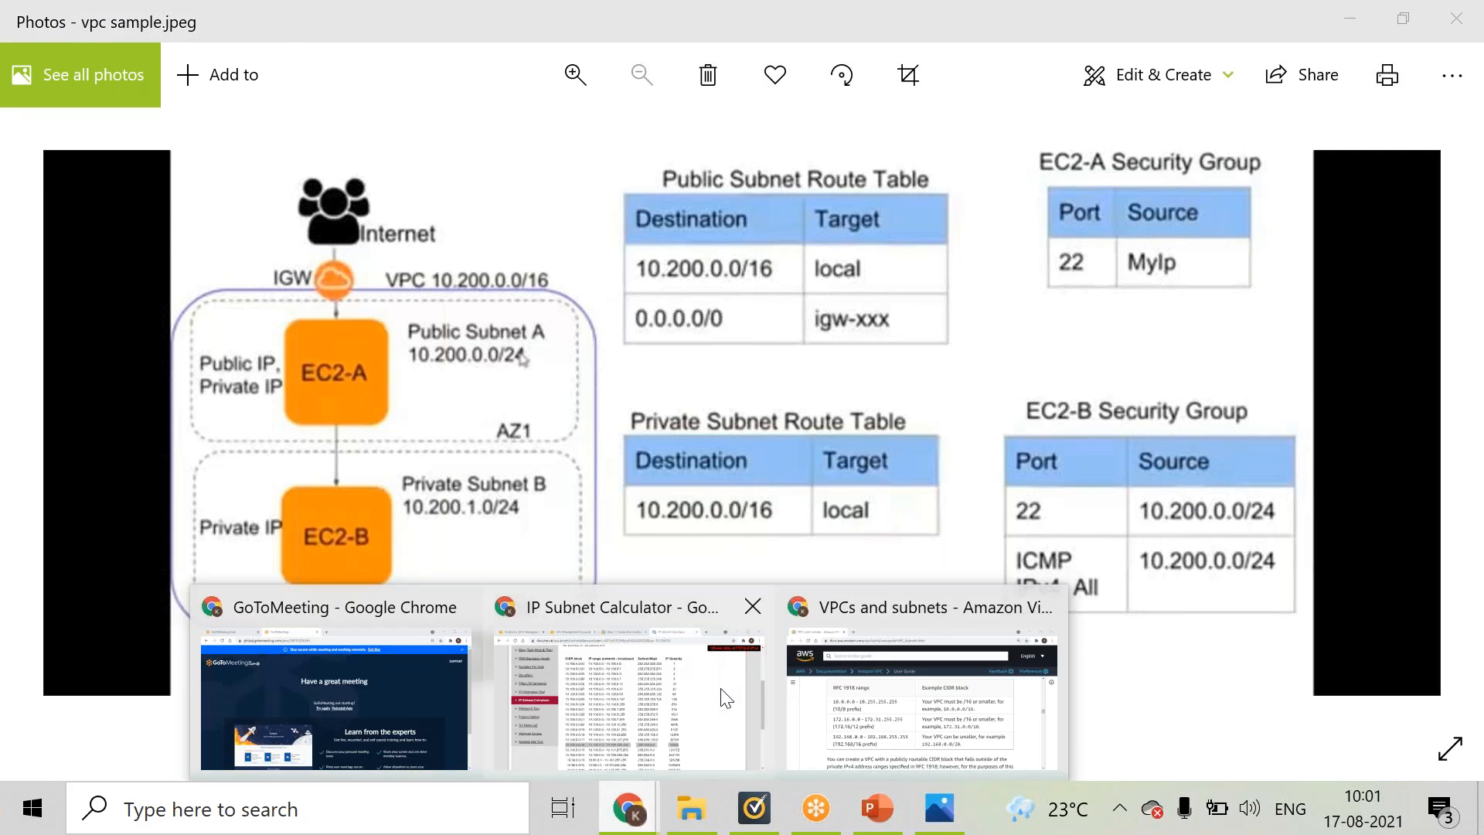
left_click(722, 696)
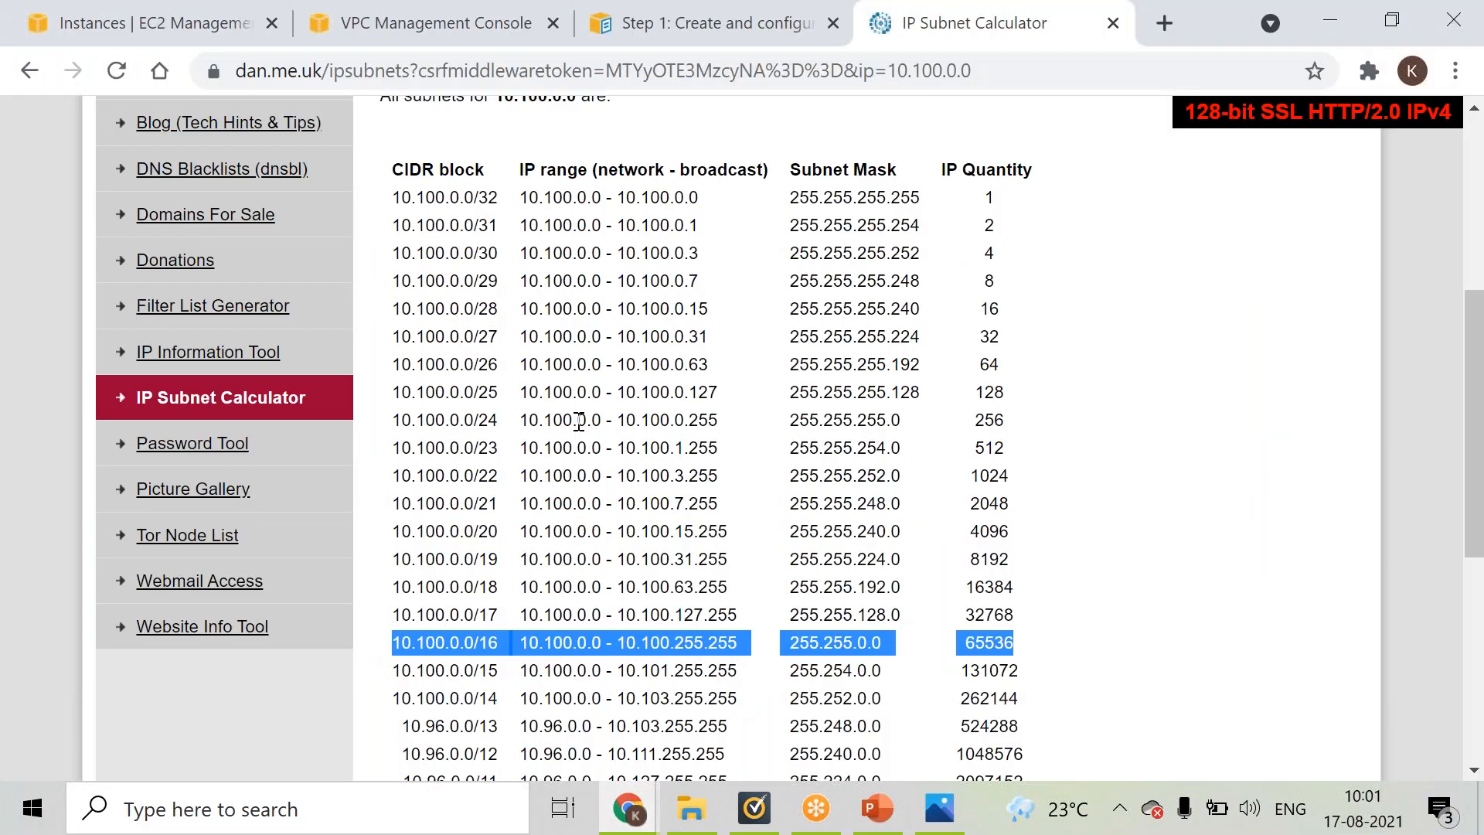
- Compare the IP quantity and range of the 10.100.0.0/24 block with the range of 10.100.0.0/16
double_click(989, 419)
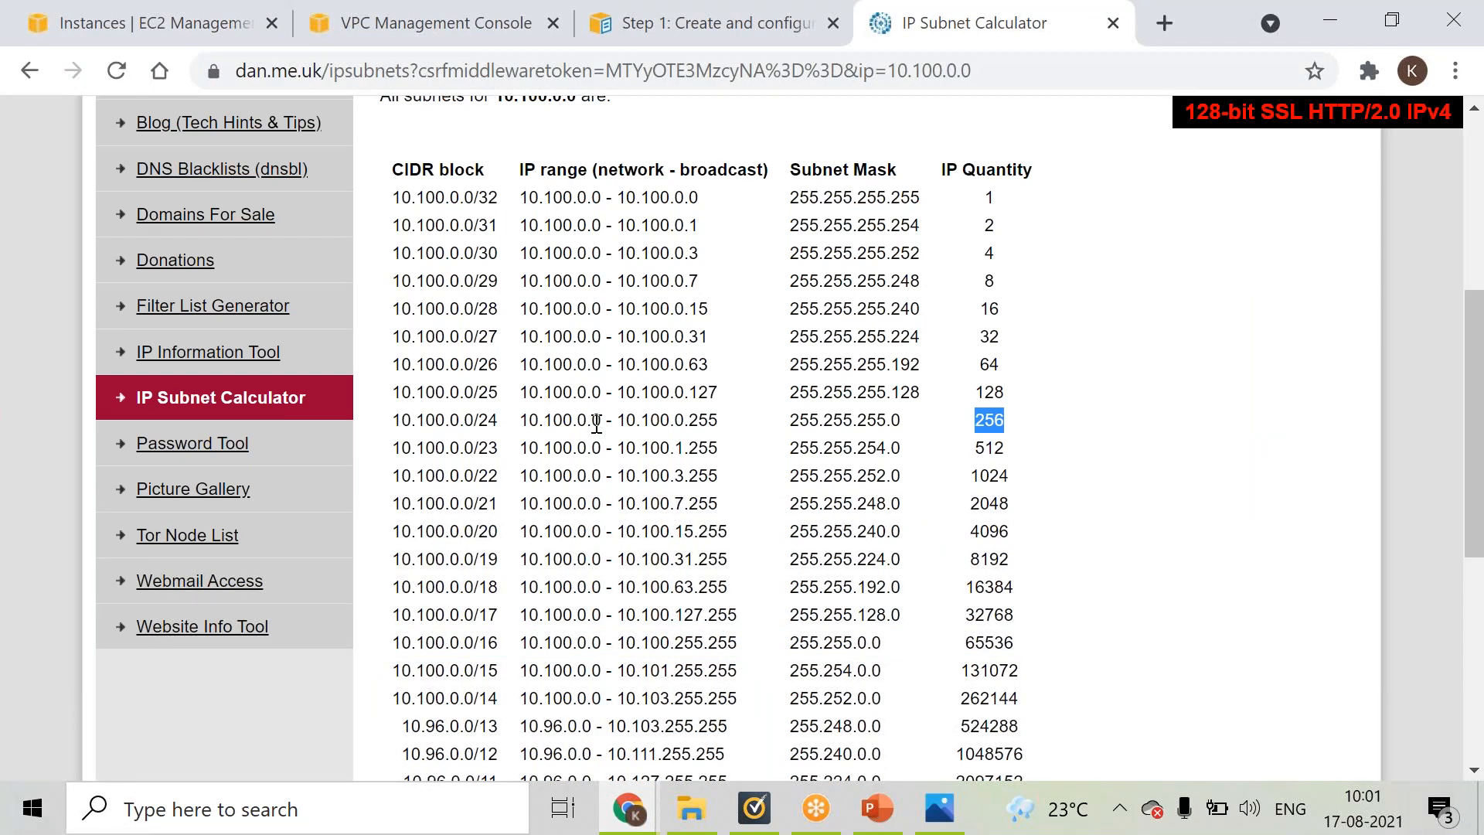
double_click(702, 420)
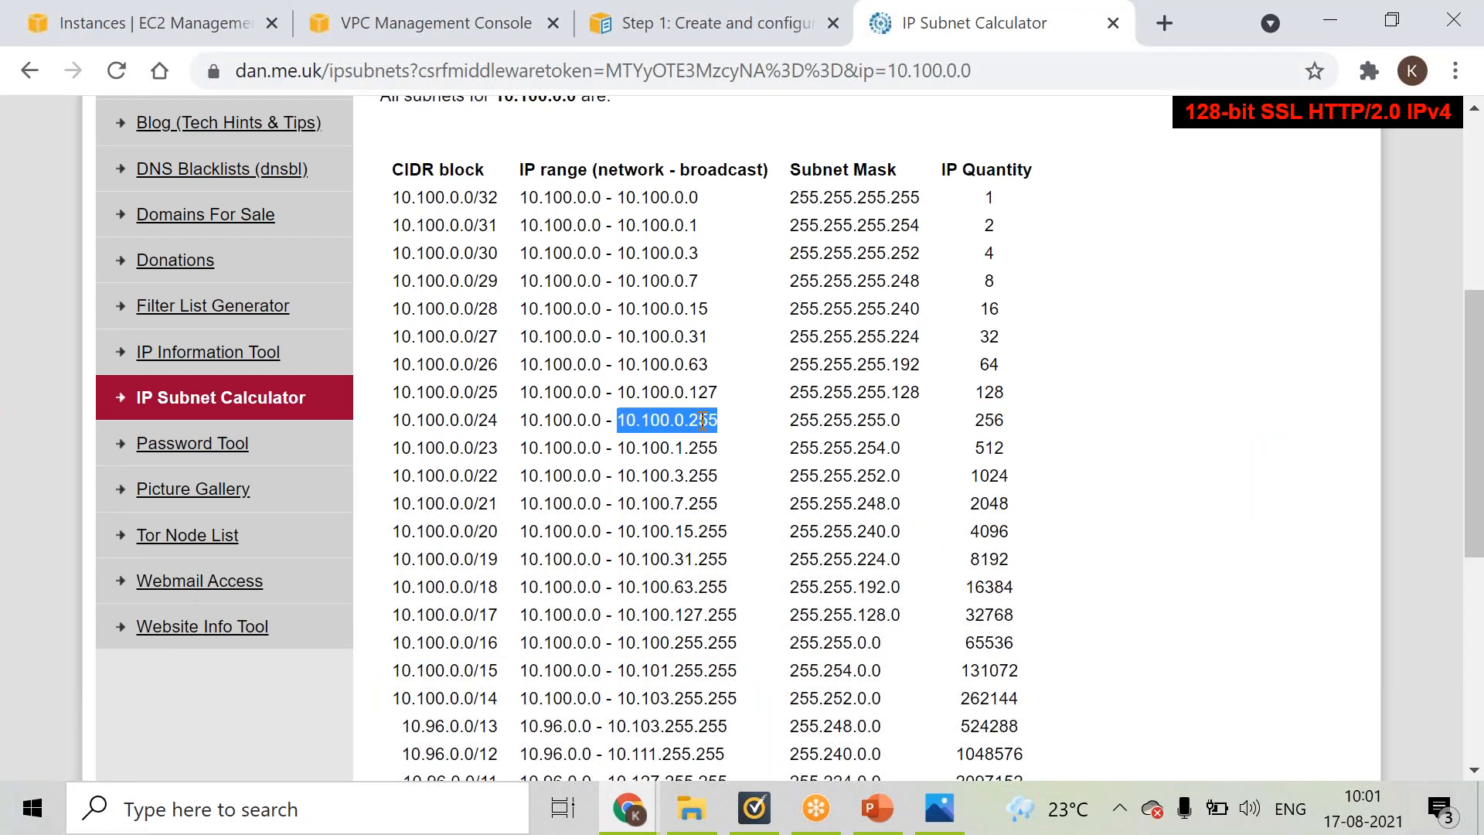
left_click_drag(394, 646, 730, 650)
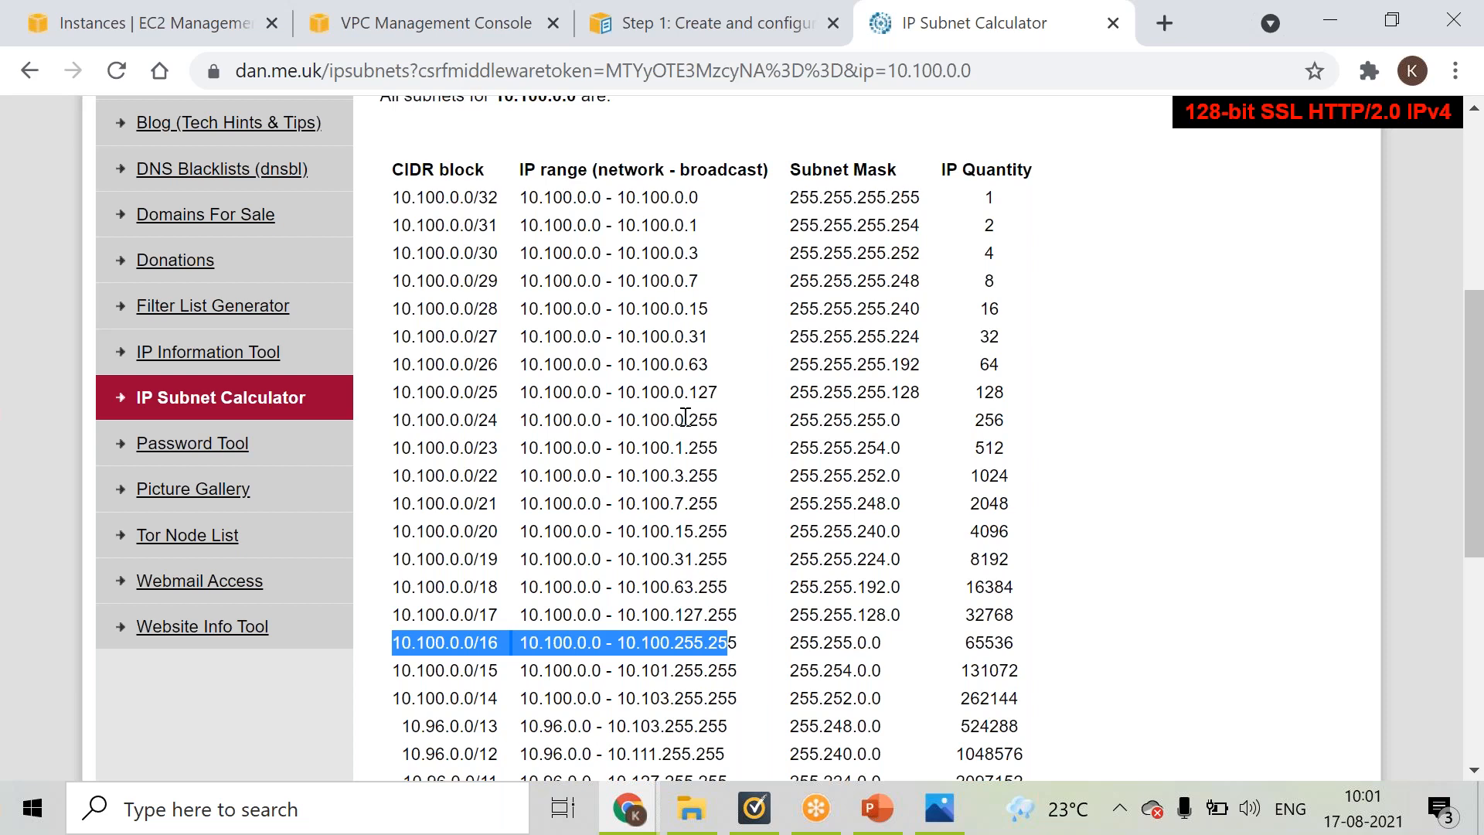
left_click(717, 653)
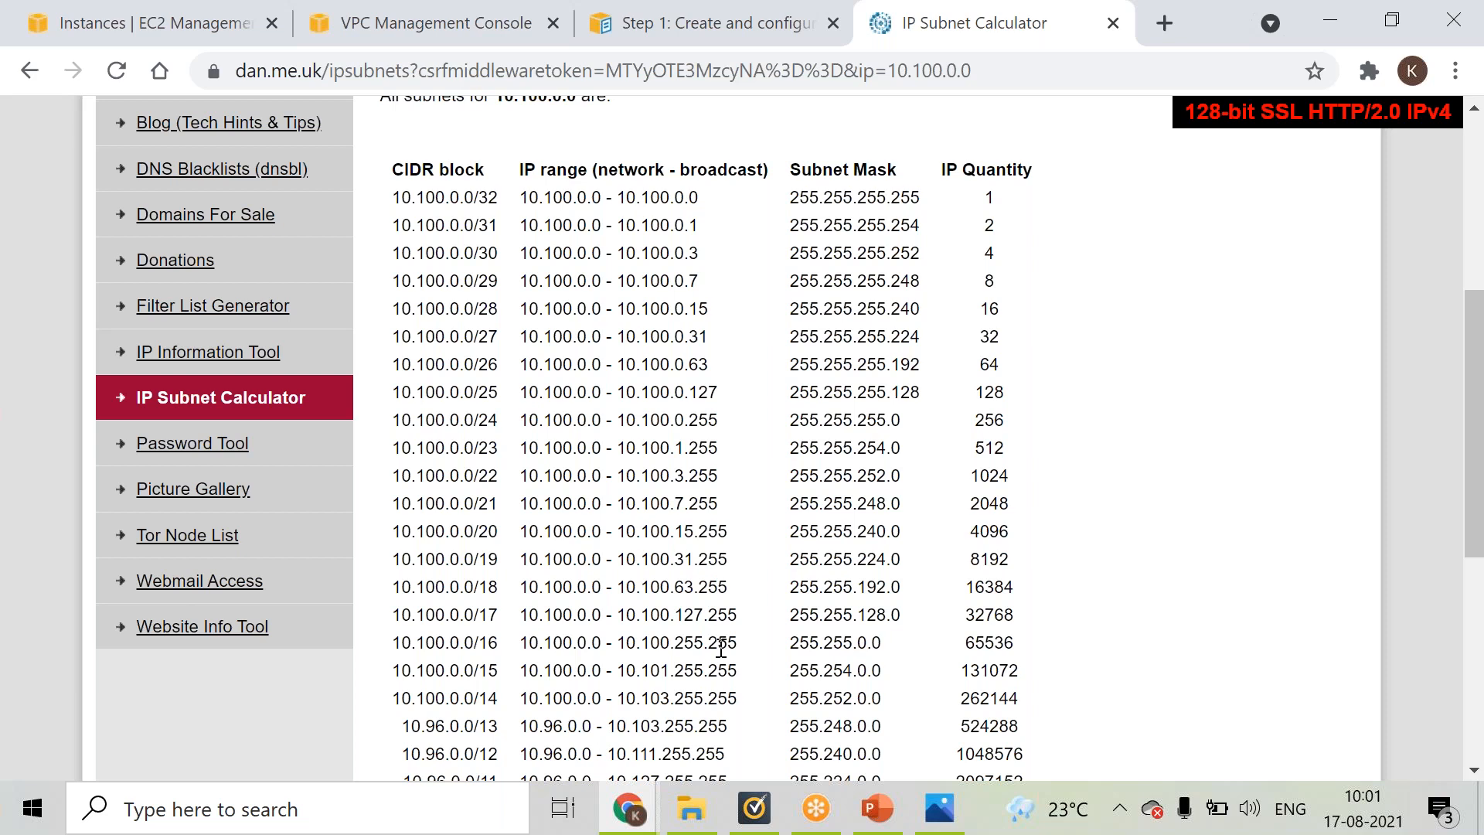
- Copy the 10.100.0.0/16 block and its IP range from the results into a new Notepad document
left_click_drag(739, 638, 391, 644)
key("ctrl+c")
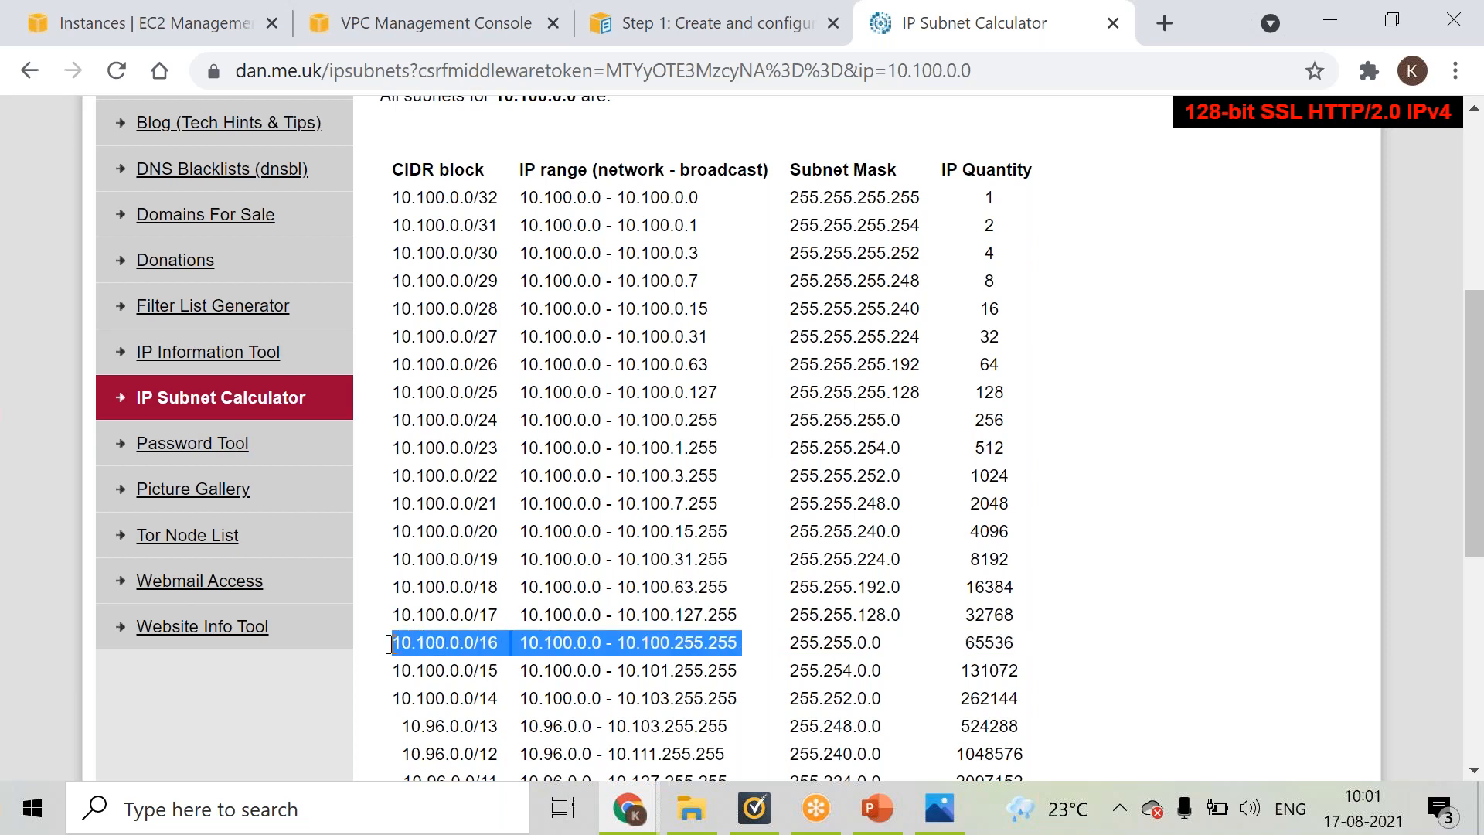
left_click(160, 810)
type("note")
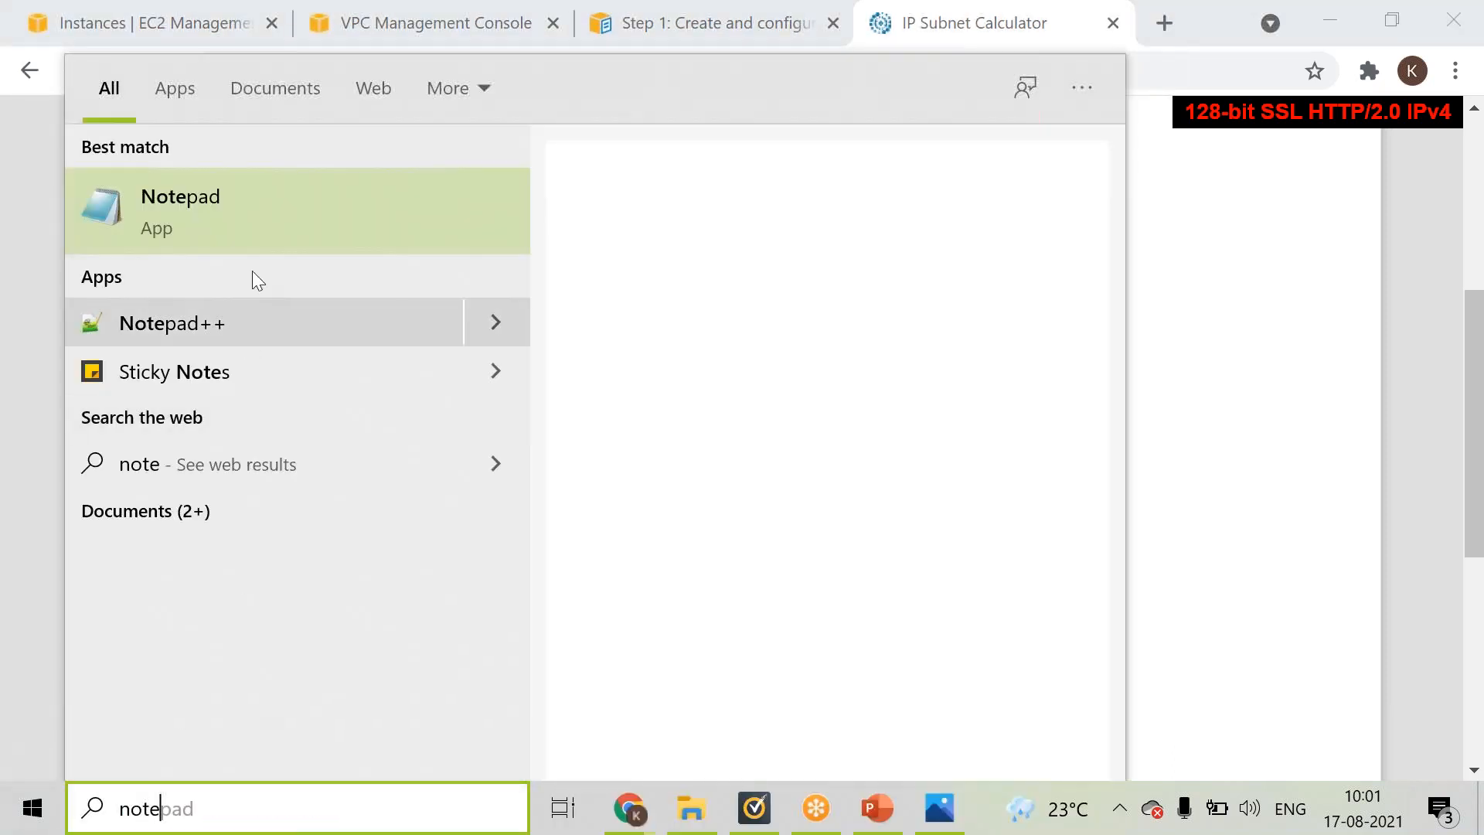
left_click(272, 215)
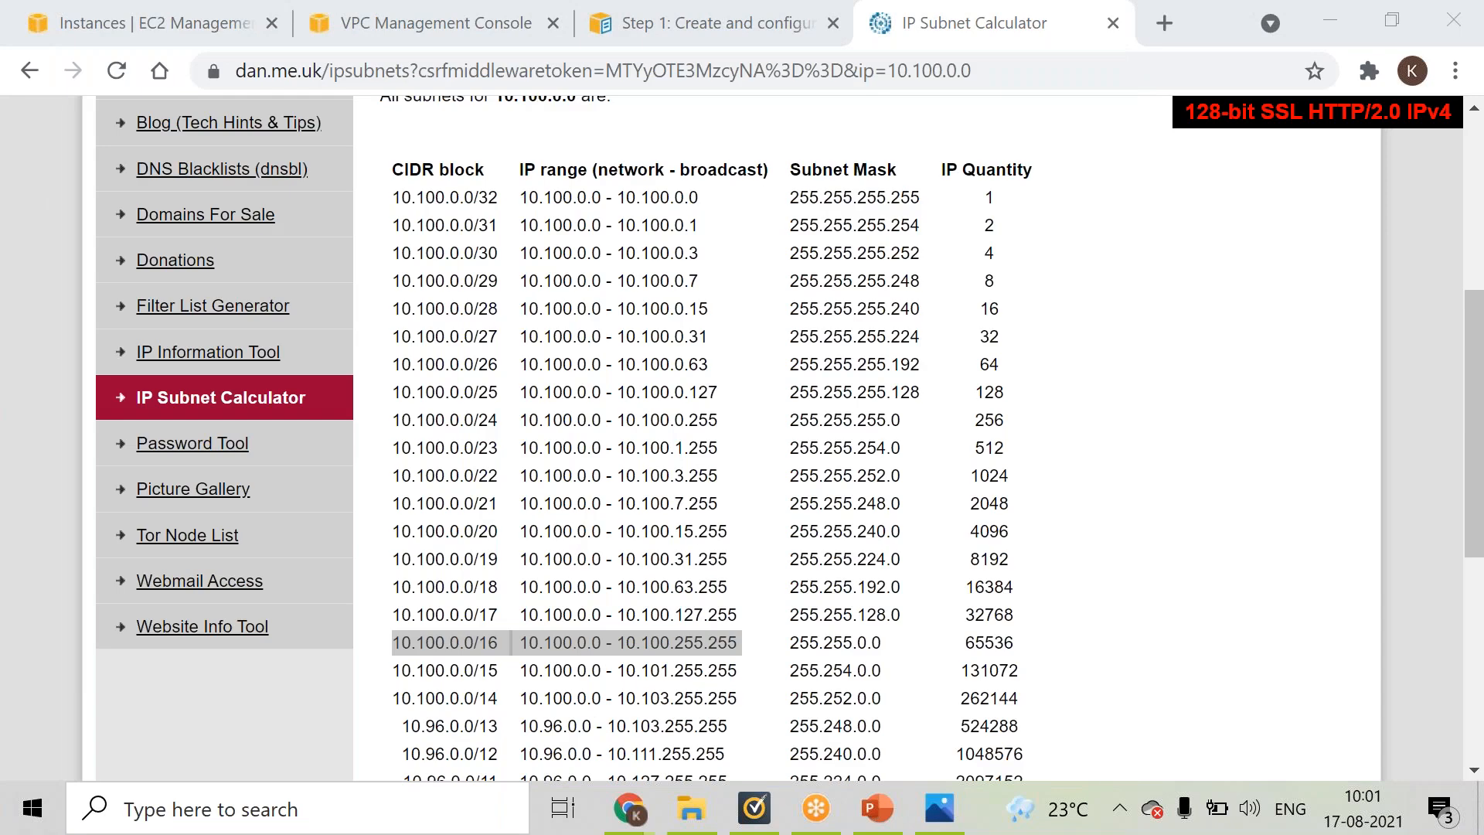
key("ctrl+v")
key("Return")
key("Return")
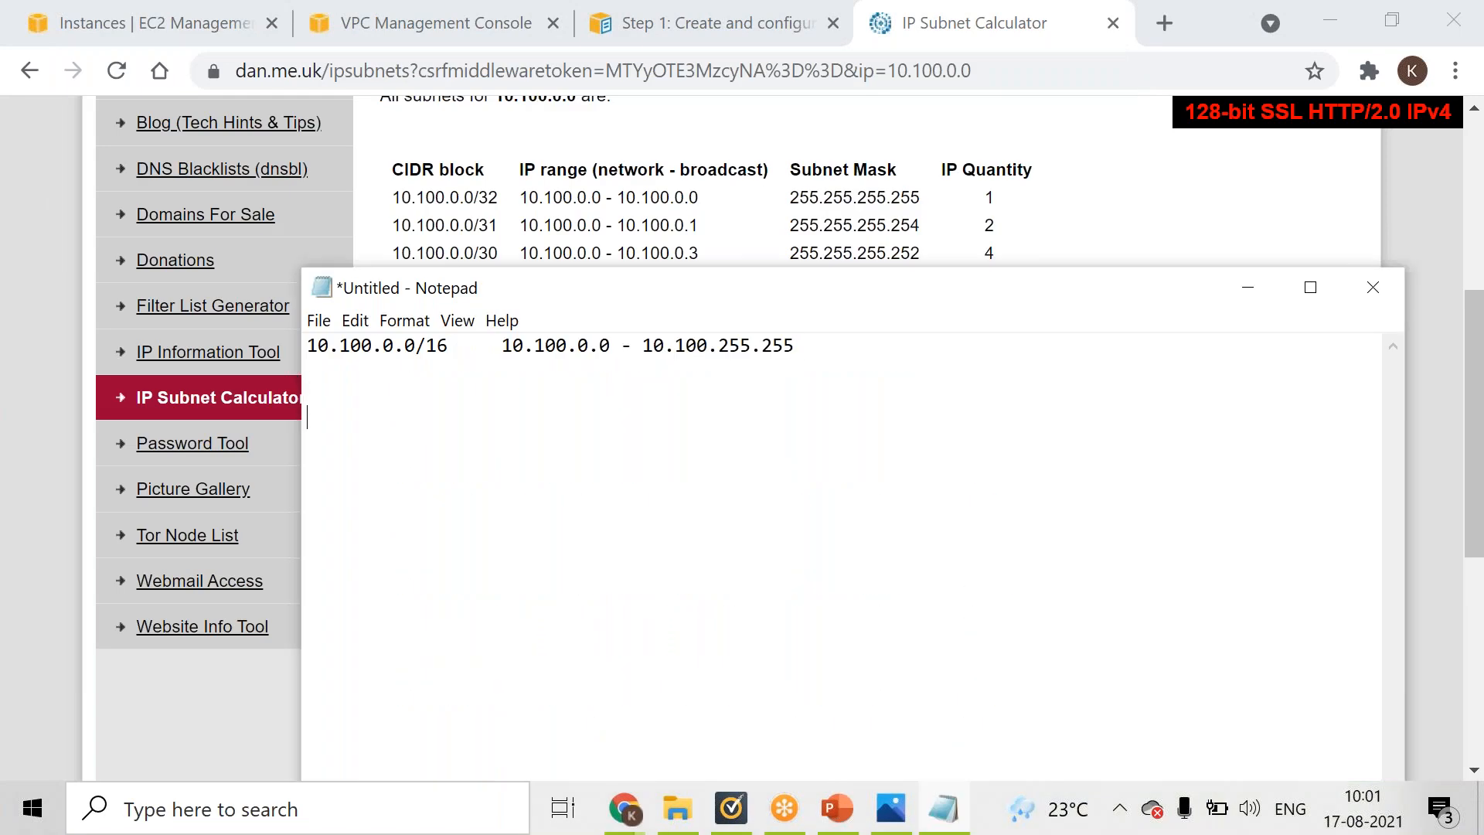
- Write the example subnet ranges 10.100.1.0-10.100.1.255 and 10.100.2.0- 10.100.2.255 on separate lines below the VPC range
type("10.100.1.0-10.100.1.")
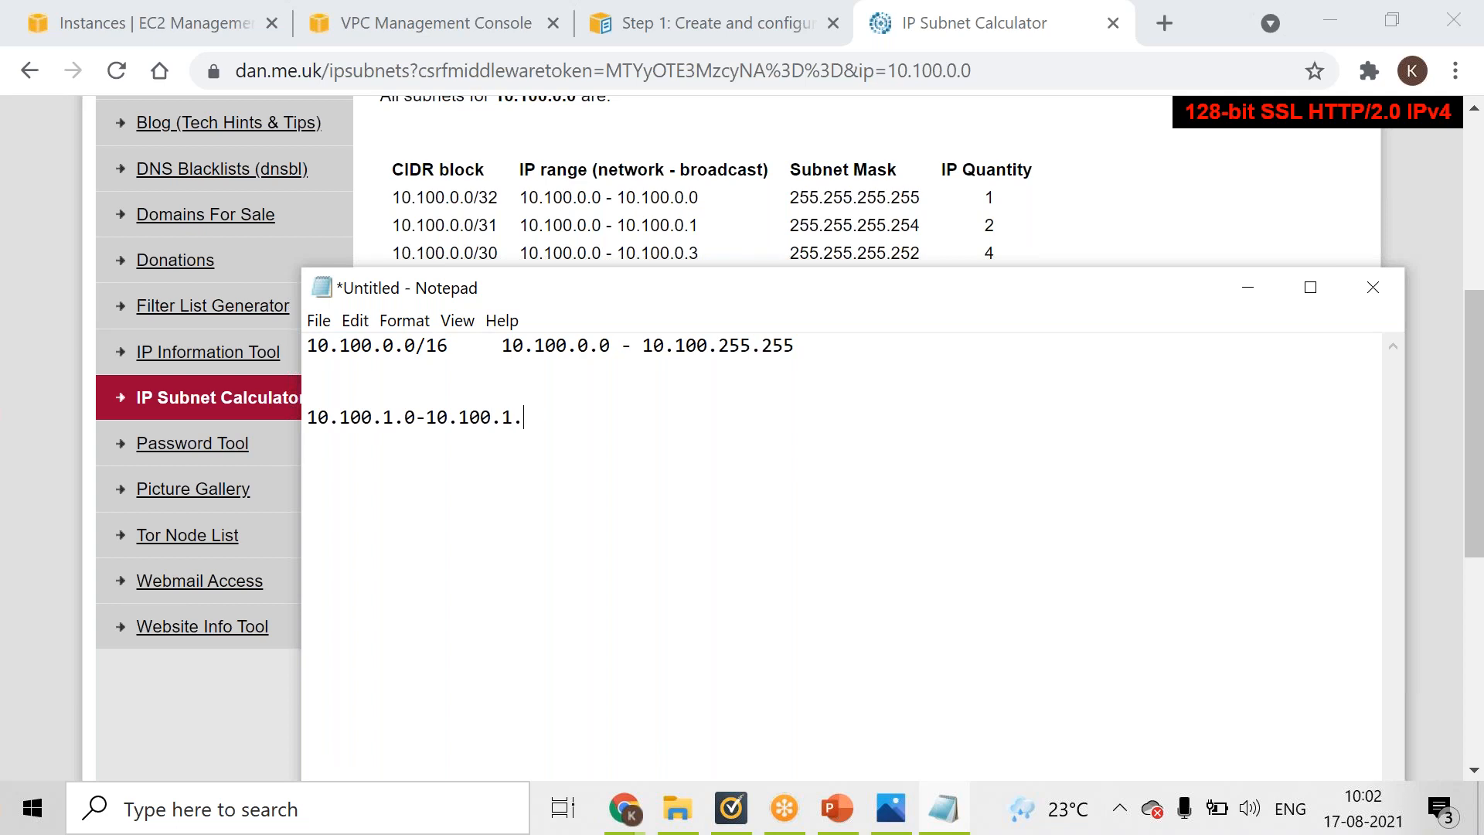
type("255 ")
type("10.100")
type(".2.0-")
type(" 10")
type(".100")
type(".2,")
key("BackSpace")
type(".255")
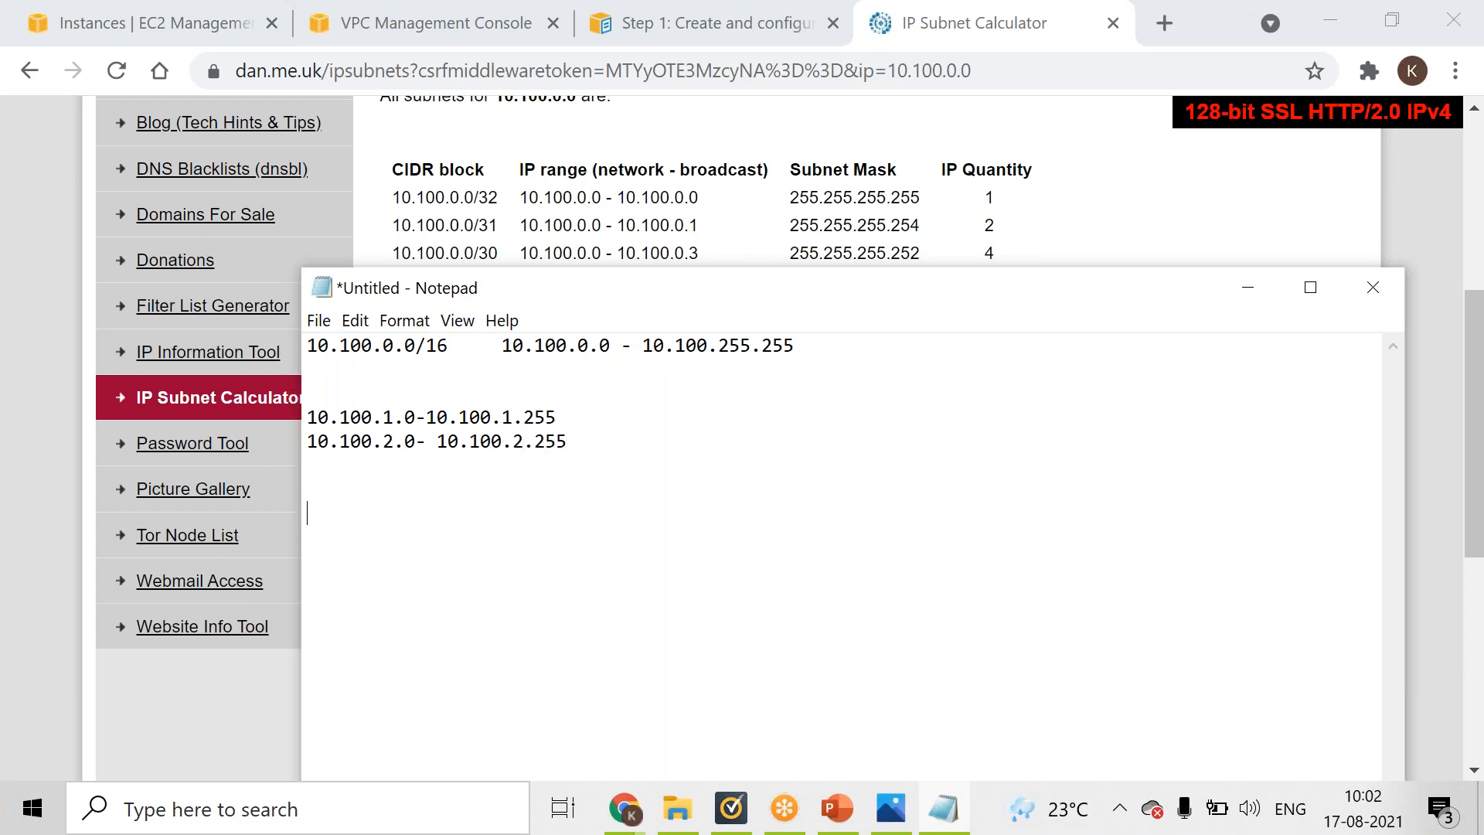
- Add the final range line 100.200.255.0-10.100.255.255 to the note, followed by blank lines
key("Return")
type("100.200.255.0")
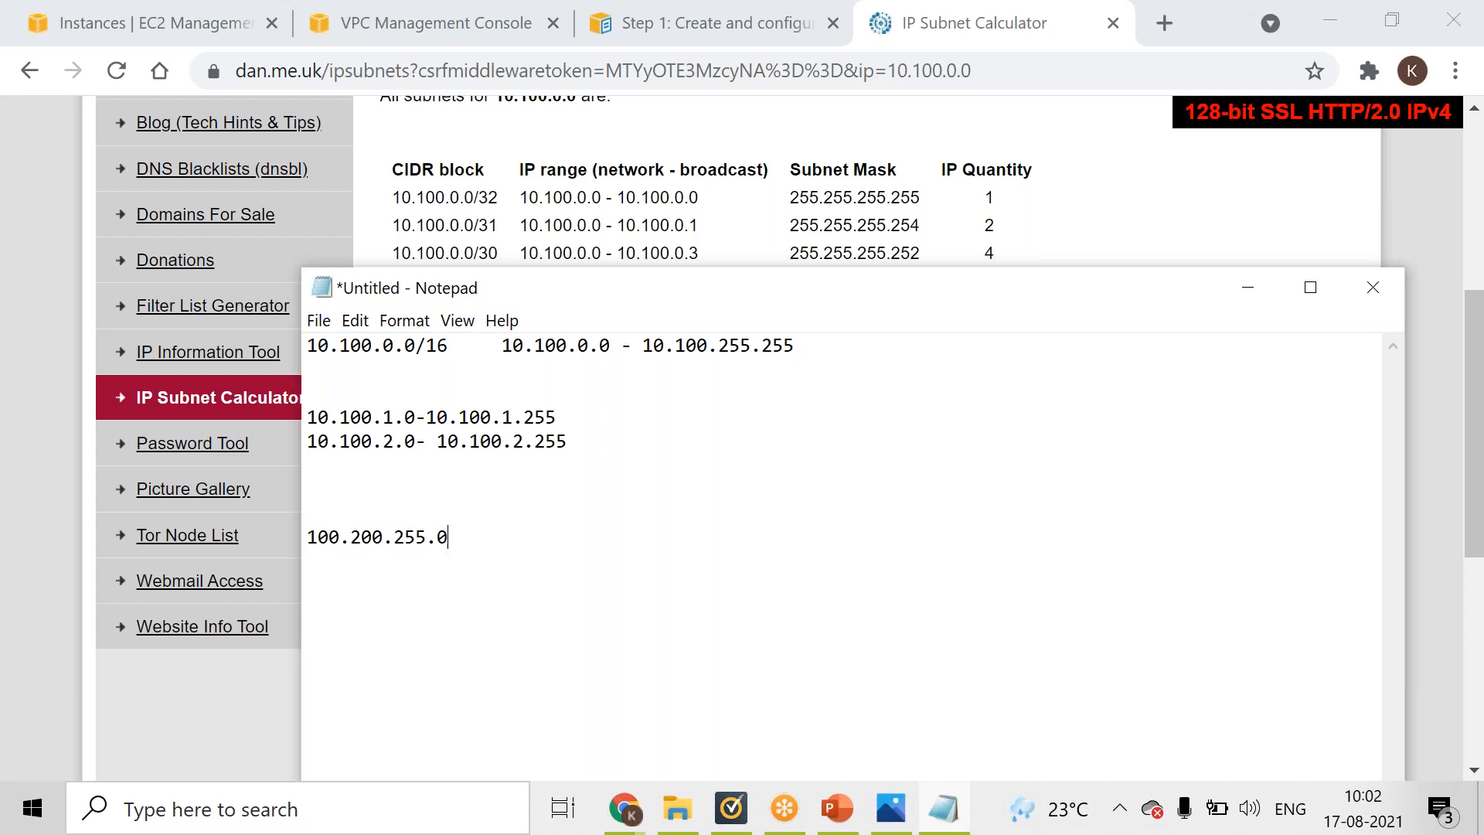
type("-10.100.255.255")
key("Return")
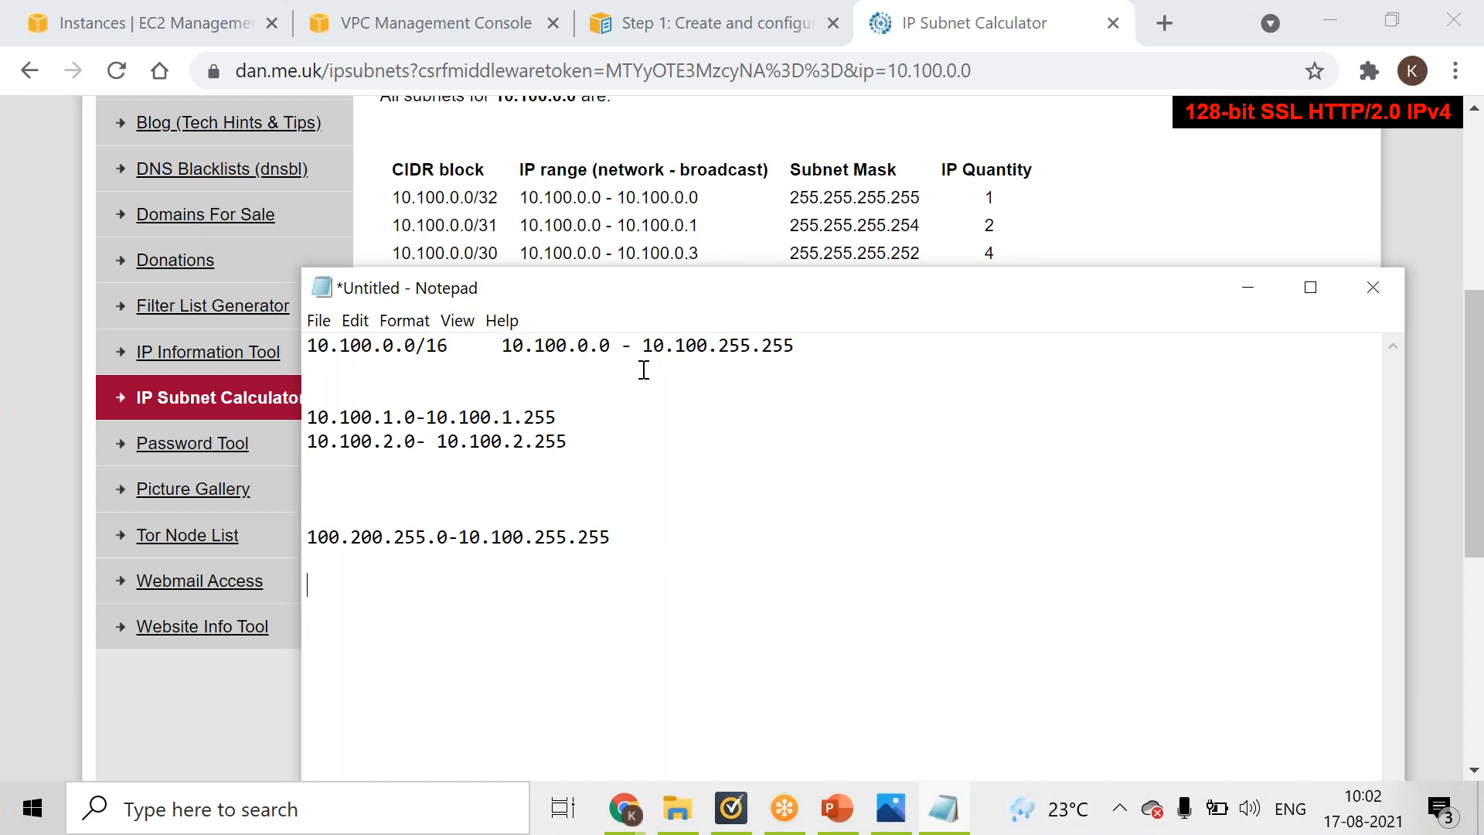
left_click(689, 535)
key("Return")
key("Return")
- Highlight the IP quantity of the 10.100.0.0/16 block, then search Google for "2 power 16" in a new browser window
left_click(1130, 232)
double_click(988, 644)
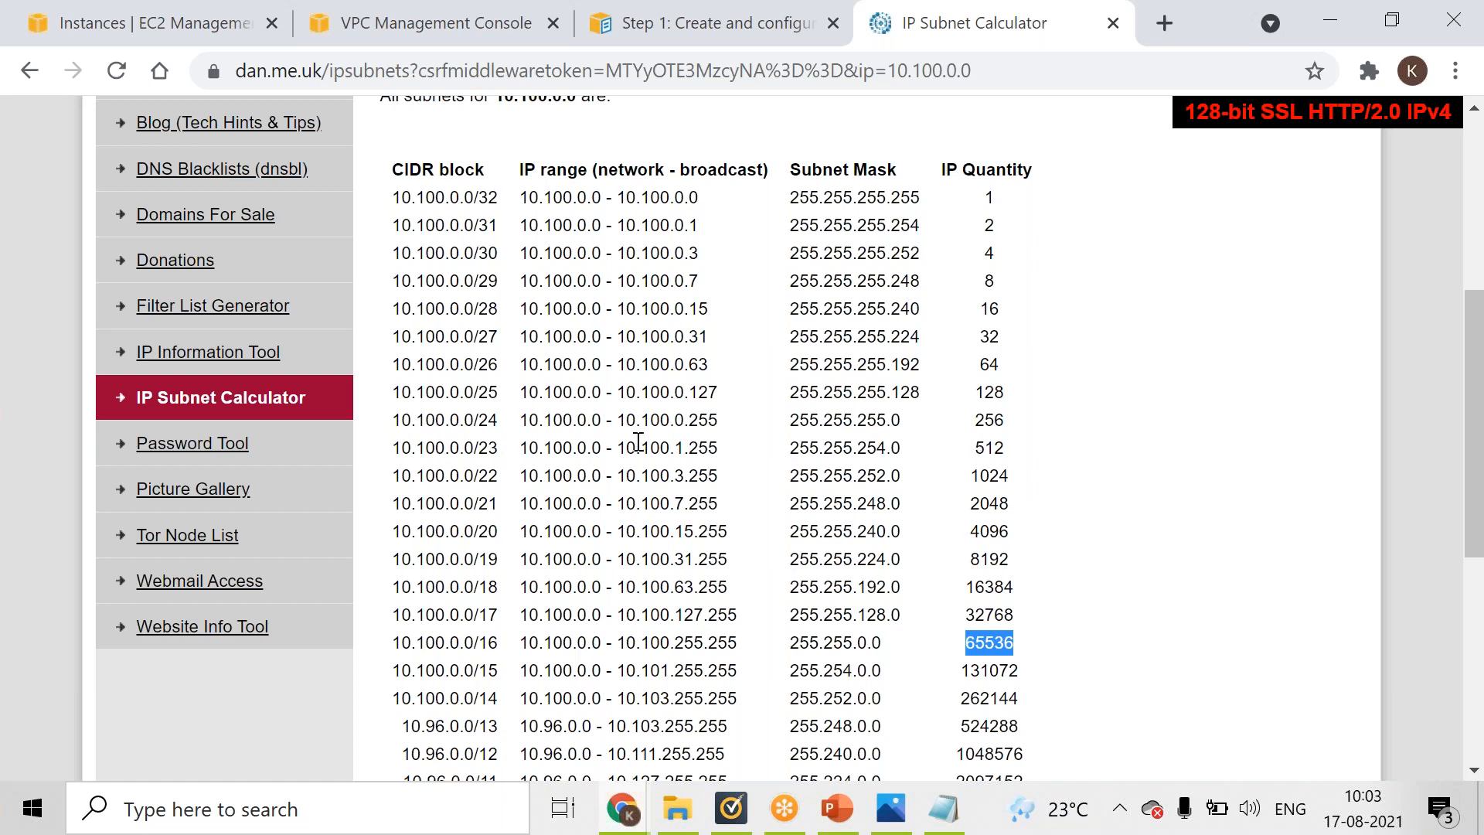
key("ctrl+n")
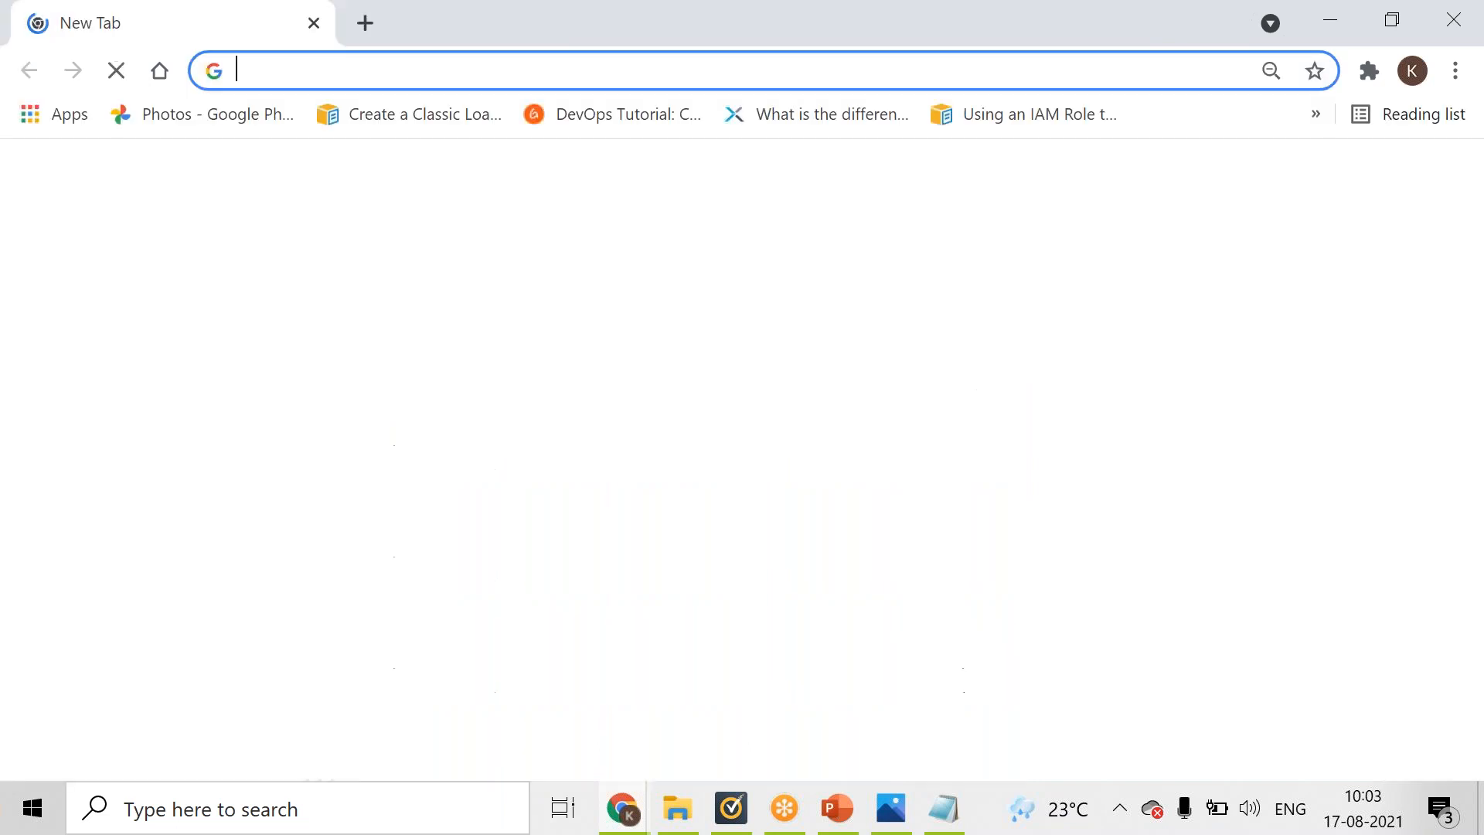
type("2 po")
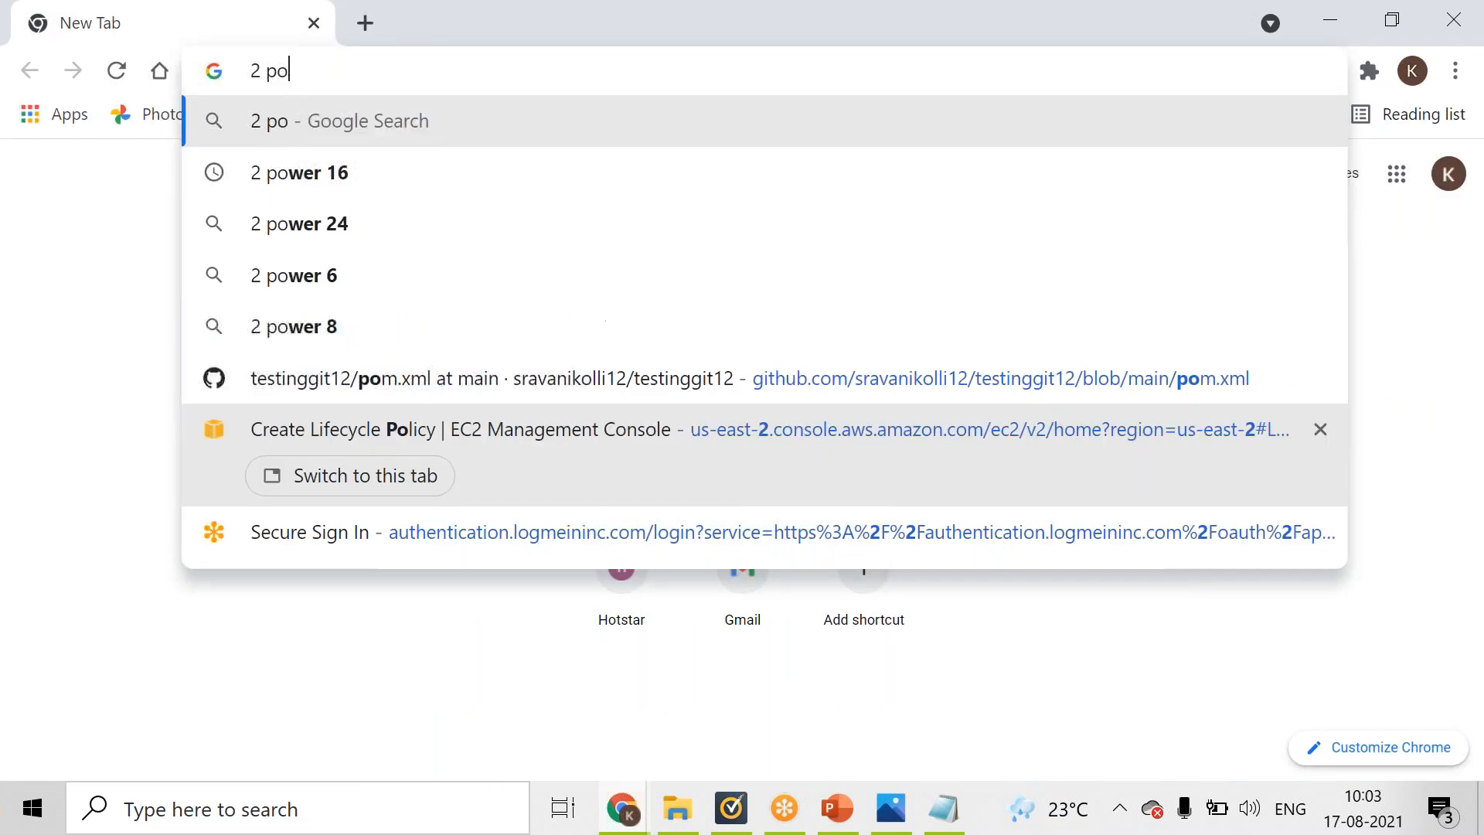
type("wer 16")
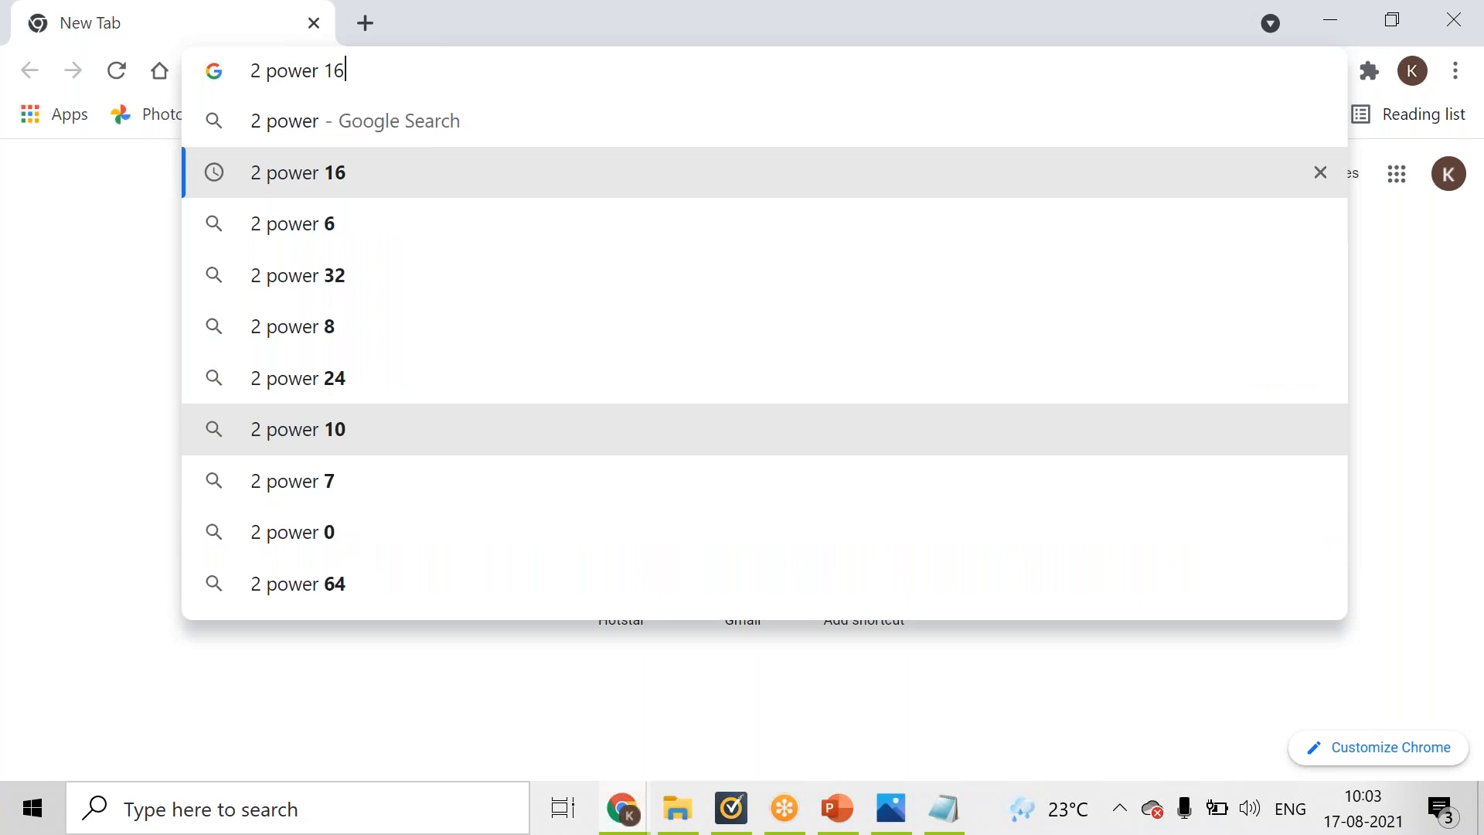
key("Return")
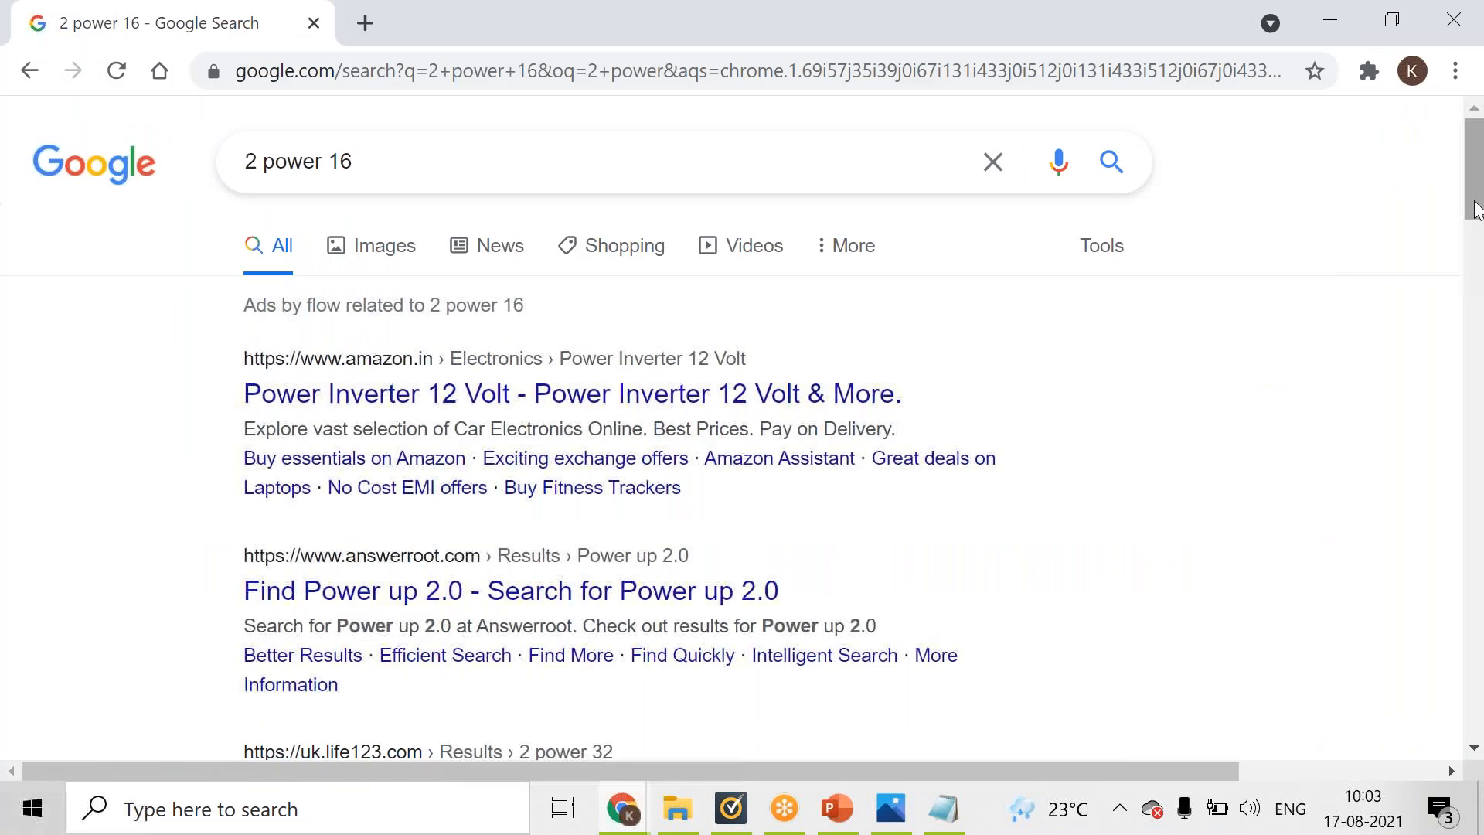
left_click_drag(1475, 214, 1476, 330)
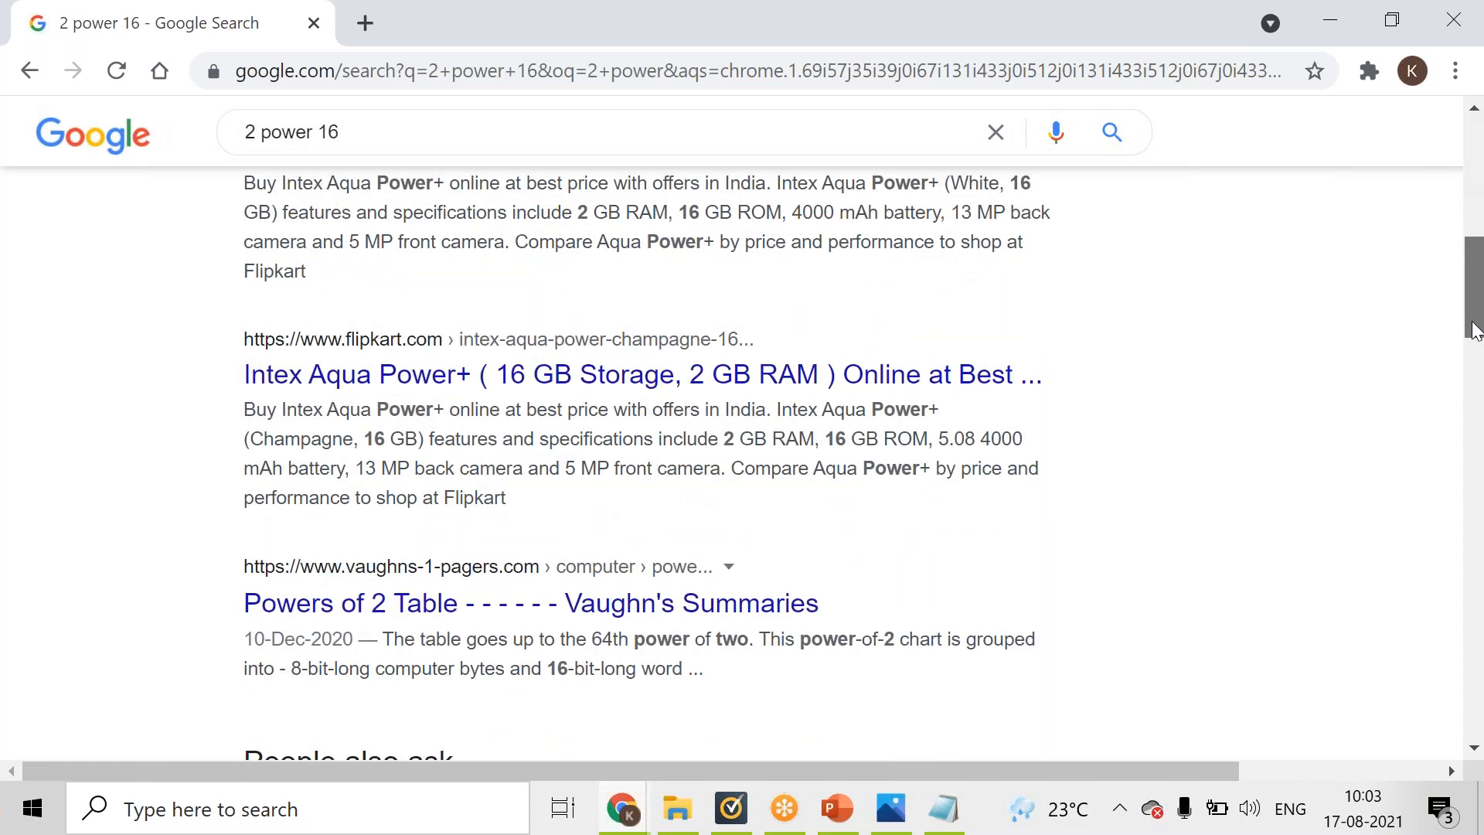
- Refine the web search to "2 power 16 value" and look up 2^16 in the powers of 2 table
left_click(1481, 143)
left_click(1480, 143)
left_click(418, 140)
type("a")
key("BackSpace")
key("Down")
key("Return")
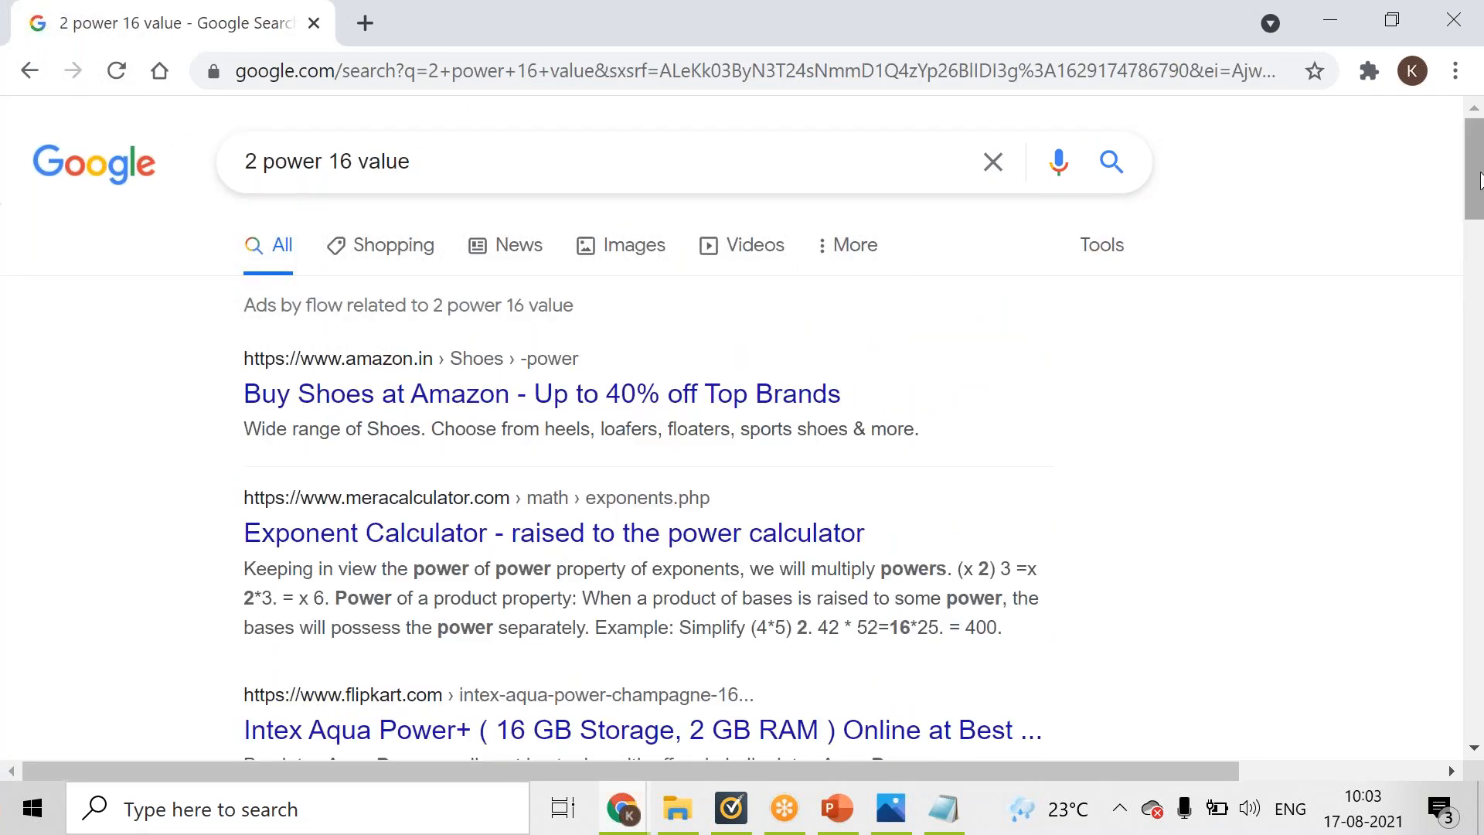
left_click_drag(1480, 179, 1480, 300)
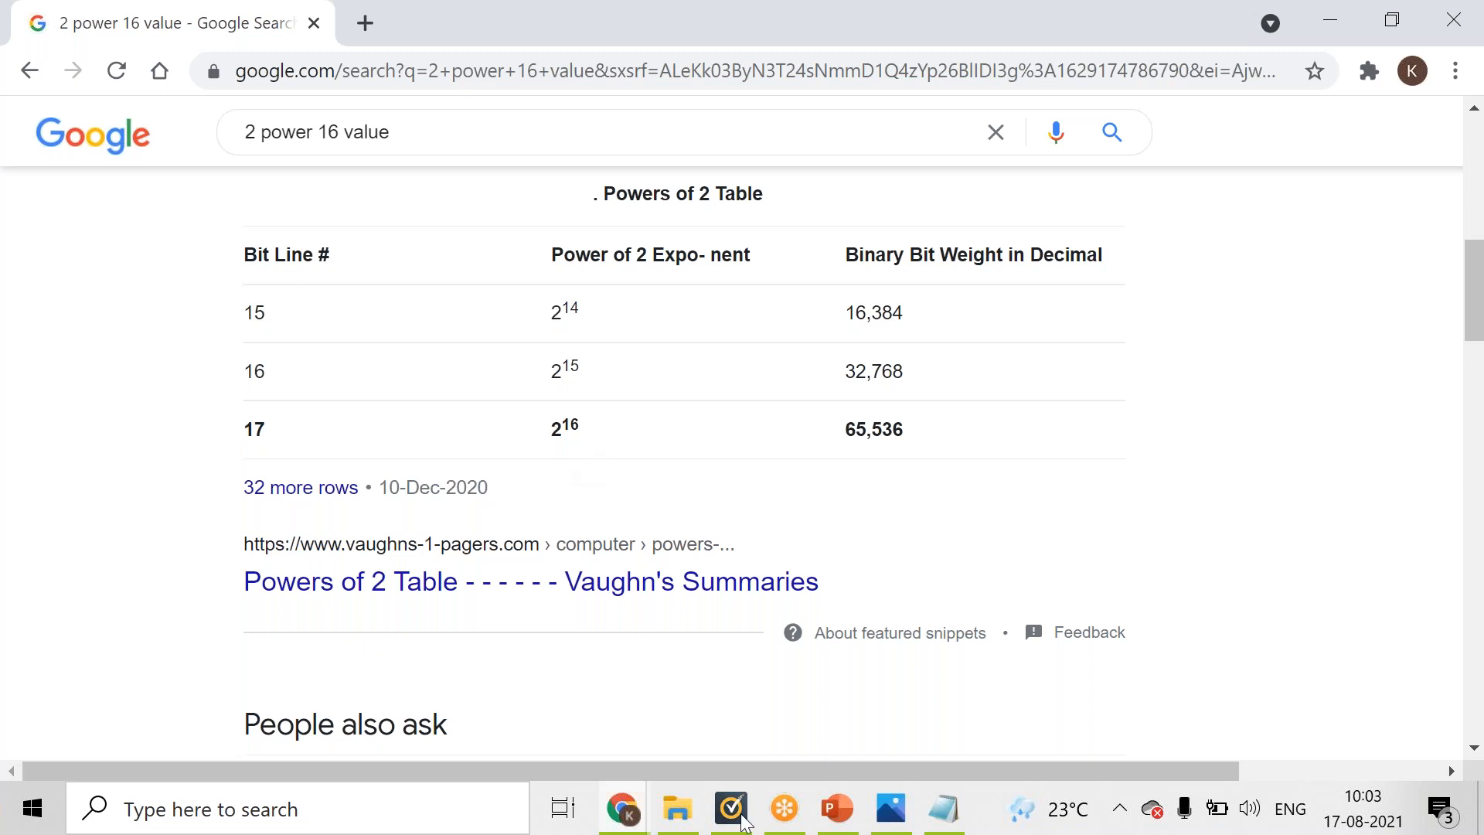
- Return to the IP Subnet Calculator results and highlight the IP quantity of the 10.100.0.0/24 block
left_click(628, 814)
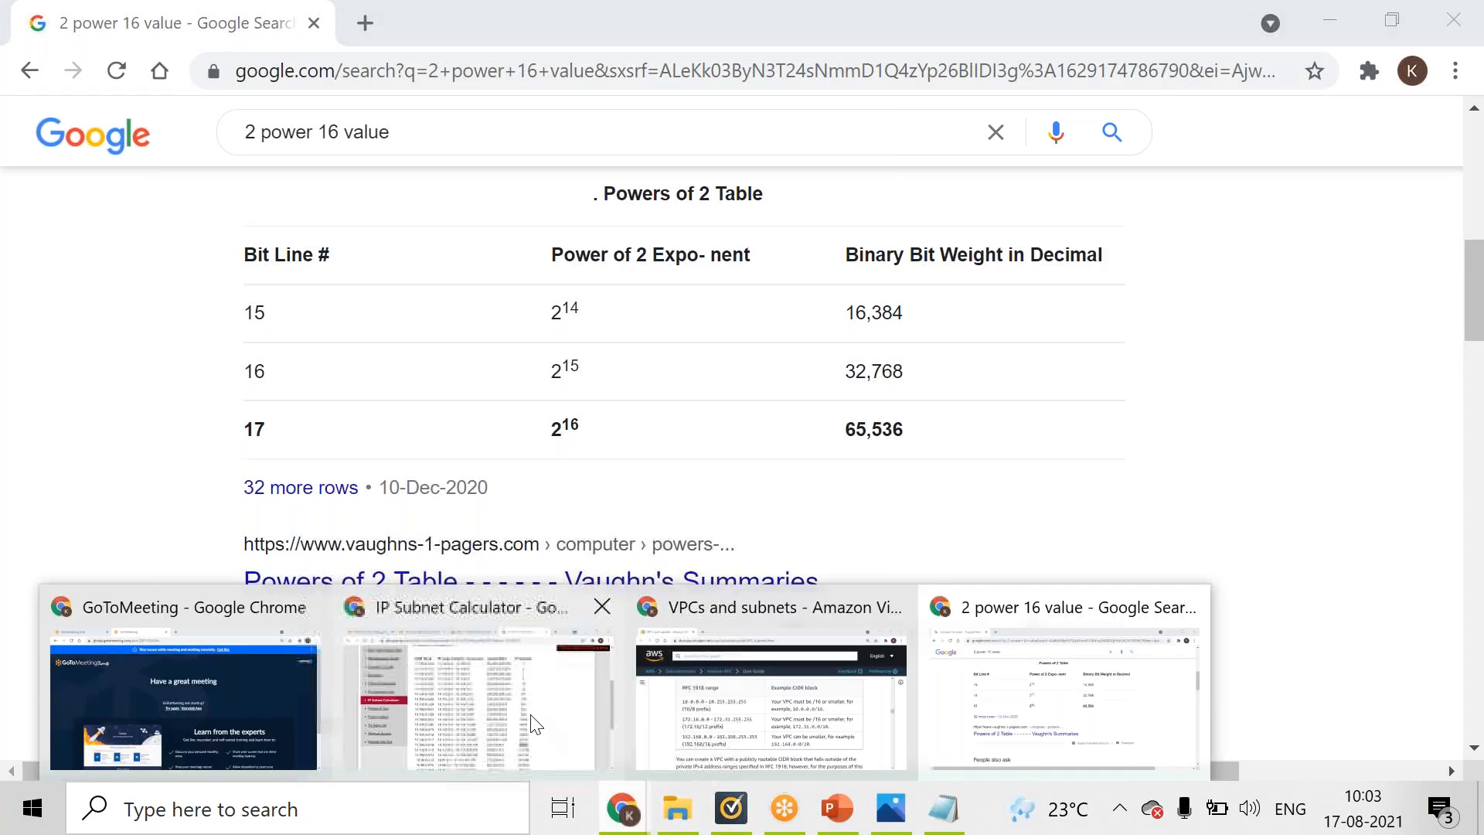
left_click(541, 727)
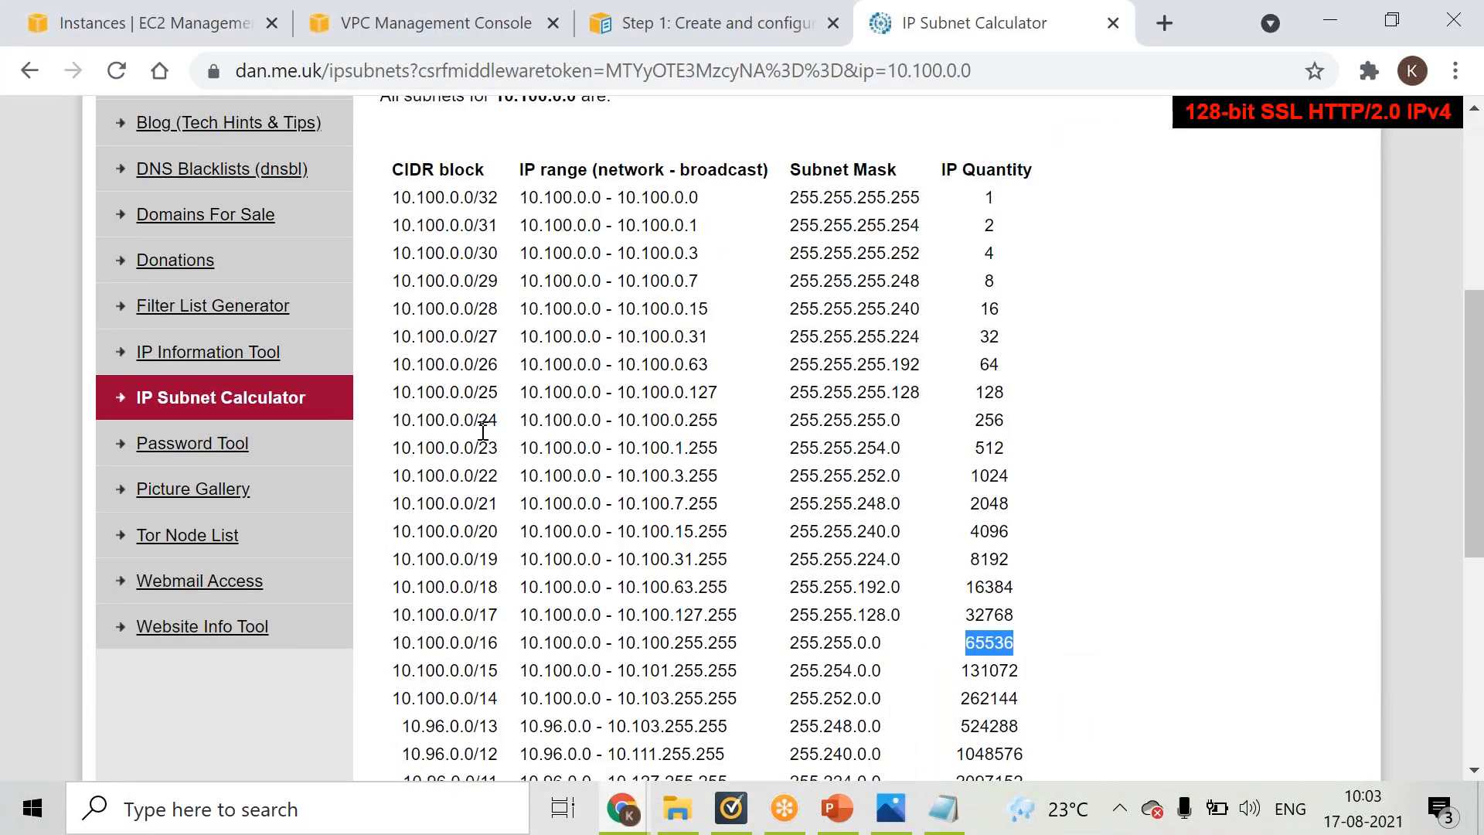
double_click(986, 422)
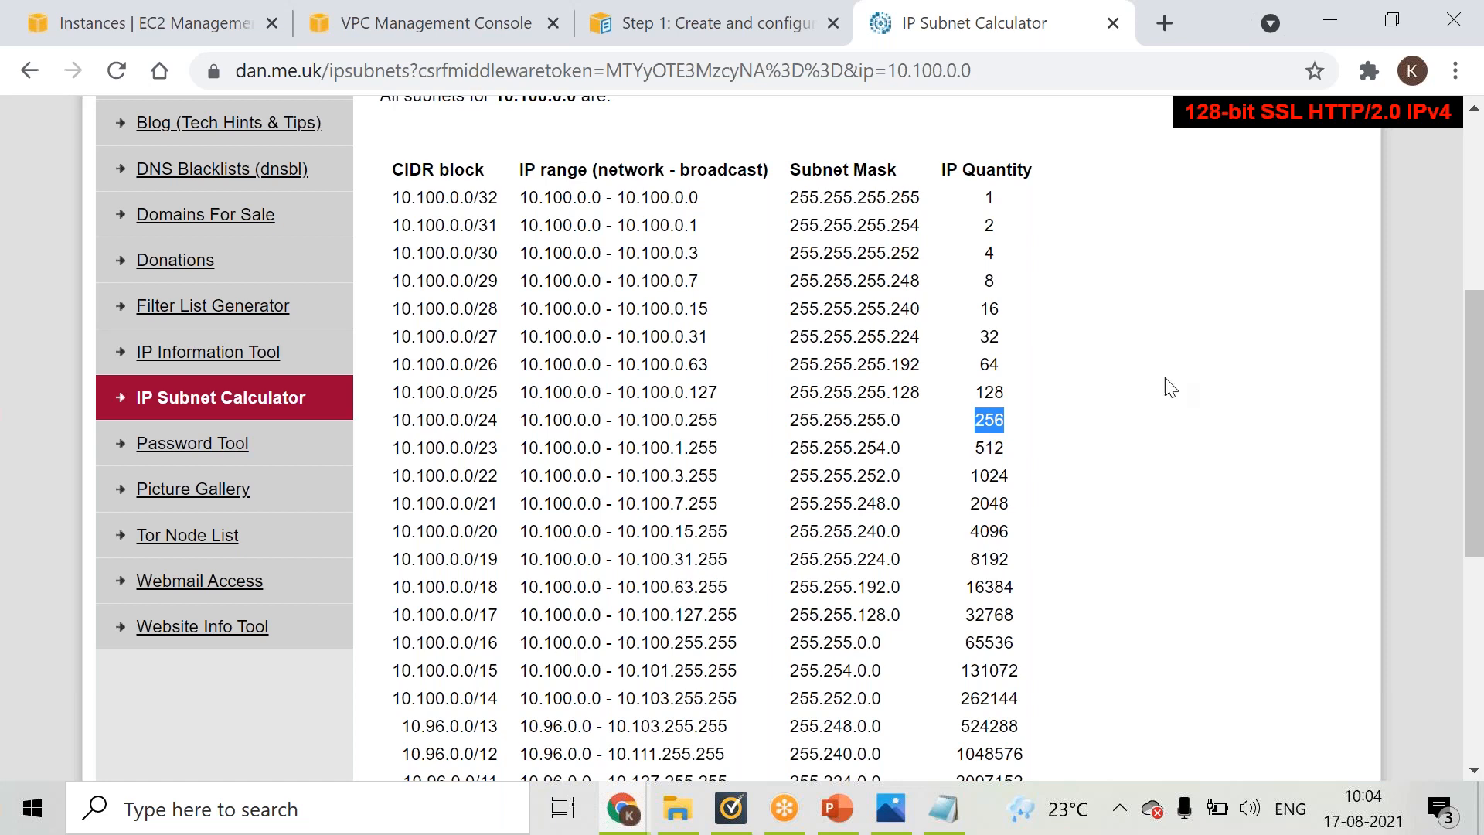
- Compare the planned ranges in the Notepad note with the public and private subnets in the vpc sample.jpeg diagram
left_click(944, 809)
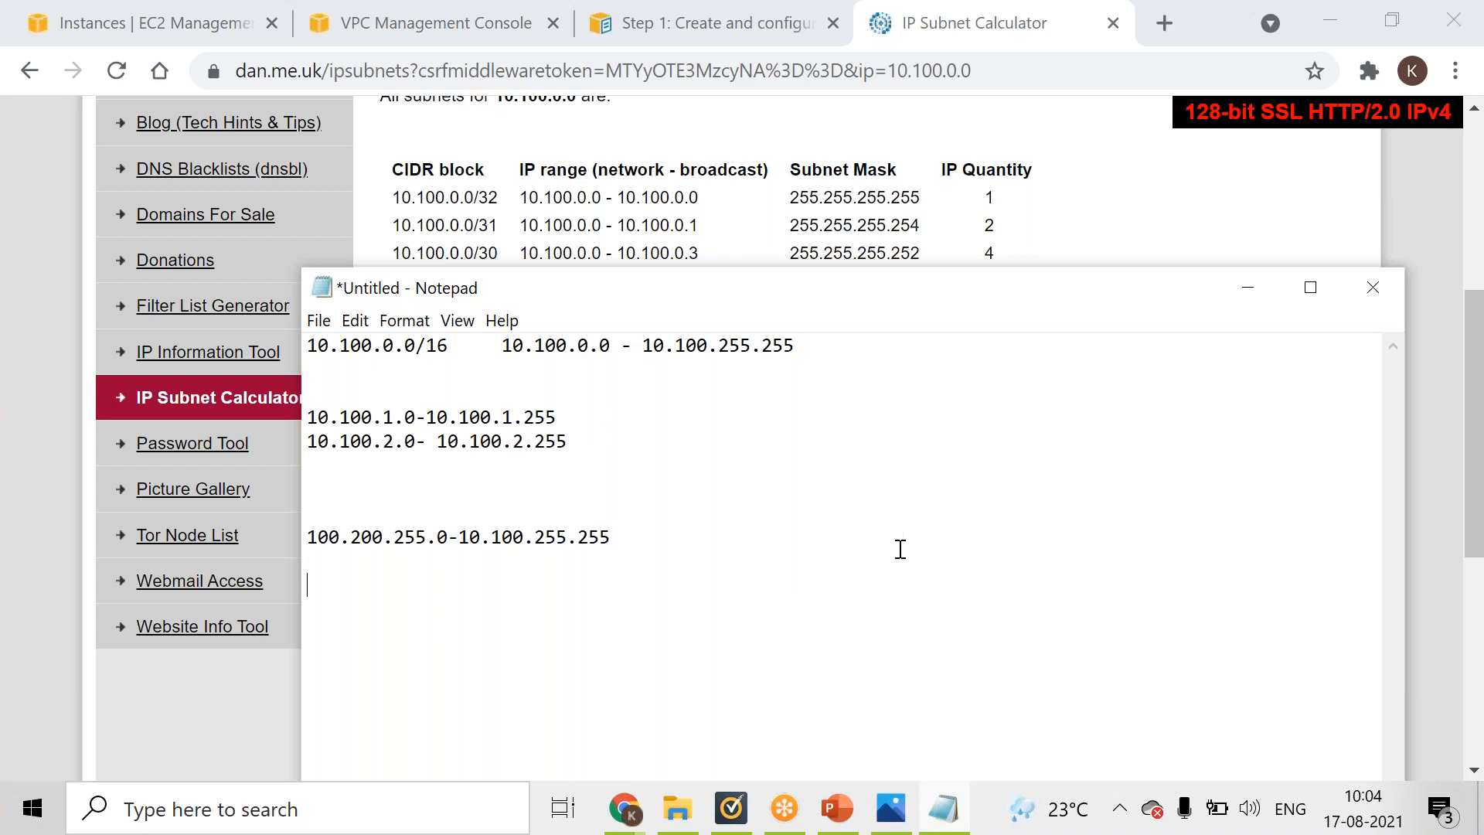
left_click(901, 812)
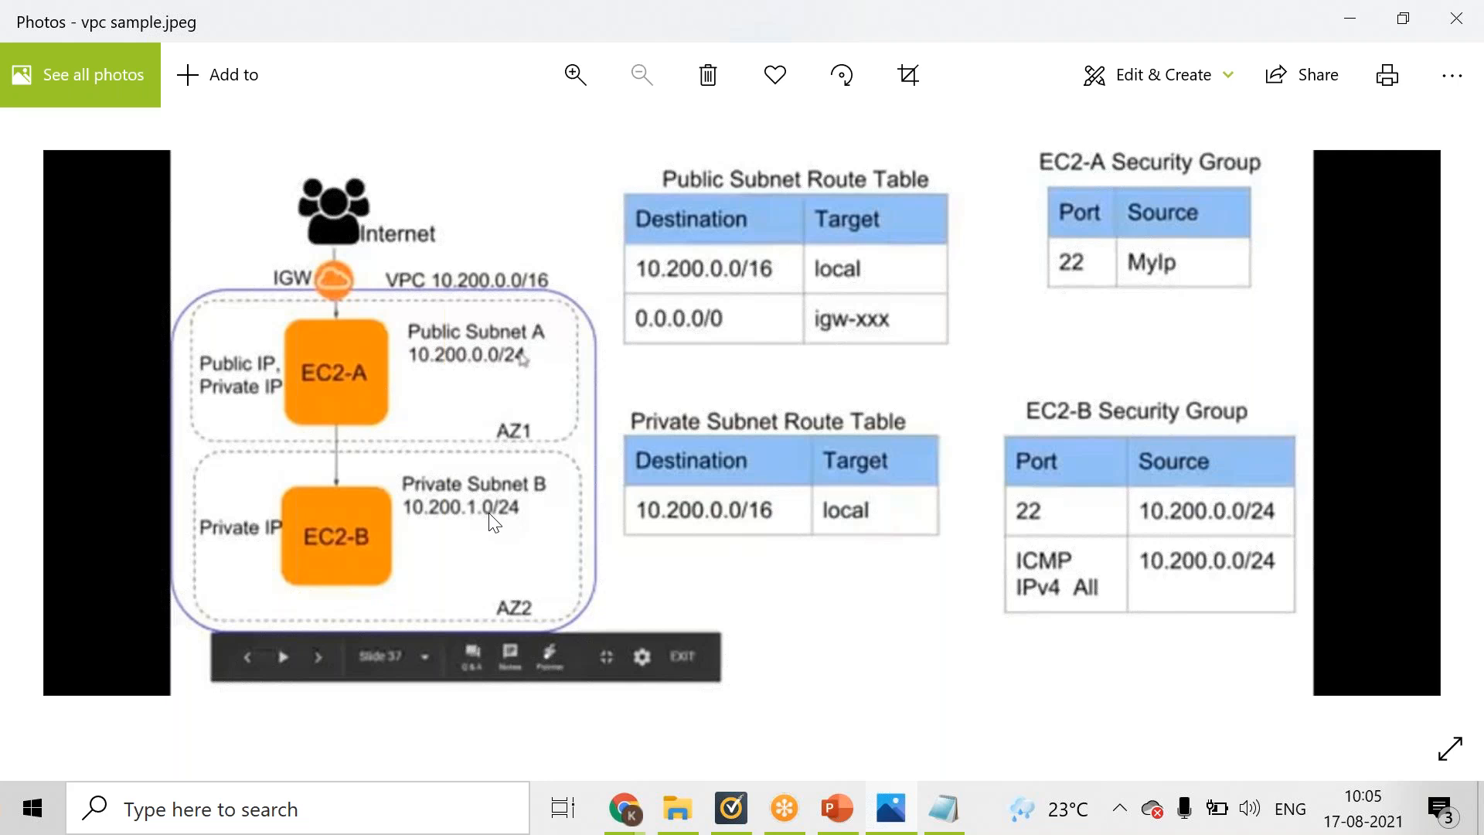
left_click(960, 827)
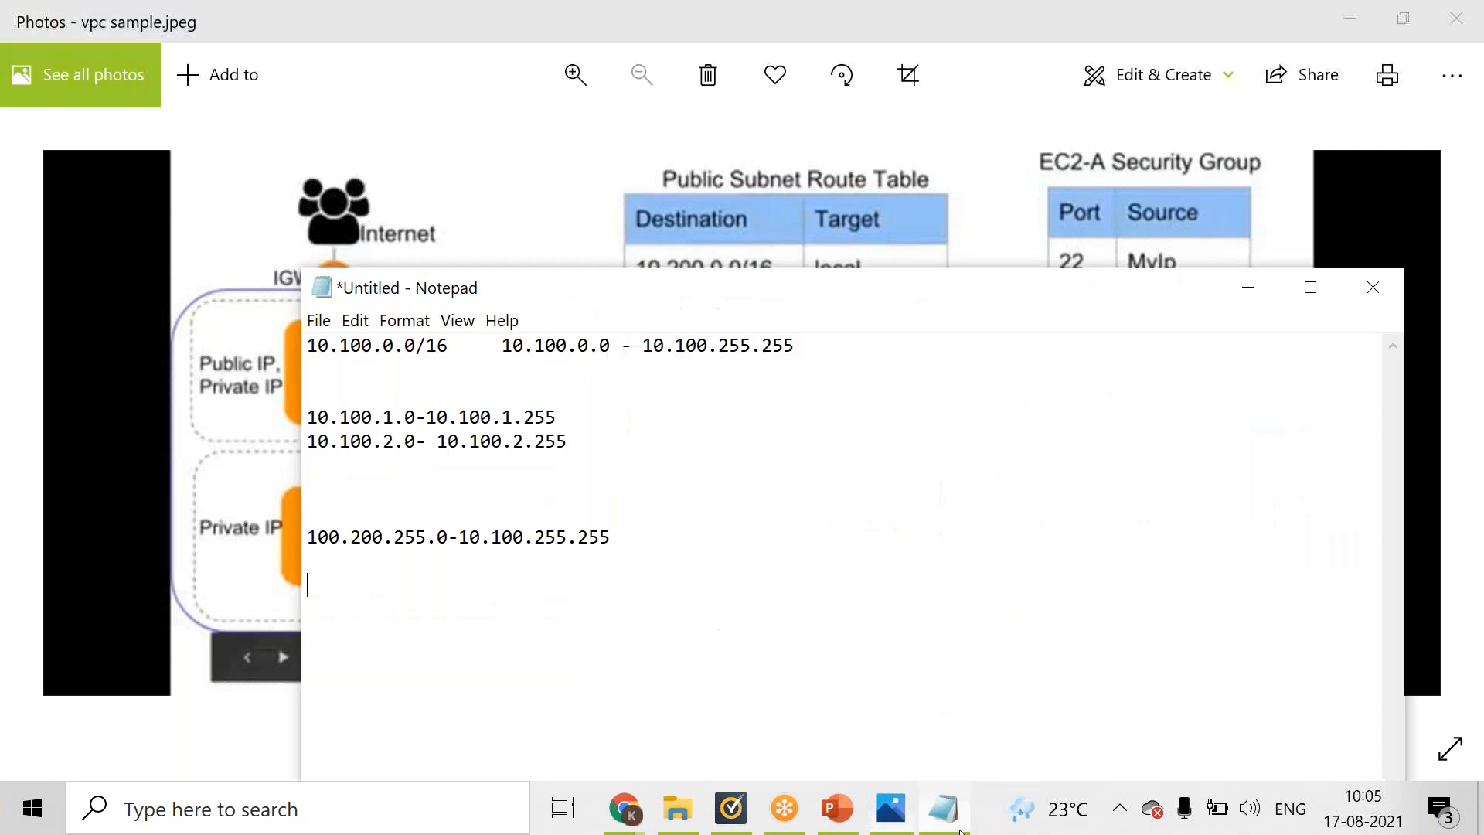
left_click(808, 345)
left_click(593, 222)
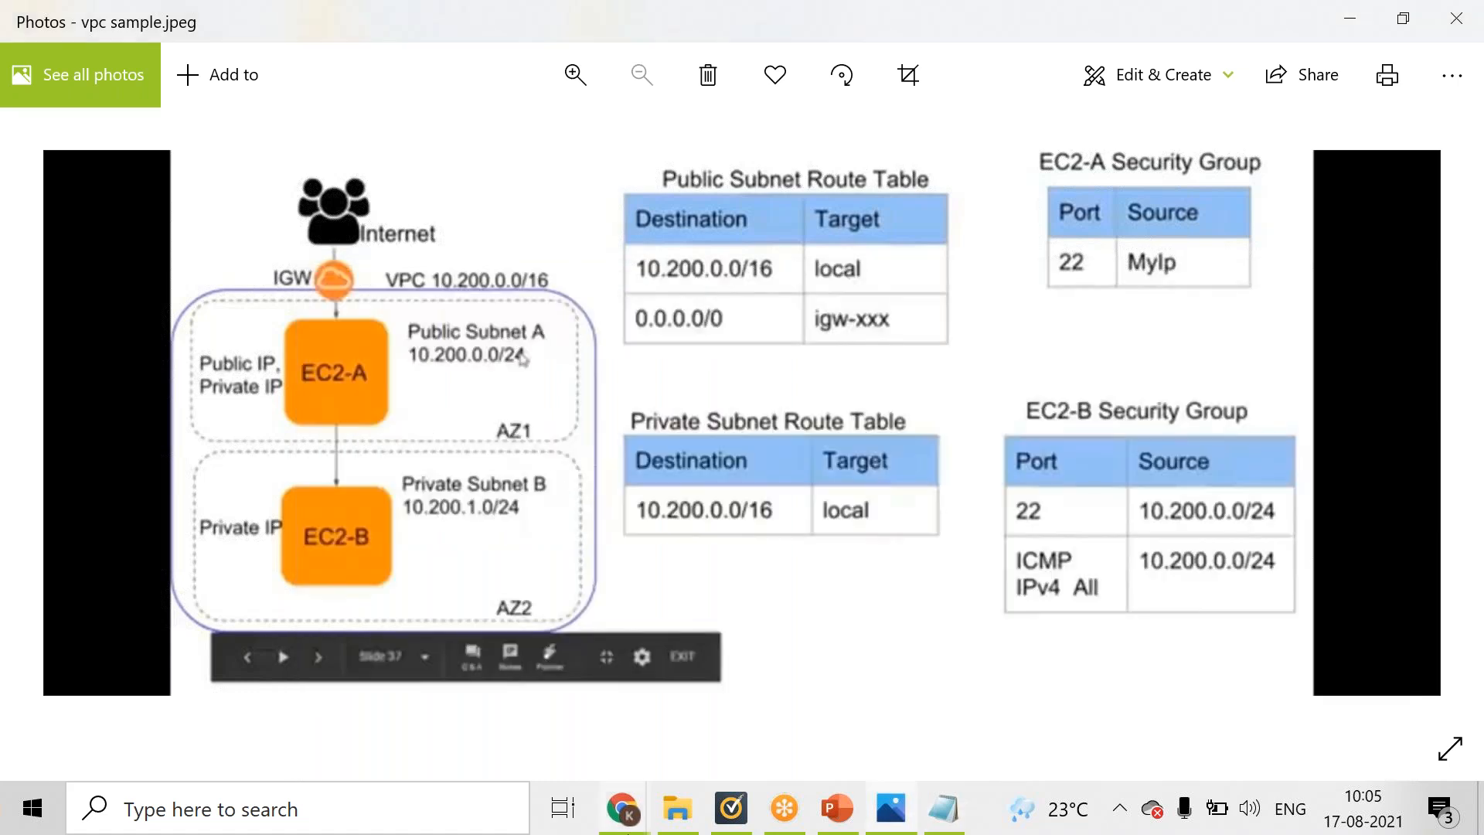
- Switch to the AWS subnet creation form and set Publicsubnet-VPC-A's IPv4 CIDR block to 10.100.0.0/24
left_click(625, 808)
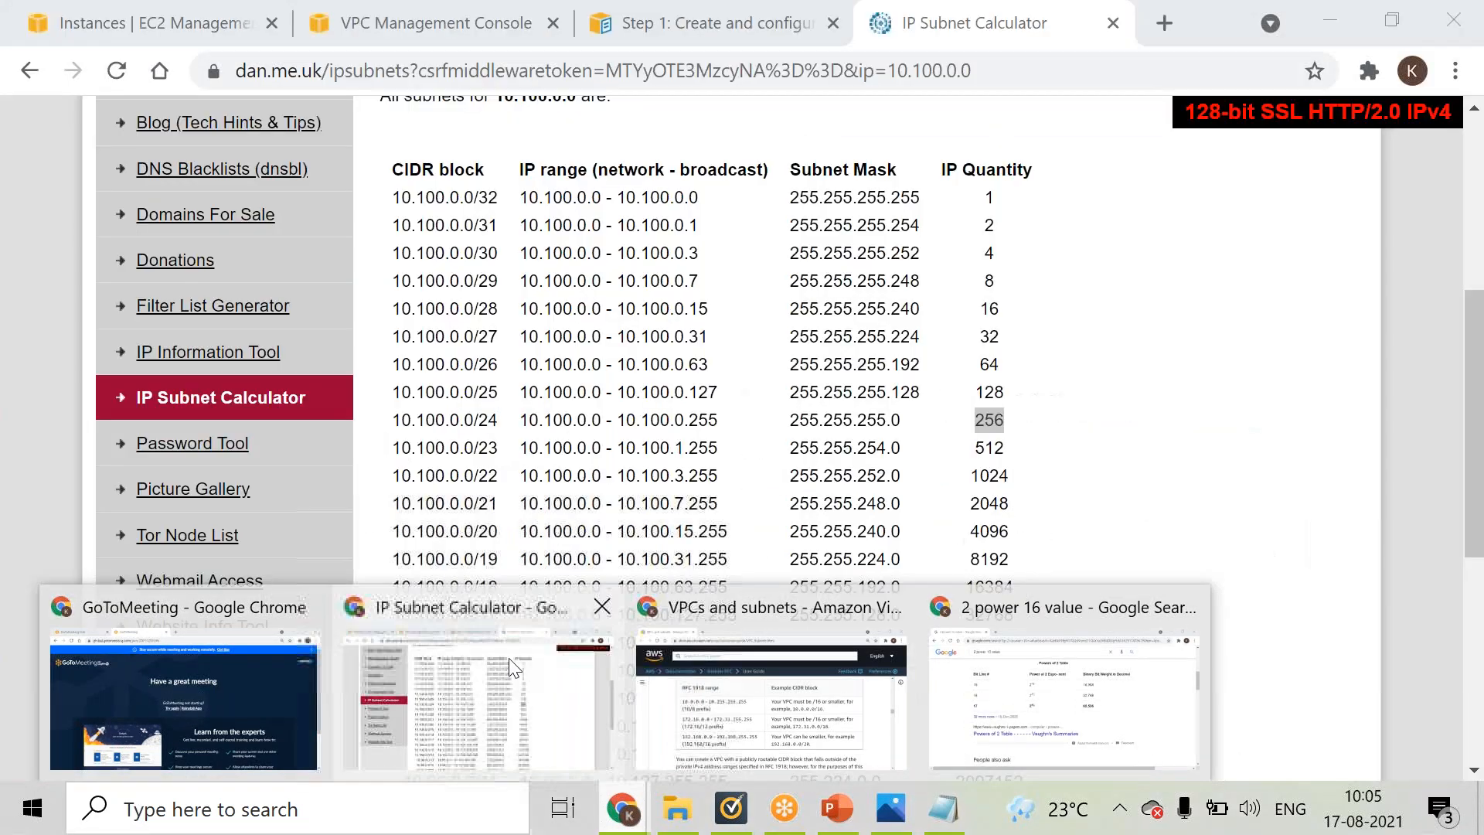
left_click(508, 657)
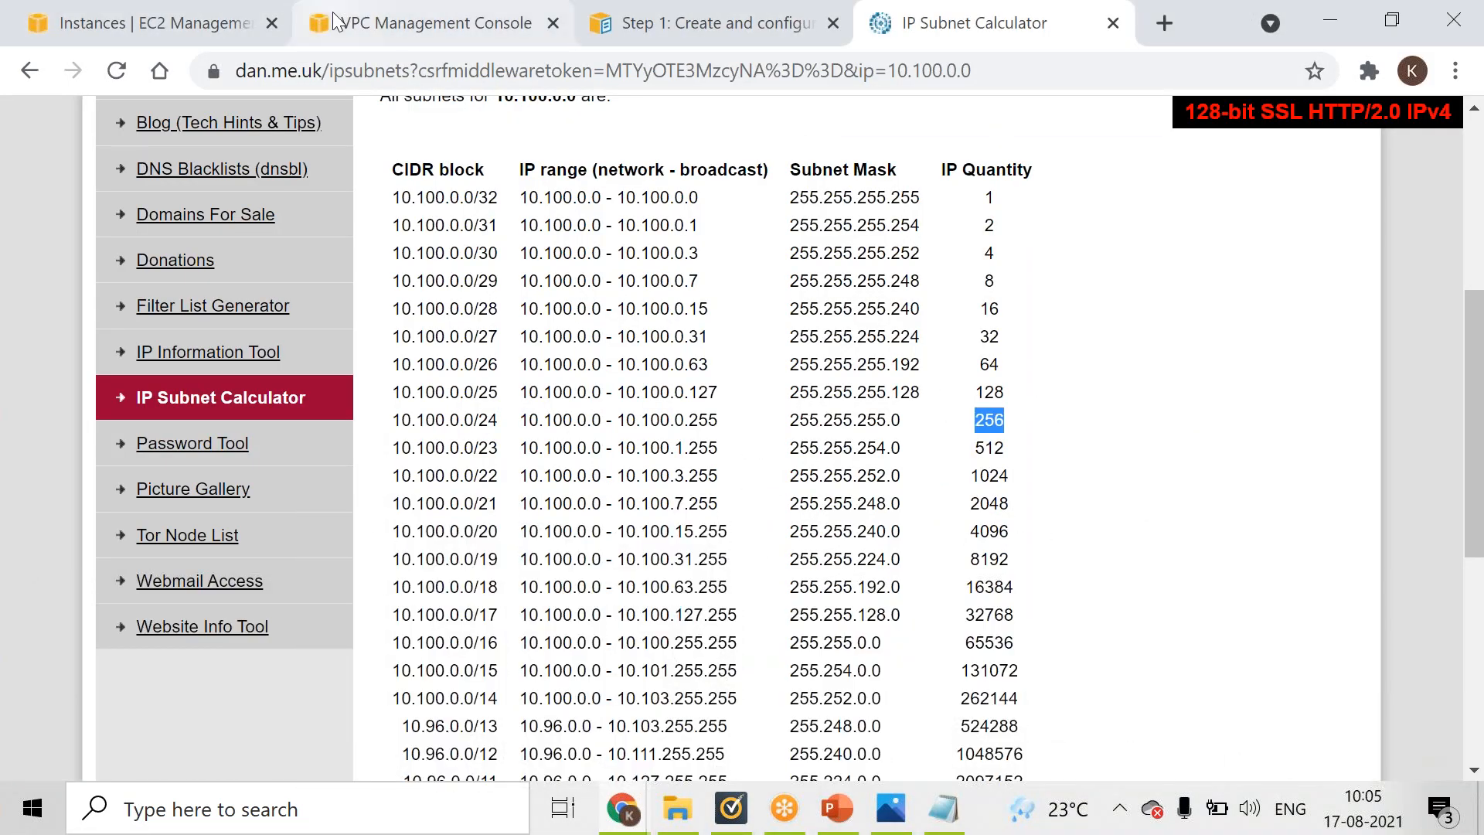
left_click(349, 37)
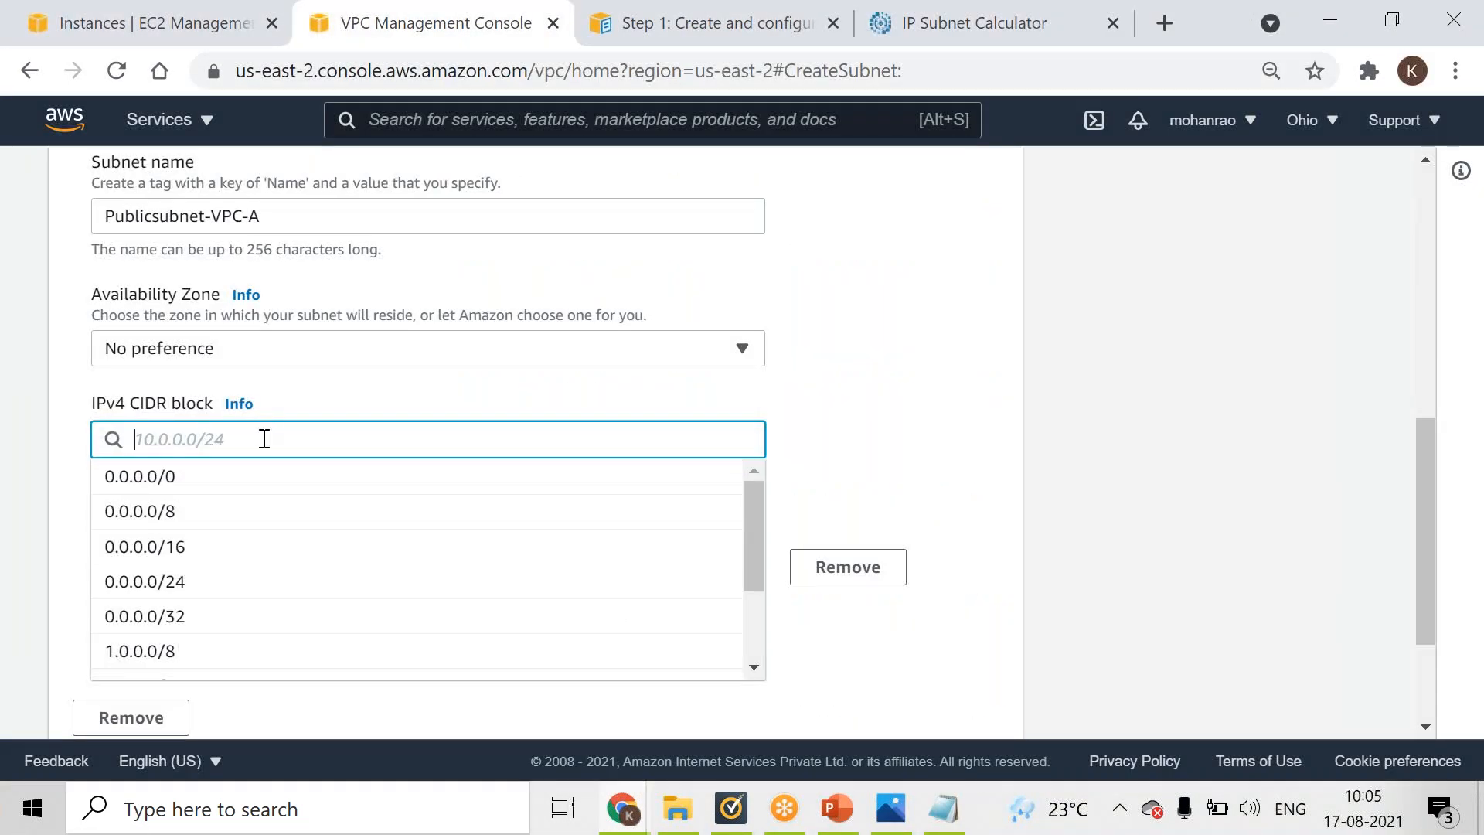
type("10.0.10.0")
key("BackSpace")
key("BackSpace")
key("BackSpace")
key("BackSpace")
key("BackSpace")
key("BackSpace")
type("100")
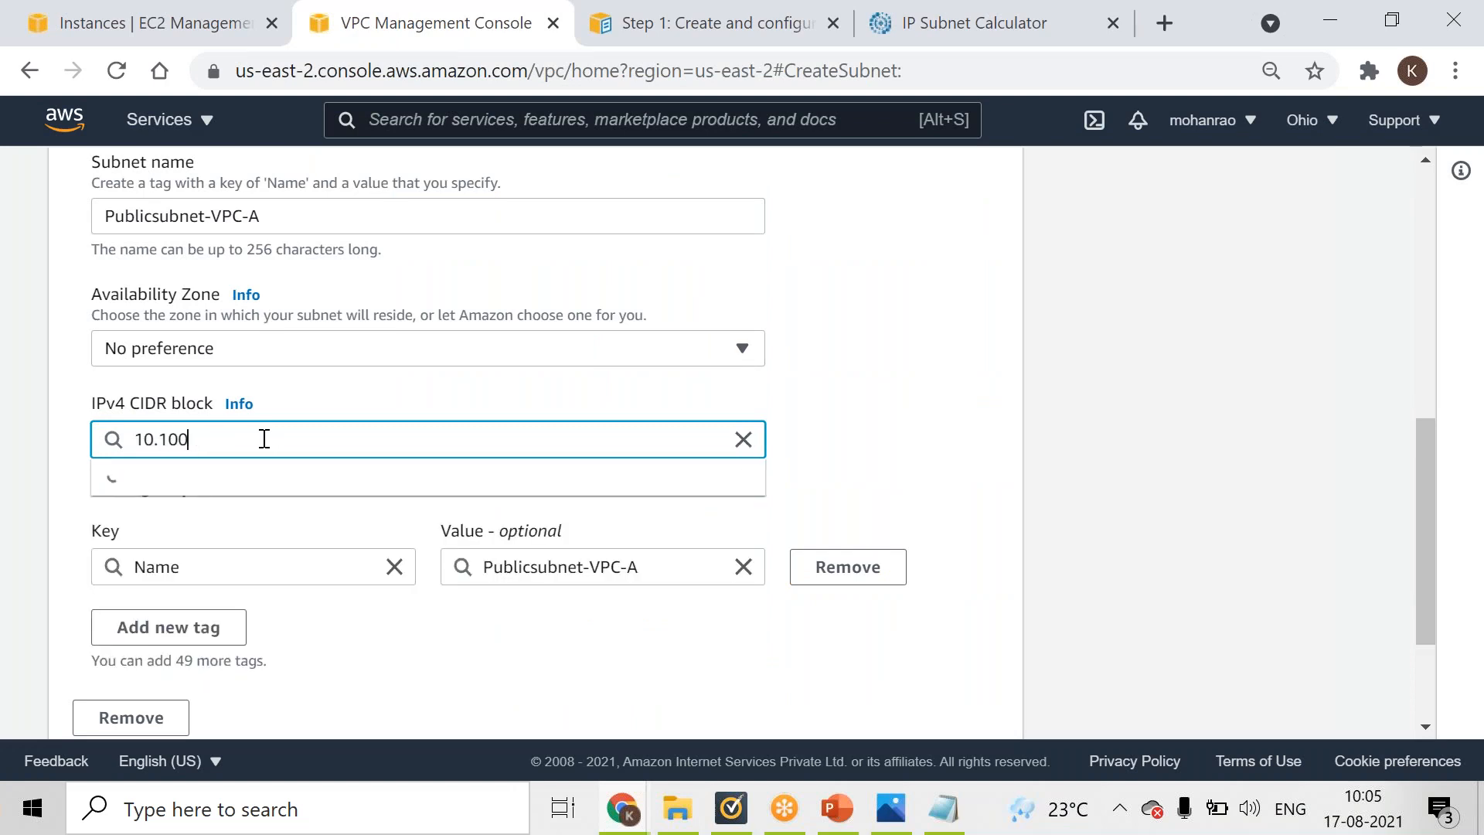
type(".0.0/24")
left_click(244, 480)
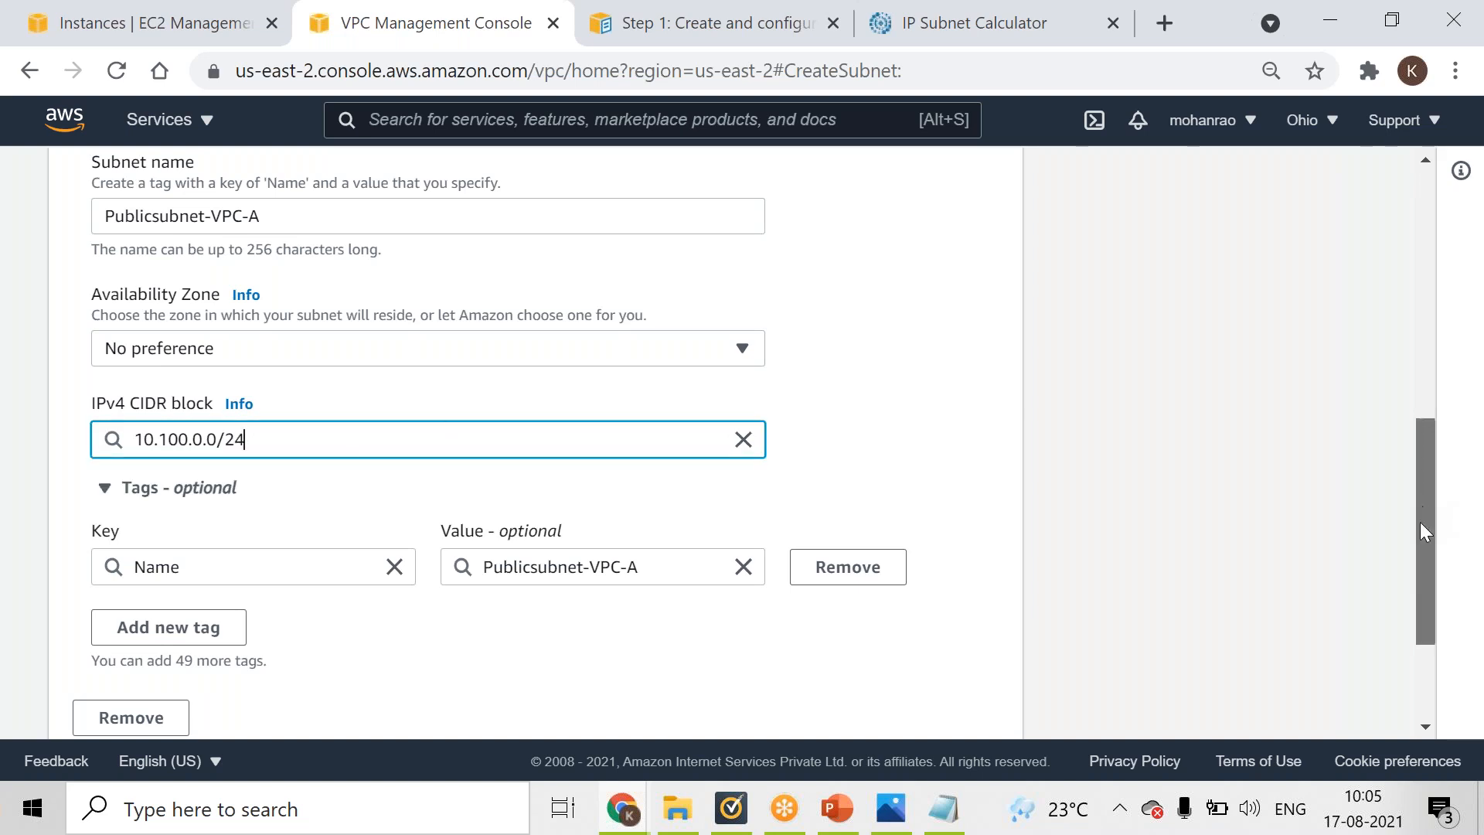
left_click_drag(1421, 522, 1434, 681)
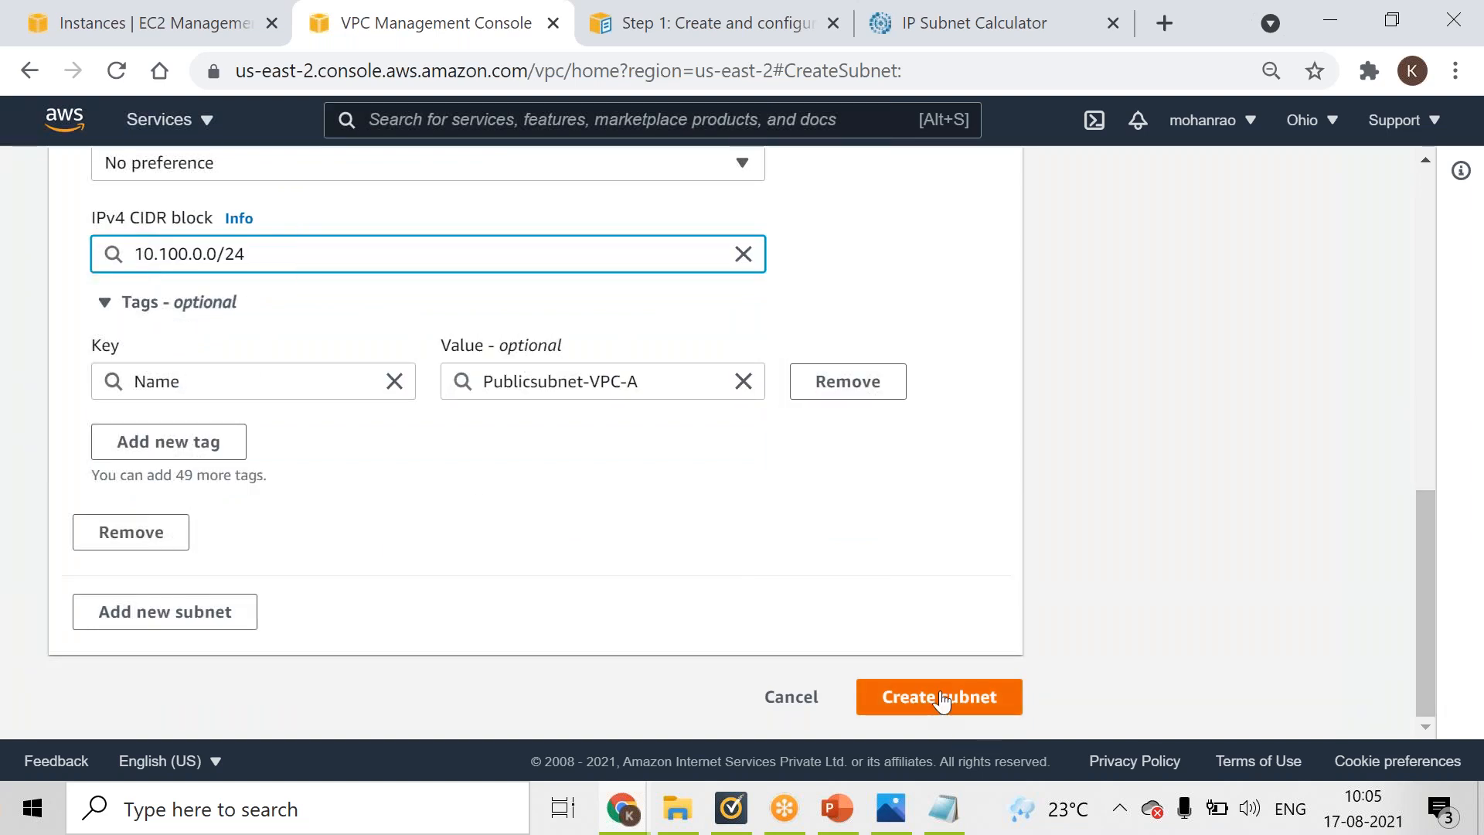
- Try to create Publicsubnet-VPC-A with the IPv4 CIDR block changed to 10.200.0.0/24
left_click(943, 808)
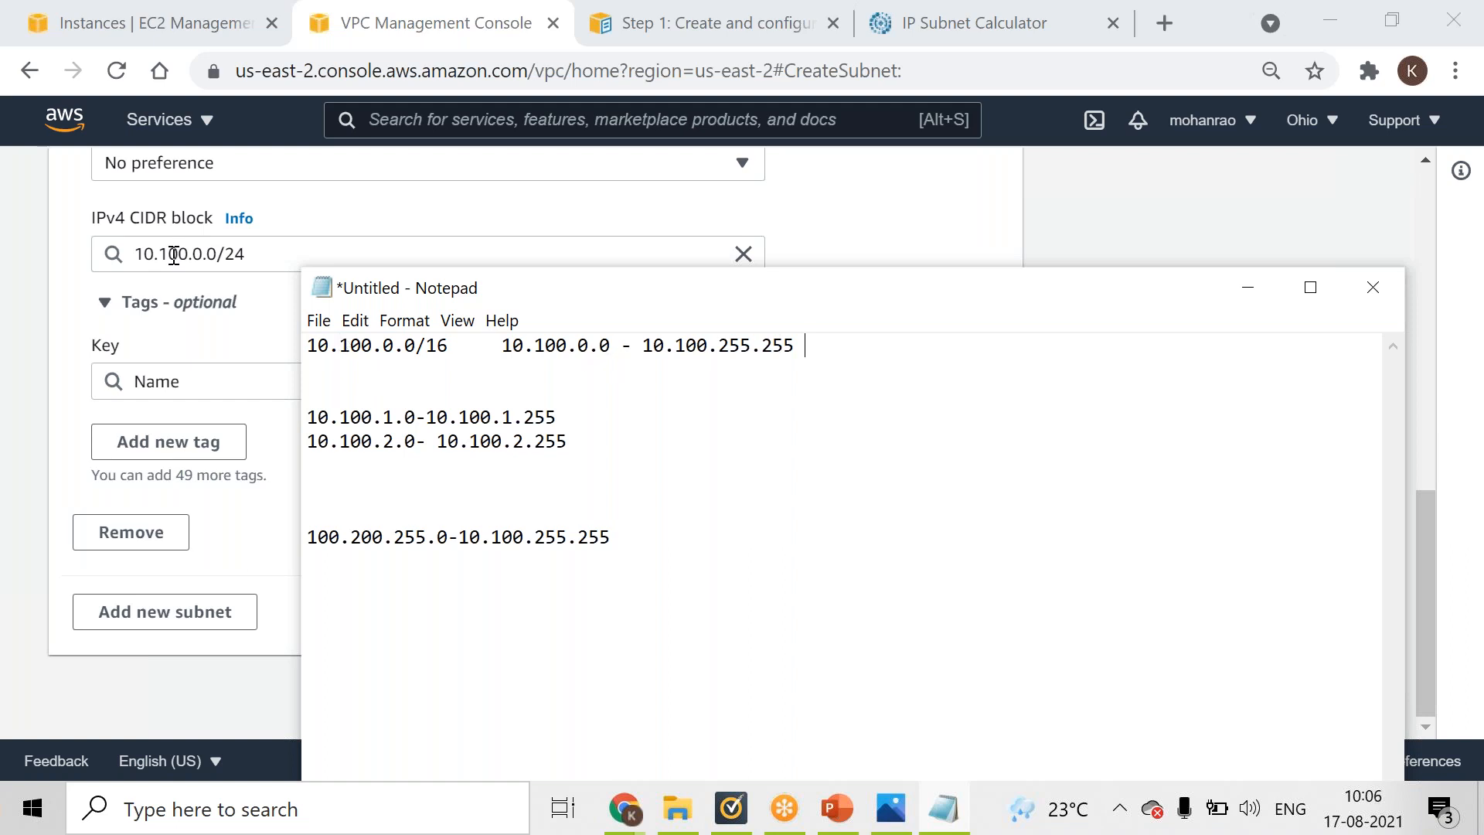
left_click(172, 255)
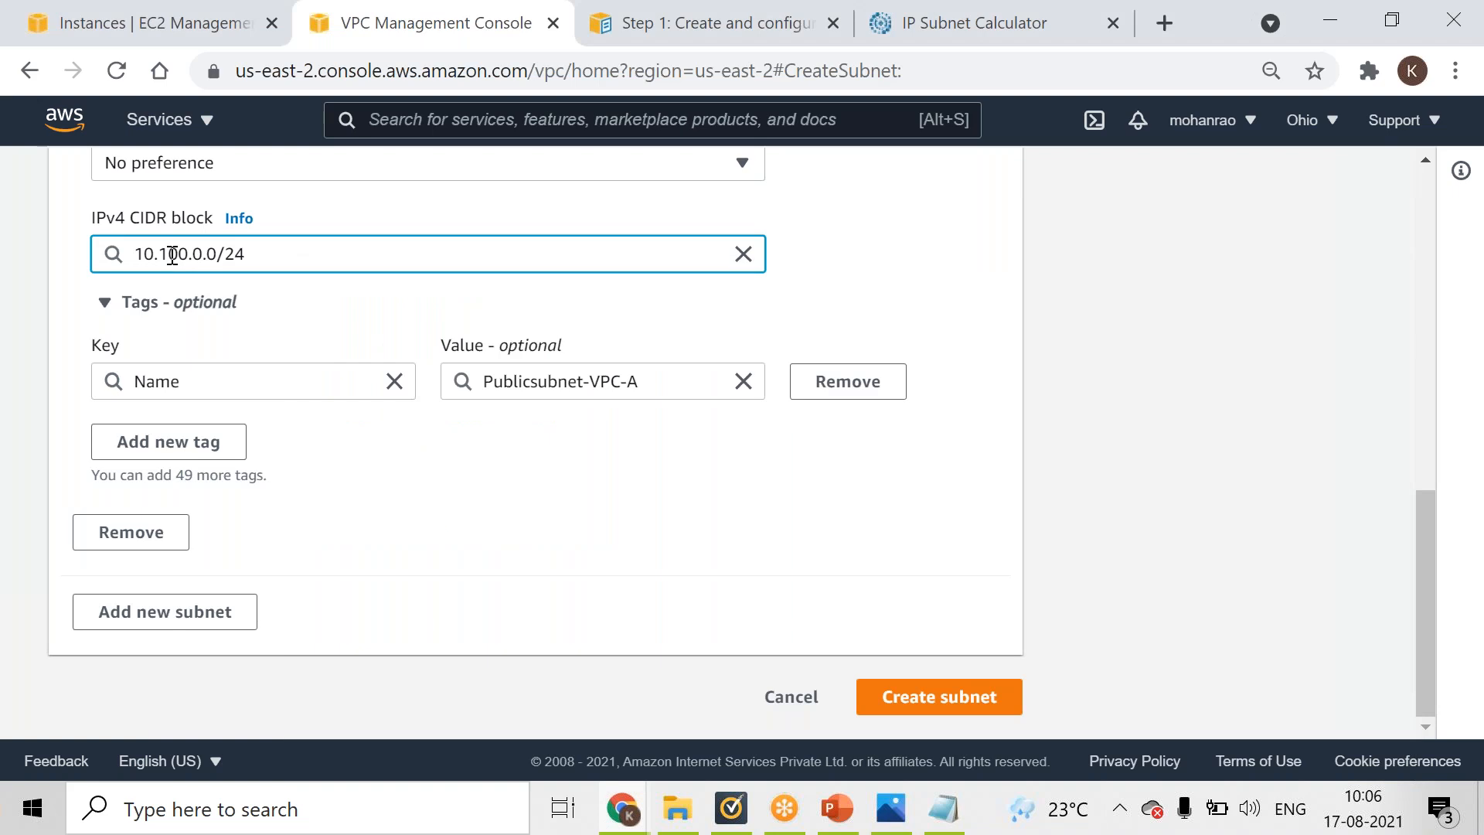
key("BackSpace")
type("2")
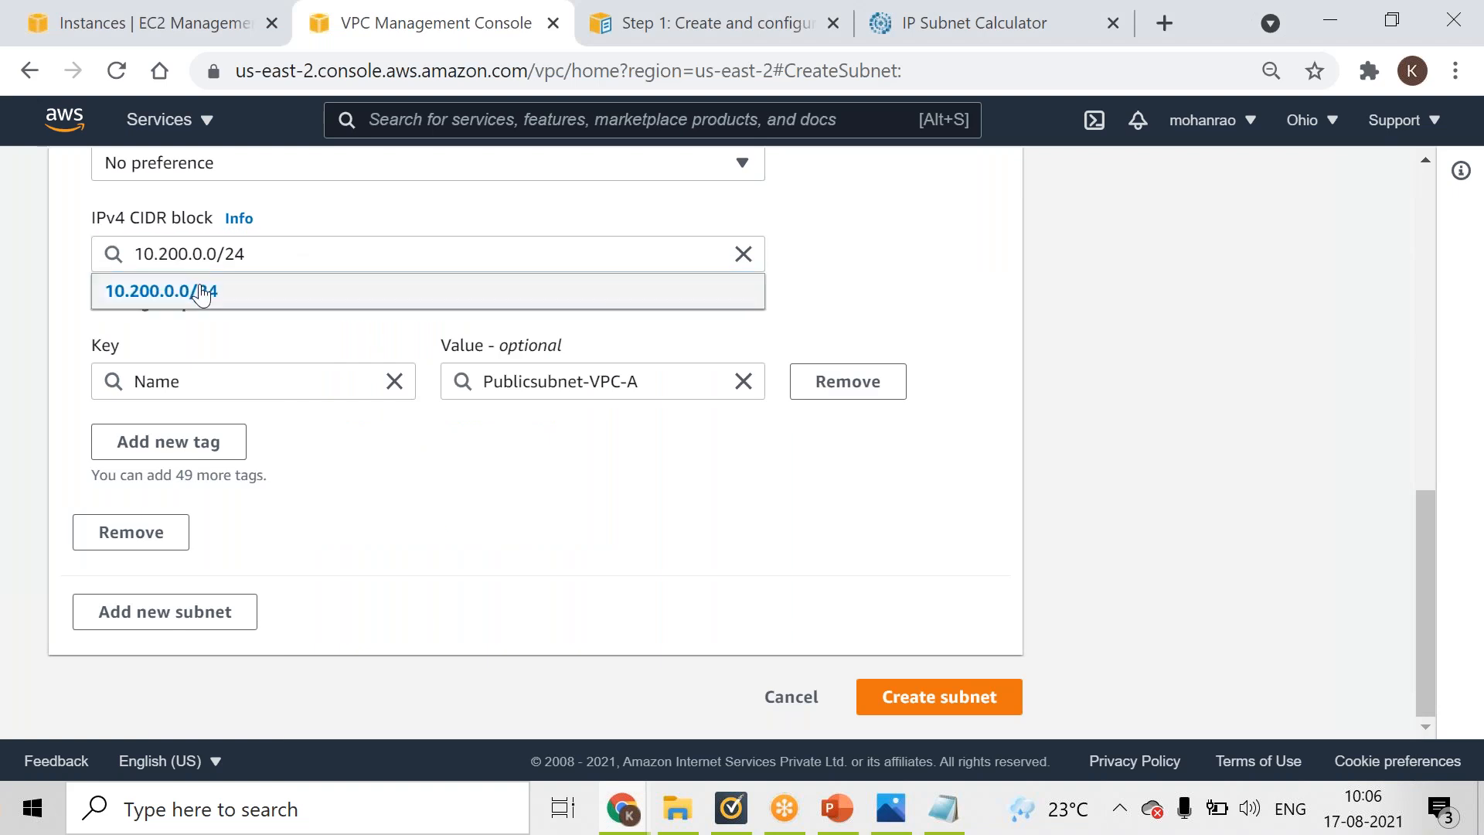
left_click(195, 291)
left_click(869, 692)
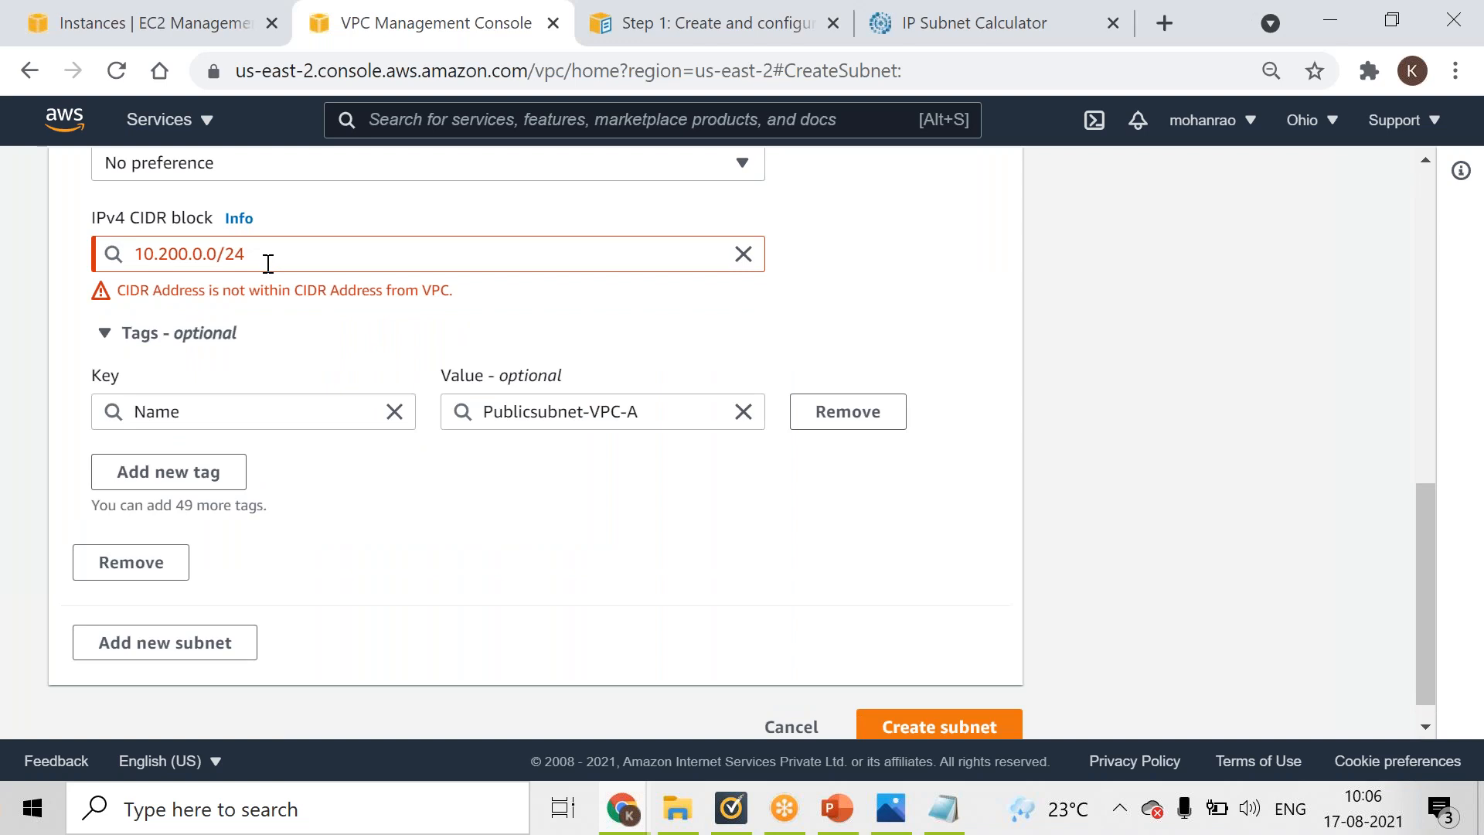
- Check the VPC range in the Notepad note and the associated VPC CIDR in the subnet form
left_click(957, 806)
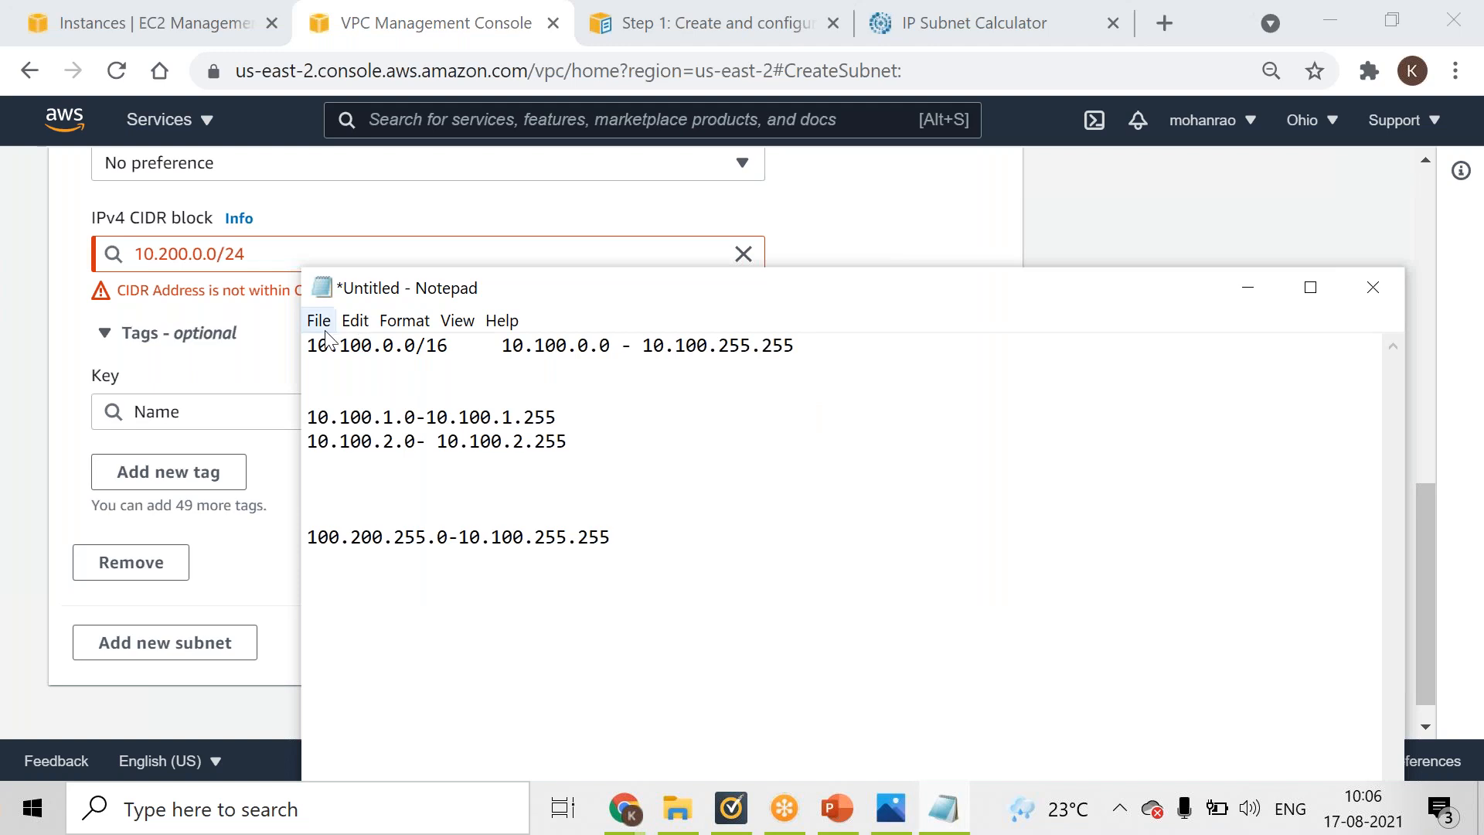
left_click(1288, 210)
scroll(182, 319, "up", 5)
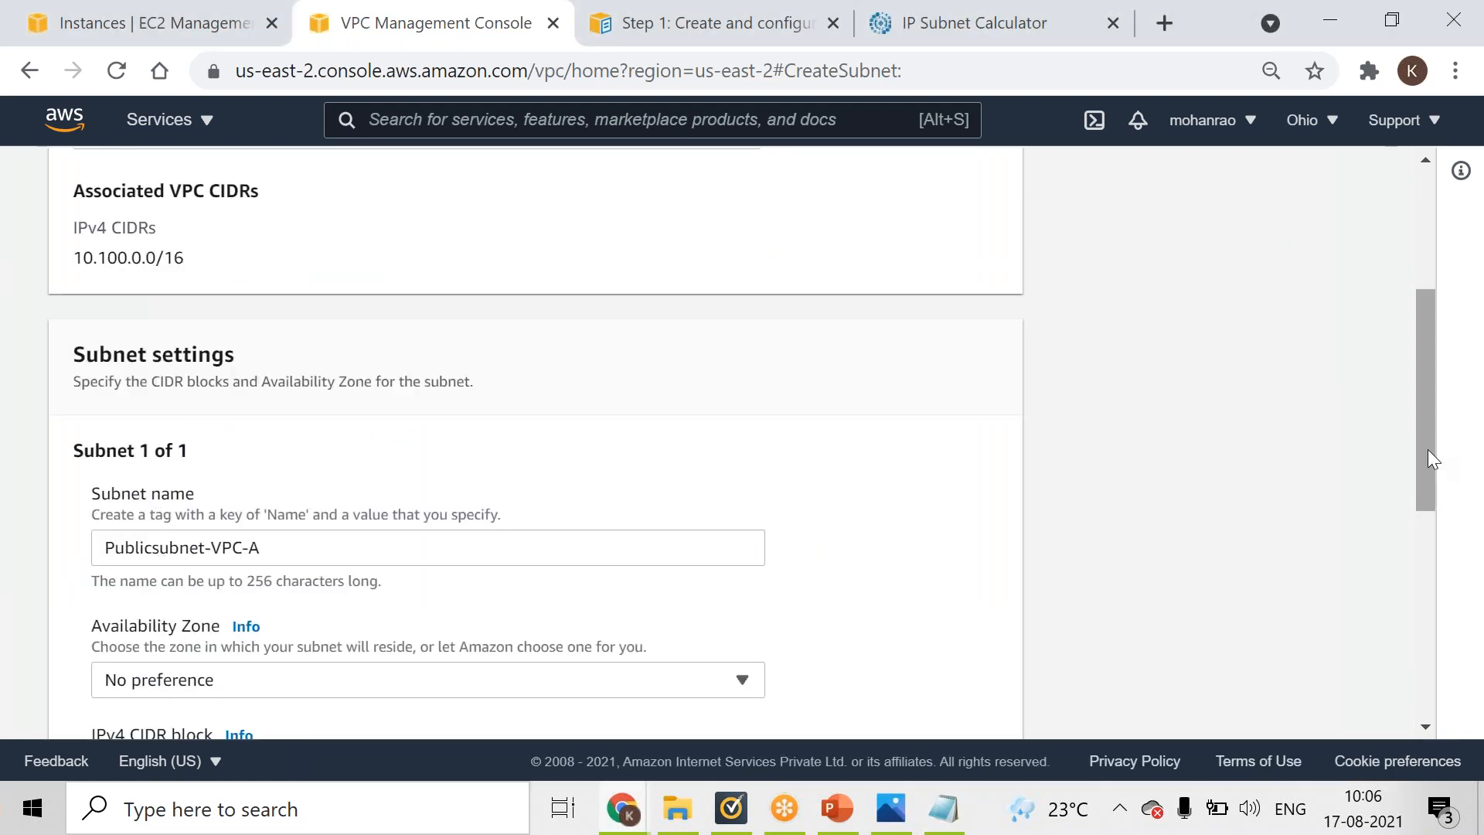
left_click_drag(1427, 449, 1445, 555)
- Set the IPv4 CIDR block to 10.100.0.0/24 and create the Publicsubnet-VPC-A subnet
left_click(170, 535)
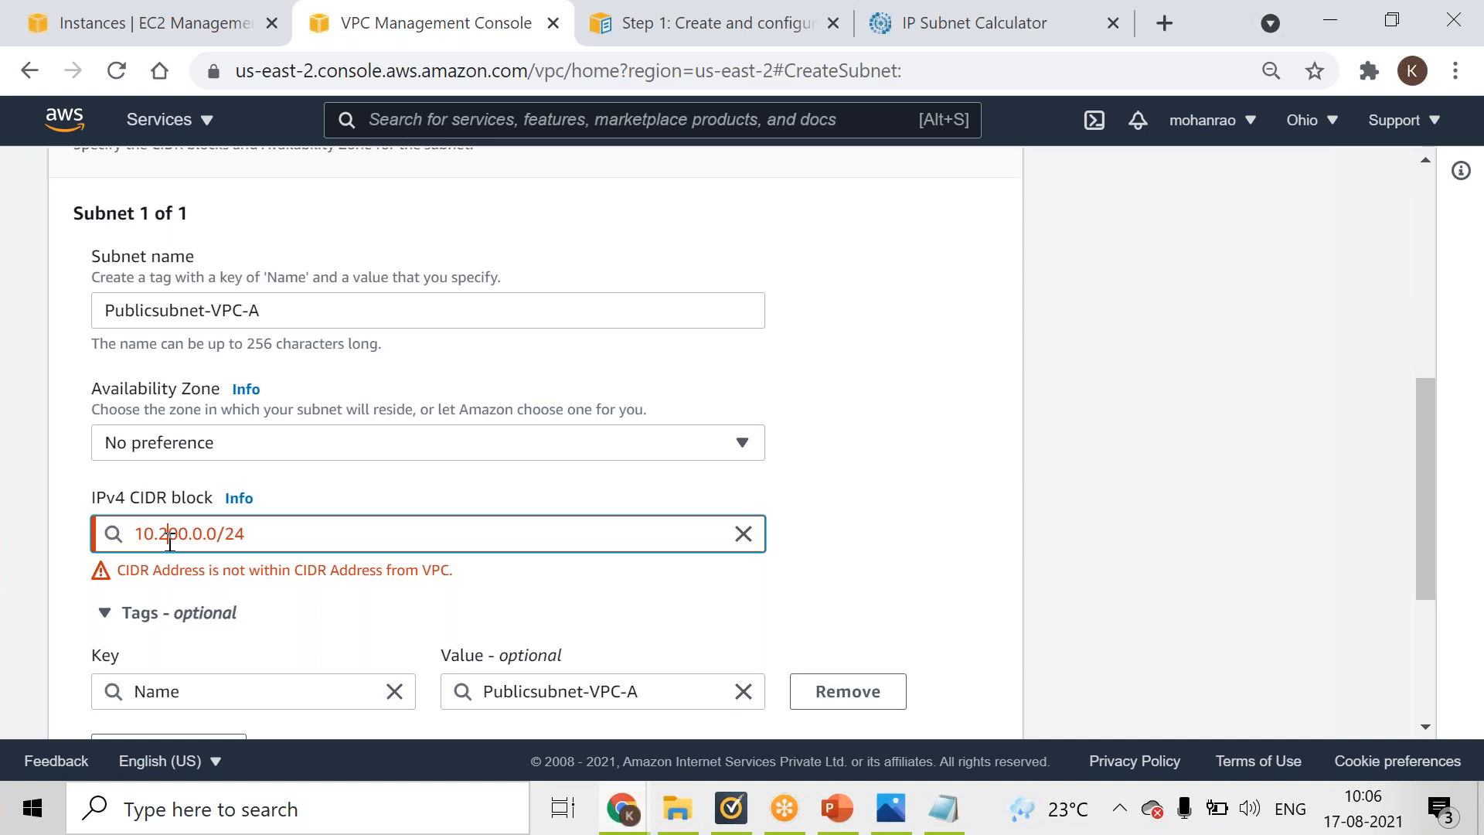
key("BackSpace")
type("1")
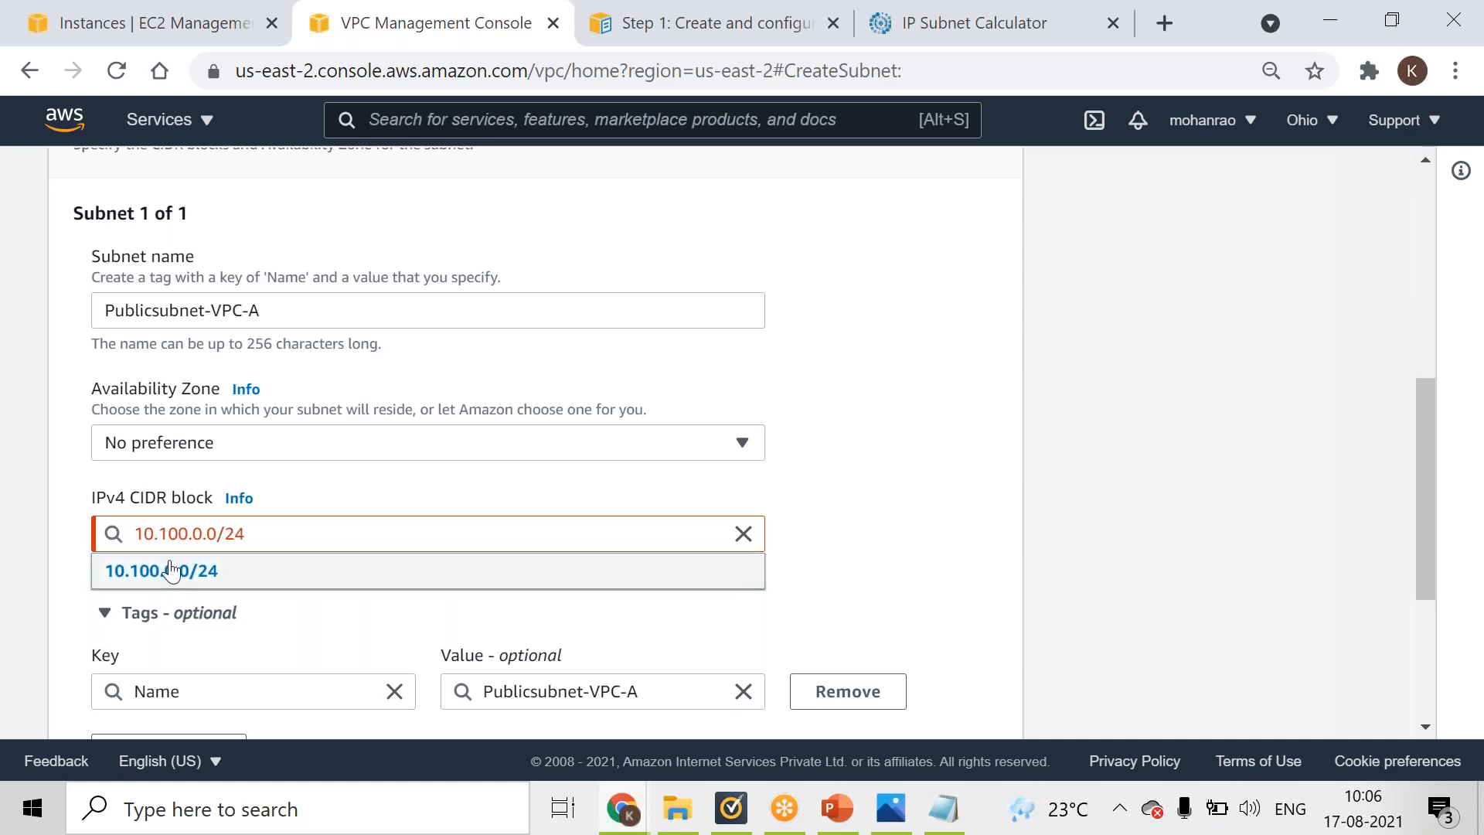
left_click(174, 571)
scroll(1424, 700, "down", 3)
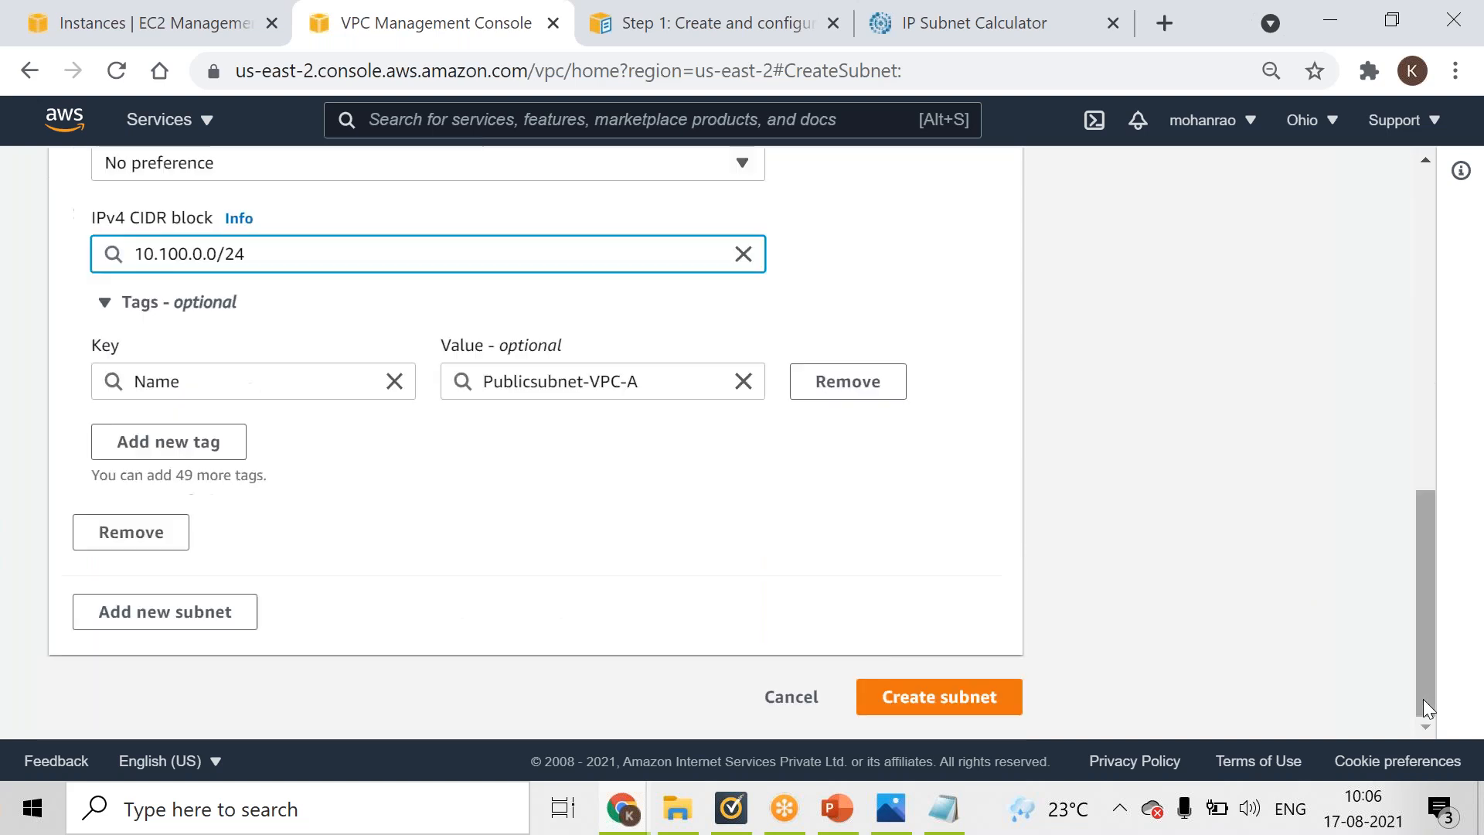
left_click(954, 706)
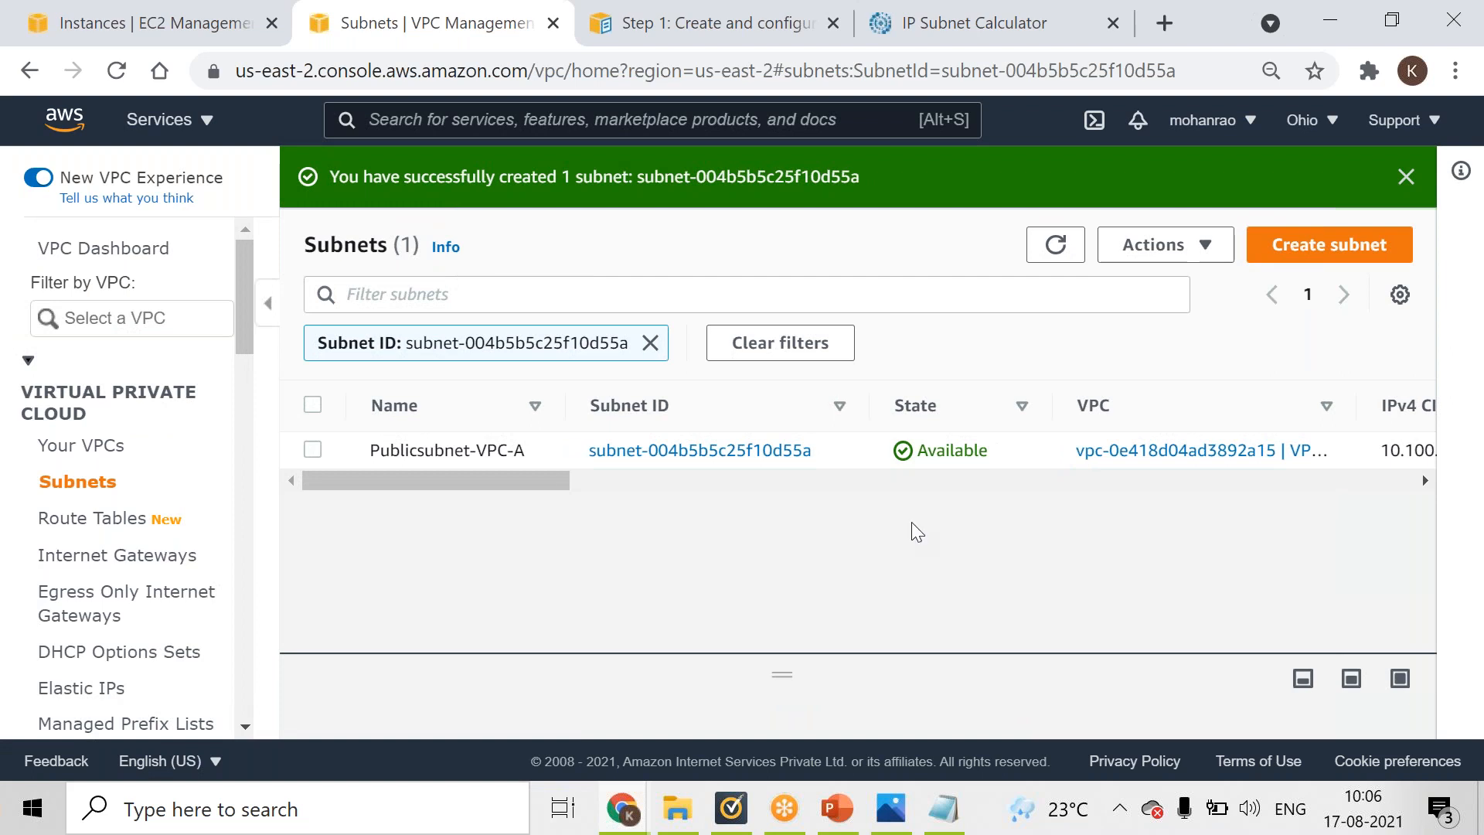
- Start another subnet in VPC_A and name it Privatesubnet-VPC_A
left_click(1357, 266)
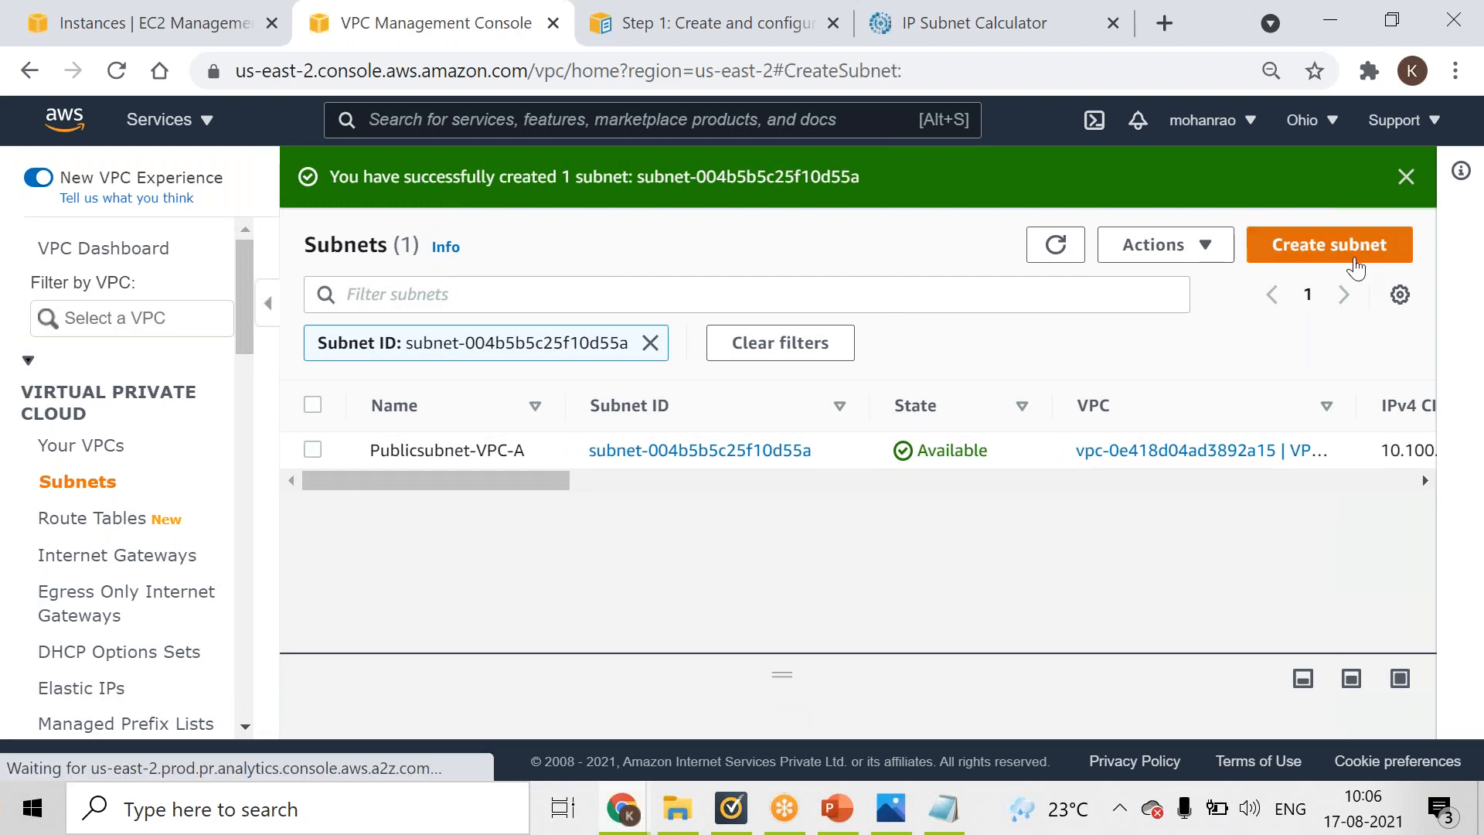
left_click(433, 451)
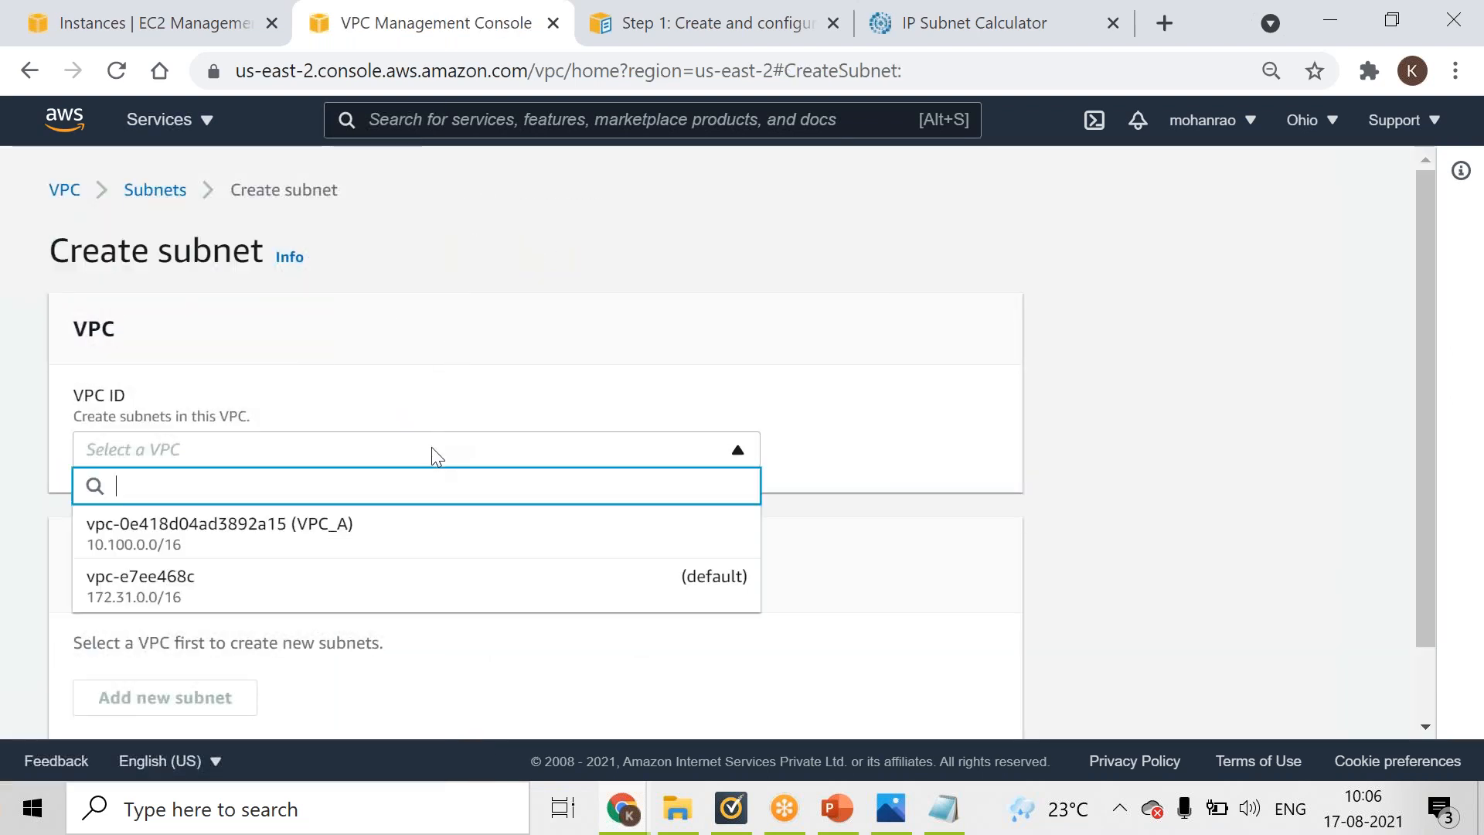
left_click(385, 558)
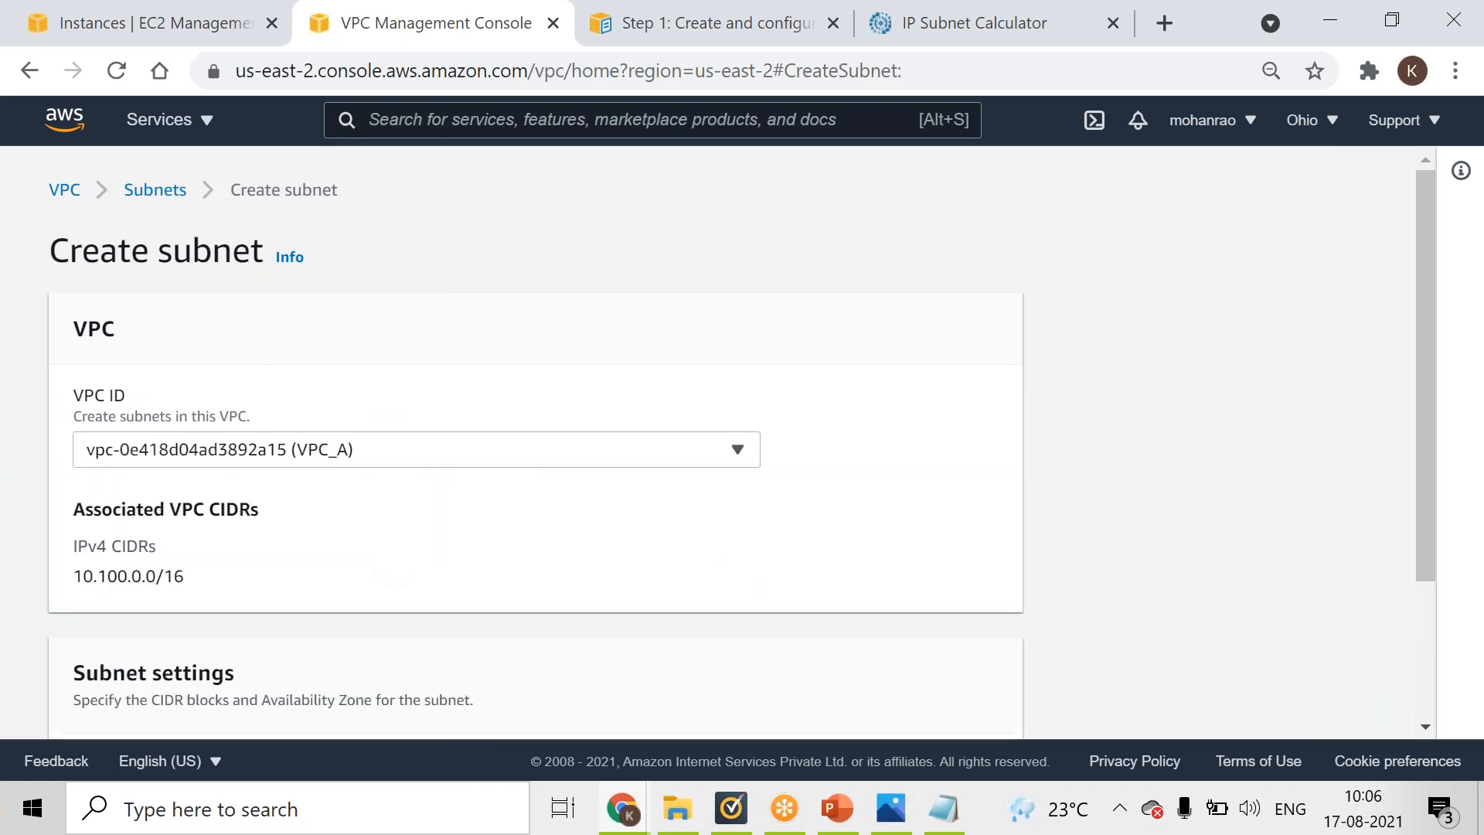
left_click(1426, 457)
left_click(480, 341)
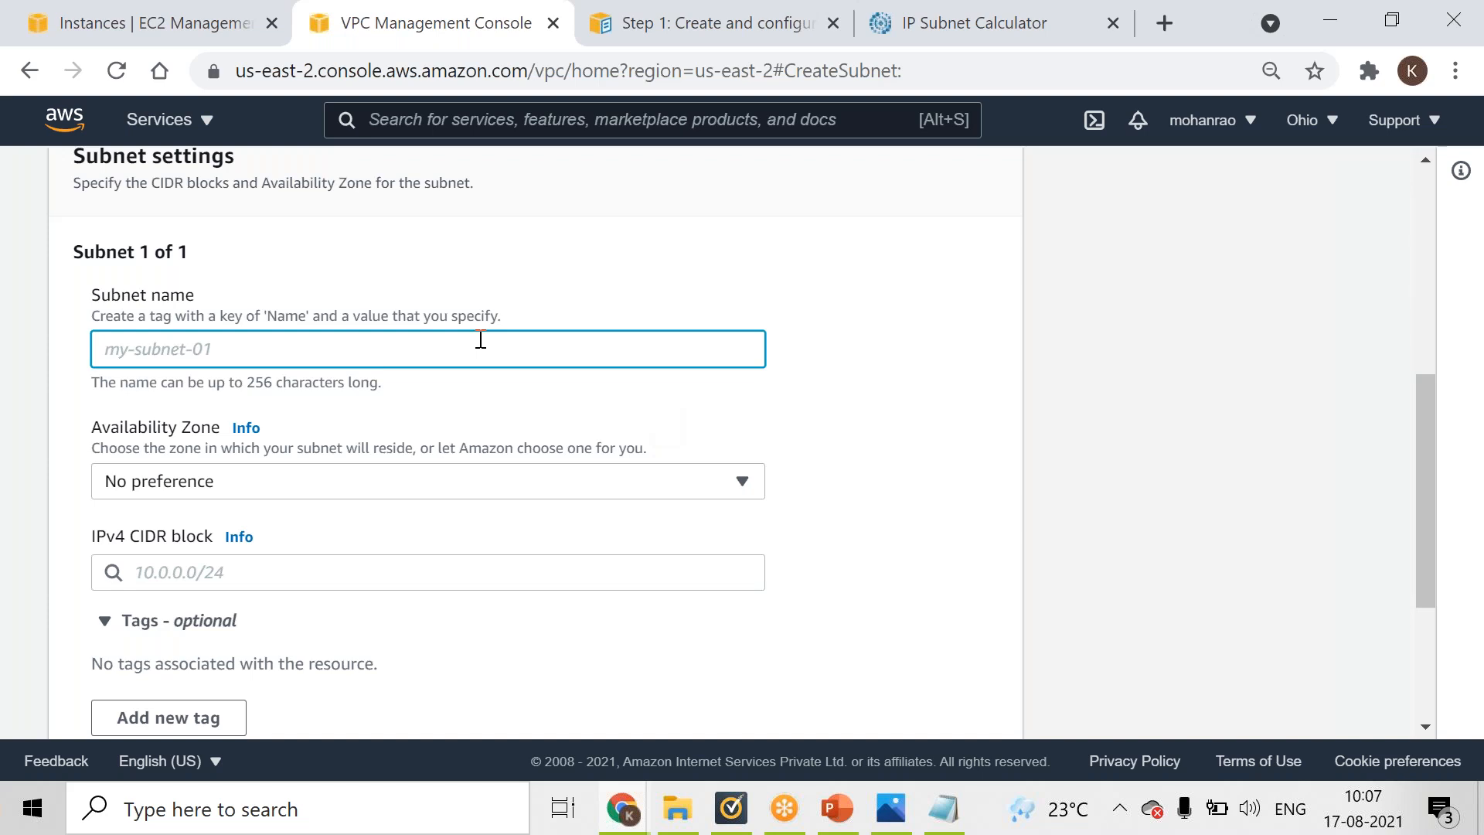
type("Privatesubnet-VPC-")
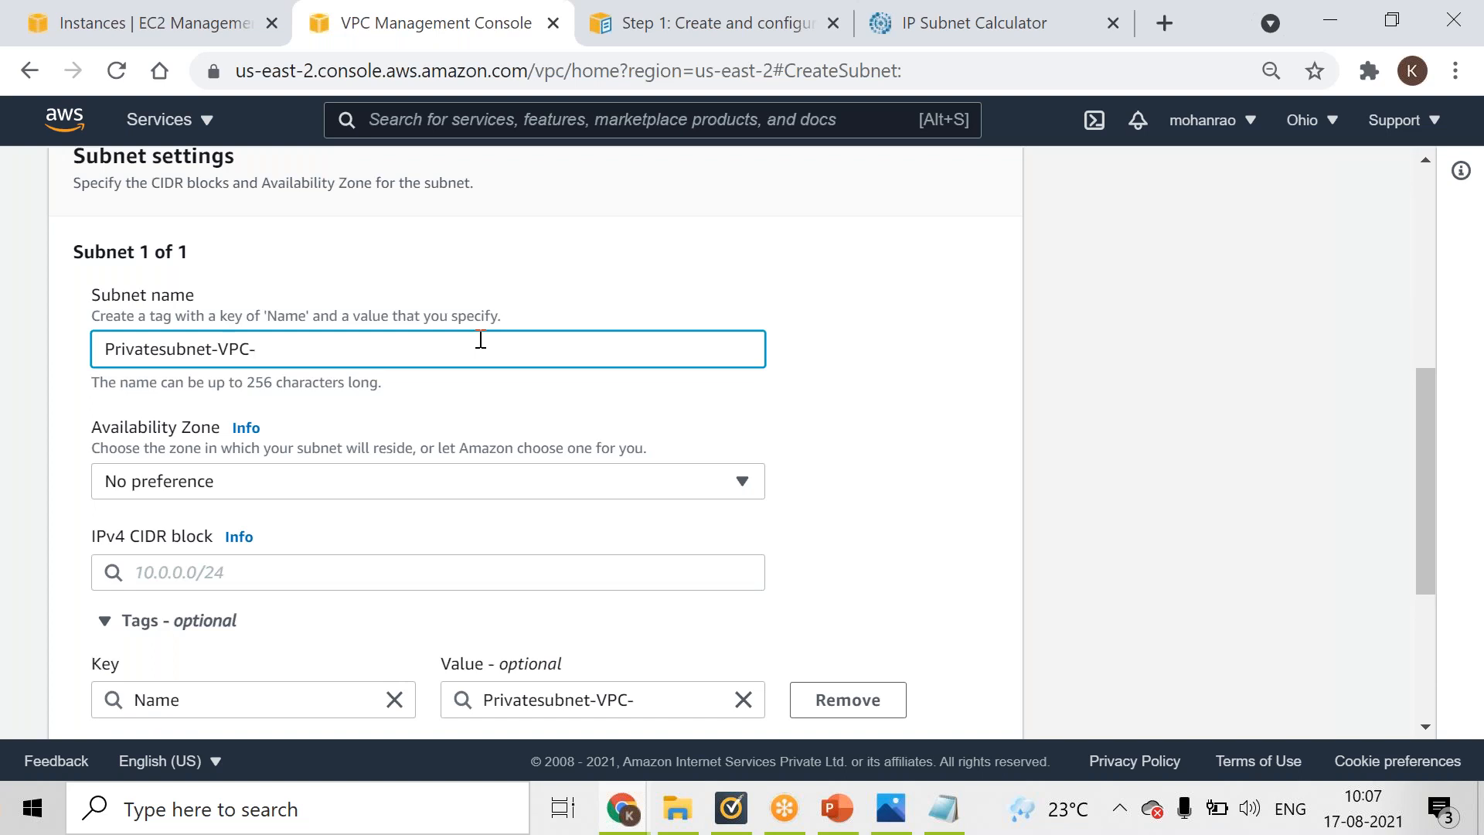
key("BackSpace")
type("_a")
key("BackSpace")
type("A")
- Set the IPv4 CIDR block of Privatesubnet-VPC_A to 10.100.1.0/24
left_click(425, 574)
type("10.100.")
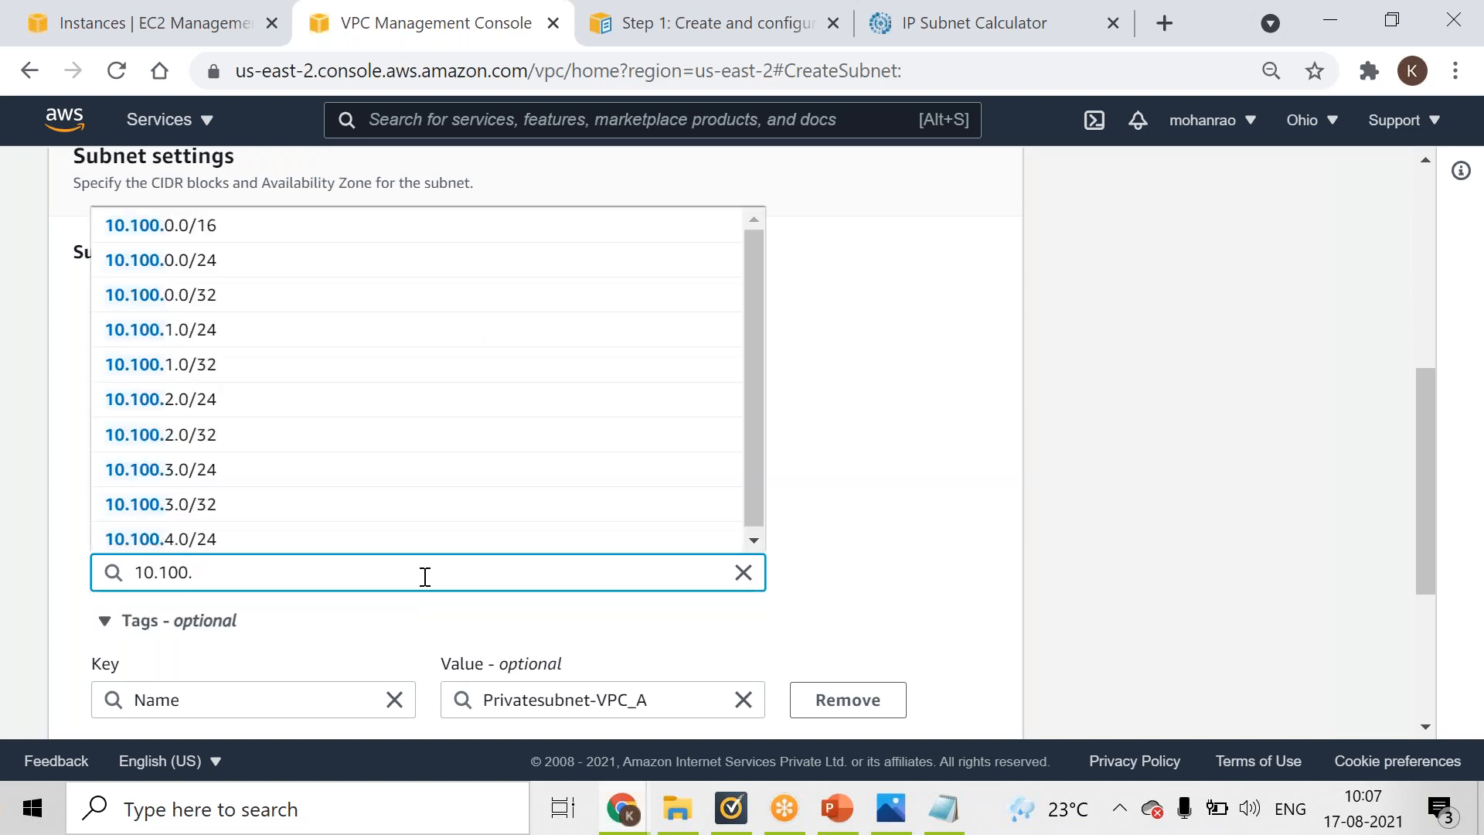
type("1.0/24")
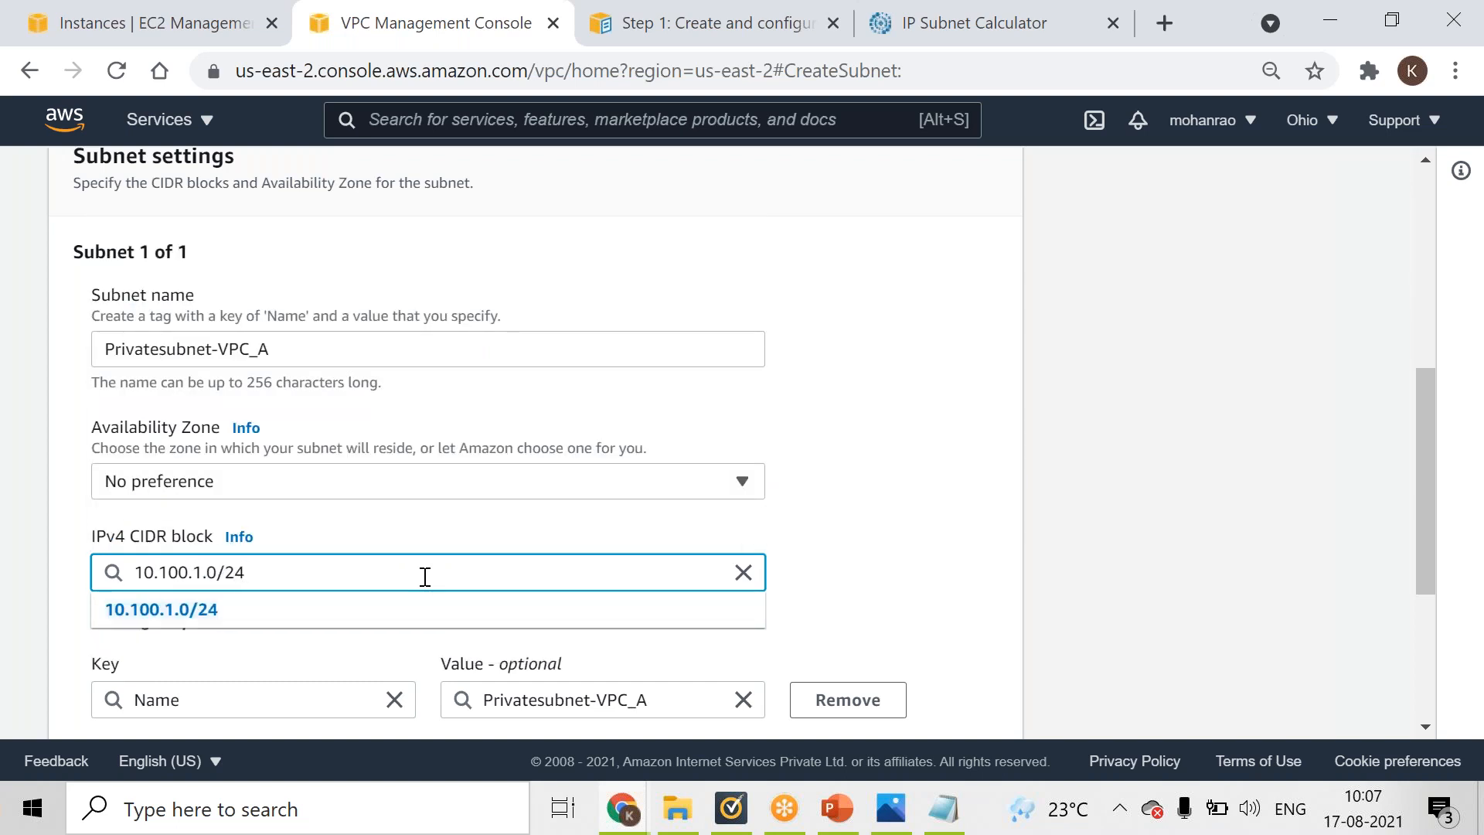
left_click(306, 618)
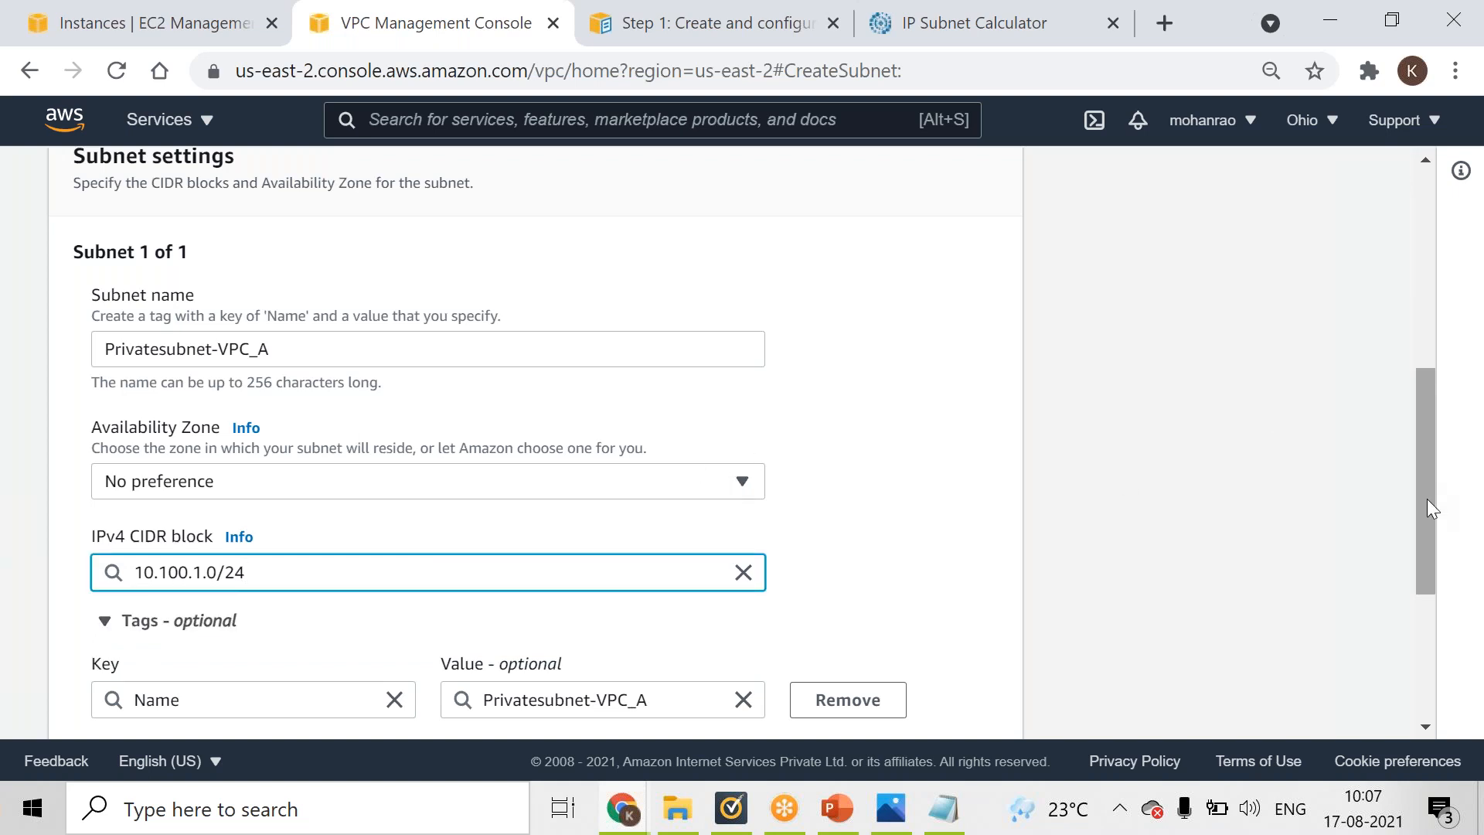
right_click(1427, 539)
left_click(1426, 660)
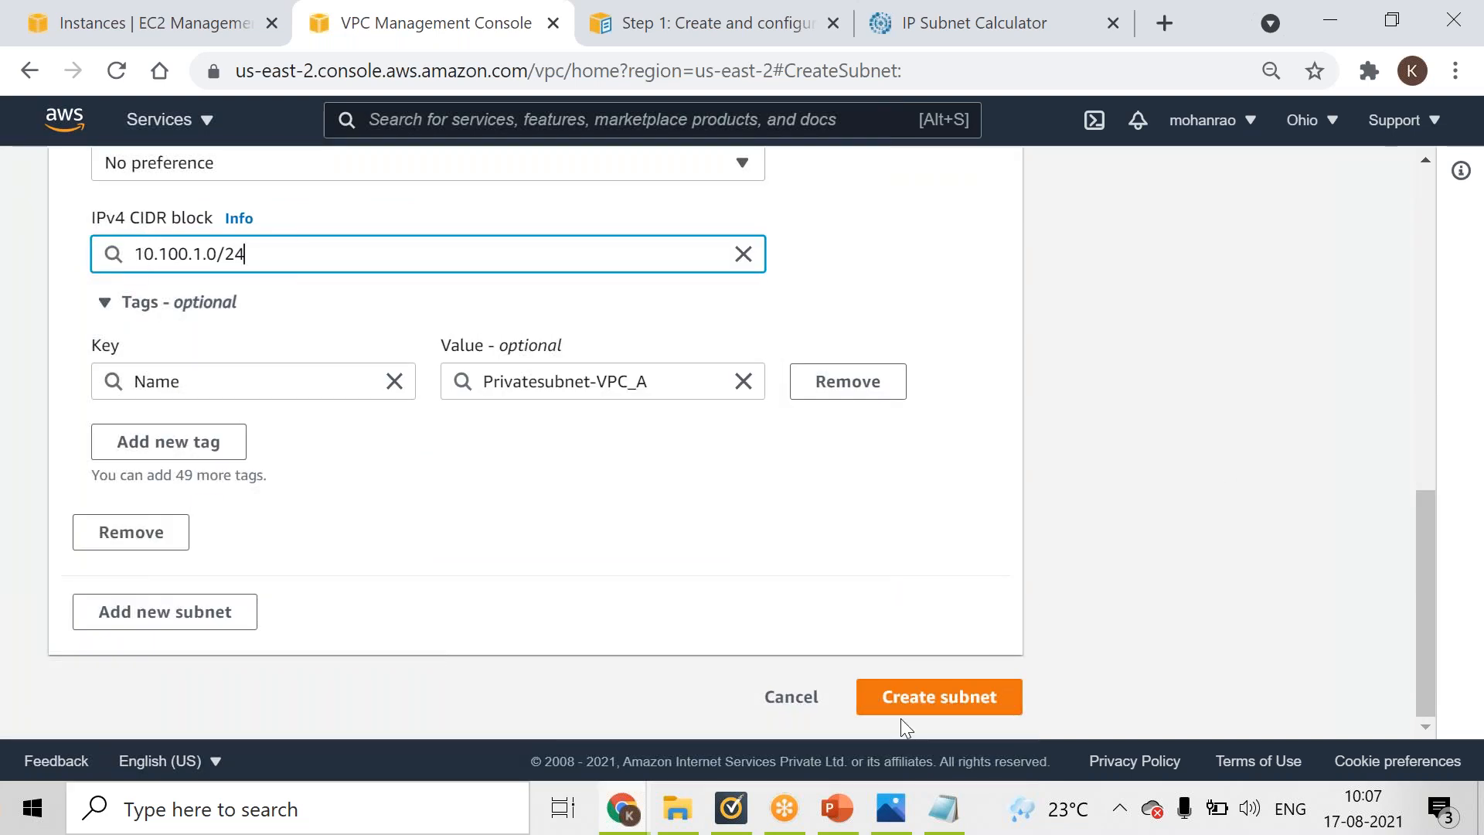
- Review the RFC 1918 ranges and example CIDR blocks in the VPC user guide, returning to the subnet form
left_click(622, 808)
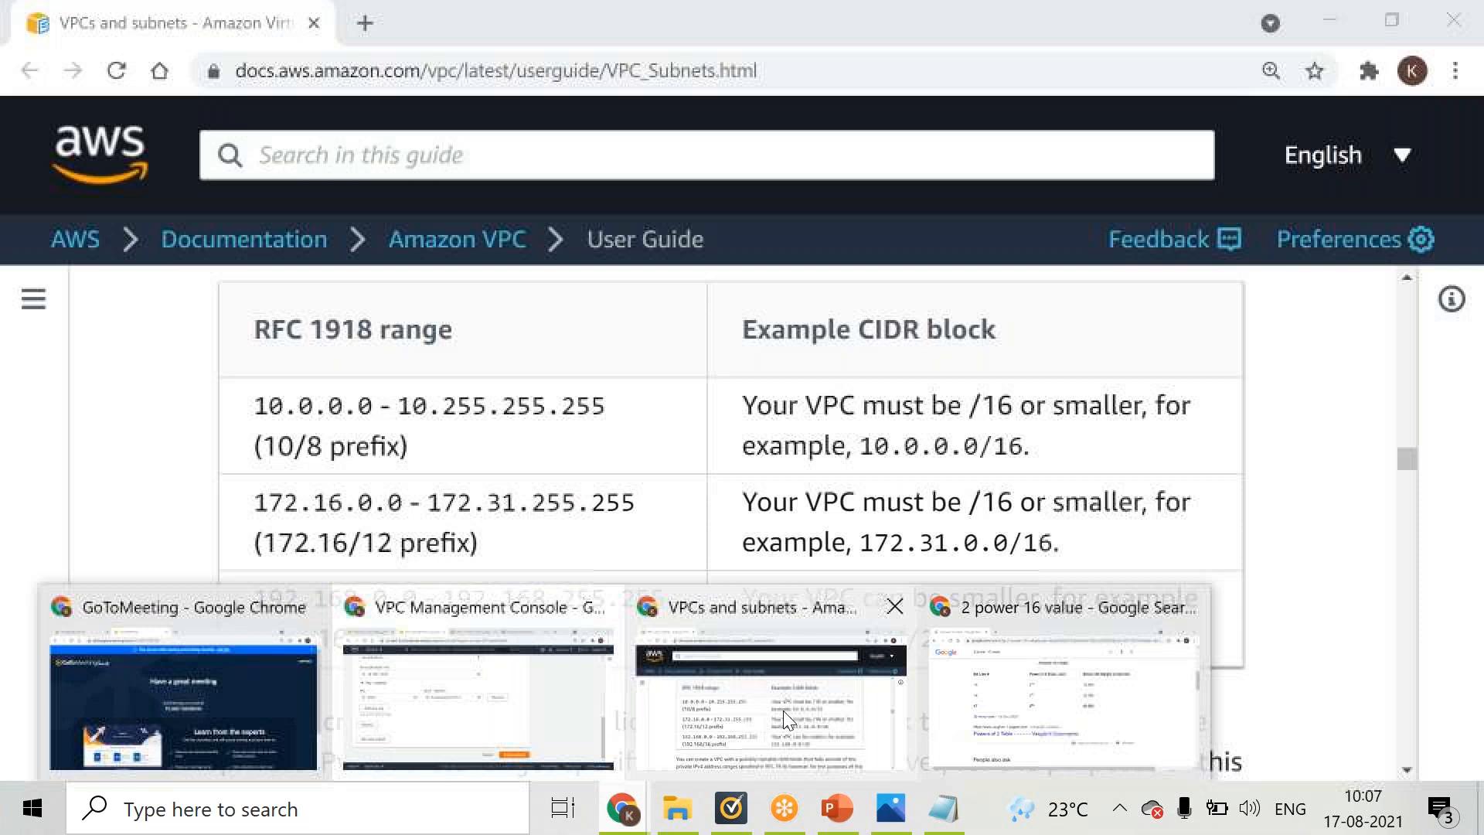
left_click(782, 711)
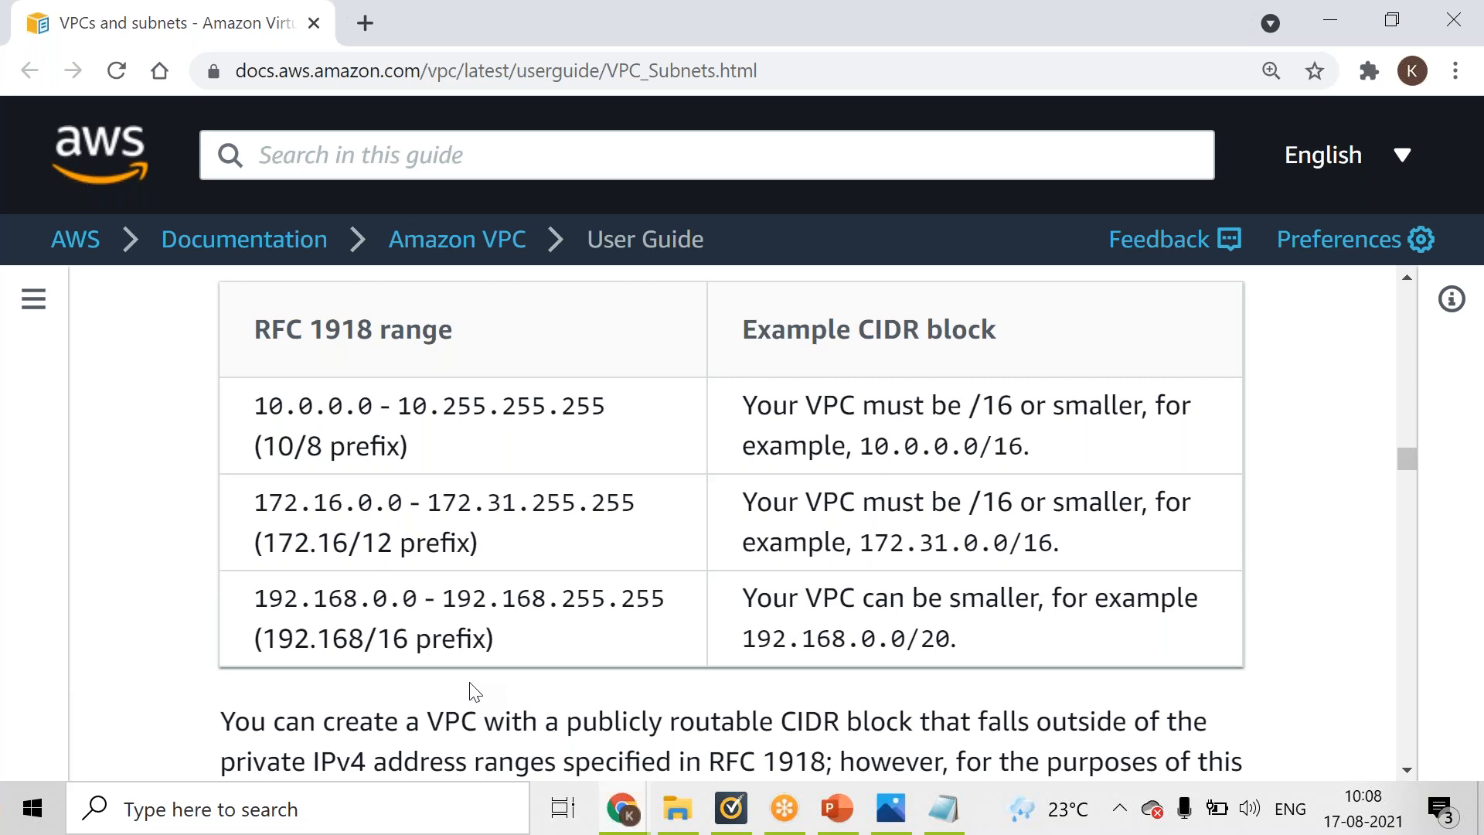
left_click(619, 821)
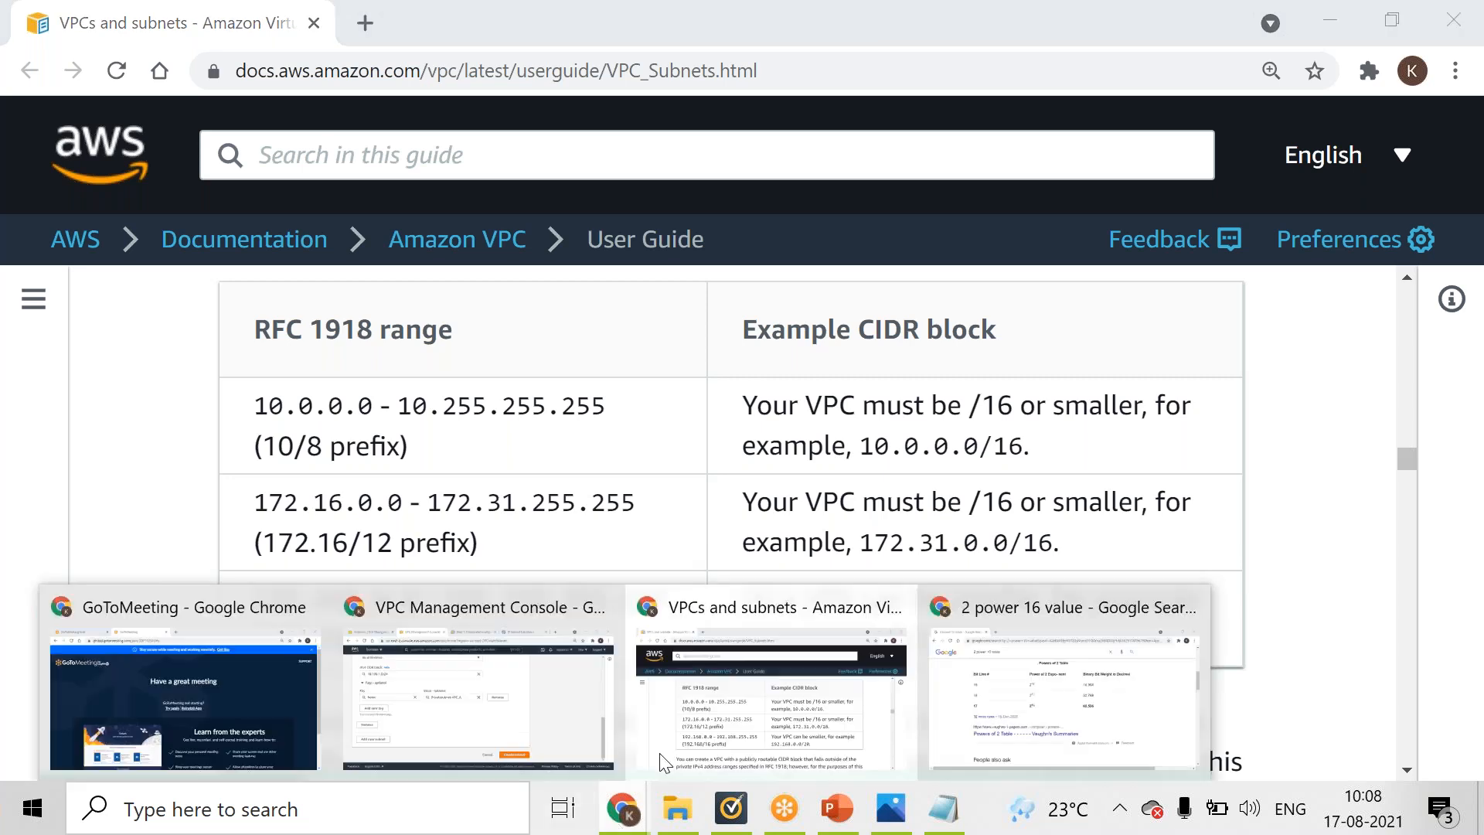
left_click(560, 699)
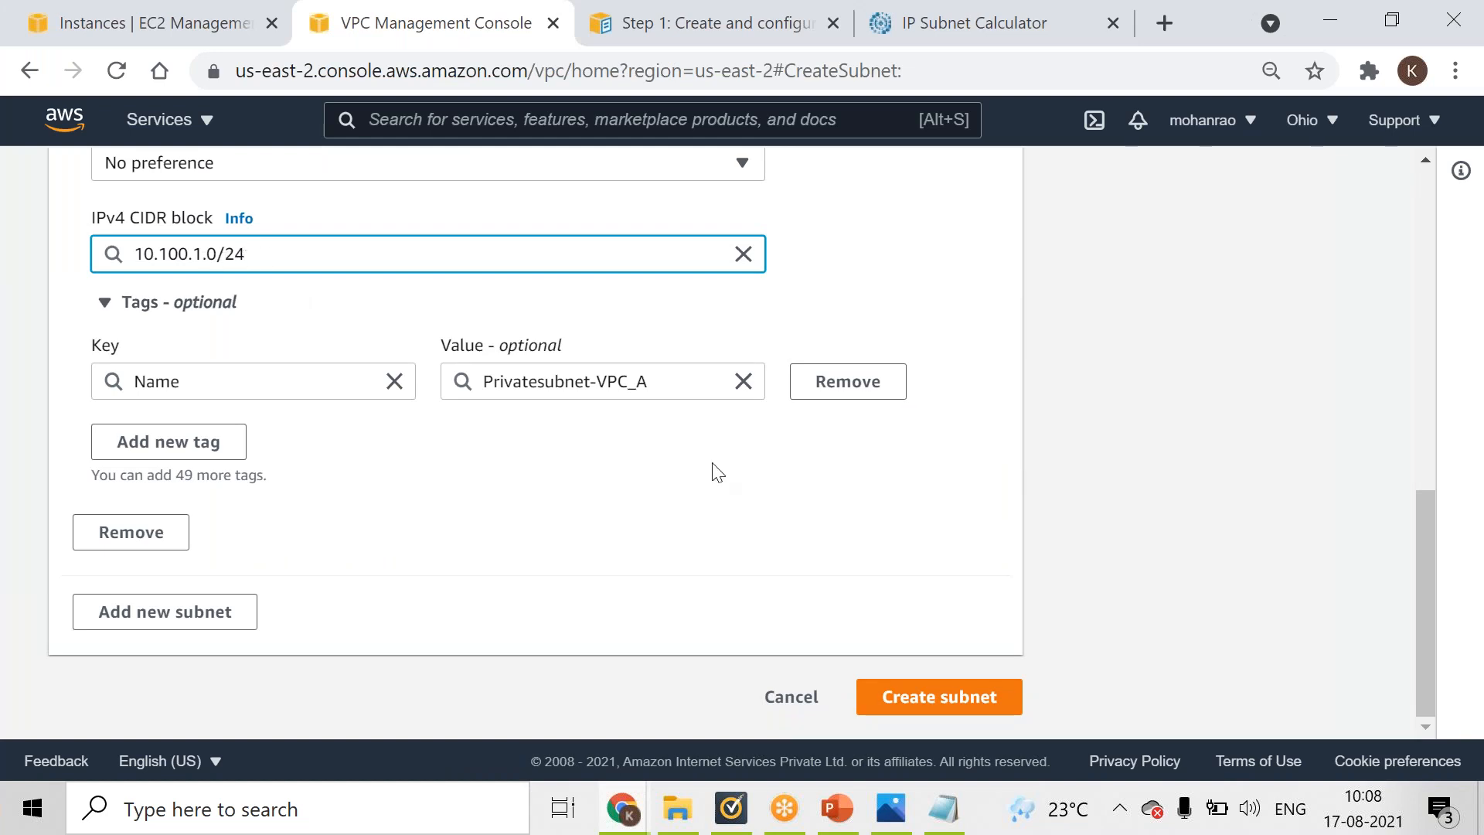
left_click(638, 817)
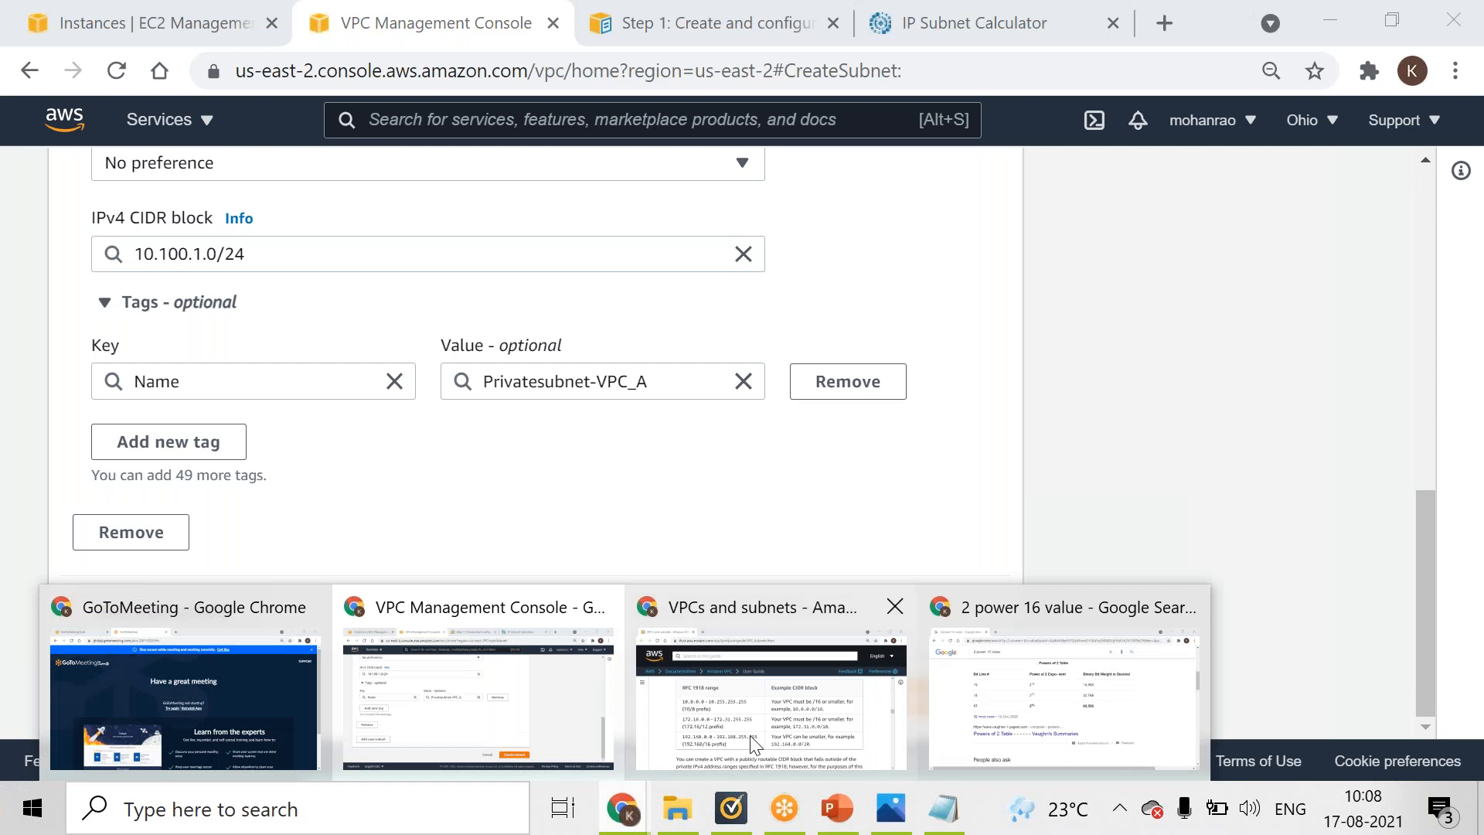
left_click(755, 744)
left_click(616, 825)
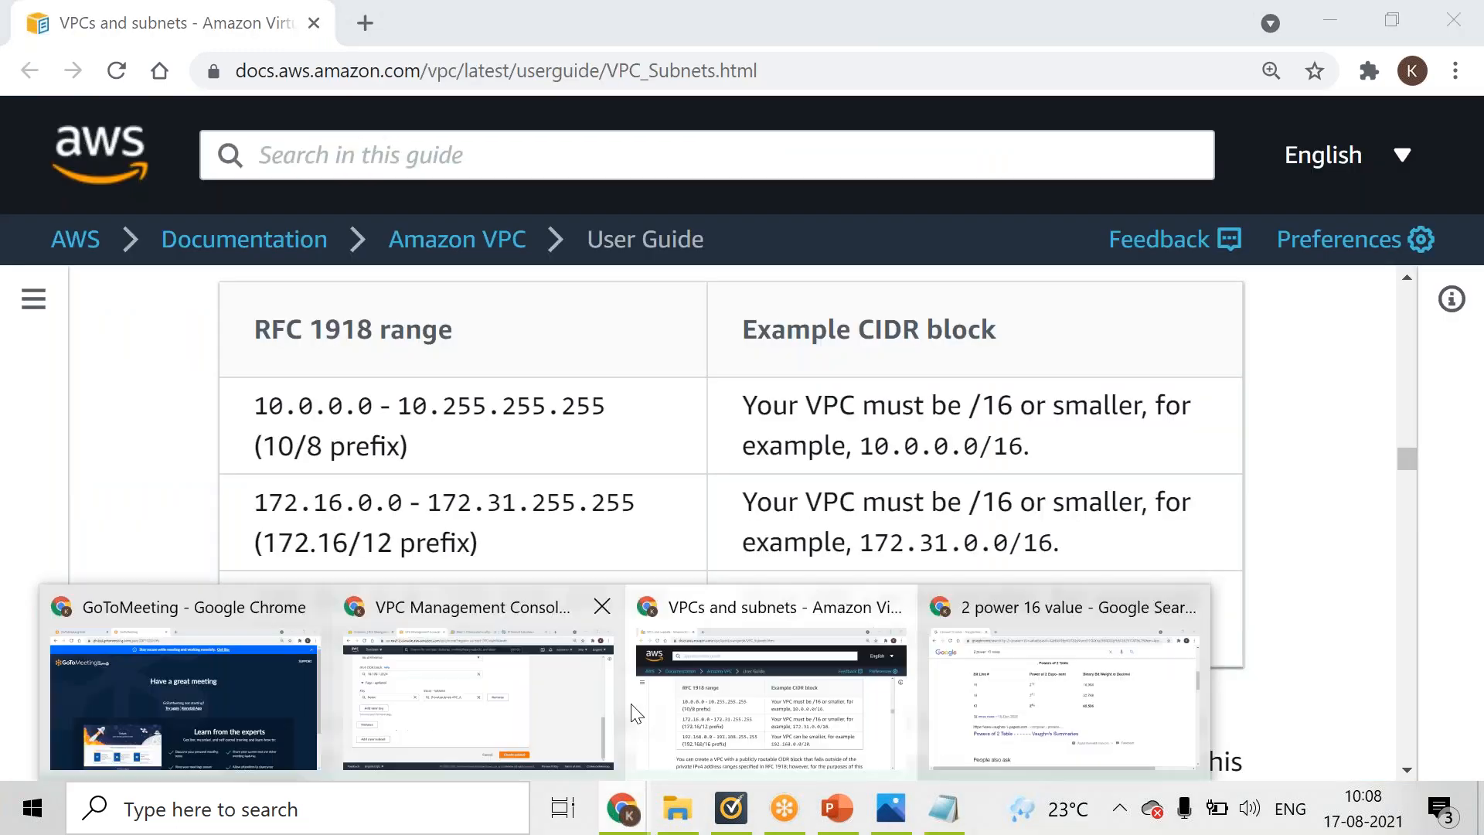
left_click(587, 701)
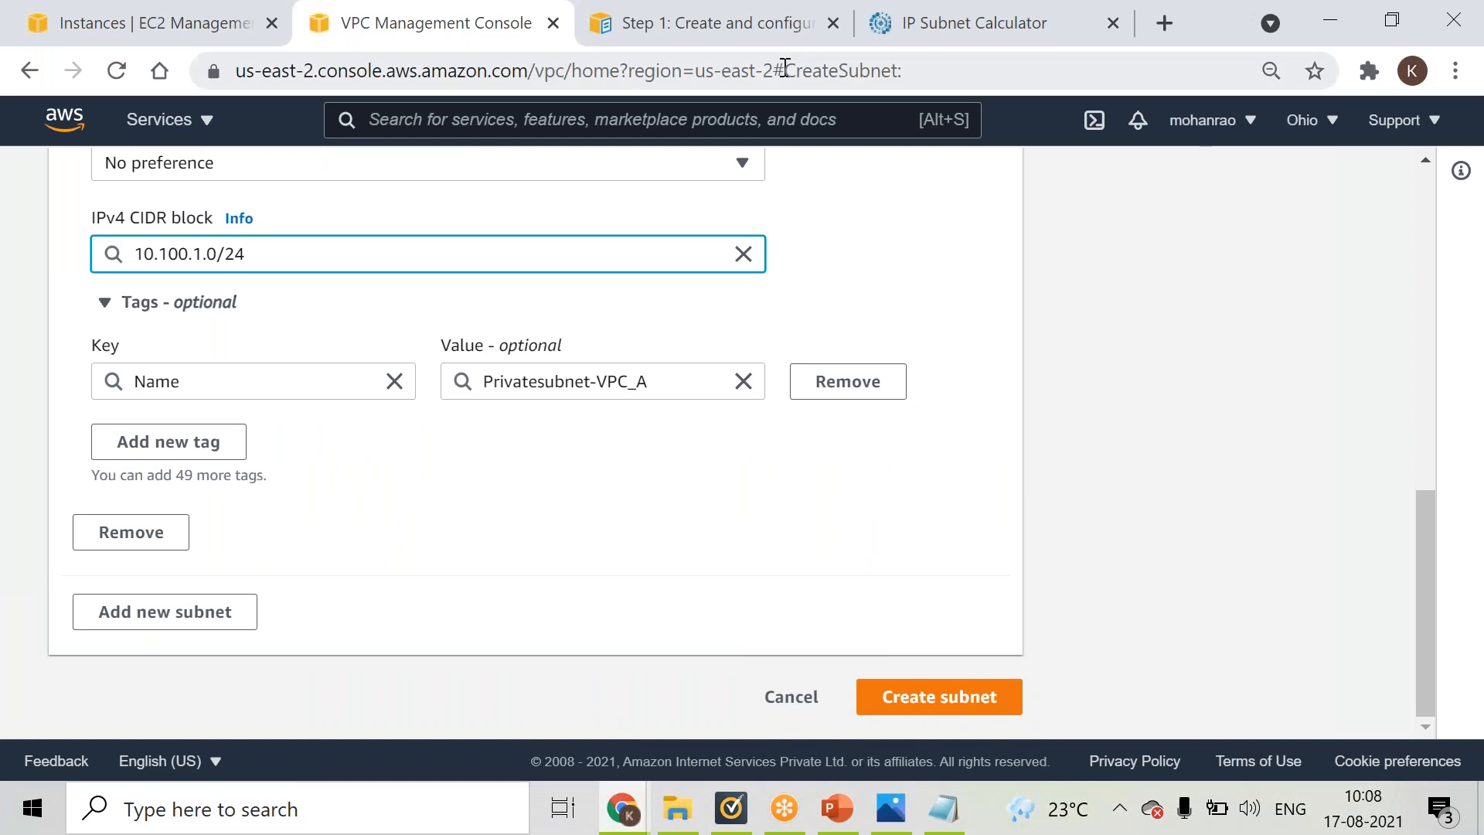
- Examine the 10.100.0.0/16 row and its IP range in the IP Subnet Calculator table
left_click(862, 40)
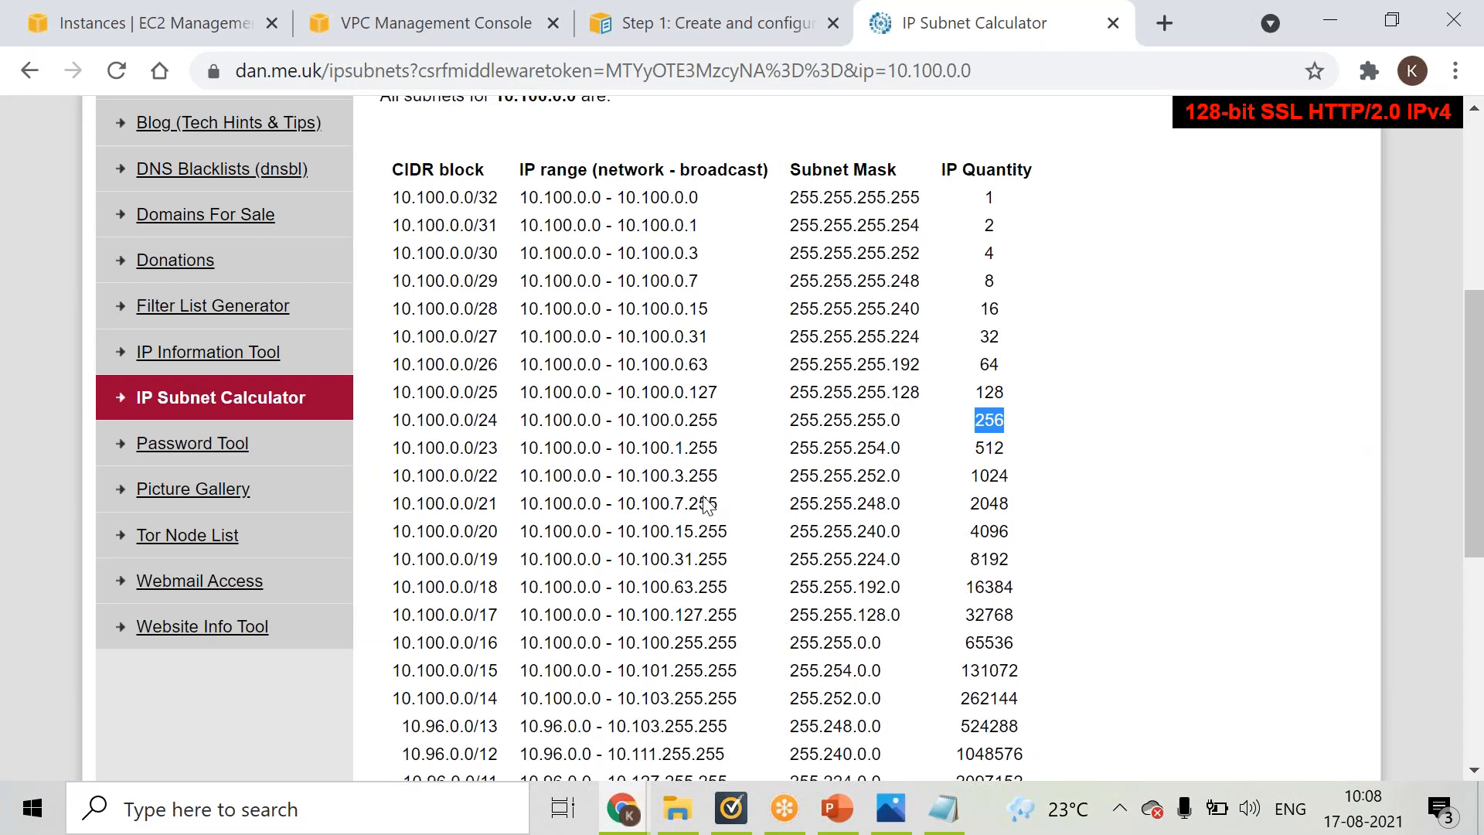
right_click(1472, 344)
left_click(591, 642)
right_click(541, 621)
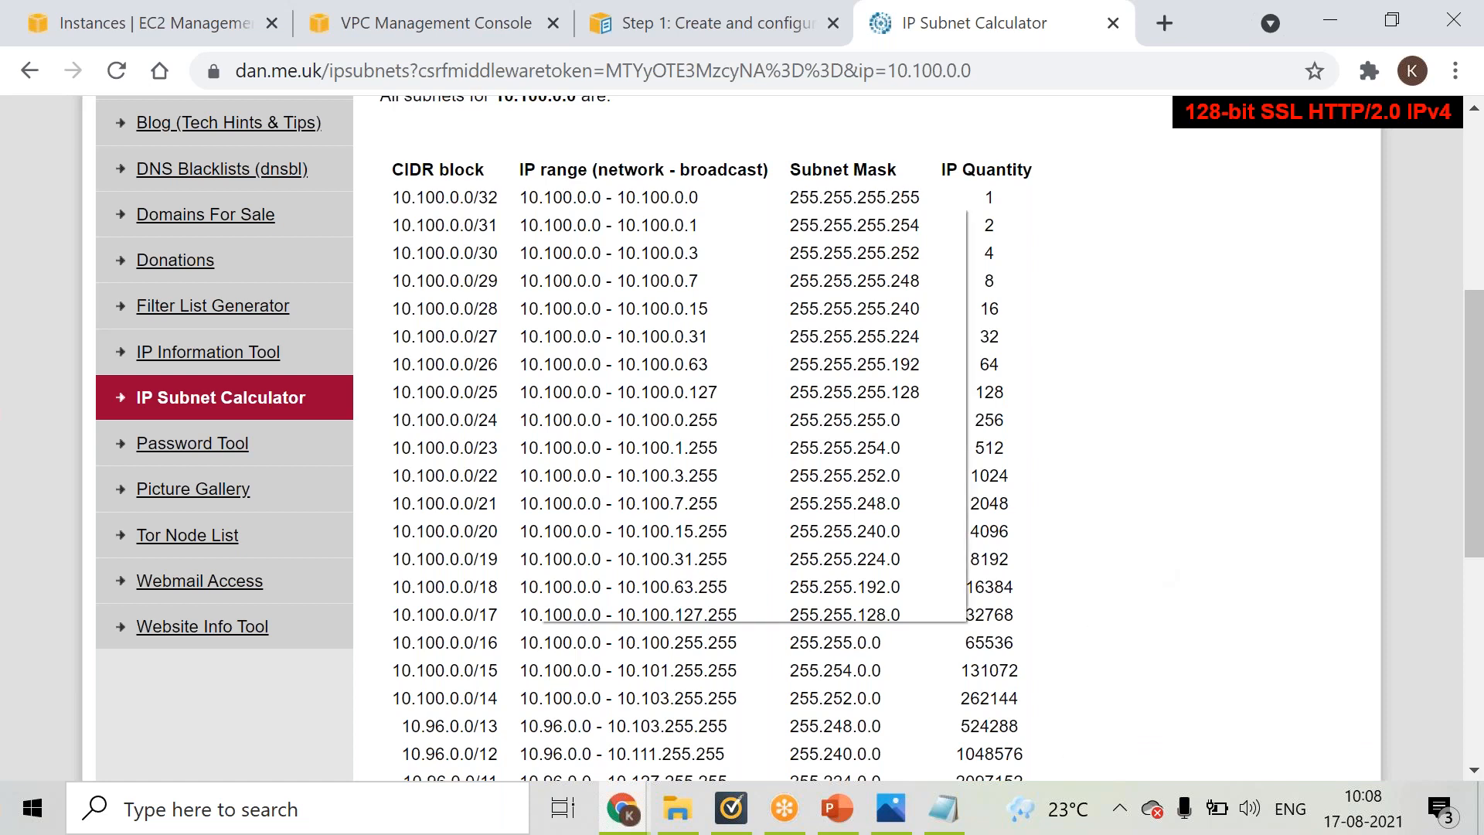
triple_click(387, 656)
left_click(391, 649)
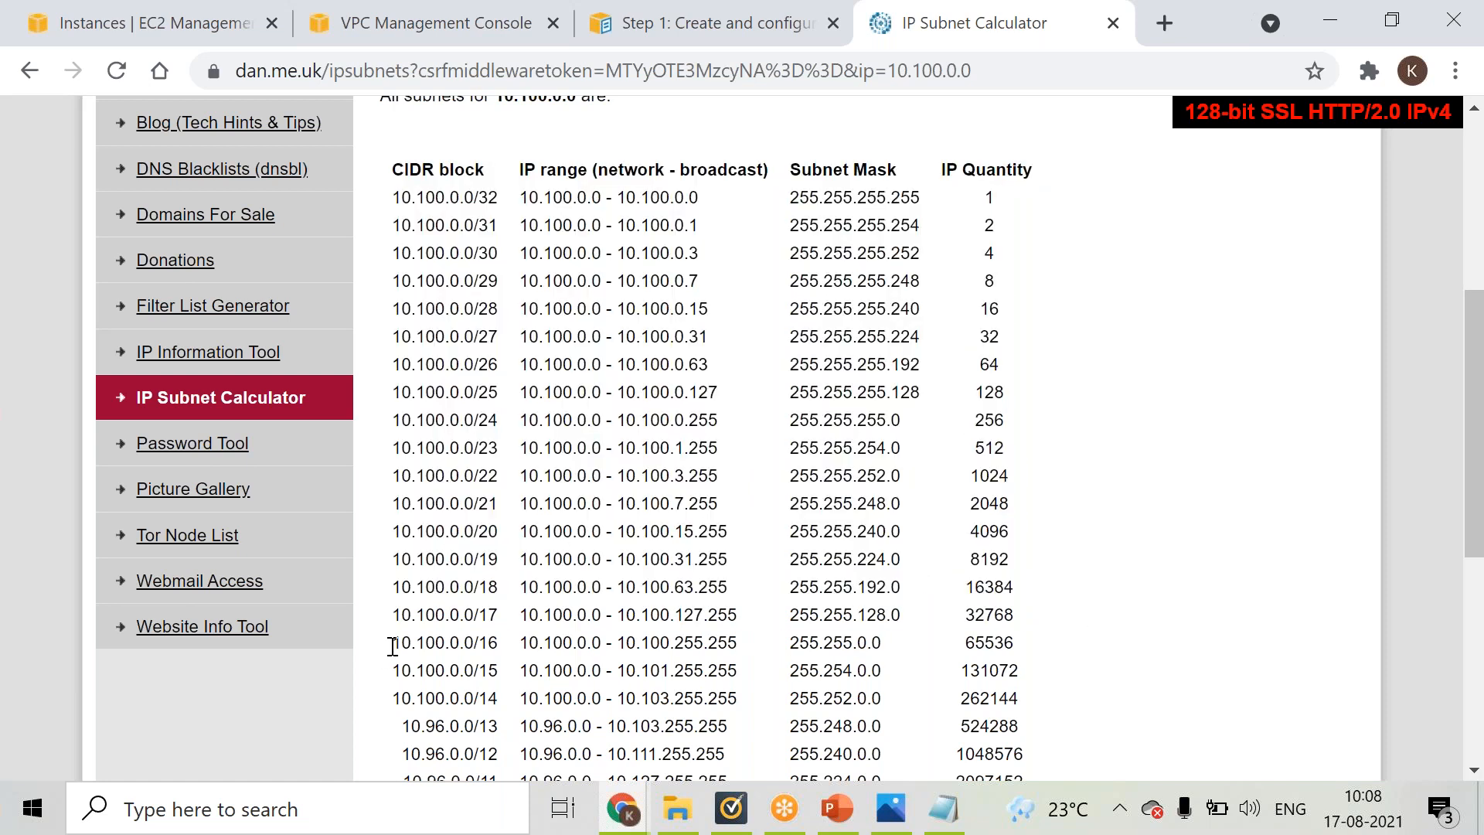
right_click(777, 649)
left_click(672, 643)
- Return to the AWS subnet form and create the Privatesubnet-VPC_A subnet
left_click(336, 35)
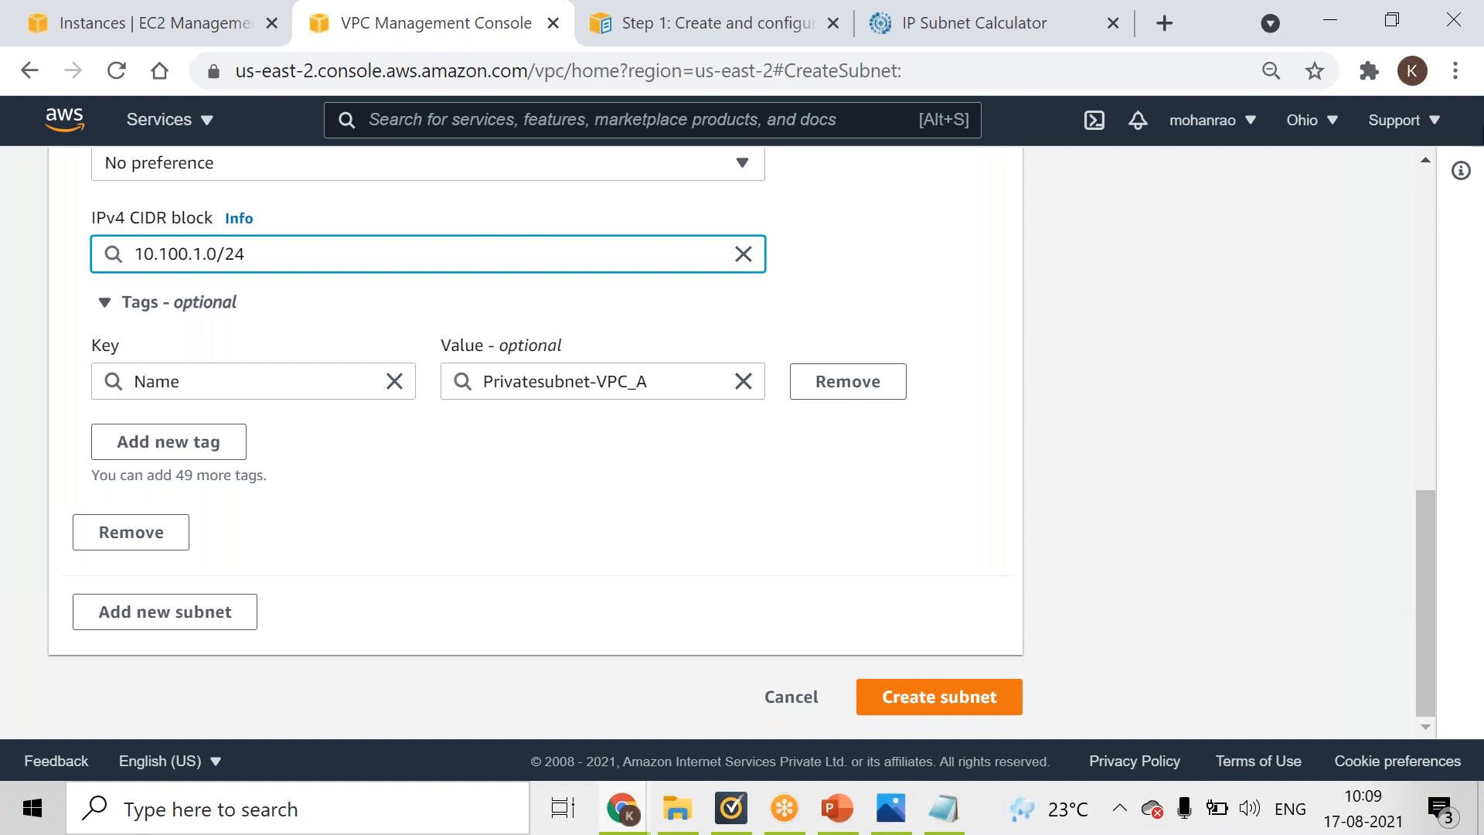
left_click(1005, 702)
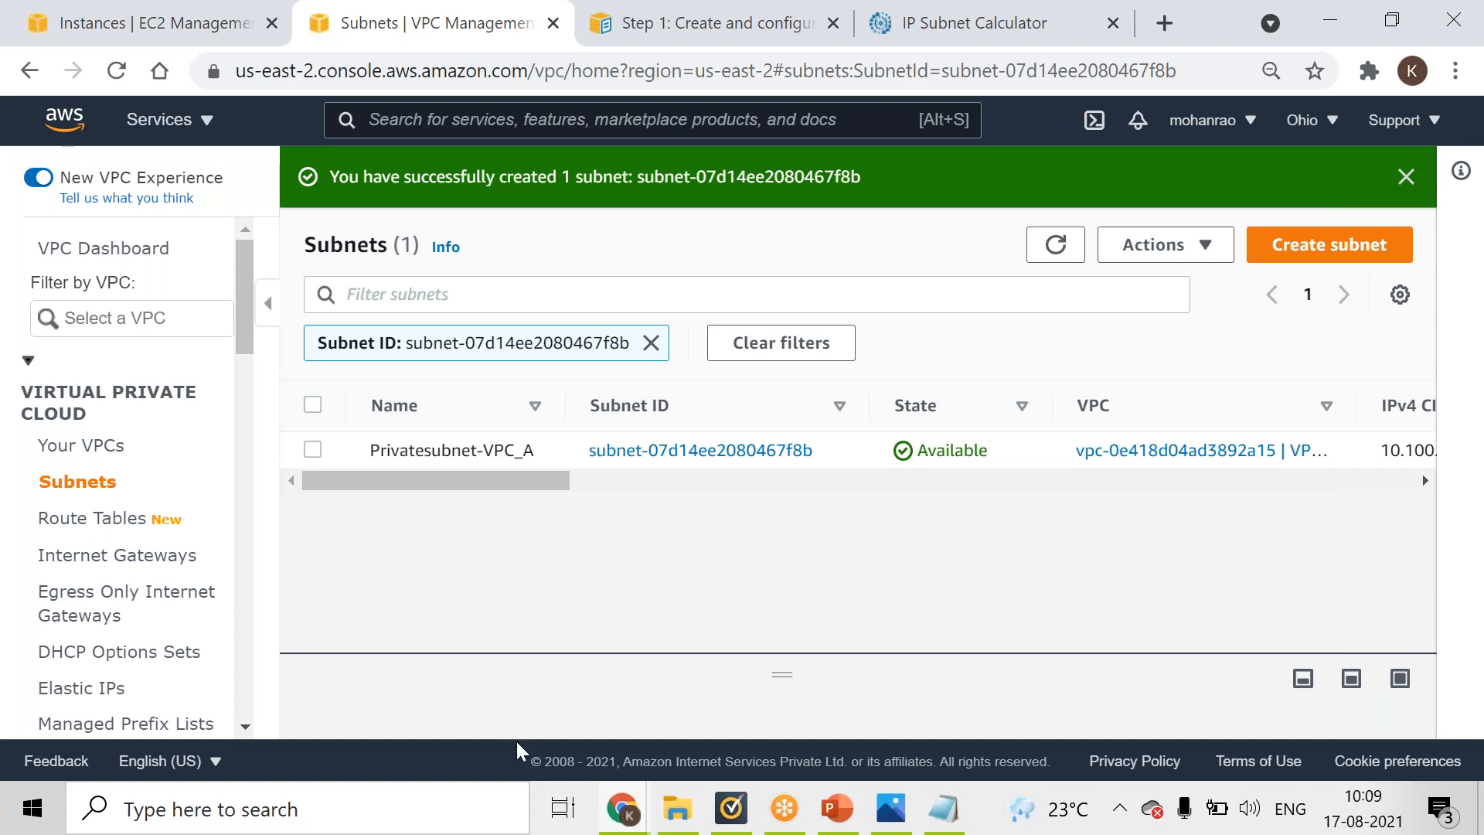
- Create an internet gateway with the name tag IGW-VPC_A
left_click(184, 567)
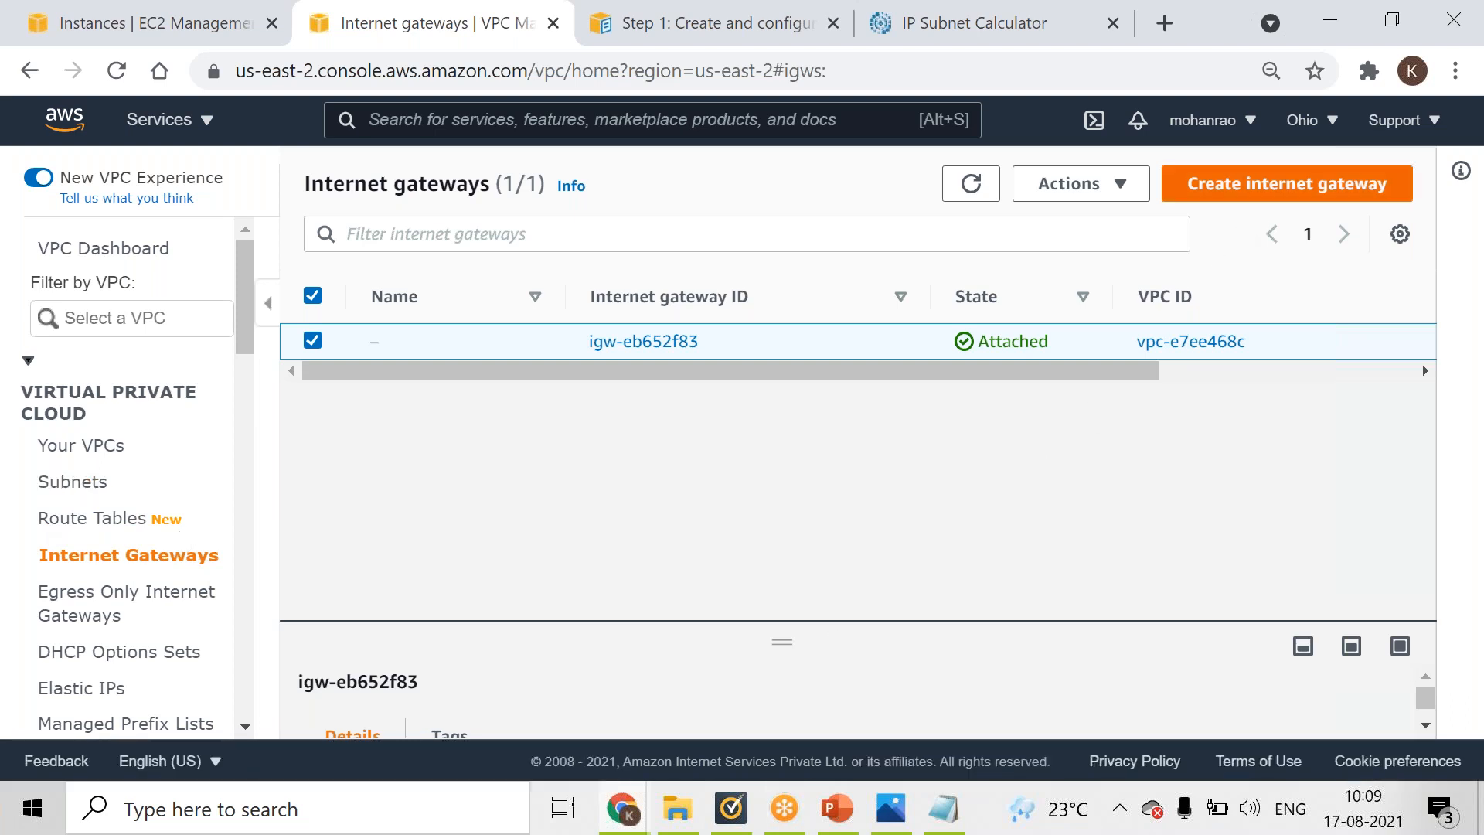
left_click(1271, 202)
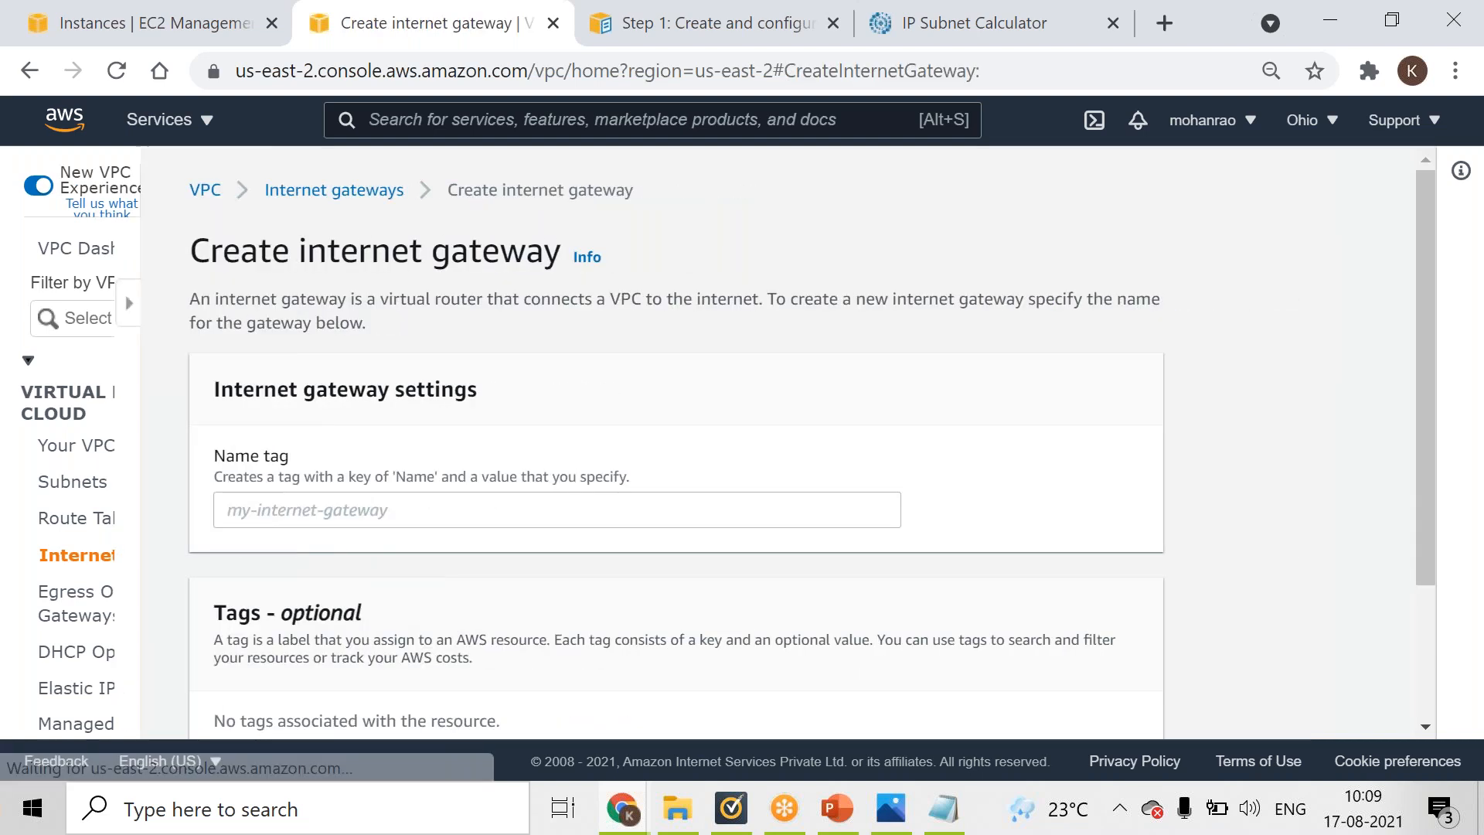
left_click(247, 512)
type("IGW-VPC")
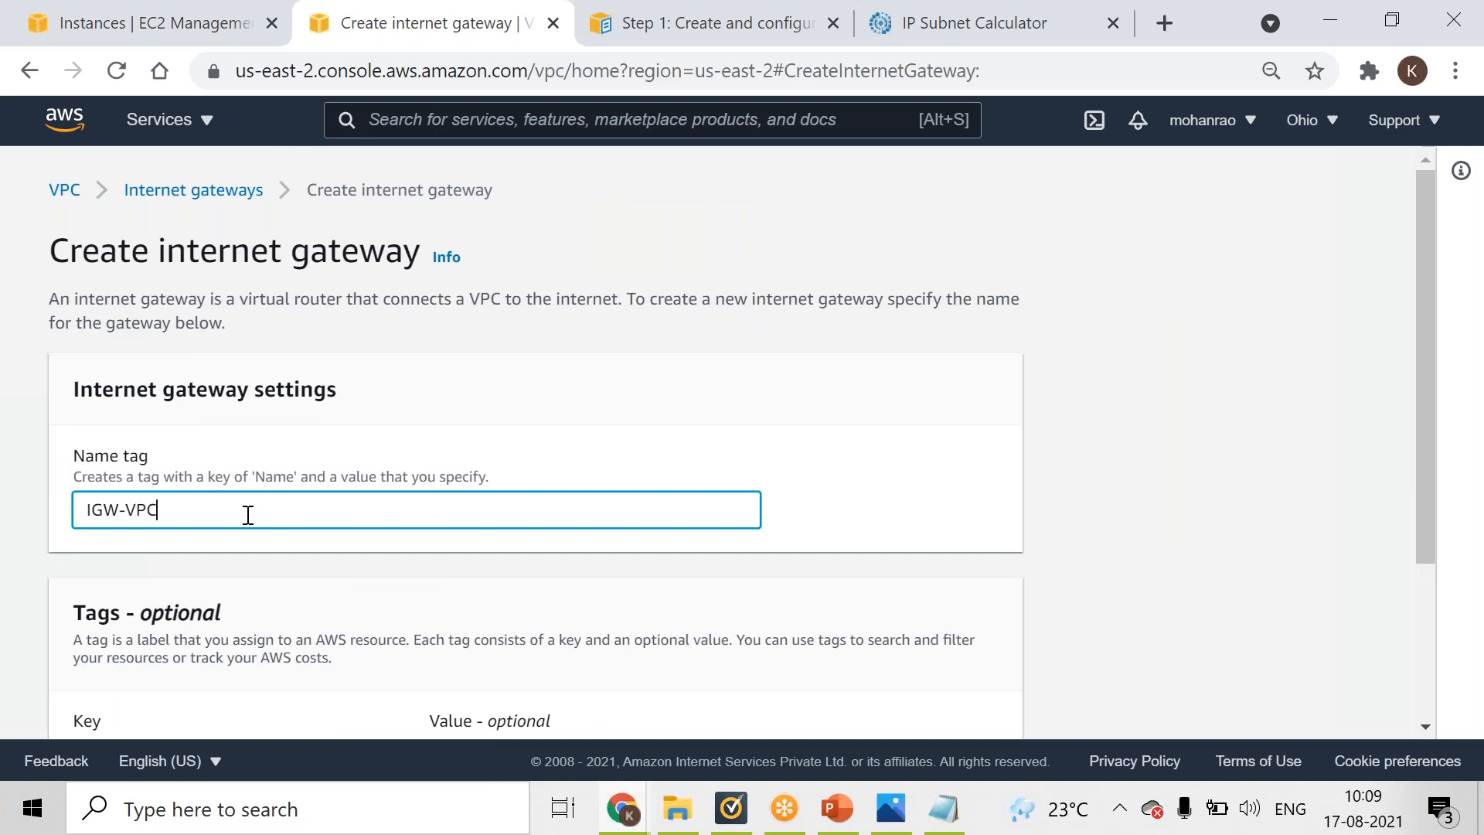
type("_A")
key("BackSpace")
type("A")
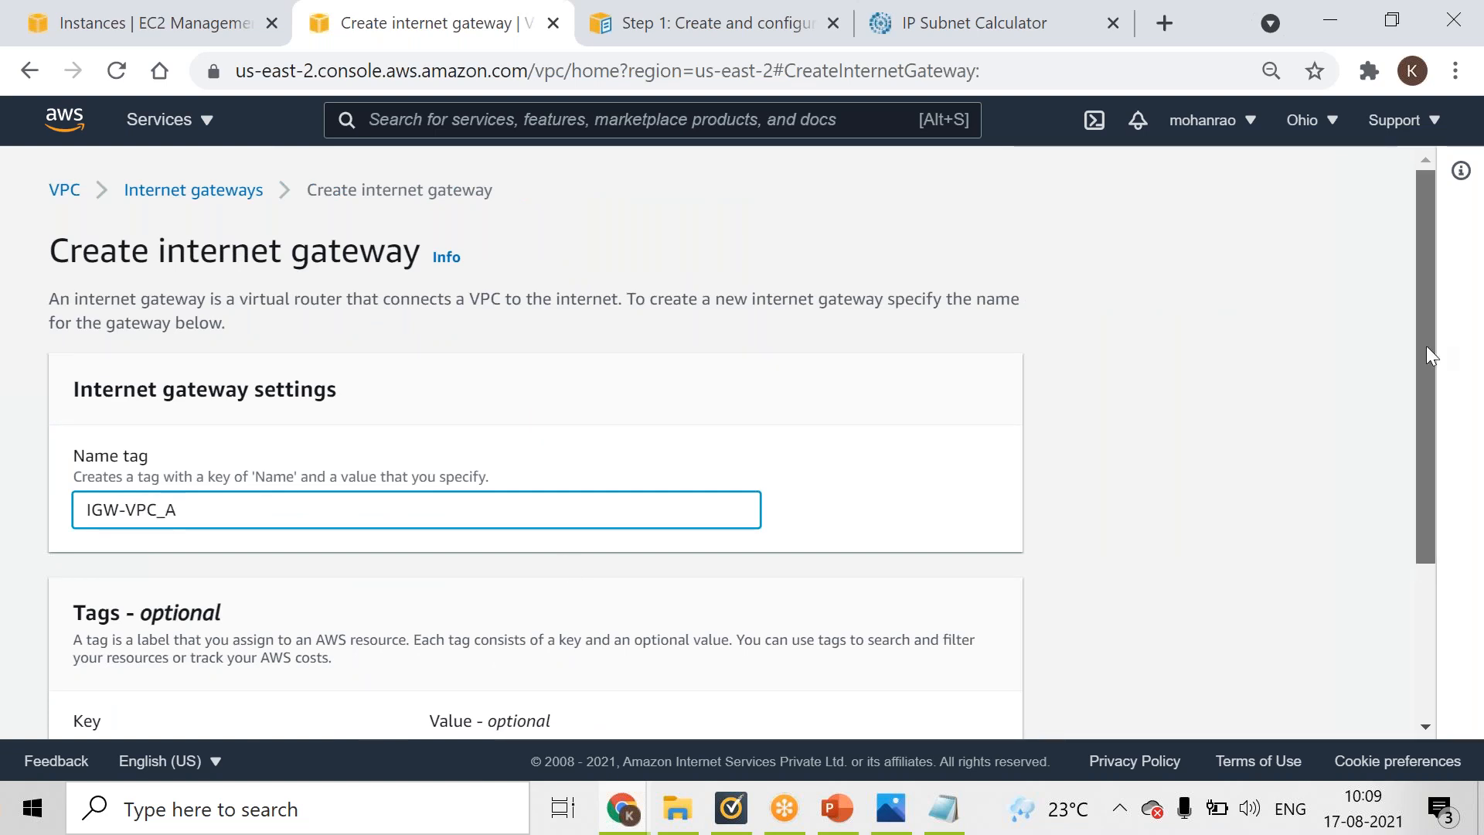
left_click_drag(1426, 346, 1360, 596)
left_click(881, 705)
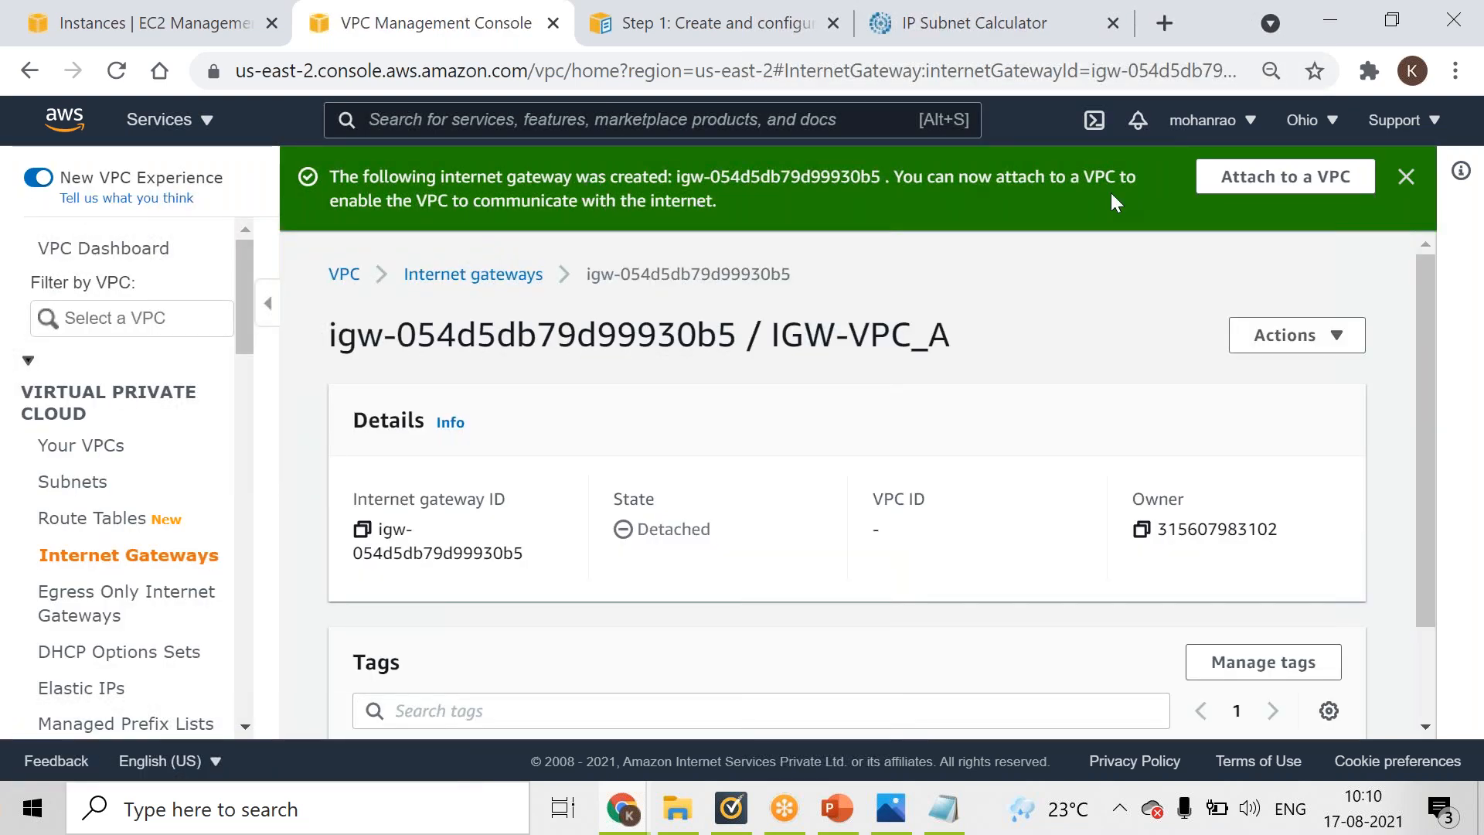
- Attach the IGW-VPC_A internet gateway to VPC_A
left_click(1284, 178)
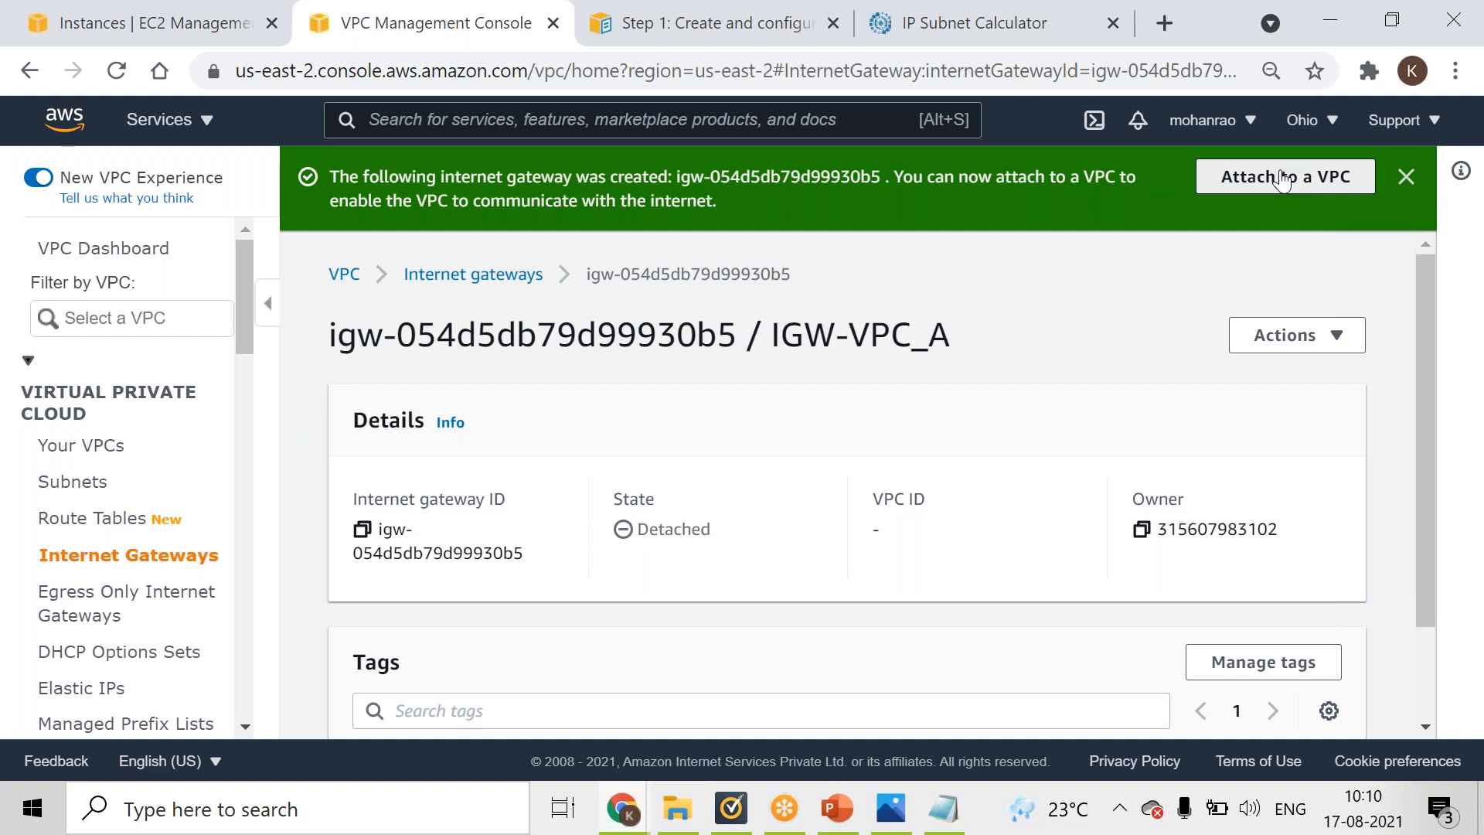
left_click(242, 471)
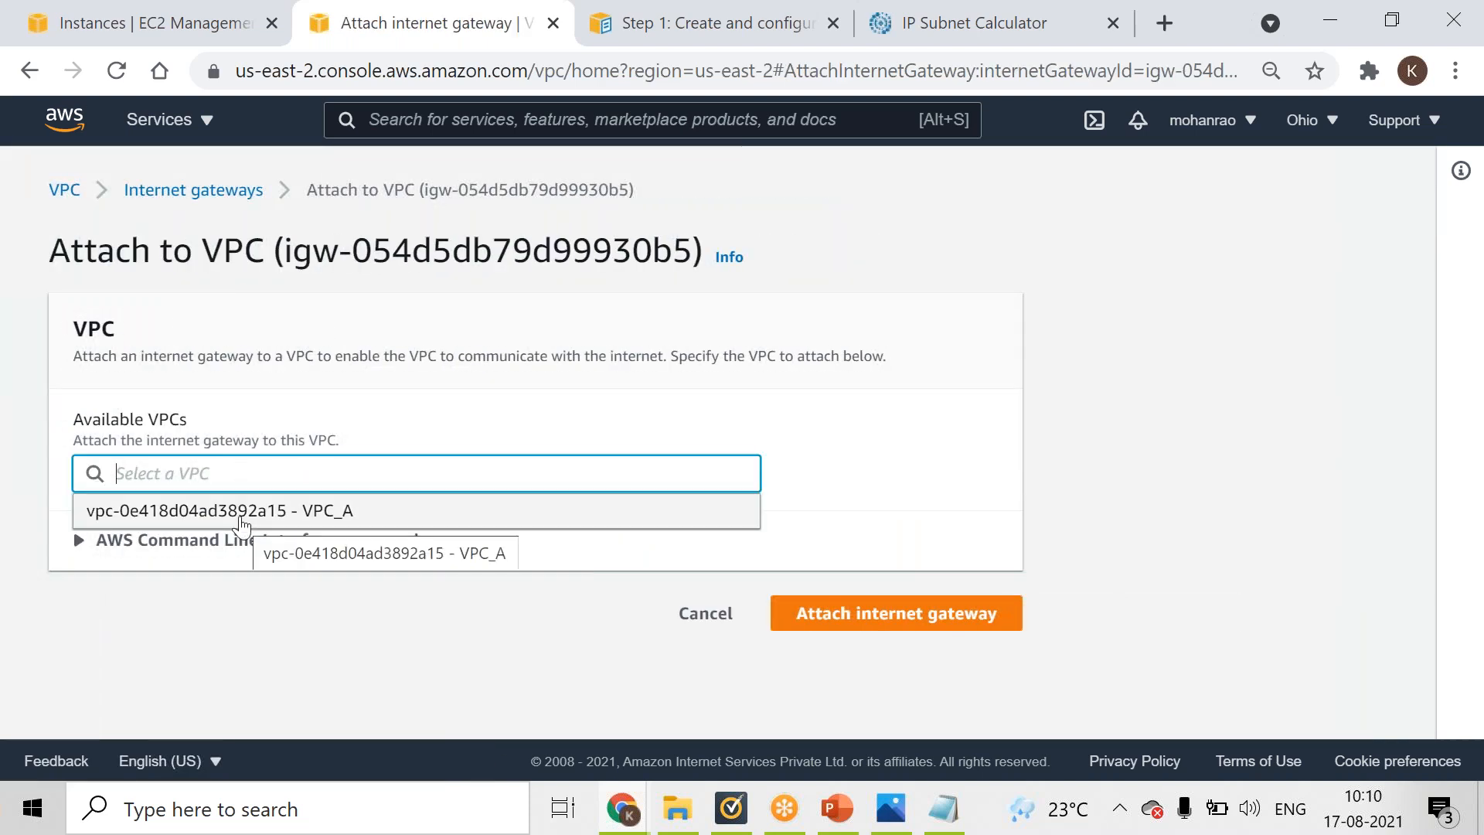
left_click(241, 516)
left_click(846, 618)
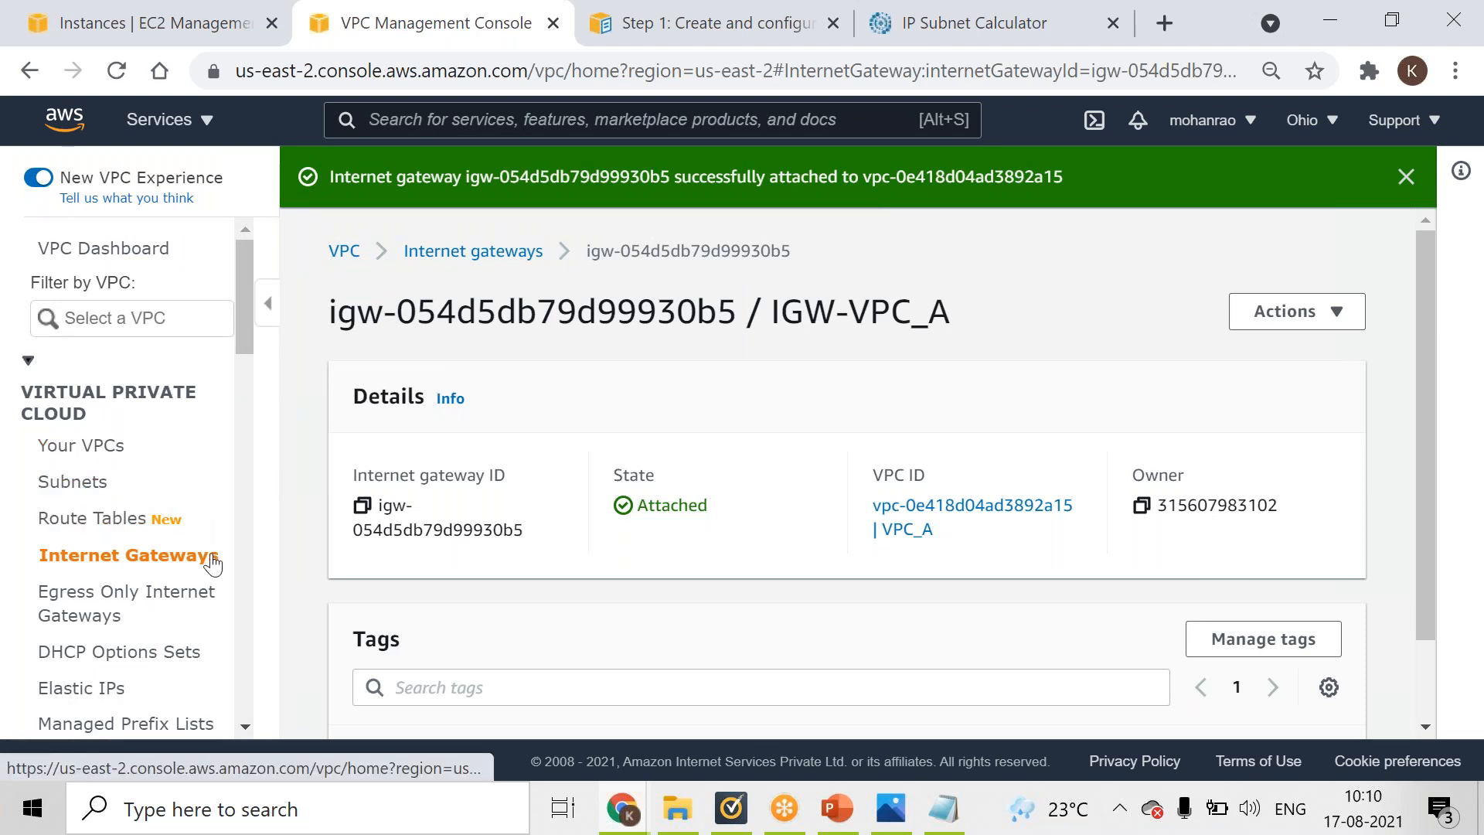
- Check which VPC the existing route table belongs to and start a new route table named Publicroute-VPC-A
left_click(144, 519)
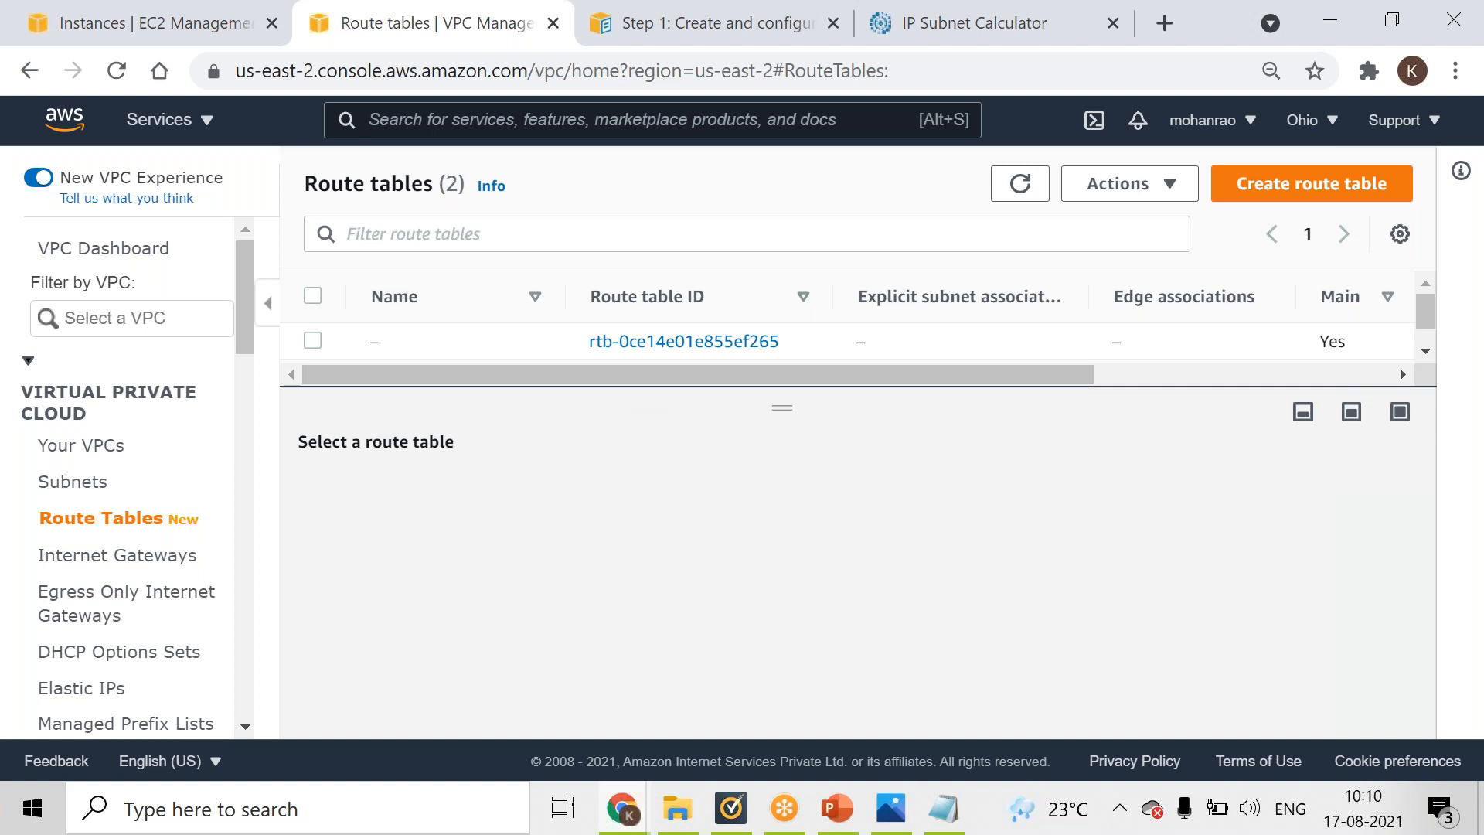
left_click(1170, 373)
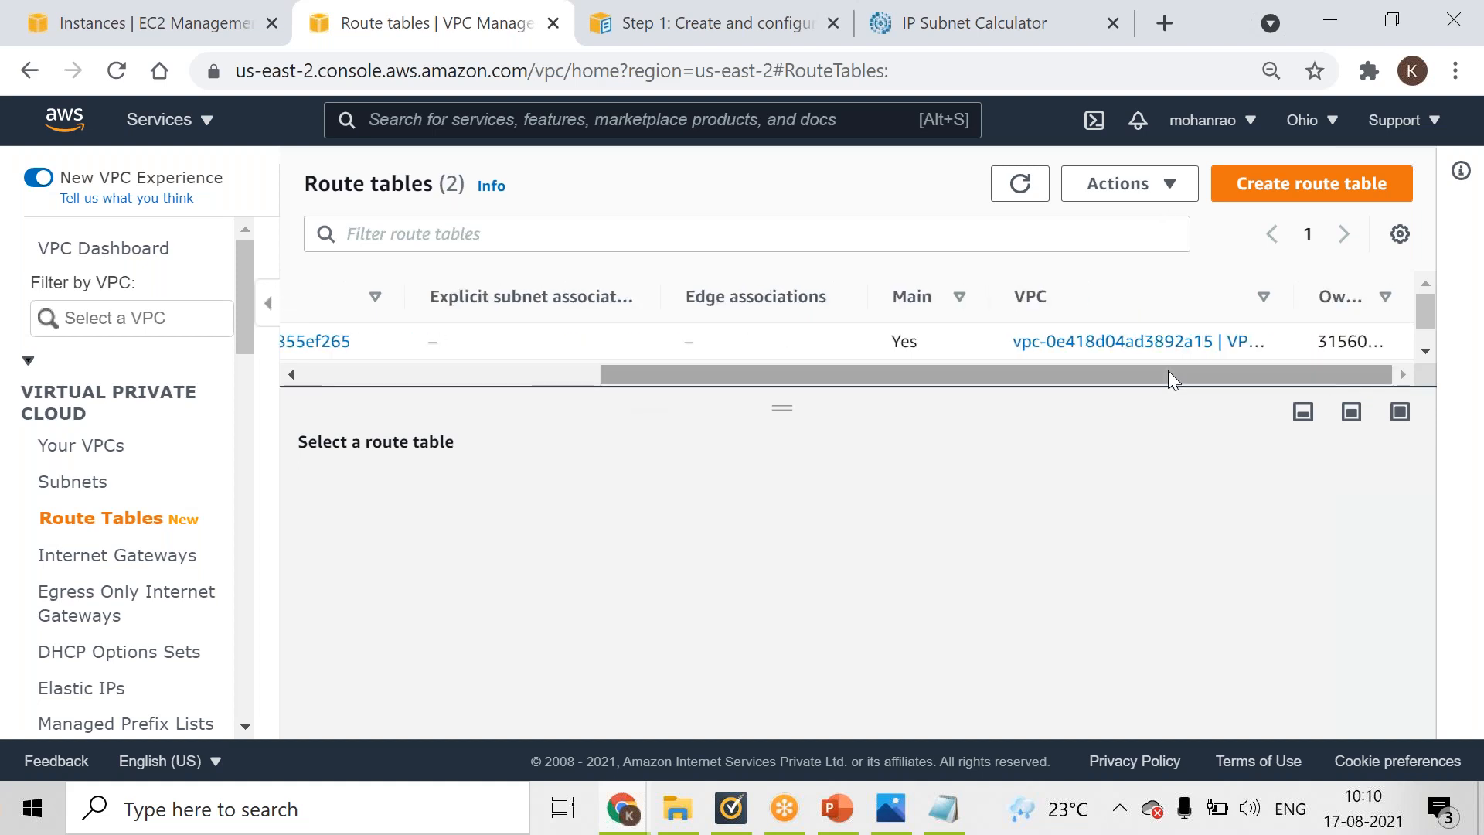
left_click_drag(1136, 370, 465, 367)
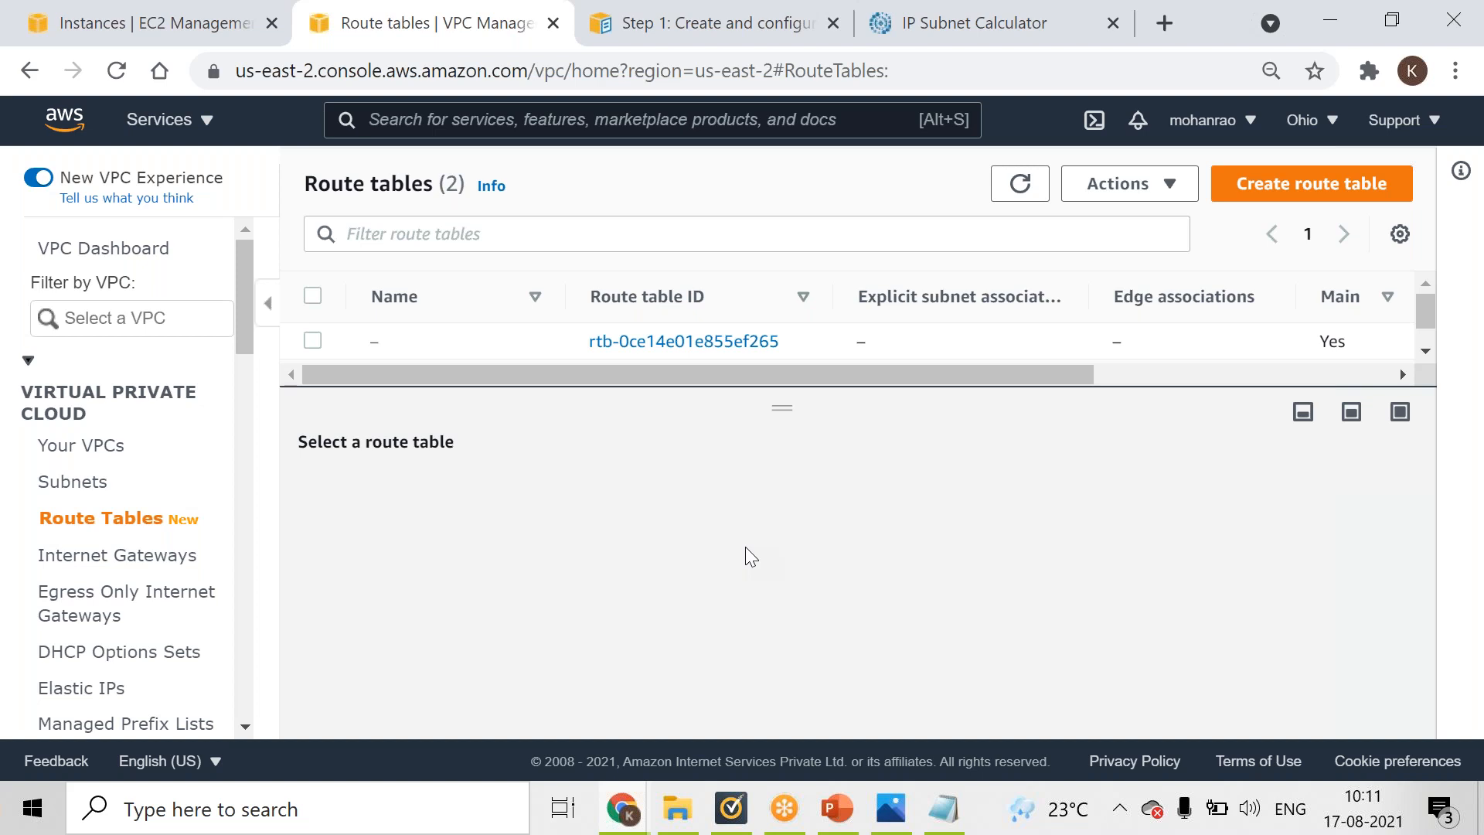
left_click(1292, 187)
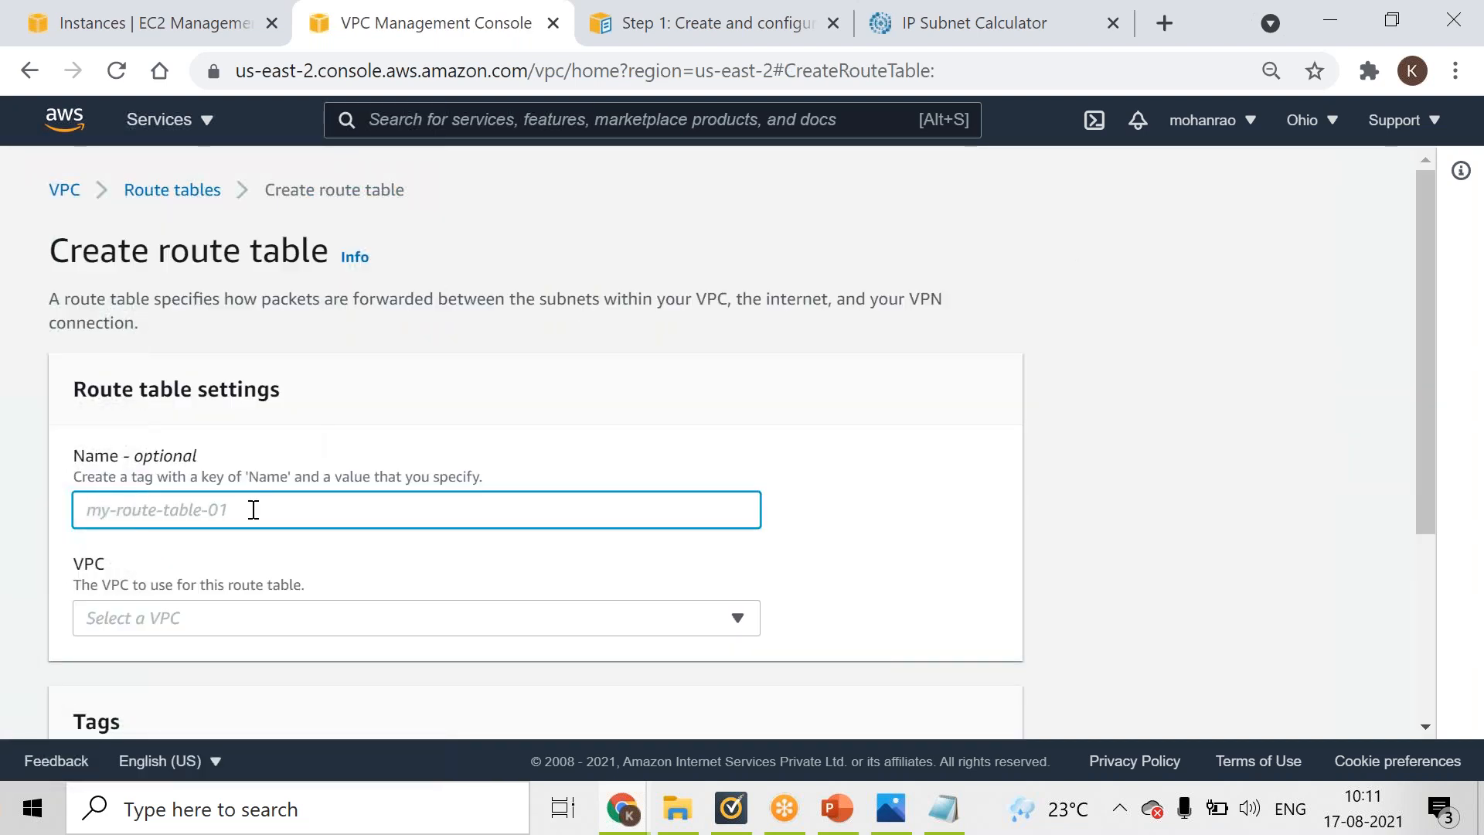
type("Pu")
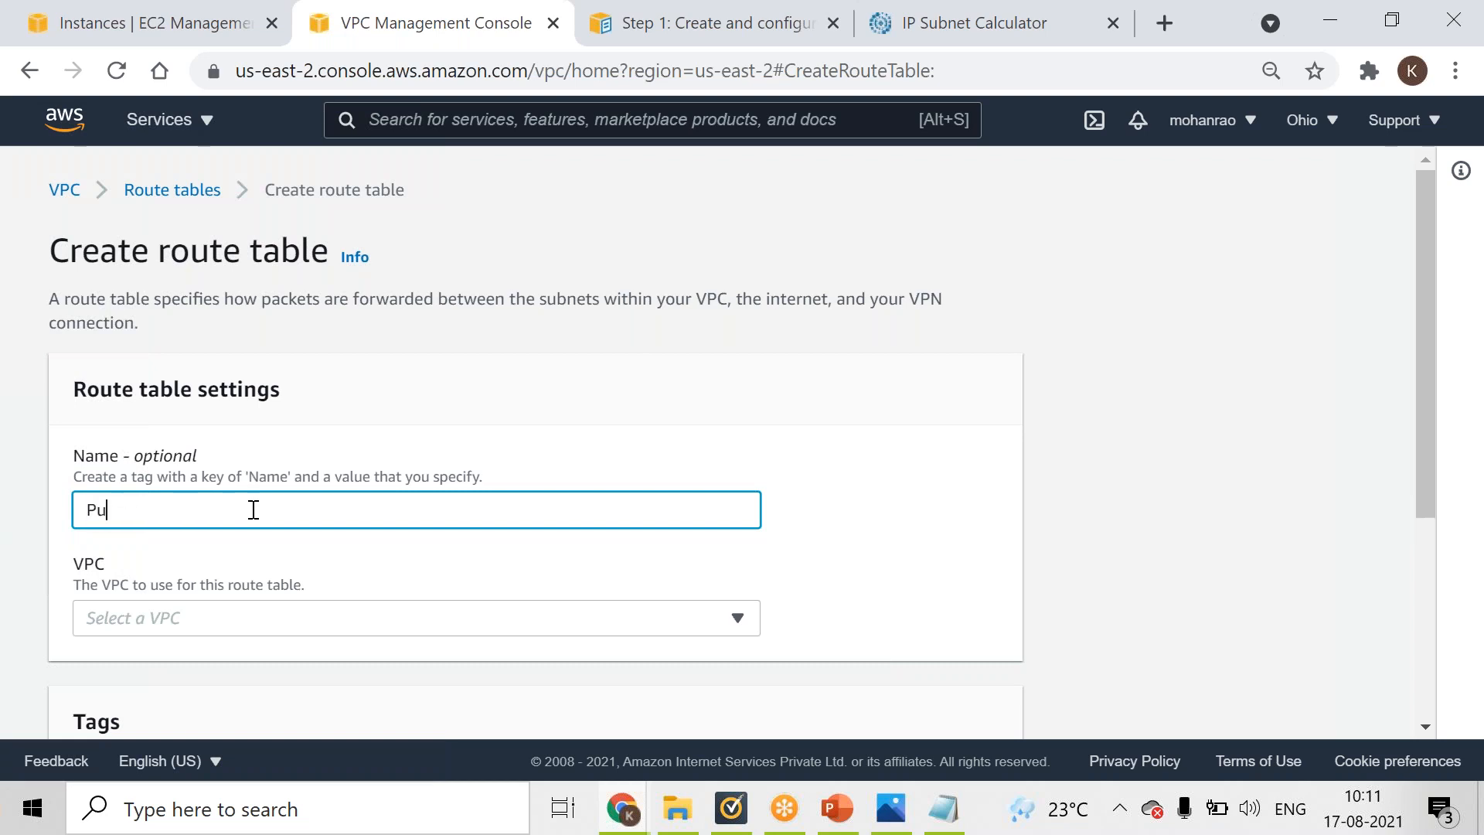
type("blicroute-VPC-A")
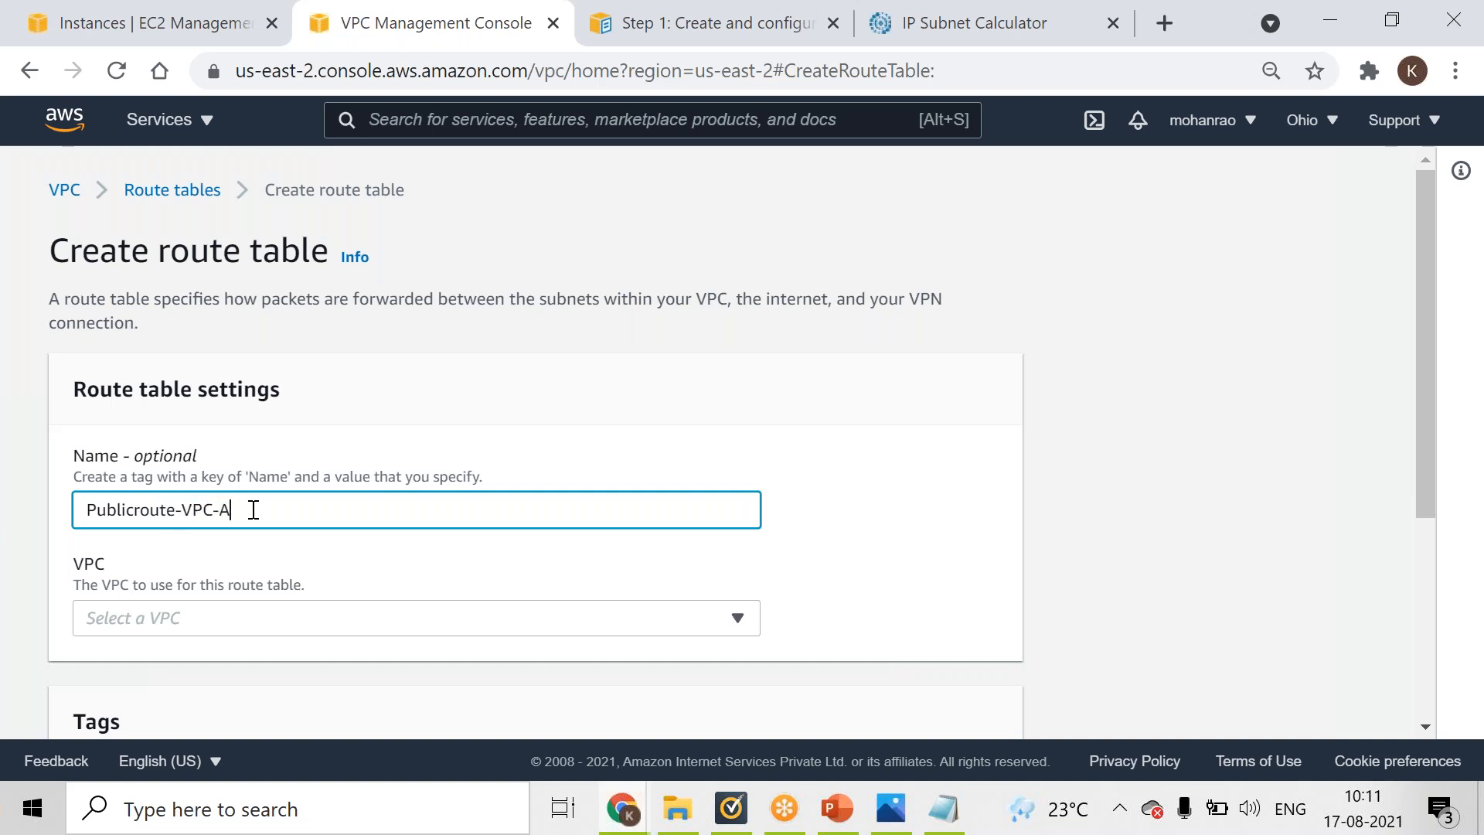
- Assign VPC_A to the Publicroute-VPC-A route table and create it
left_click(271, 628)
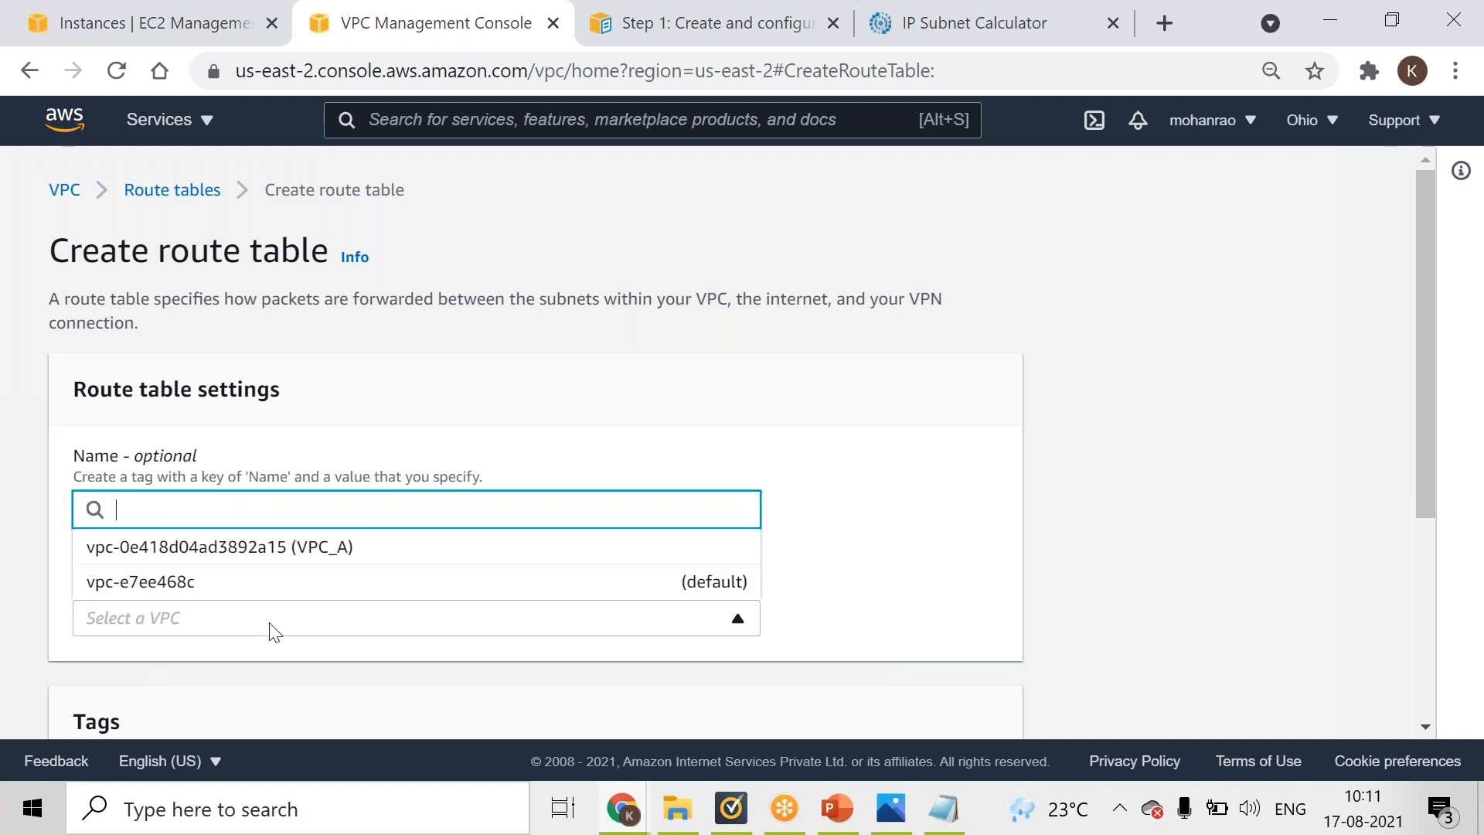
left_click(272, 550)
left_click(1426, 435)
left_click_drag(1428, 436, 1417, 690)
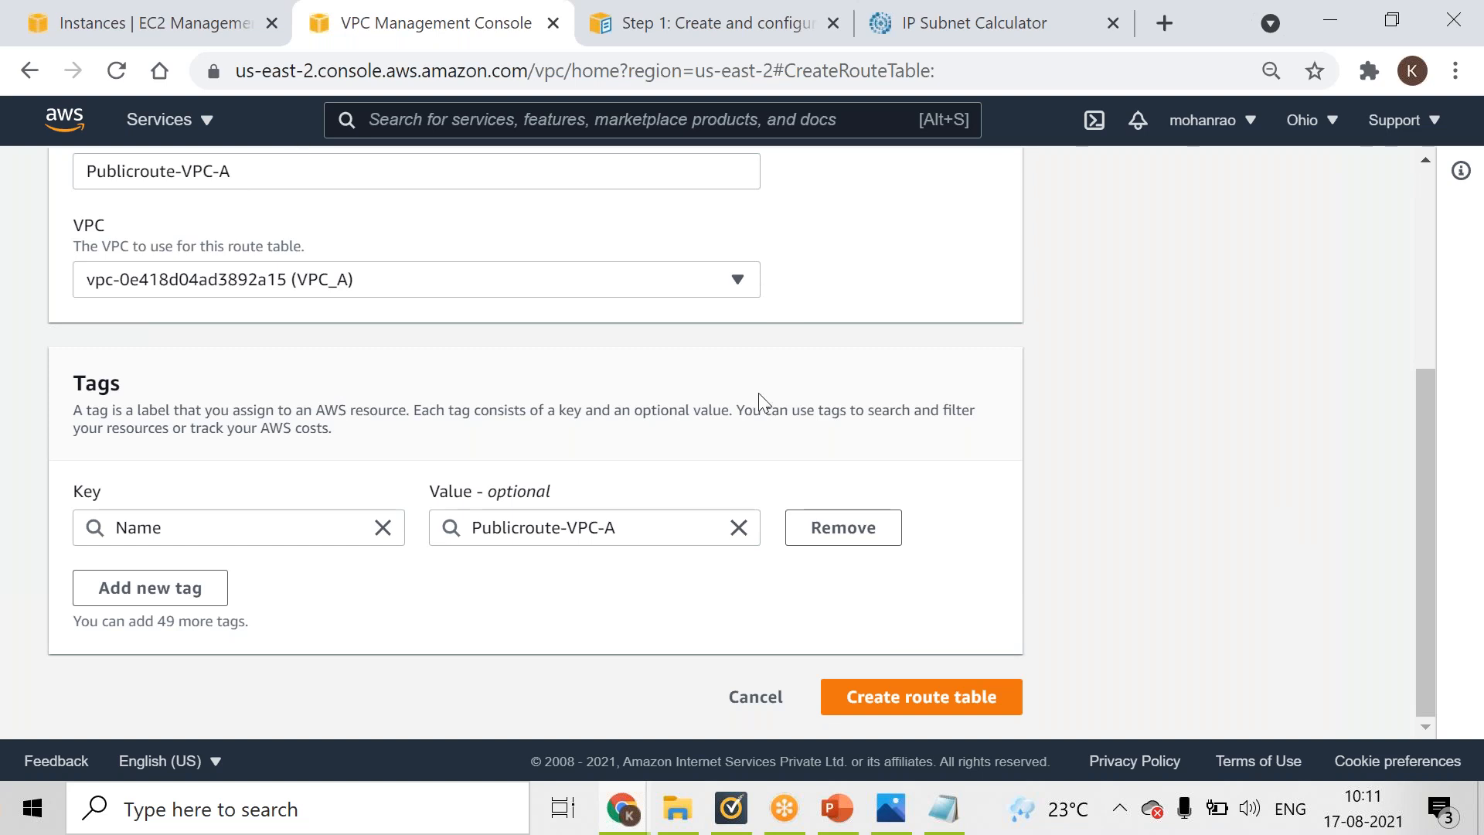
left_click(839, 696)
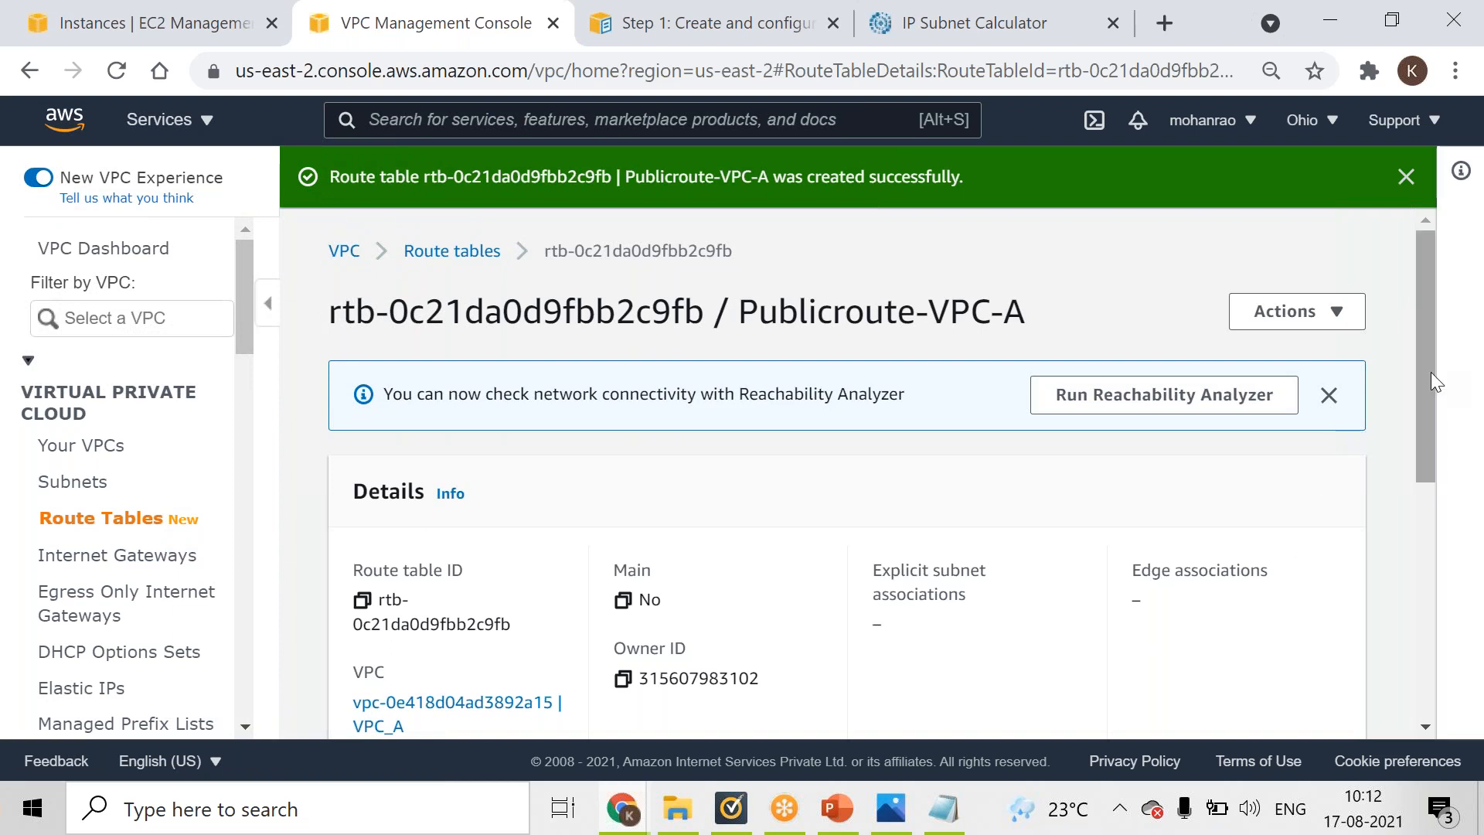
- Associate the Publicsubnet-VPC-A subnet with the Publicroute-VPC-A route table and save the association
left_click(1333, 310)
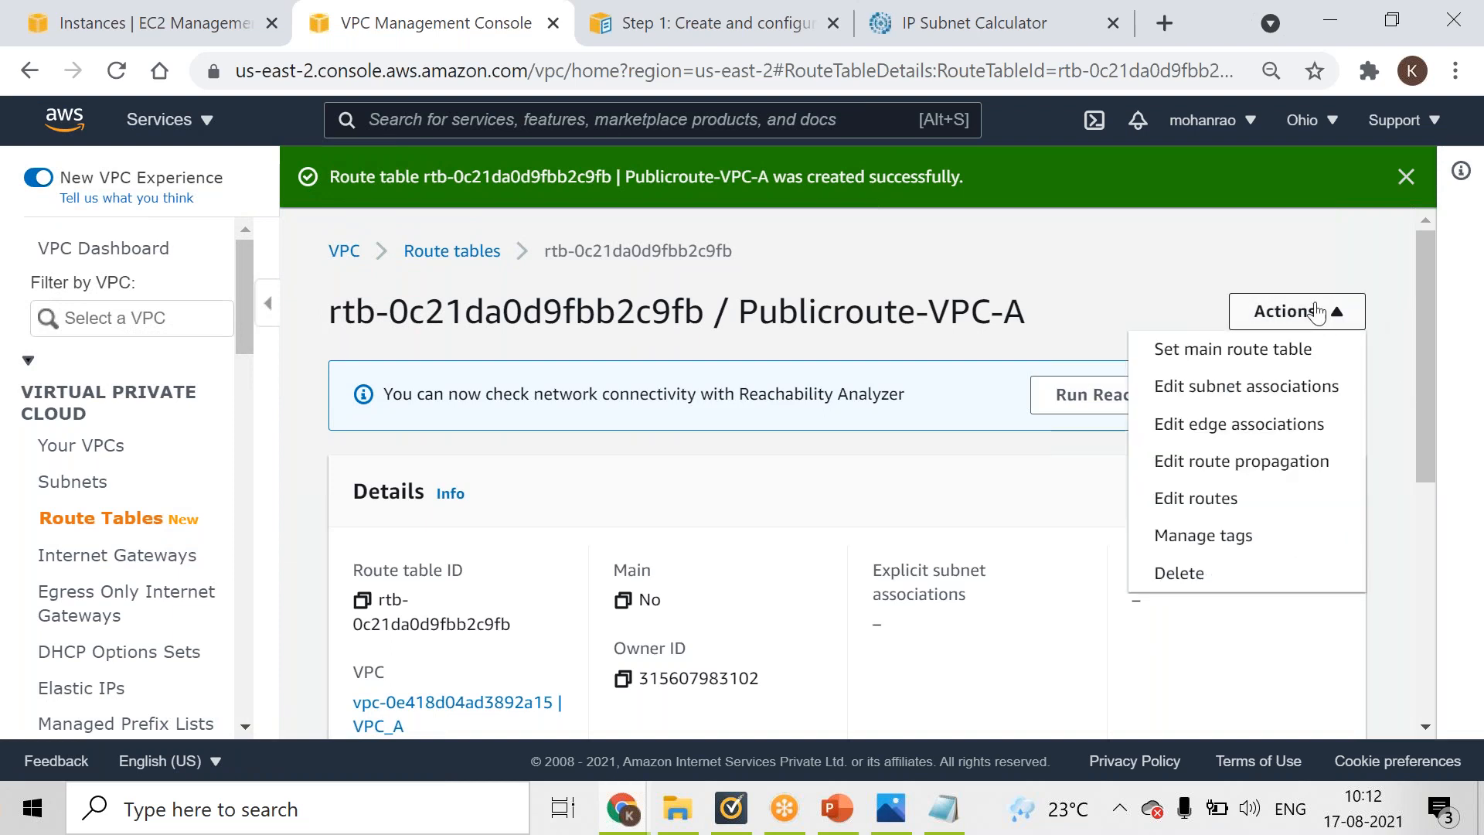
left_click(1179, 402)
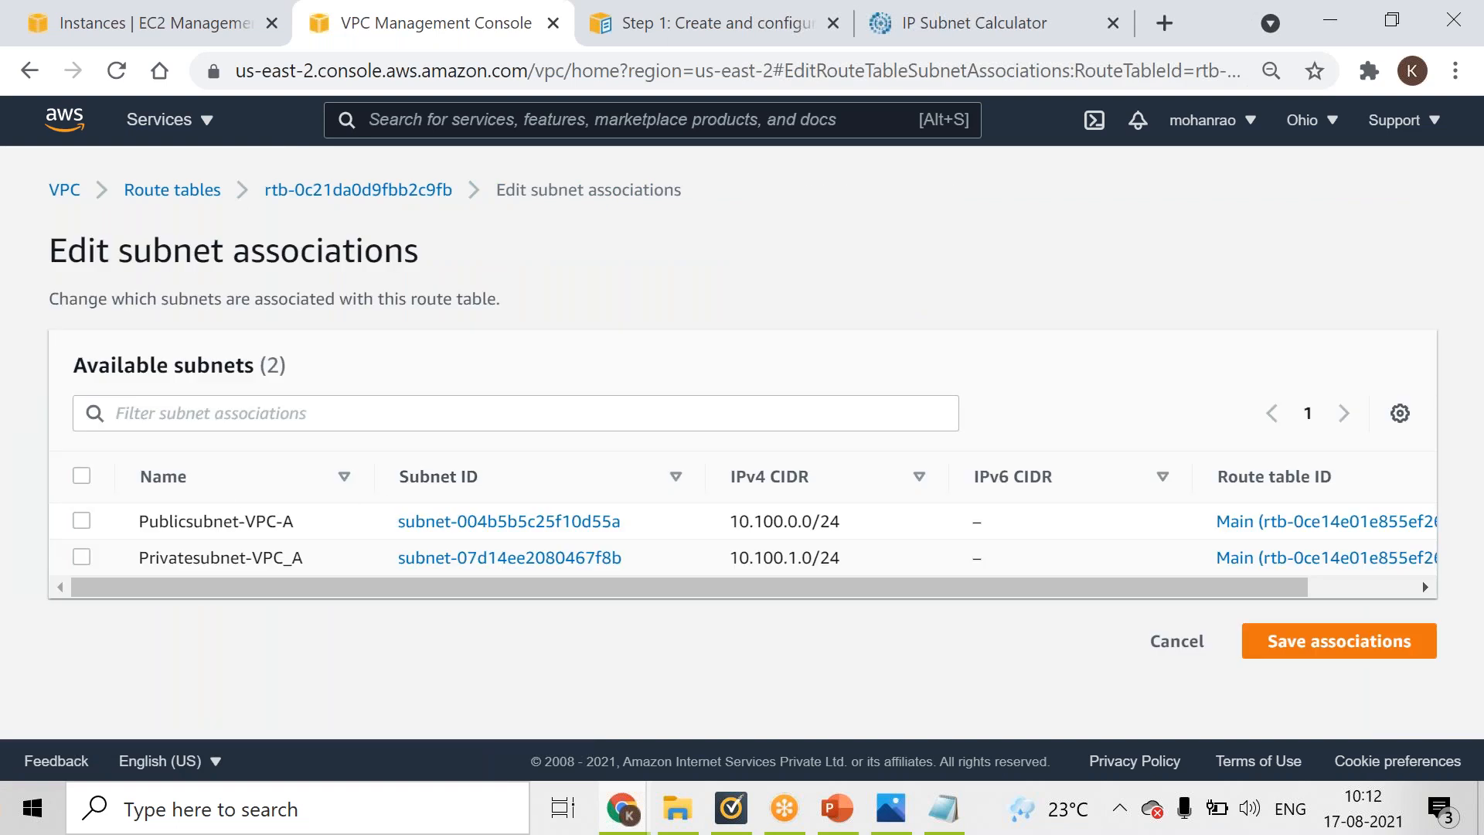
left_click(82, 522)
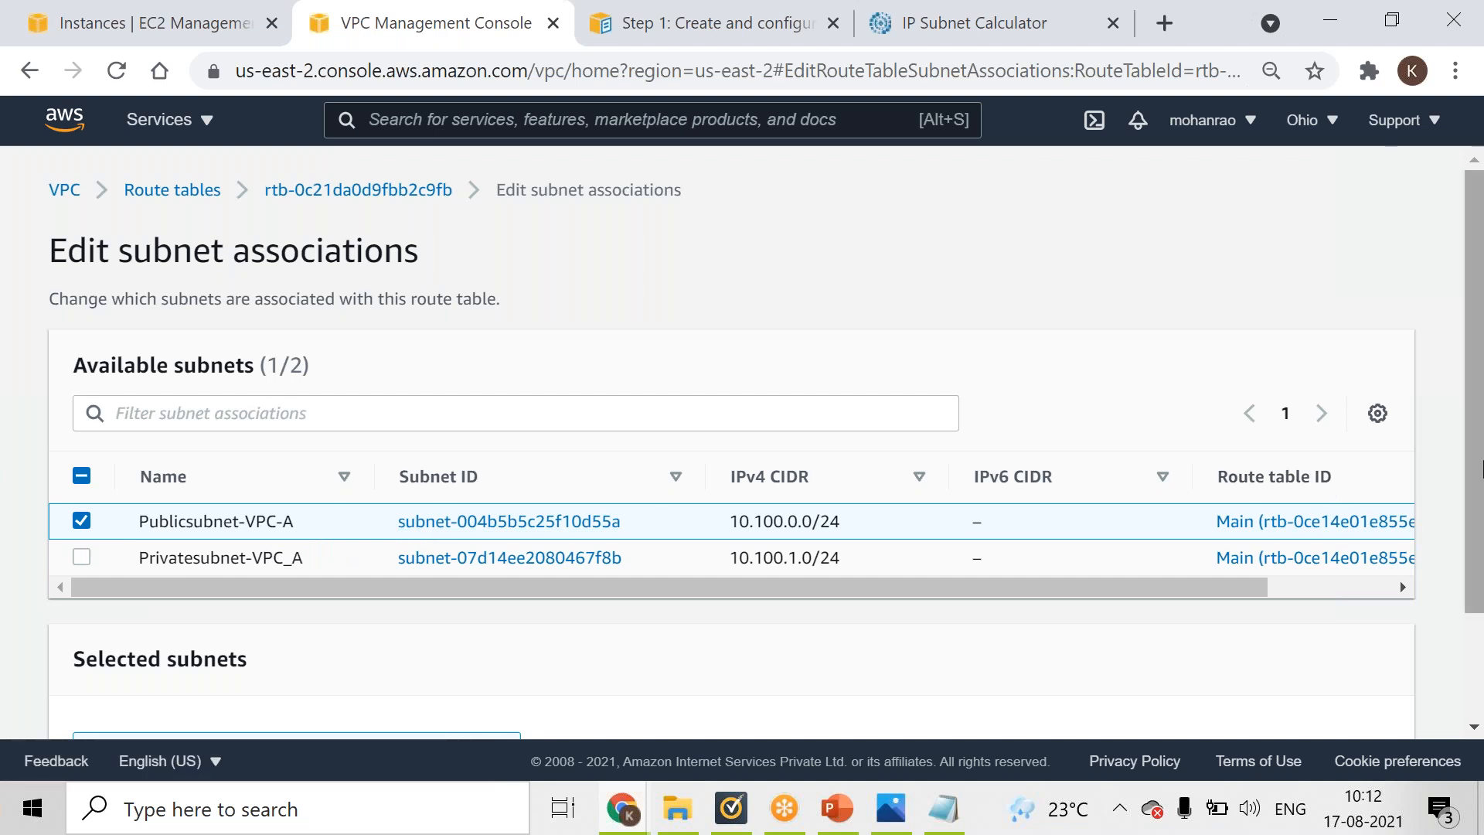
scroll(1312, 538, "down", 2)
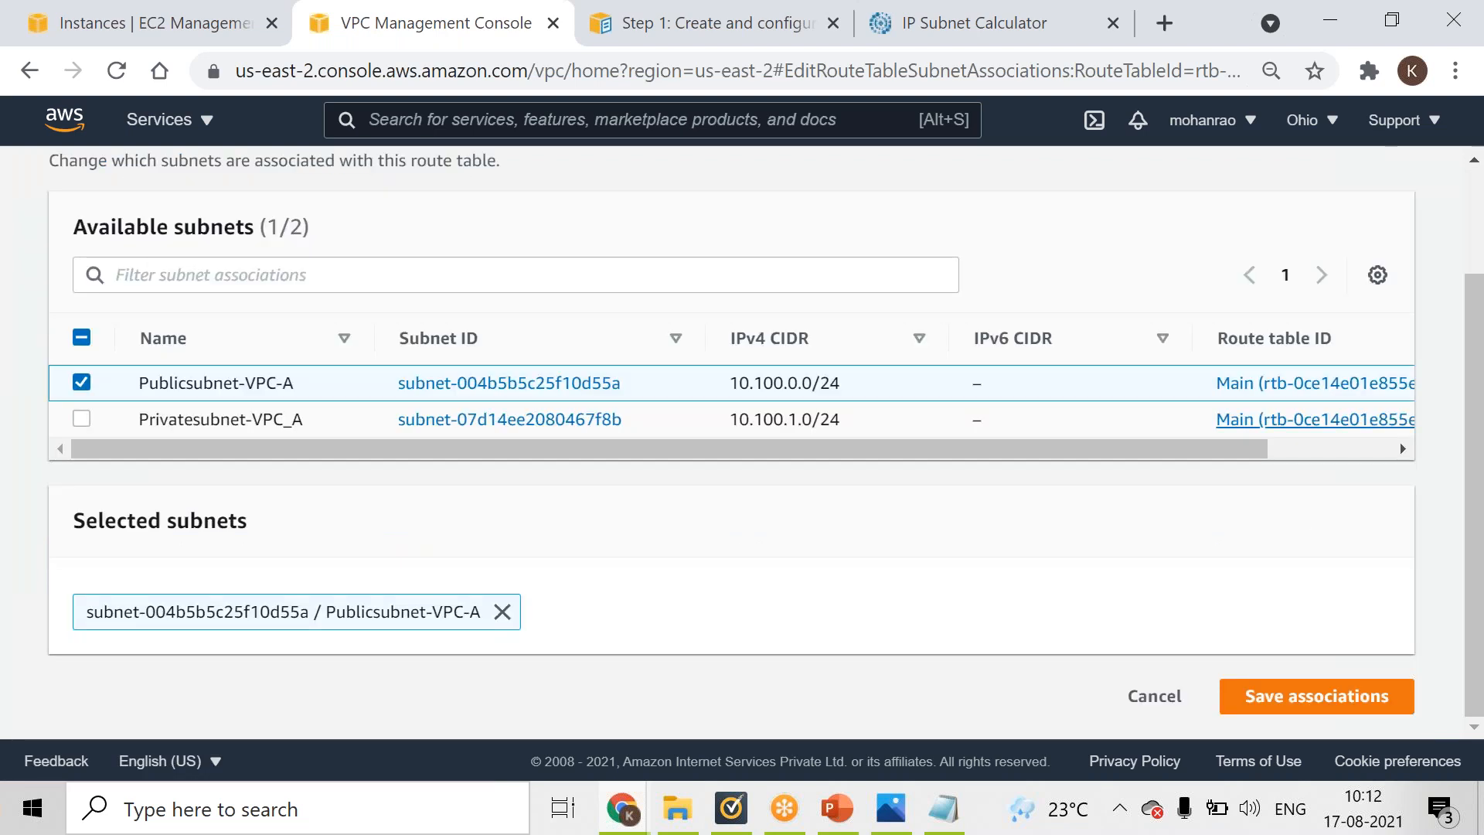
left_click(1256, 699)
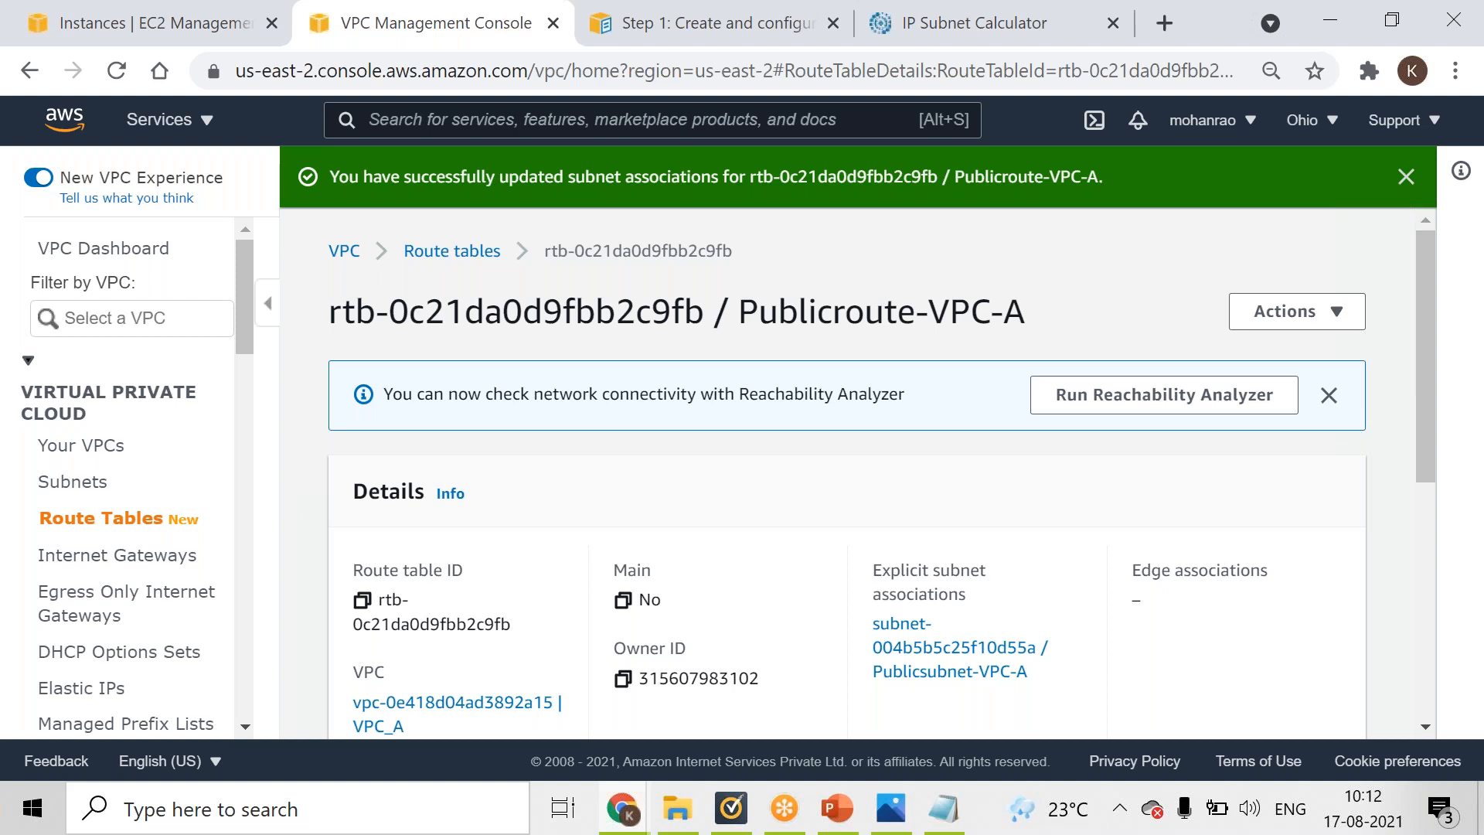
- Add a route to Publicroute-VPC-A with destination 0.0.0.0/0 and internet gateway igw-054d5db79d99930b5 as target, and save the changes
left_click(1289, 317)
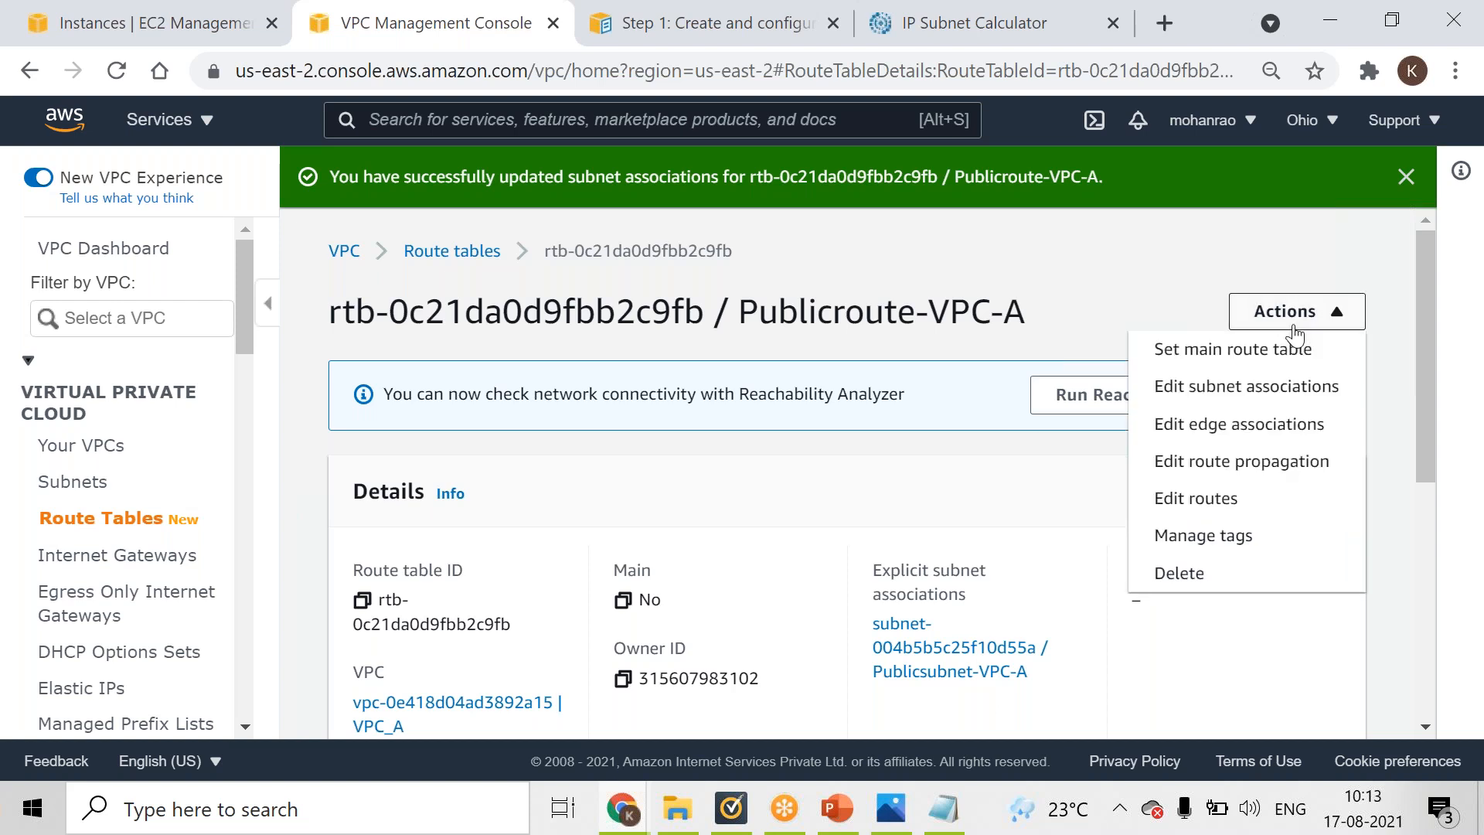
left_click(1255, 509)
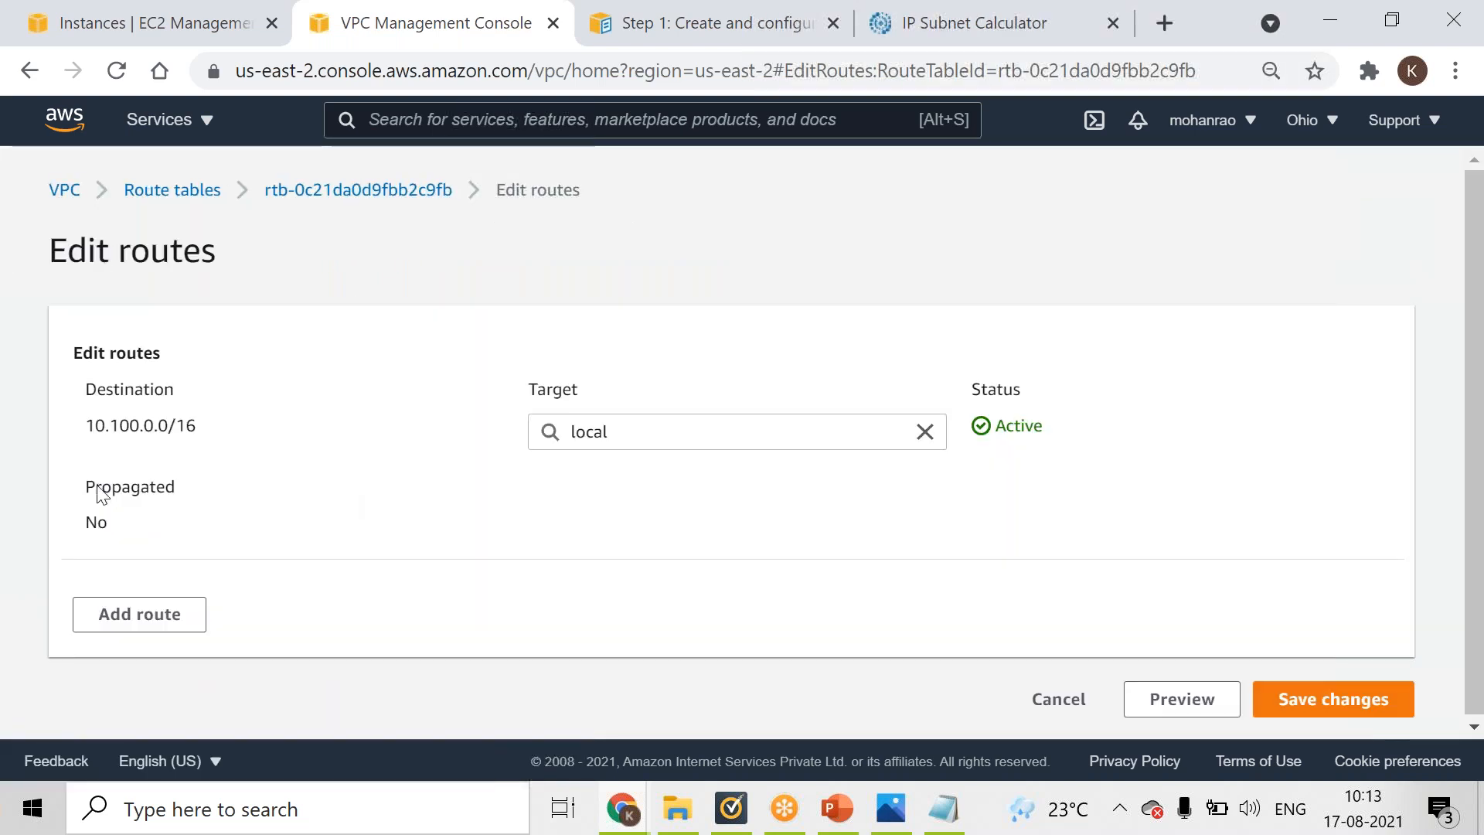
double_click(92, 529)
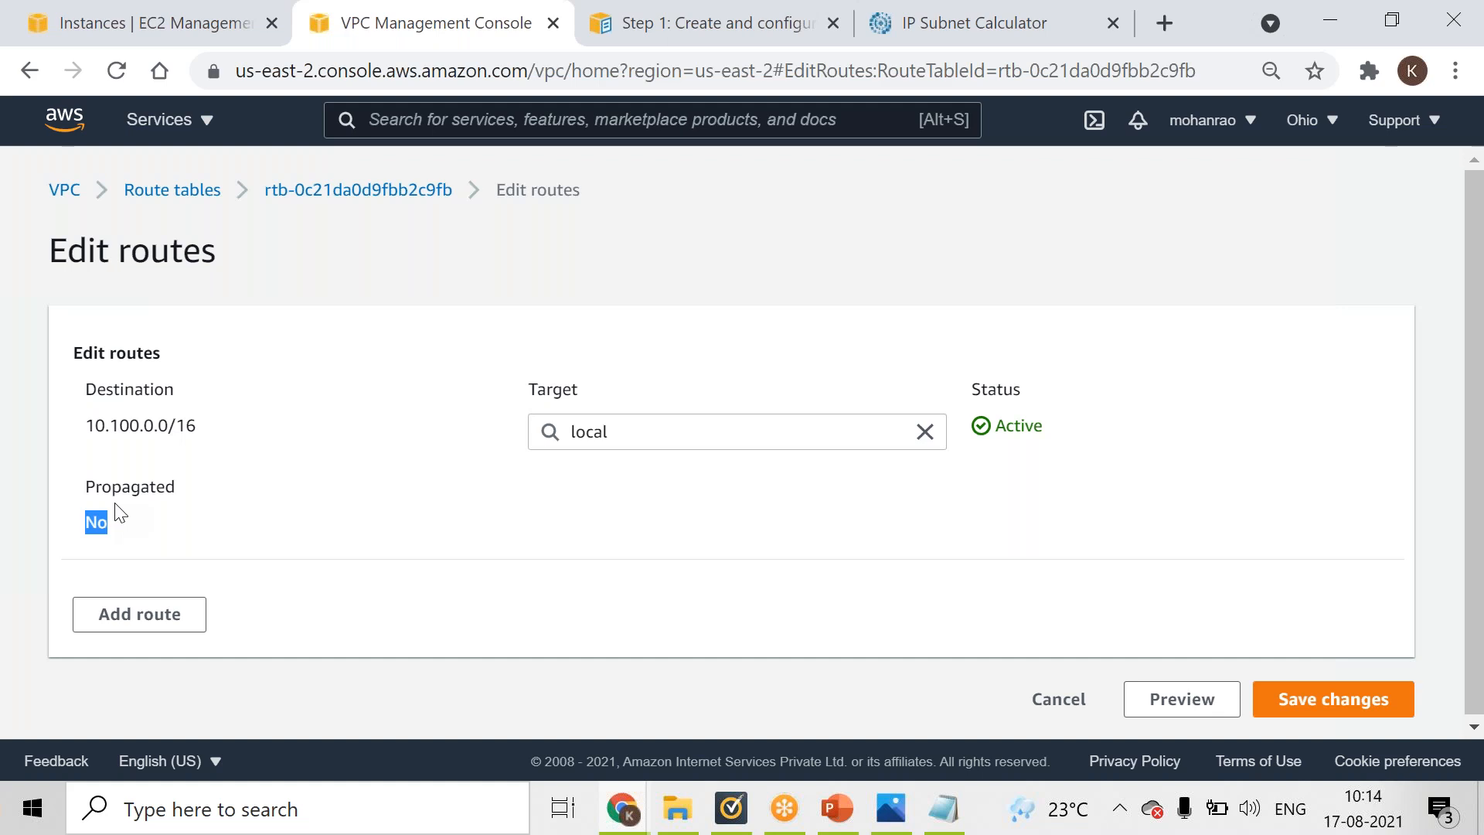
left_click(144, 618)
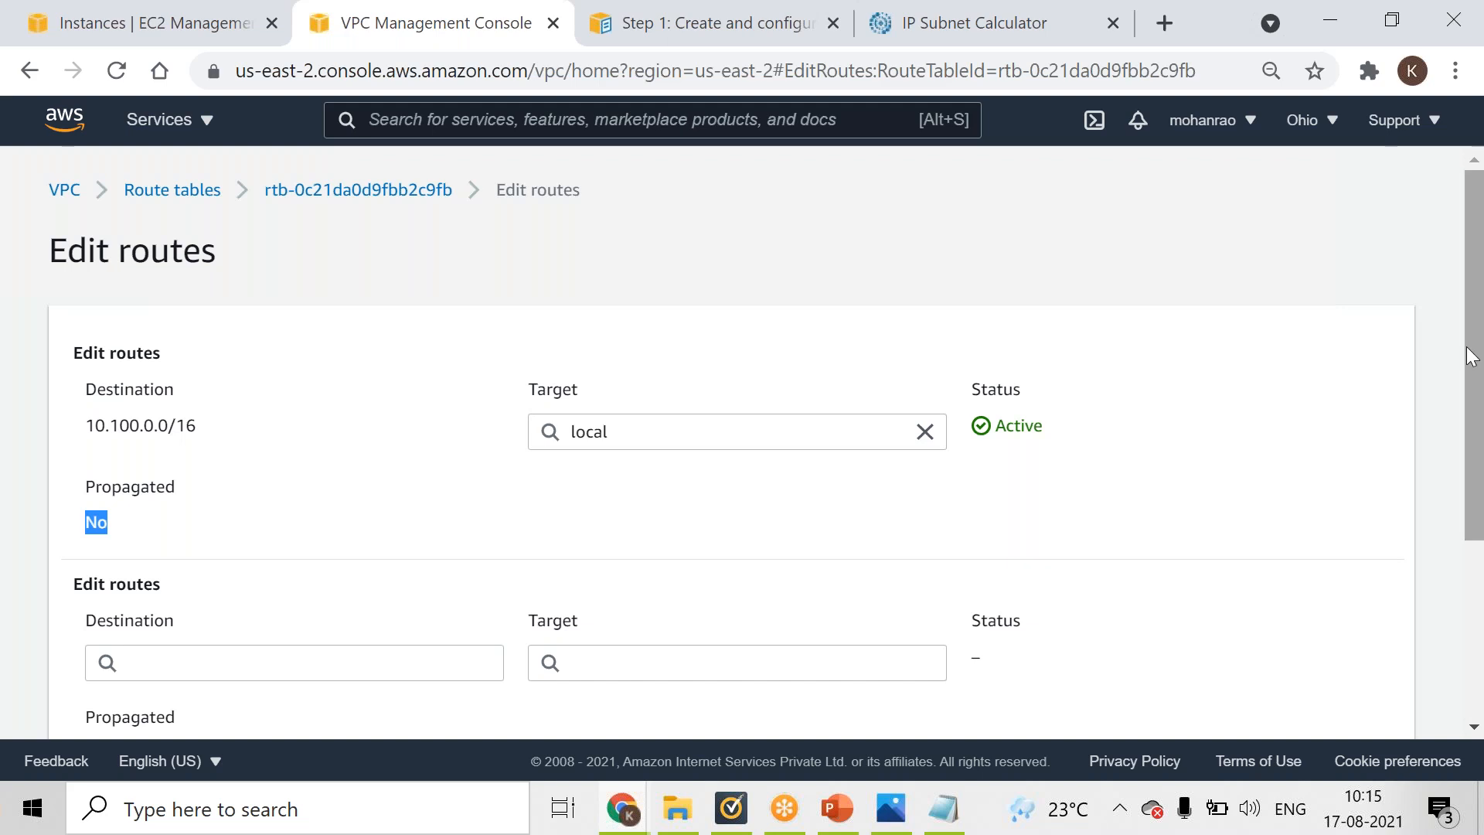
scroll(271, 417, "down", 3)
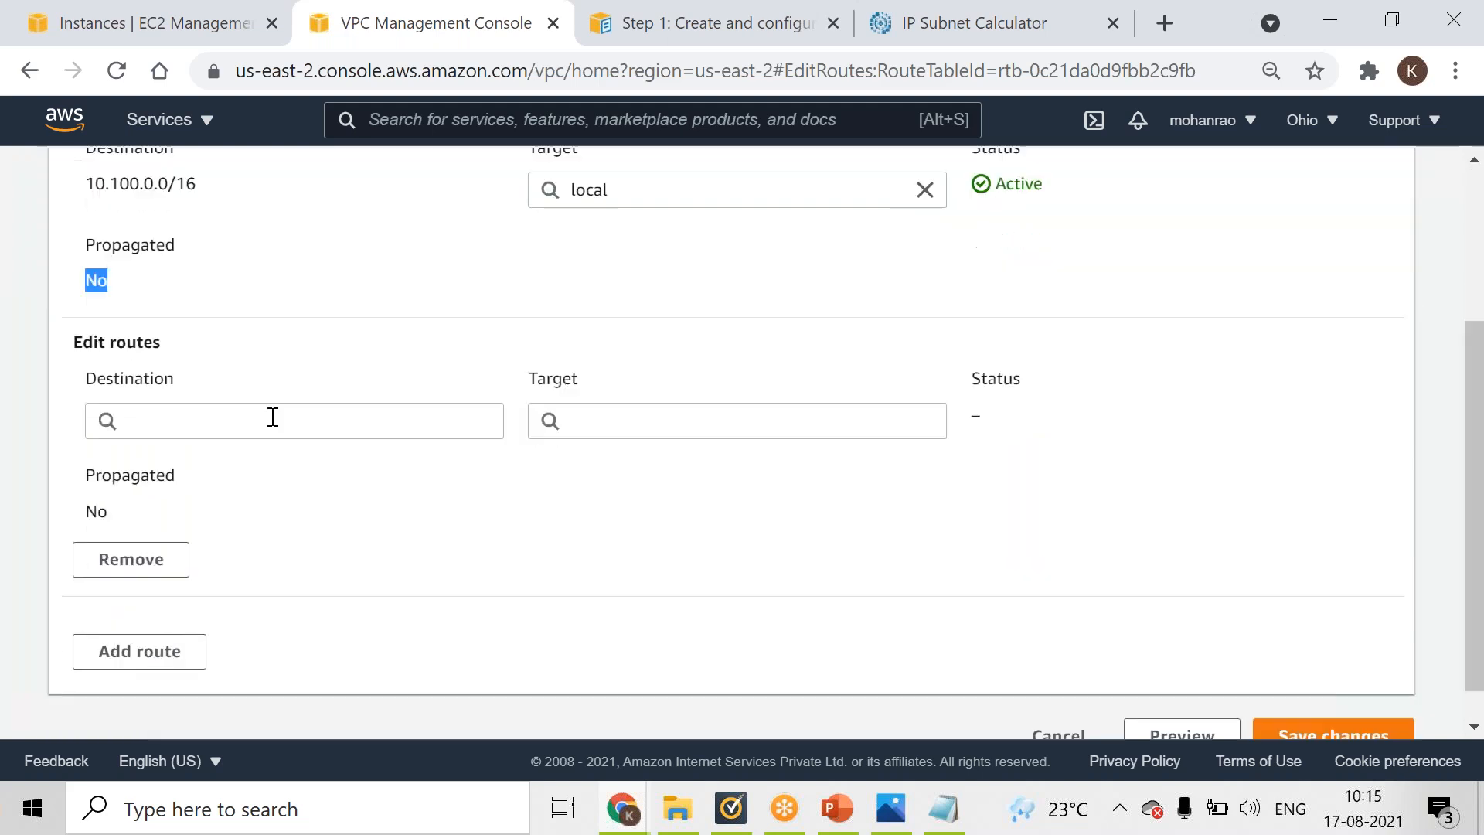
left_click(267, 420)
left_click(225, 457)
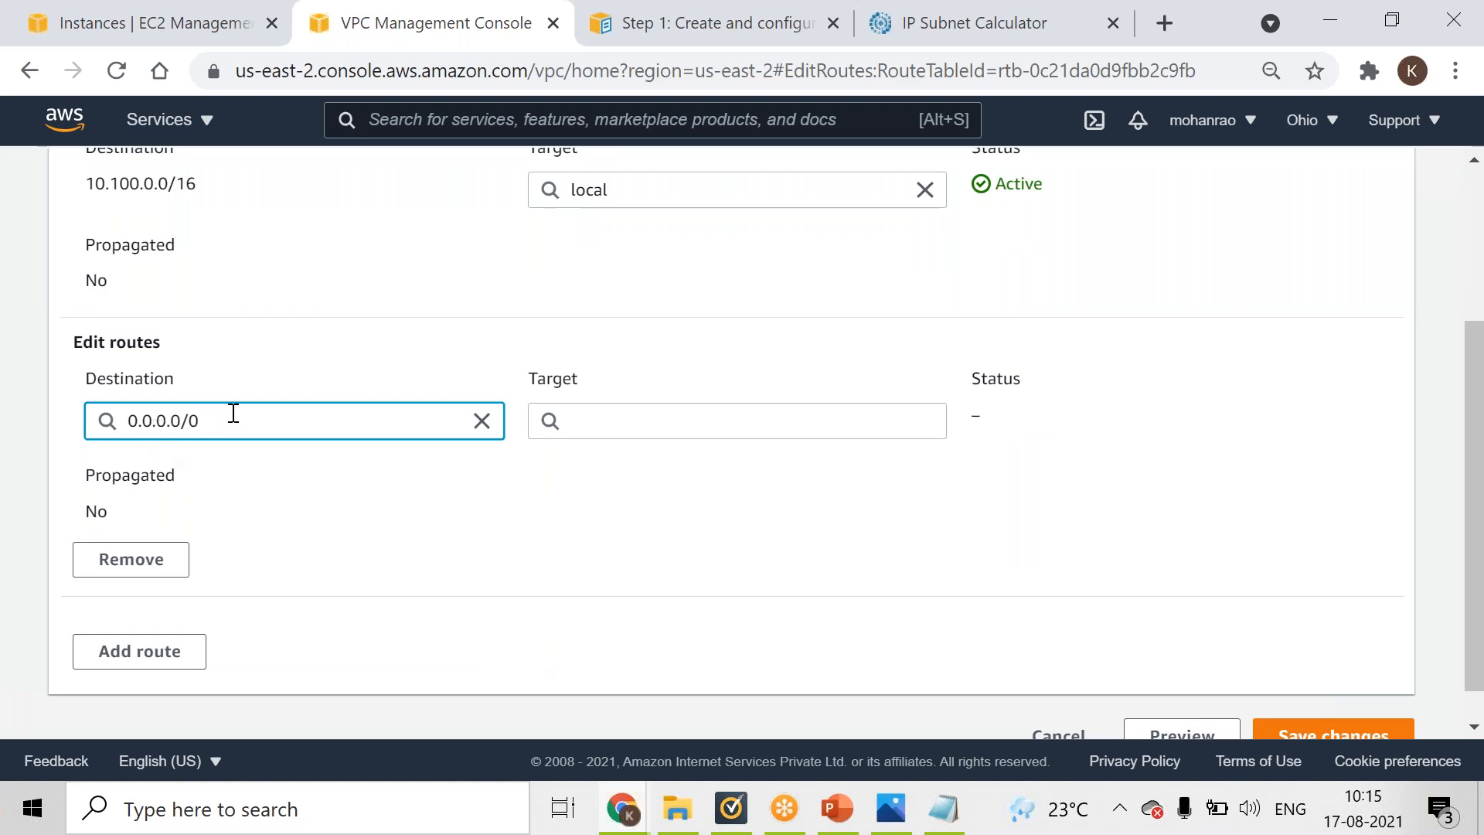
left_click(632, 430)
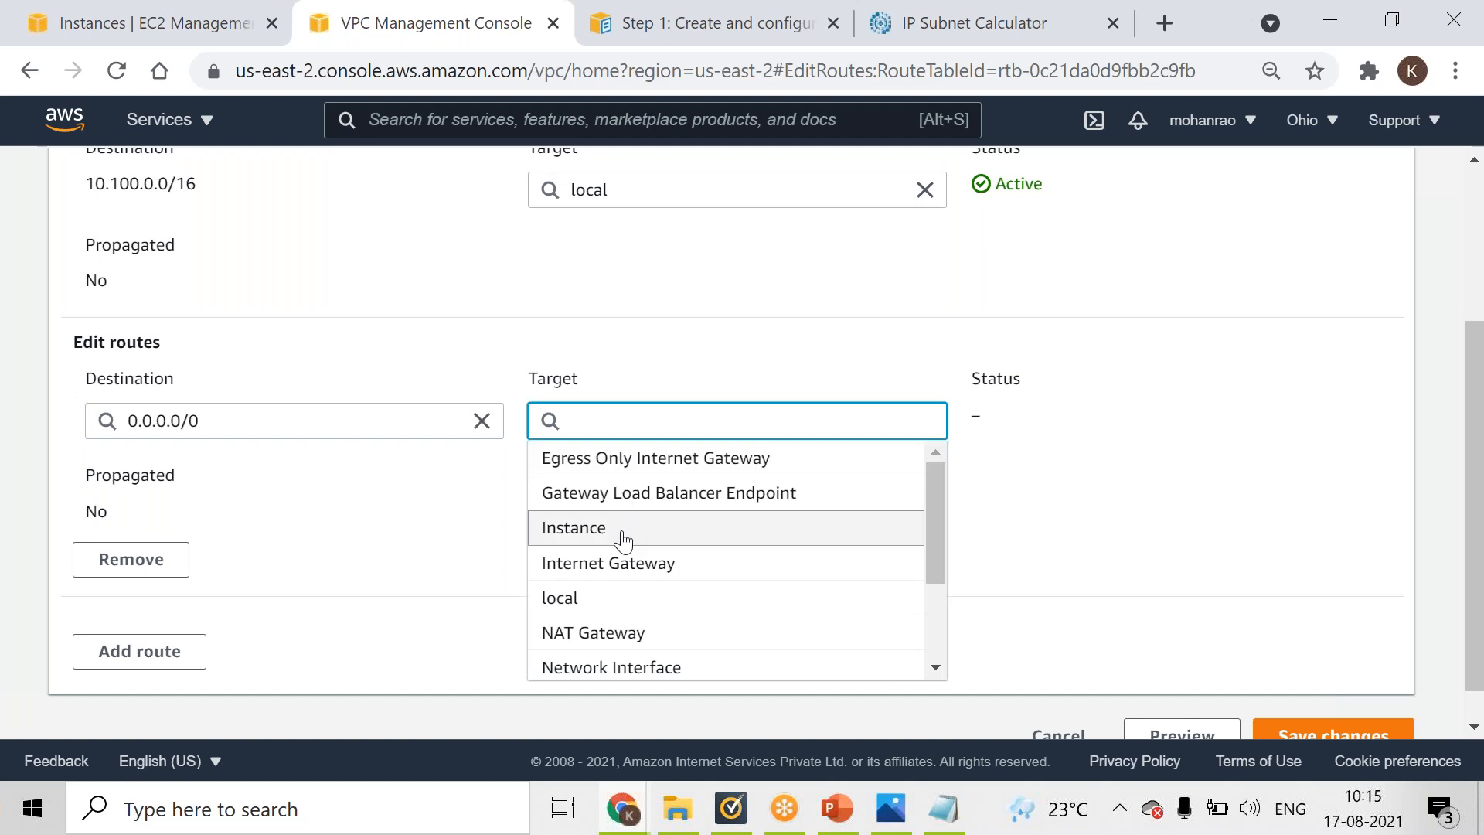
left_click(619, 563)
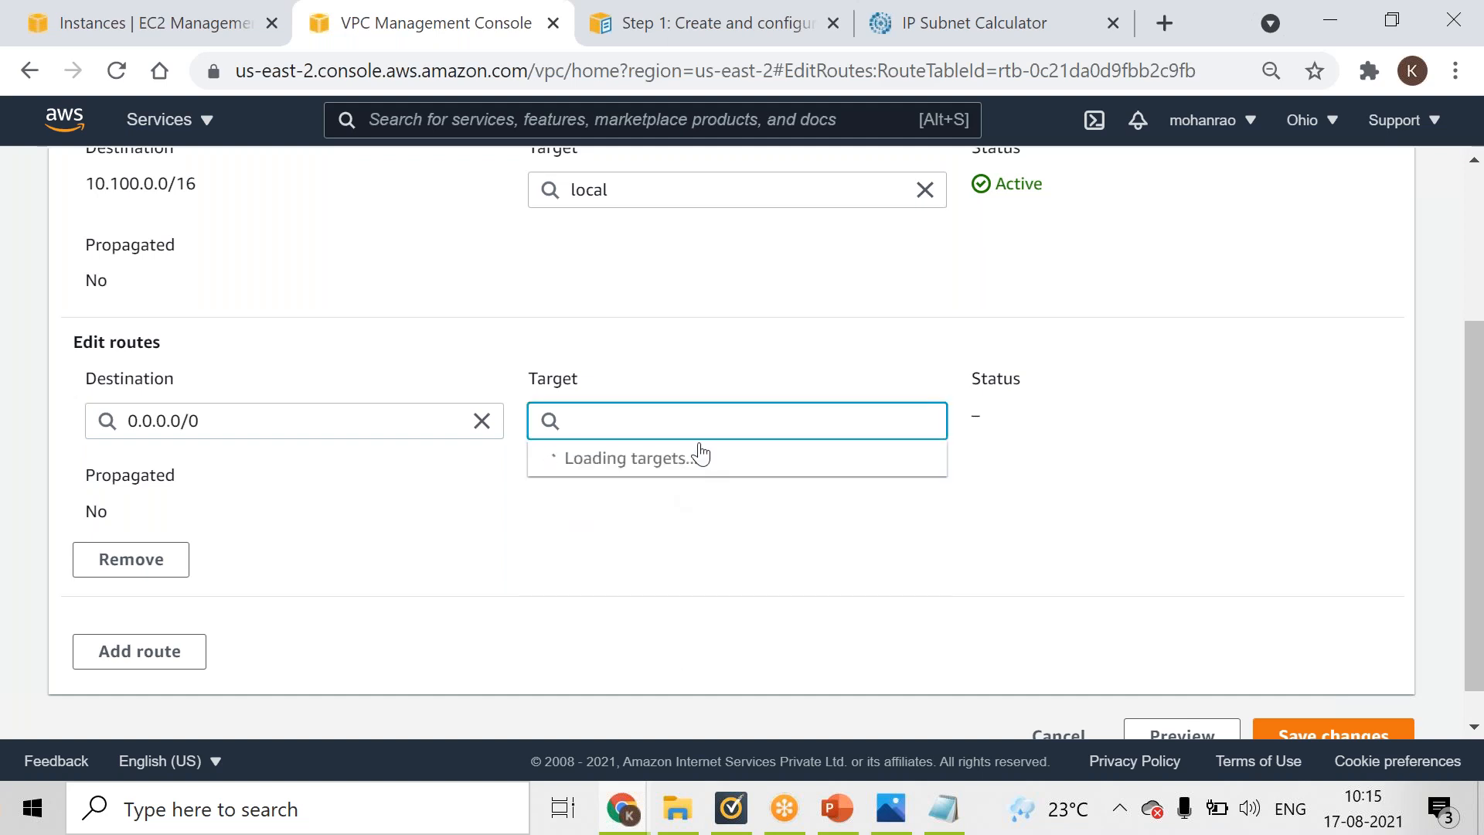
left_click(700, 464)
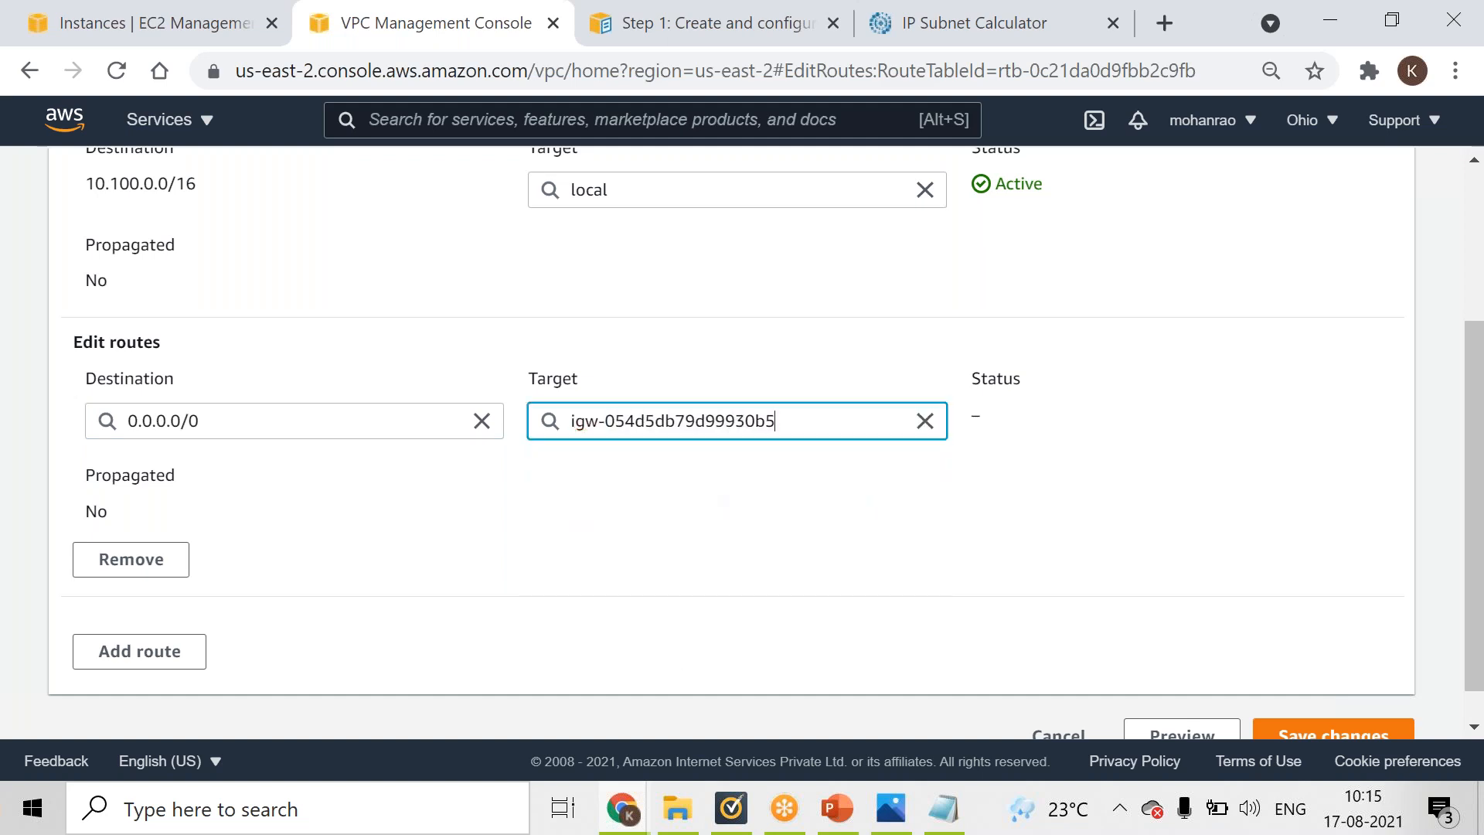
left_click(1353, 732)
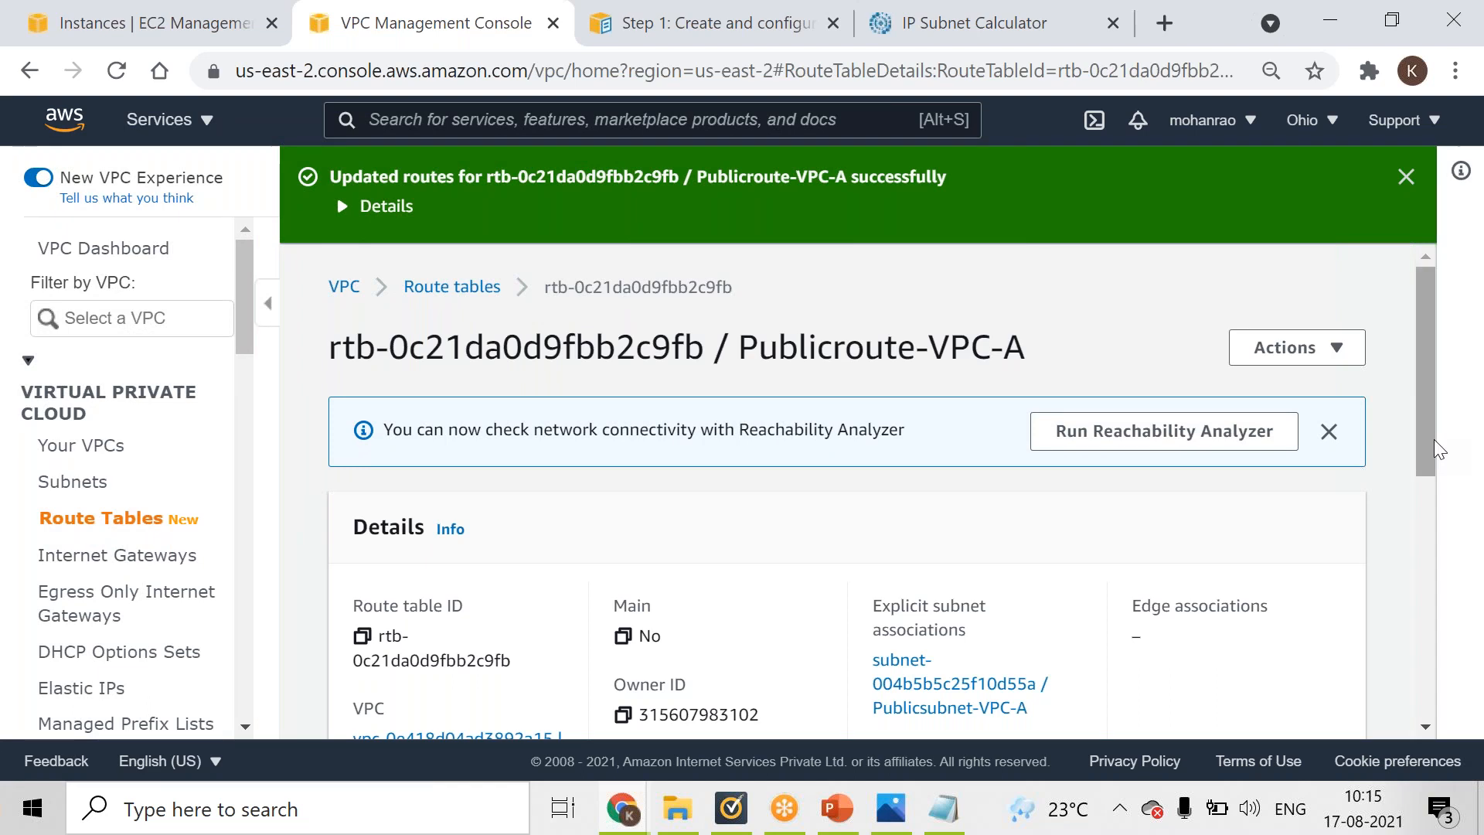
- Review the routes and explicit subnet associations of the Publicroute-VPC-A route table
left_click_drag(1435, 461, 1426, 700)
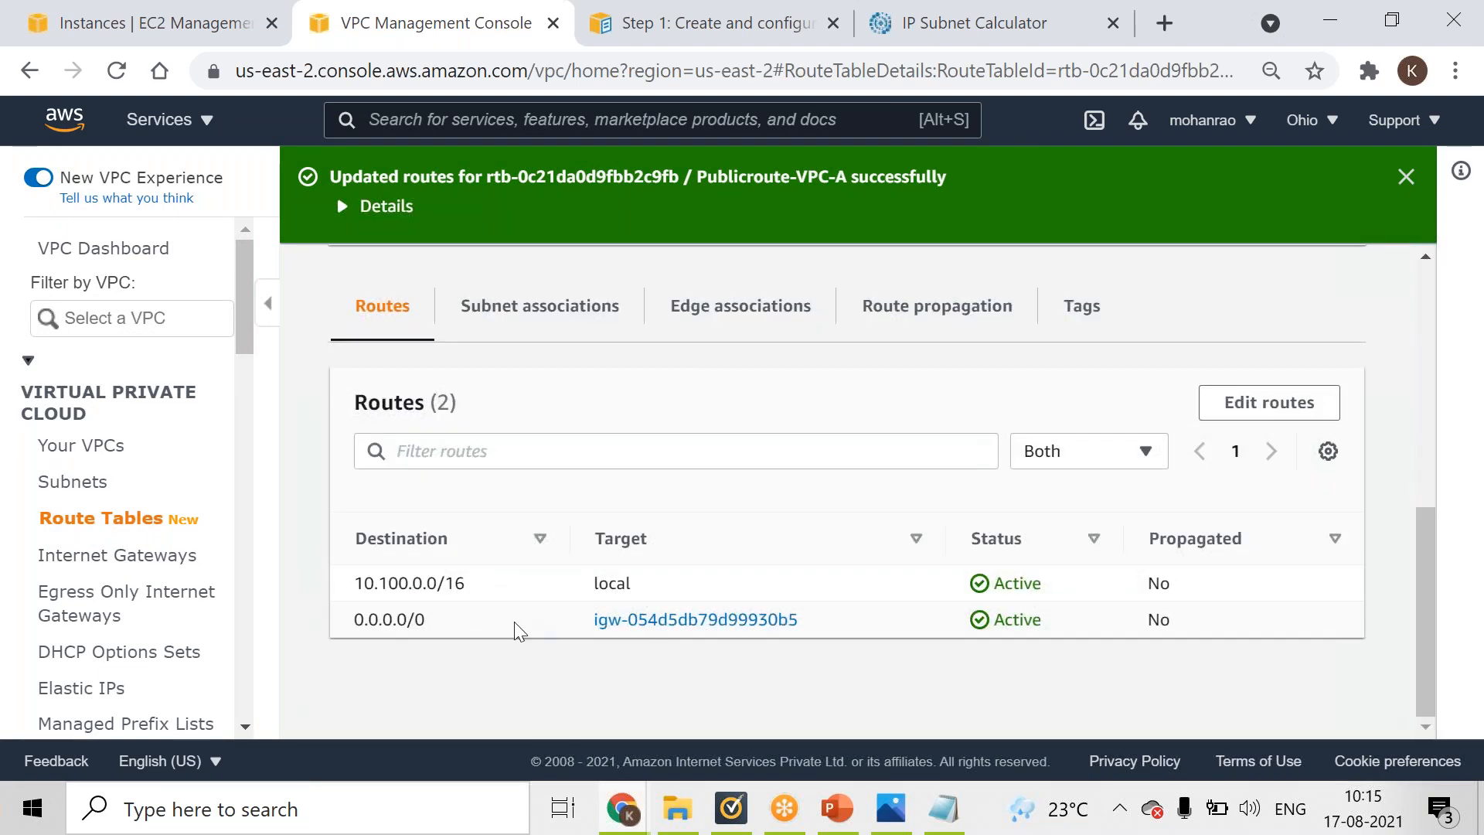
left_click(557, 320)
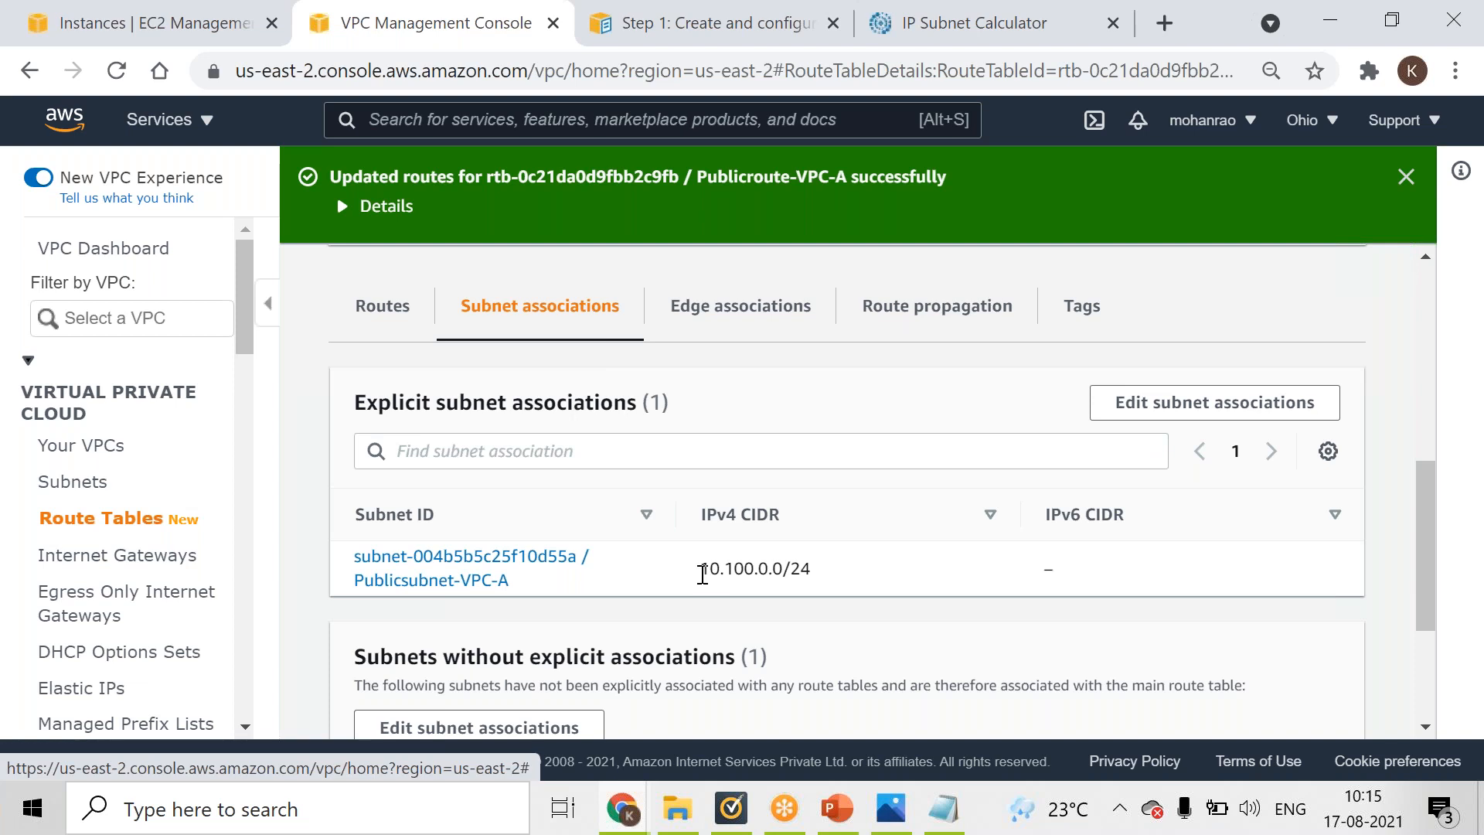
left_click_drag(702, 573, 821, 584)
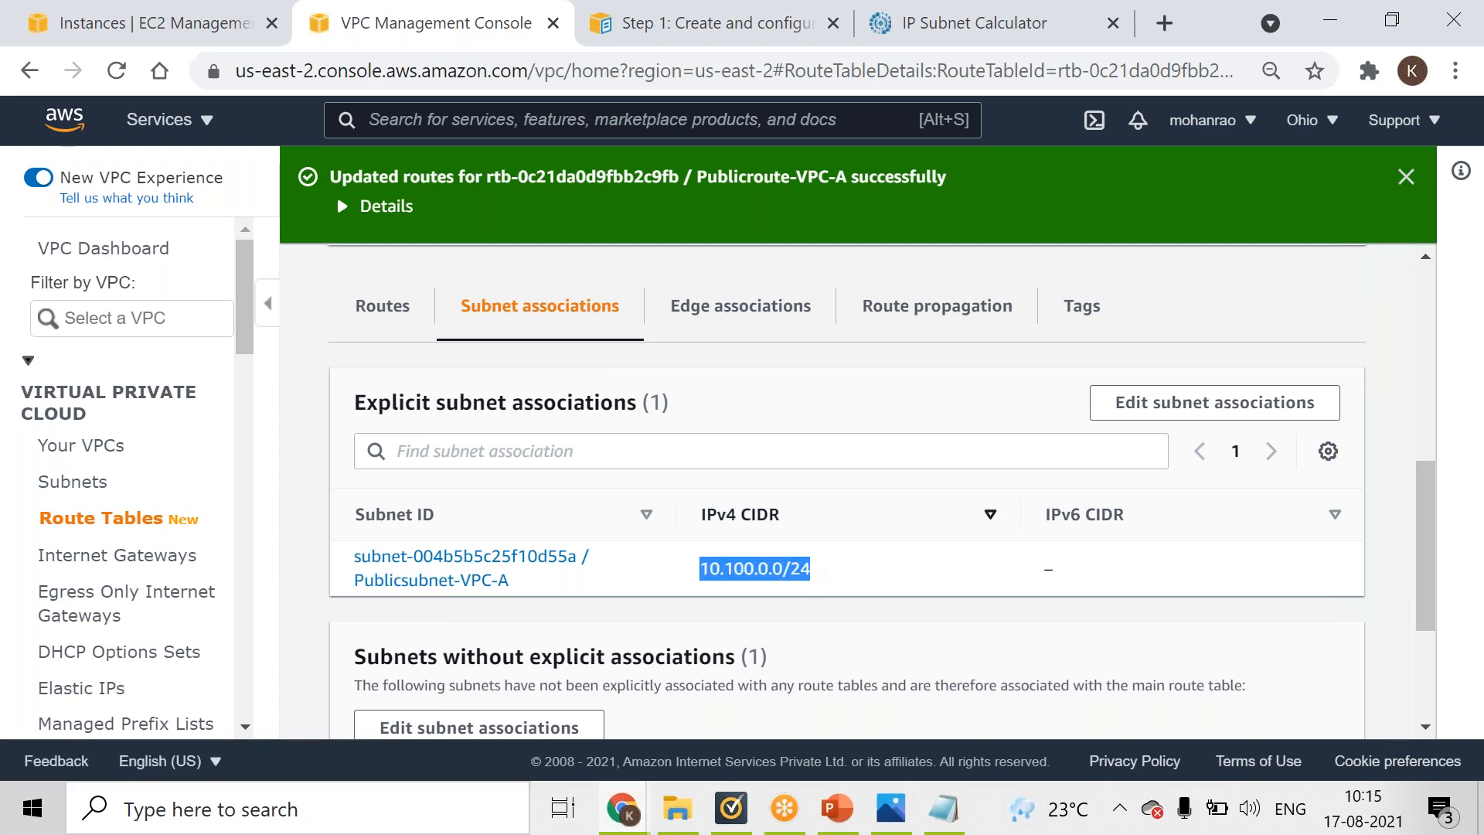
left_click(383, 306)
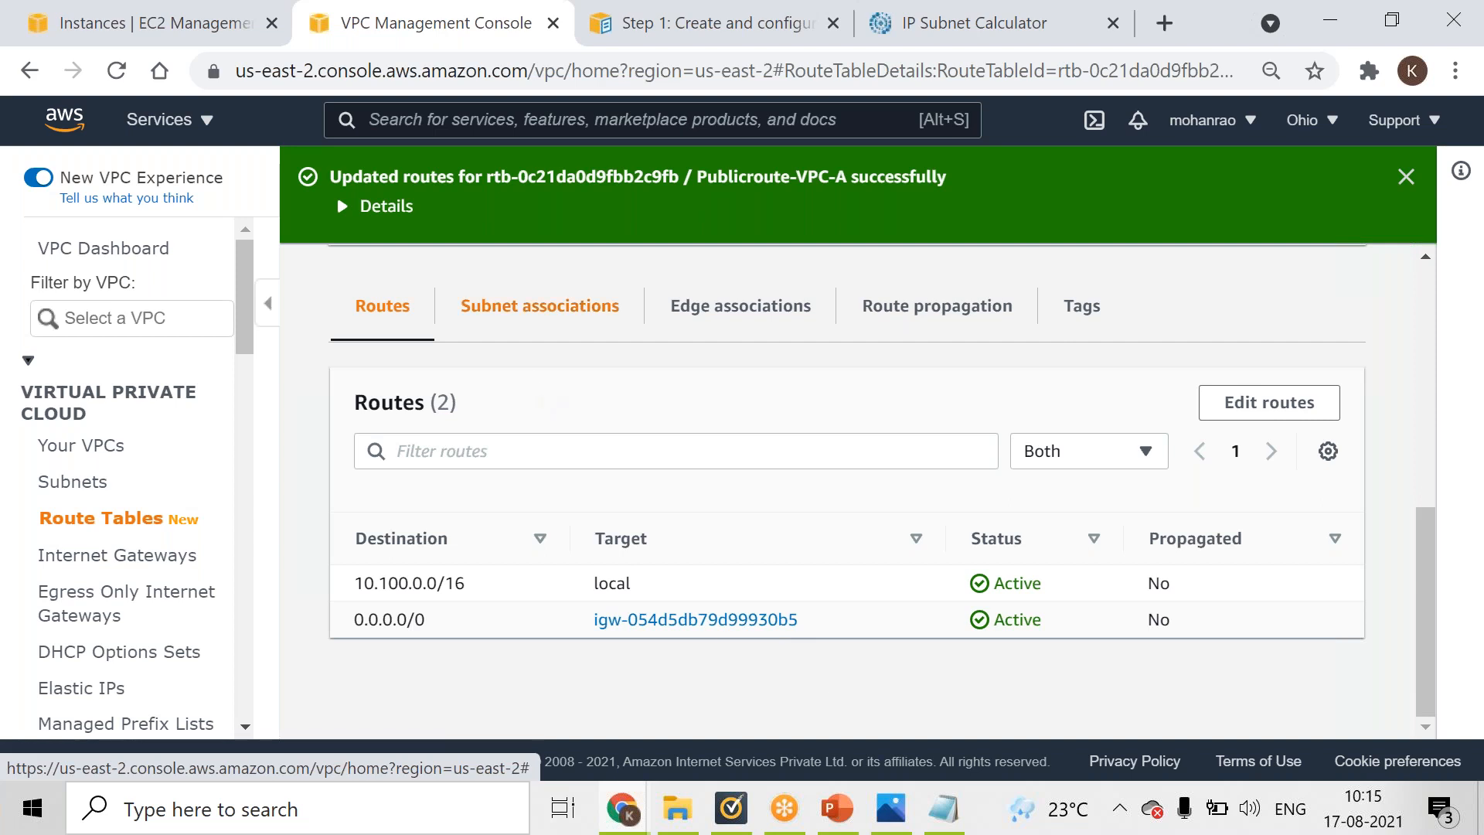
left_click(534, 307)
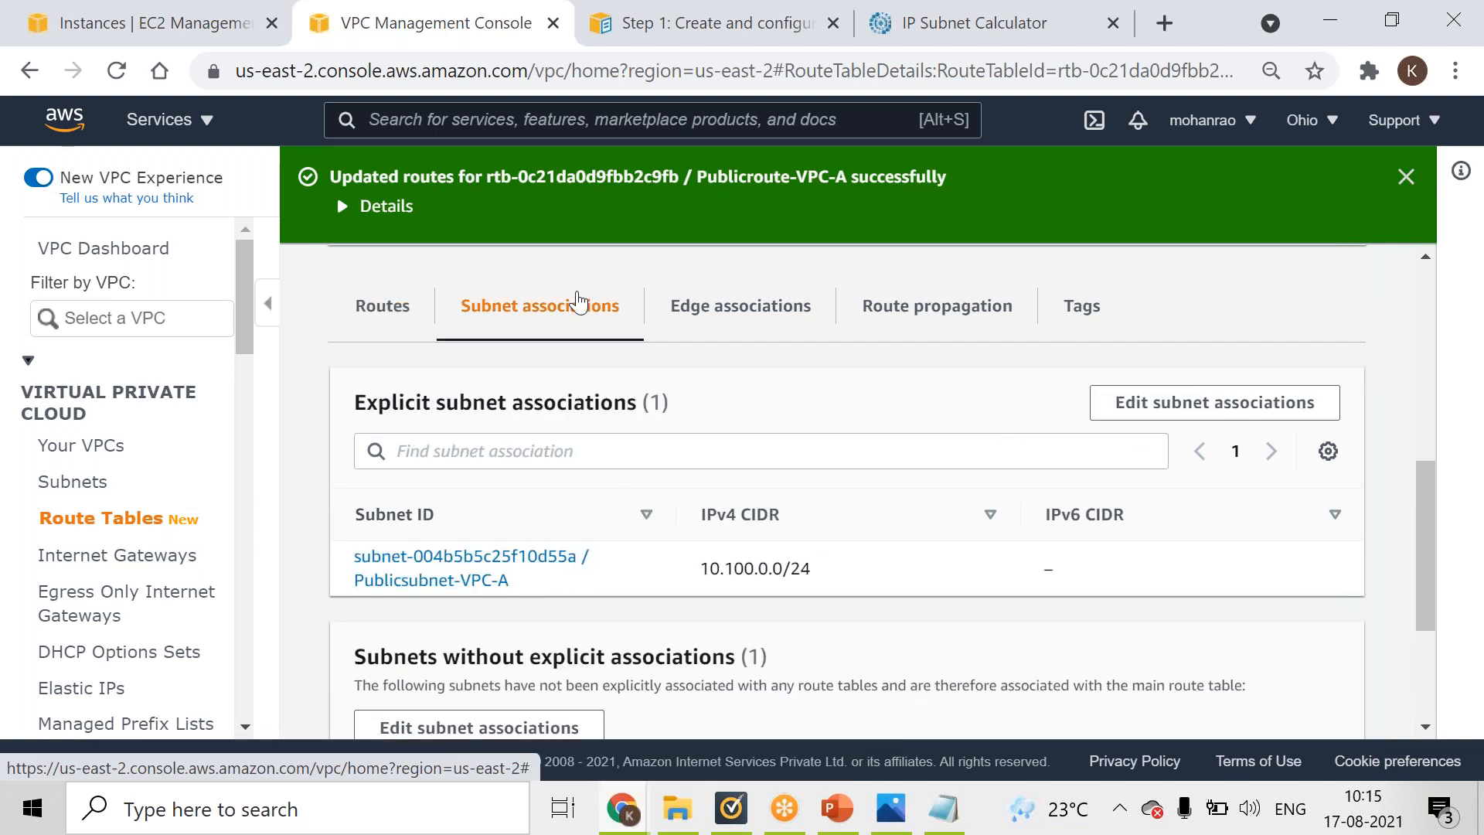
left_click(388, 342)
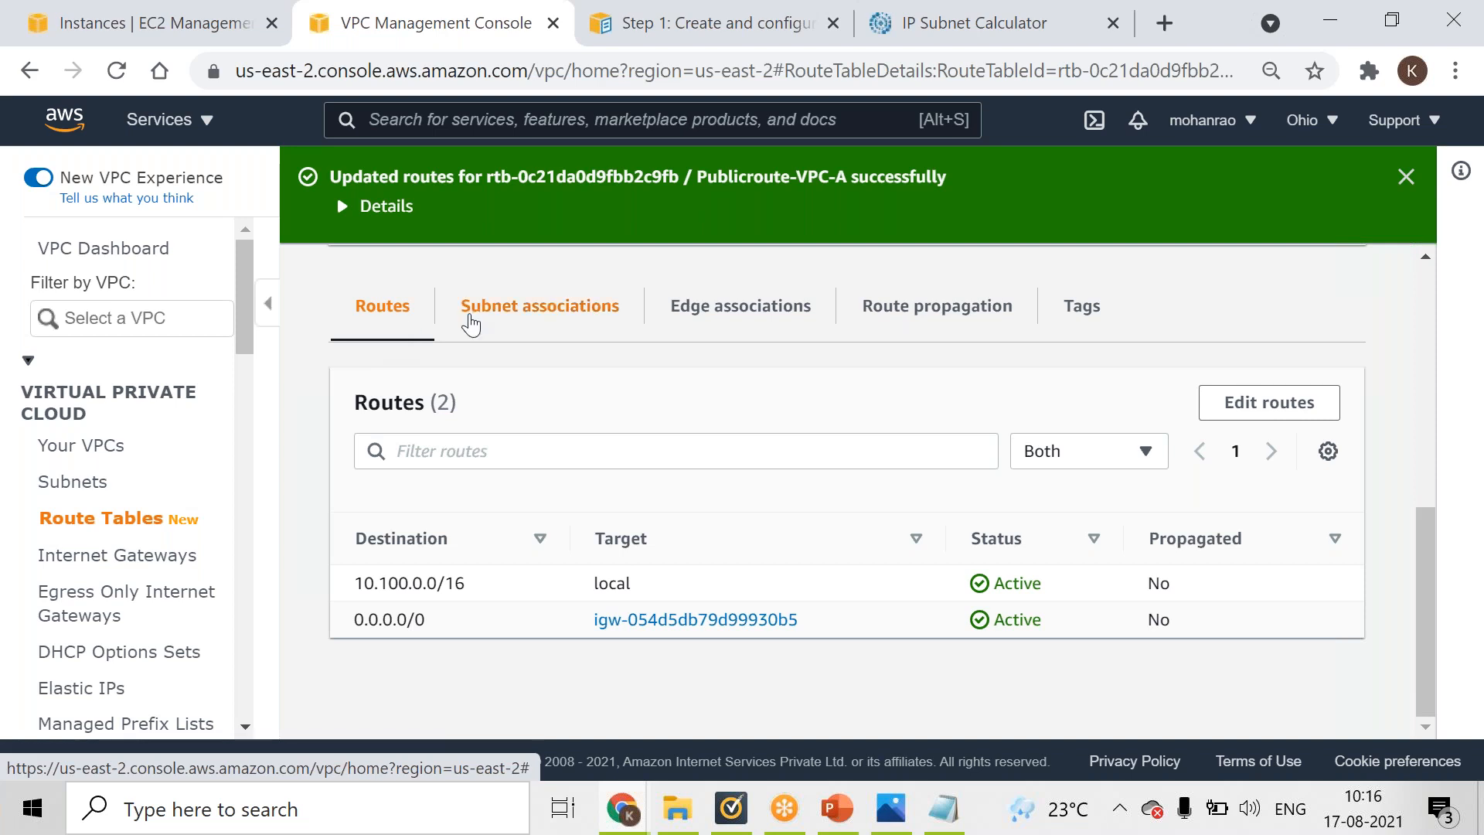
left_click(478, 332)
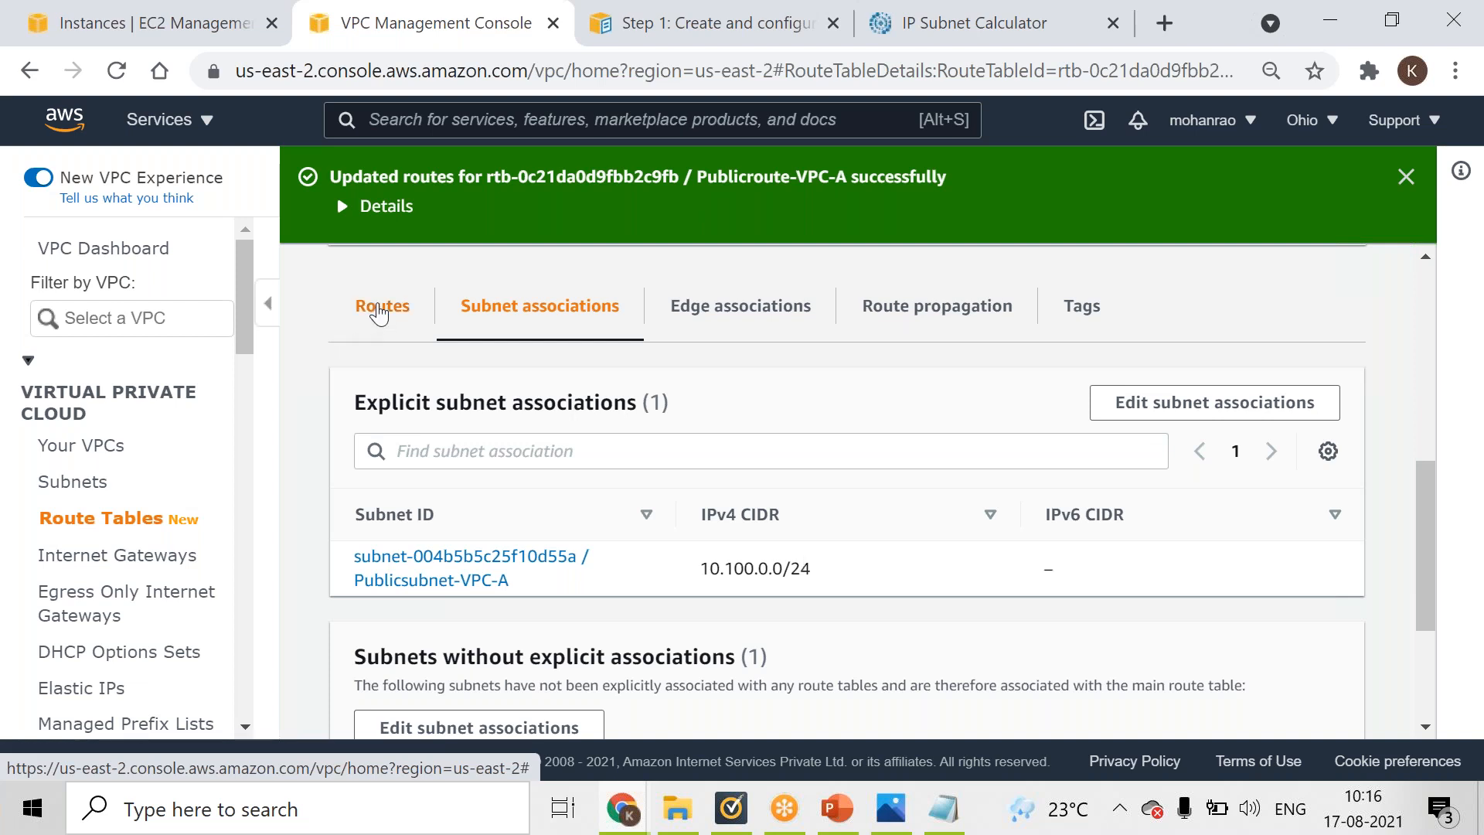
left_click(379, 311)
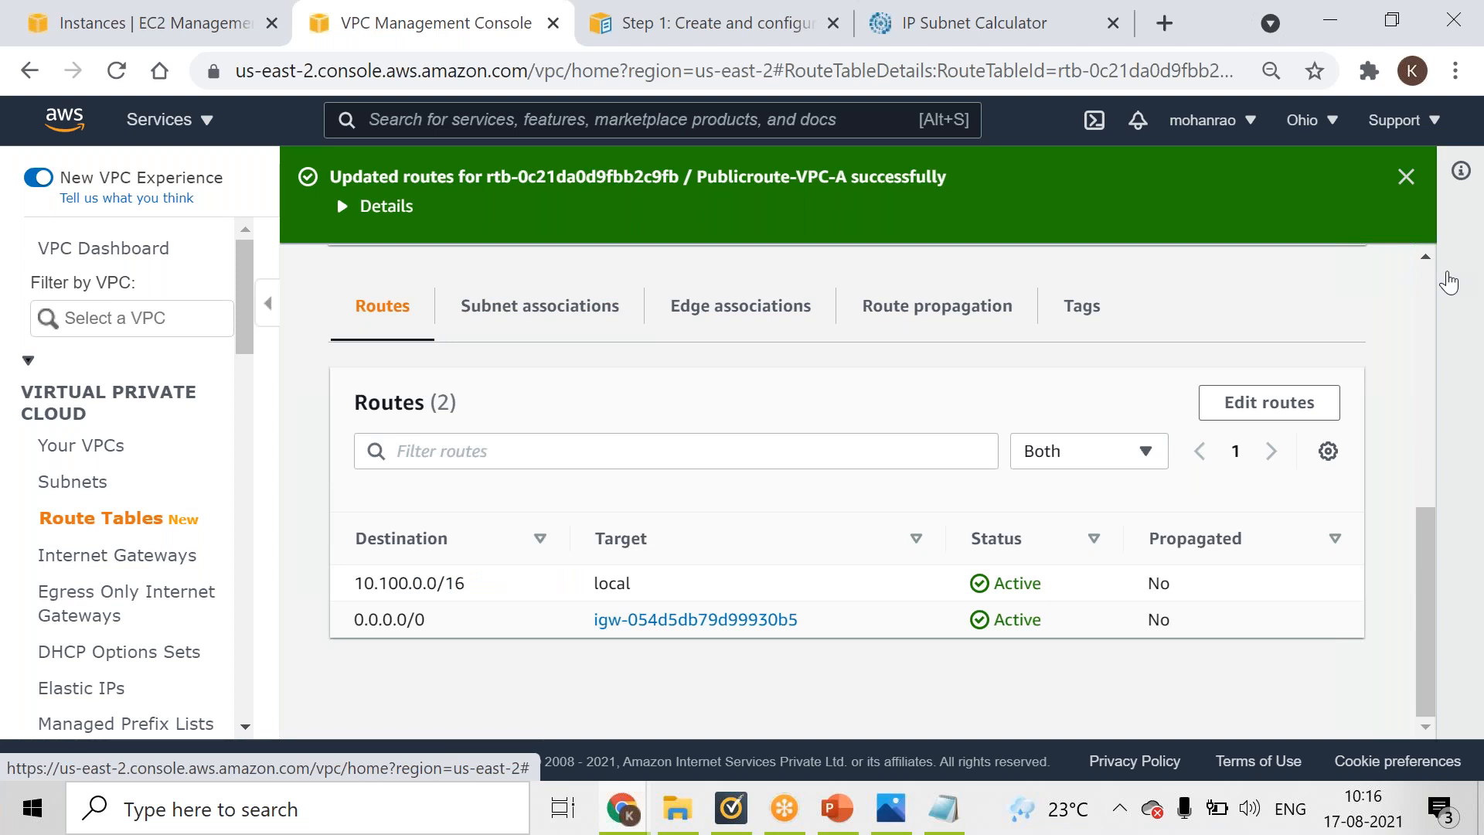
- Return to the route table list and create a new route table named Privateroute_VPC_A in VPC_A
left_click(1428, 286)
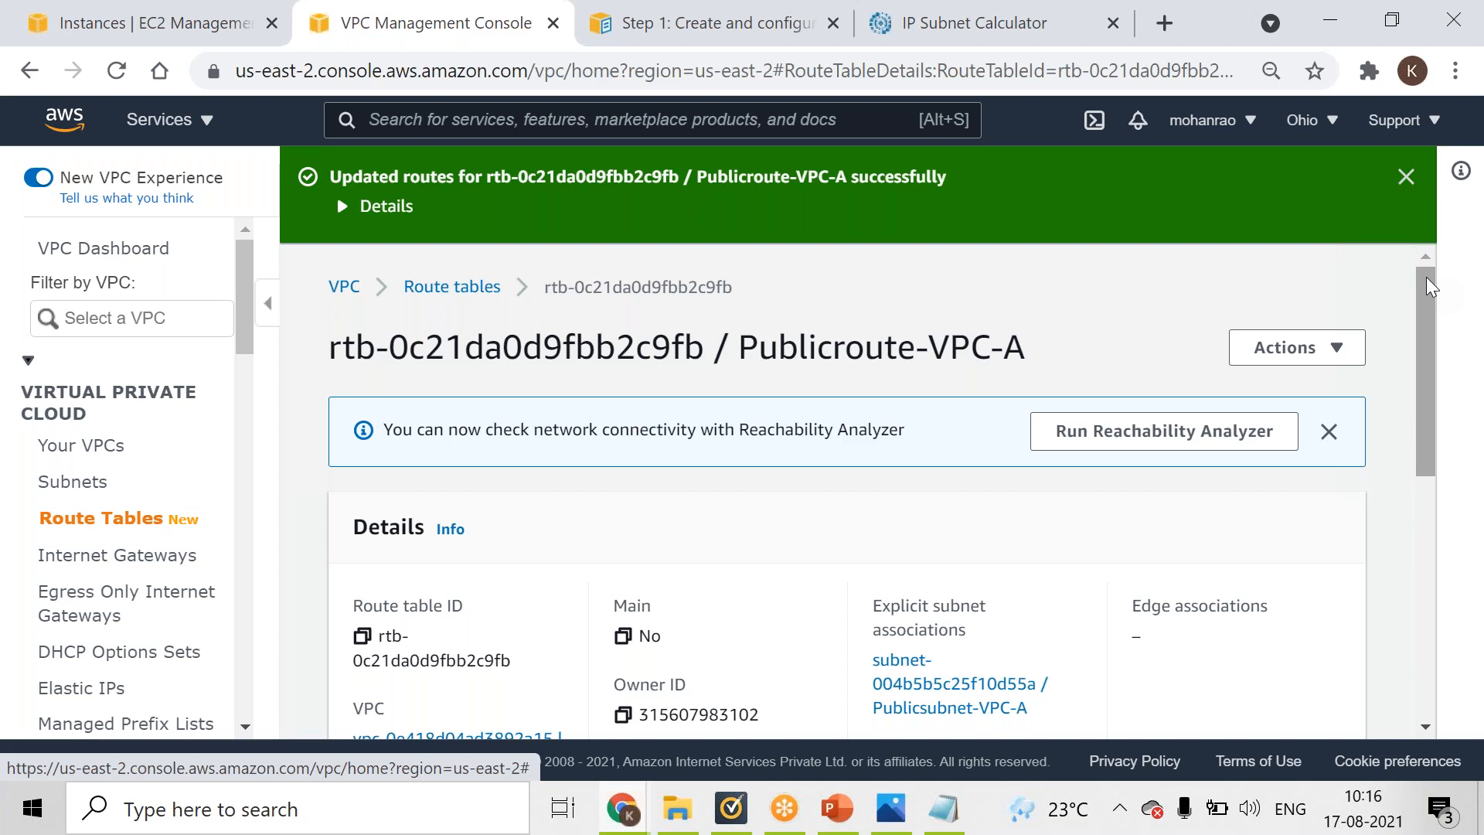
left_click(454, 287)
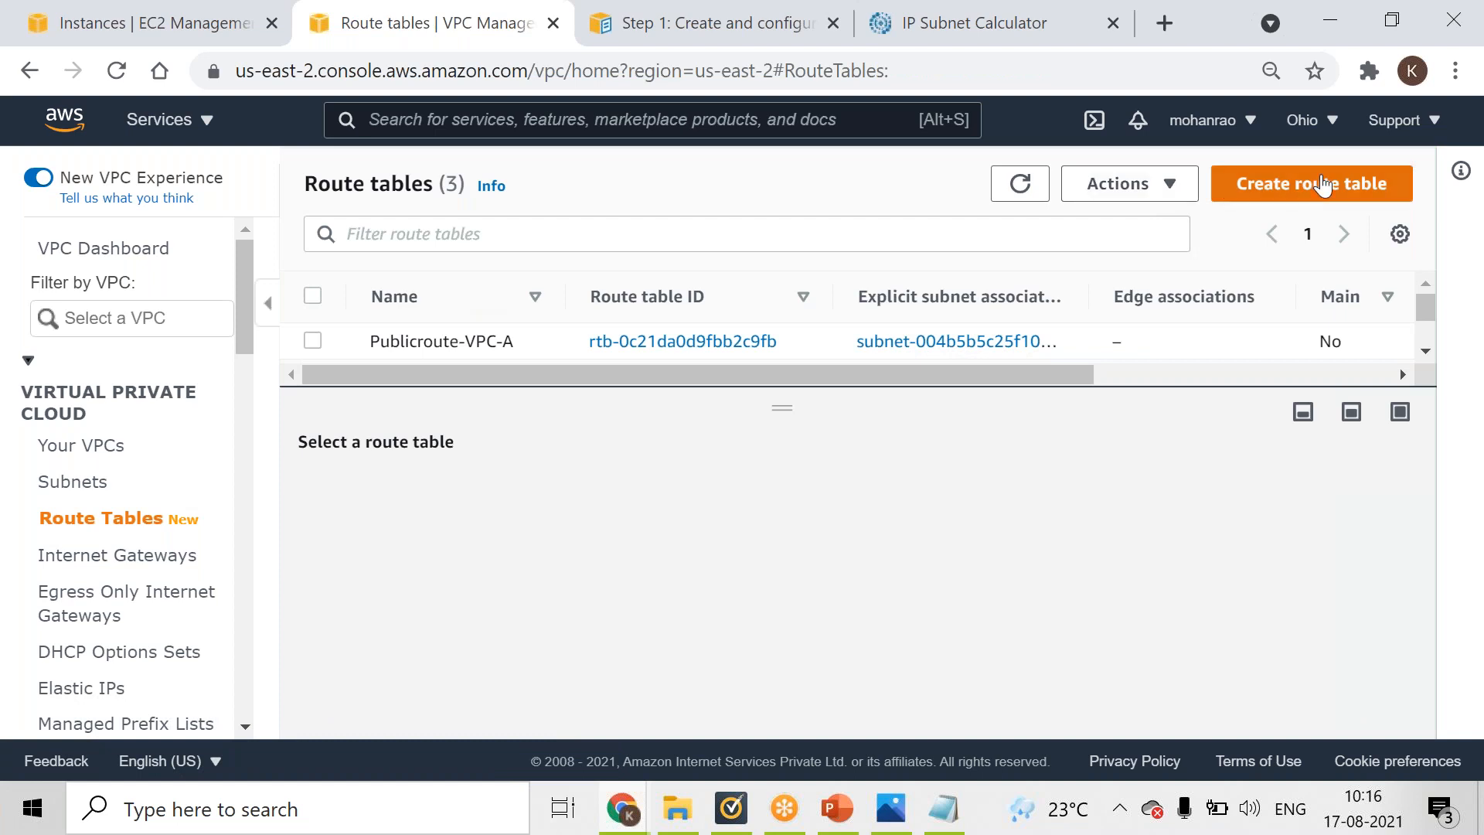
left_click(1323, 185)
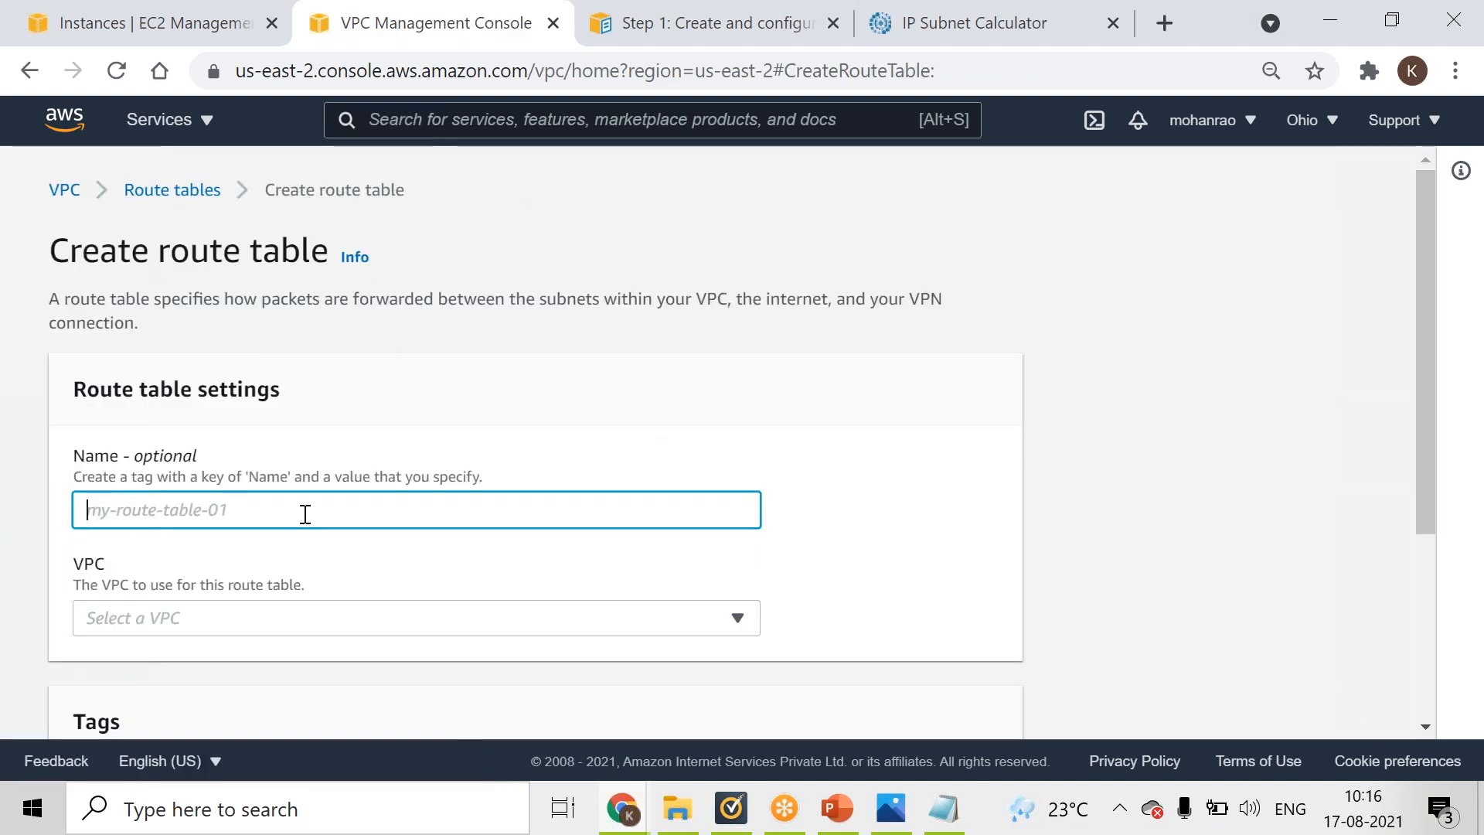
type("Private")
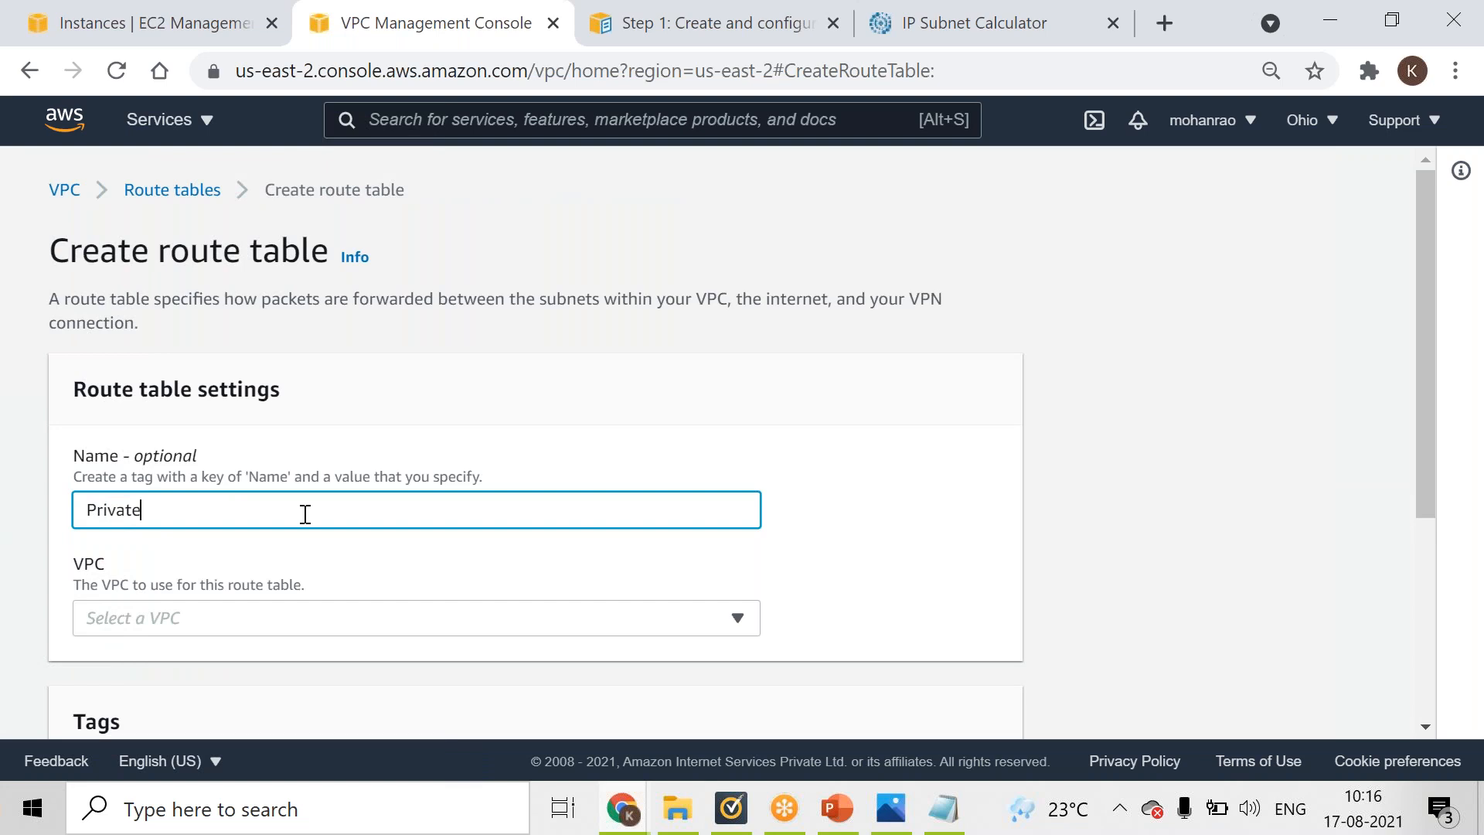
type("route_VPC_A")
left_click(289, 616)
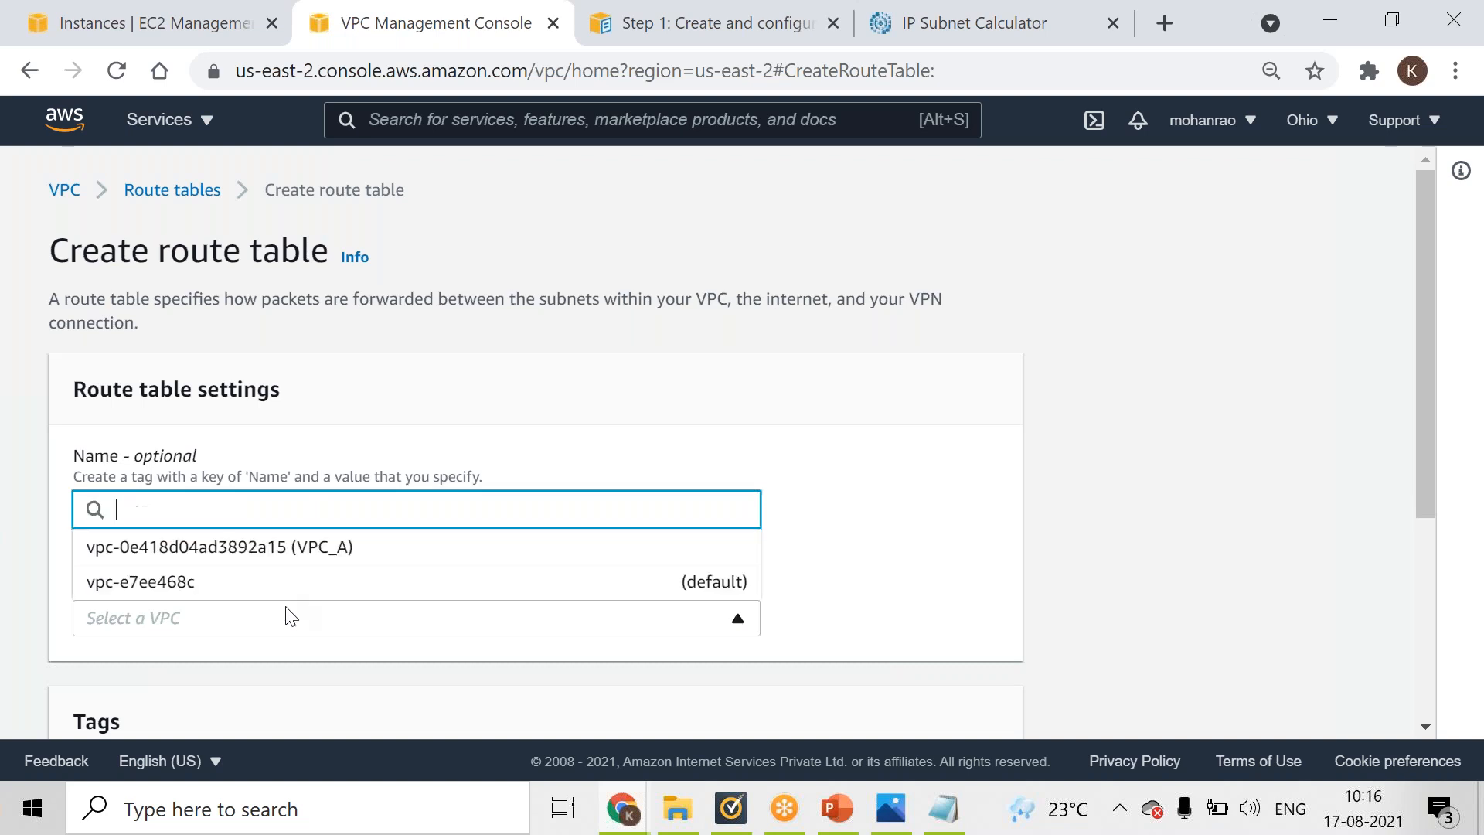
left_click(251, 552)
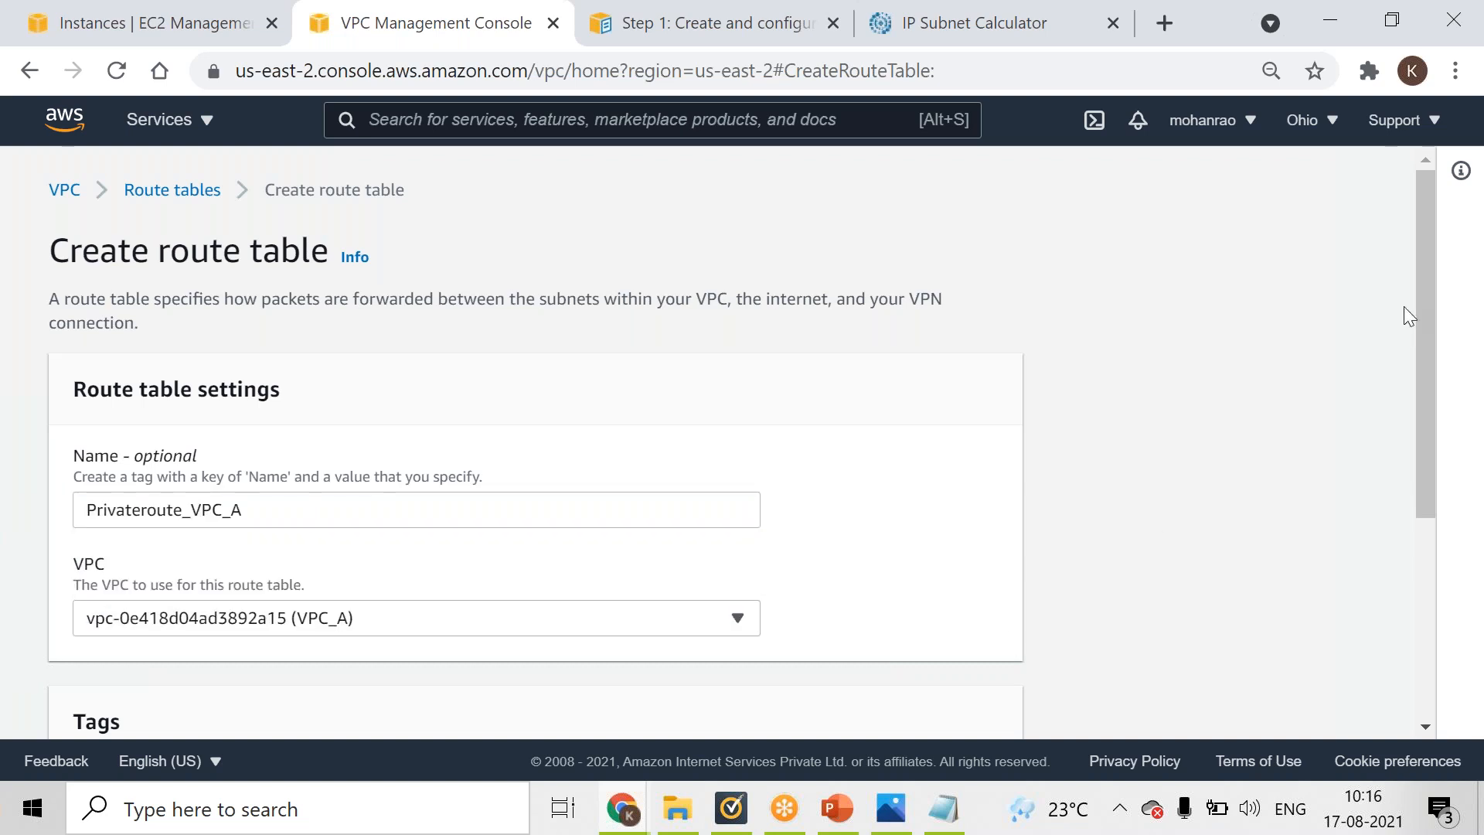
left_click_drag(1421, 340, 1413, 641)
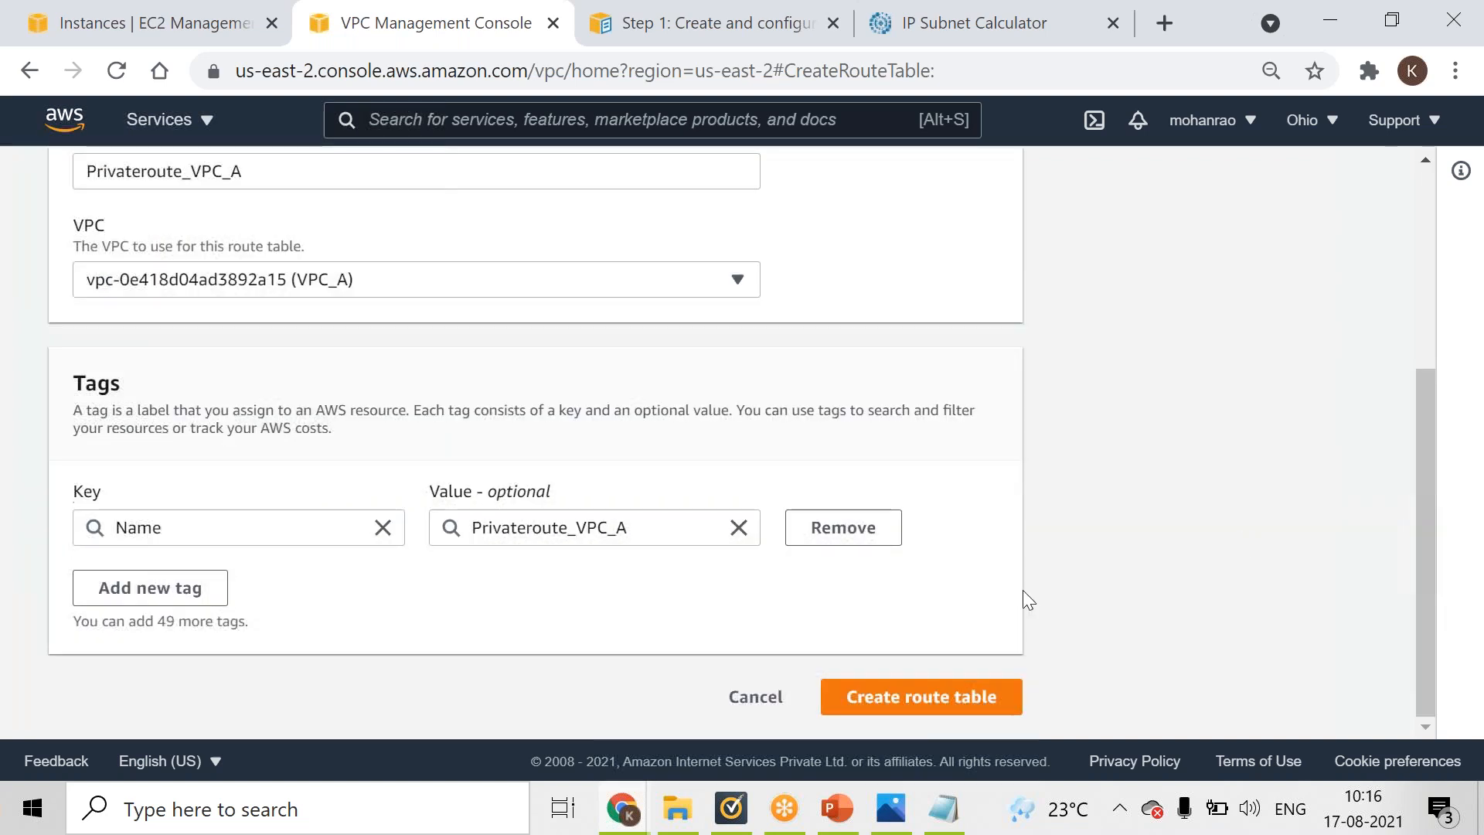
left_click(865, 700)
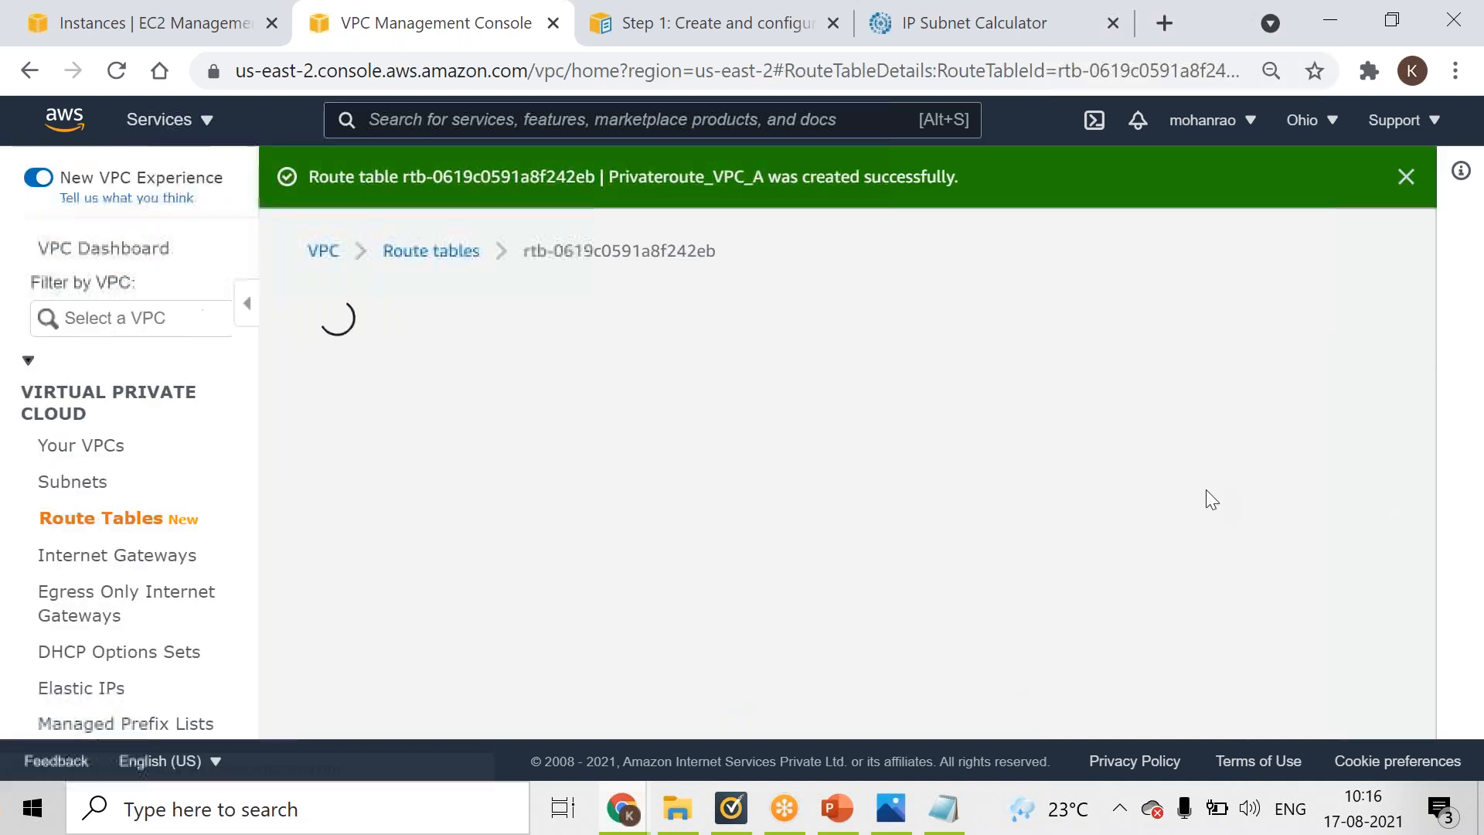
- Associate the Privatesubnet-VPC_A subnet with the Privateroute_VPC_A route table and save the association
left_click(1335, 309)
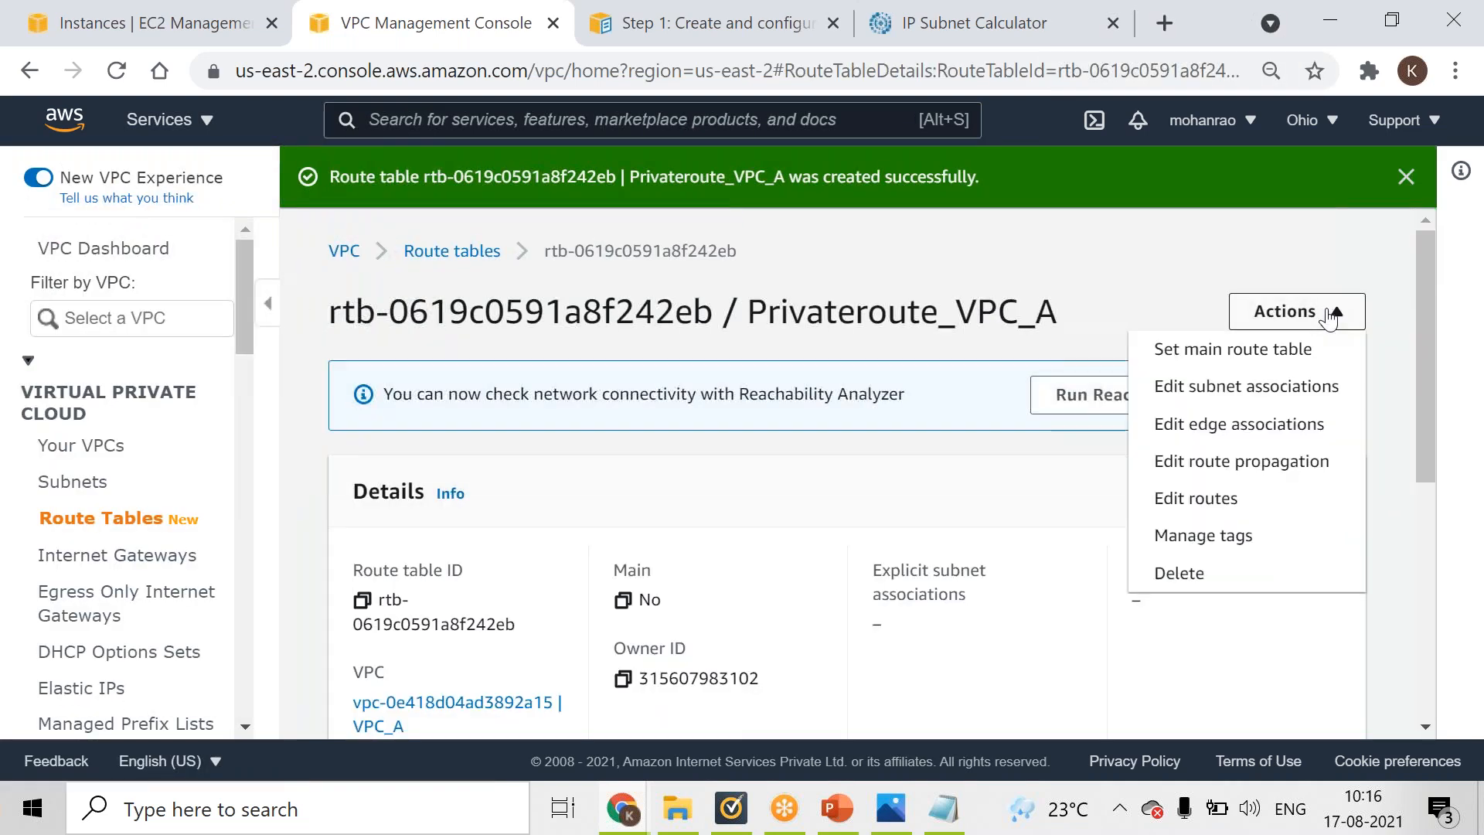
left_click(1241, 386)
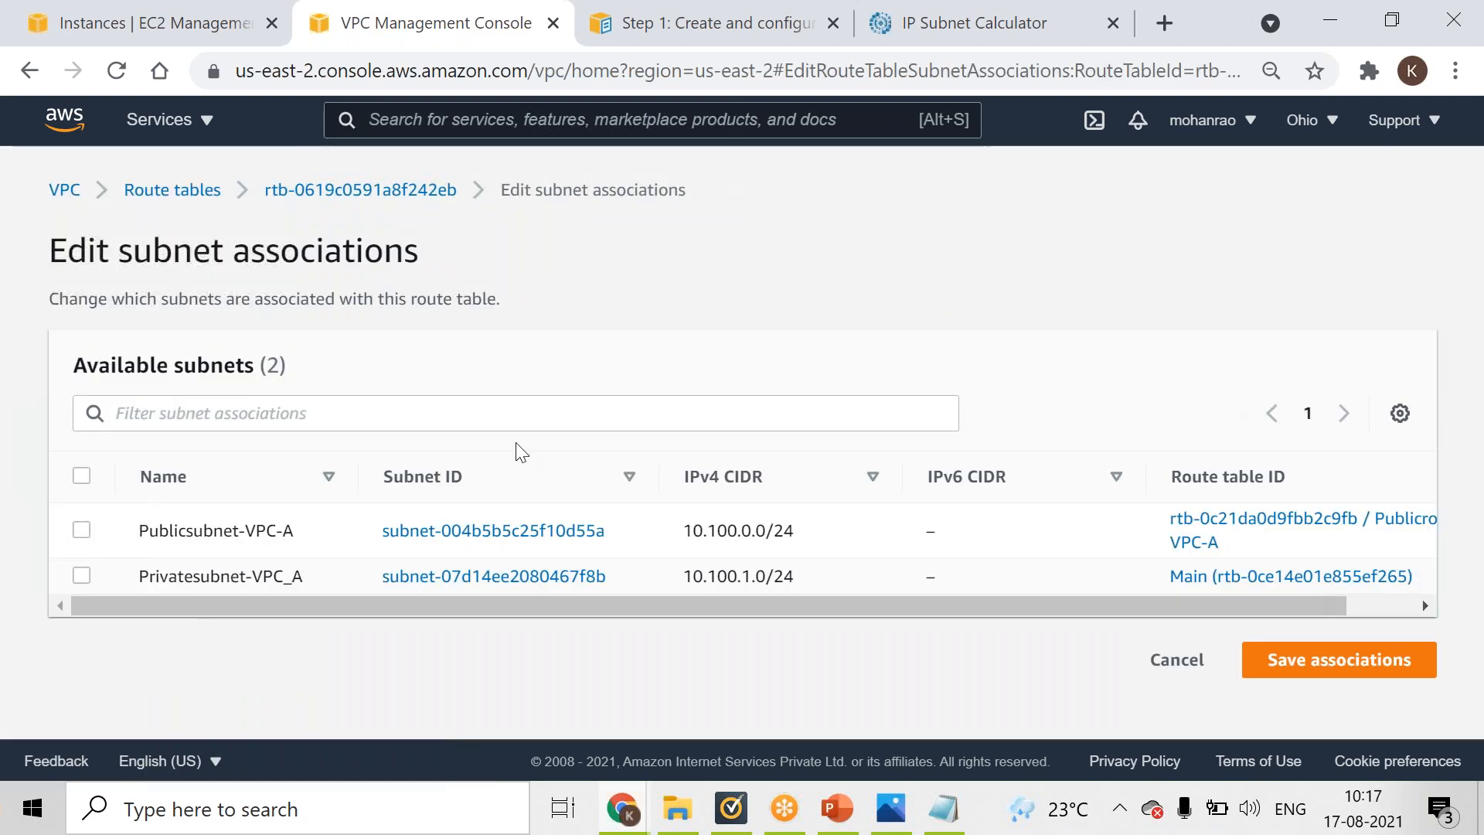
left_click(81, 577)
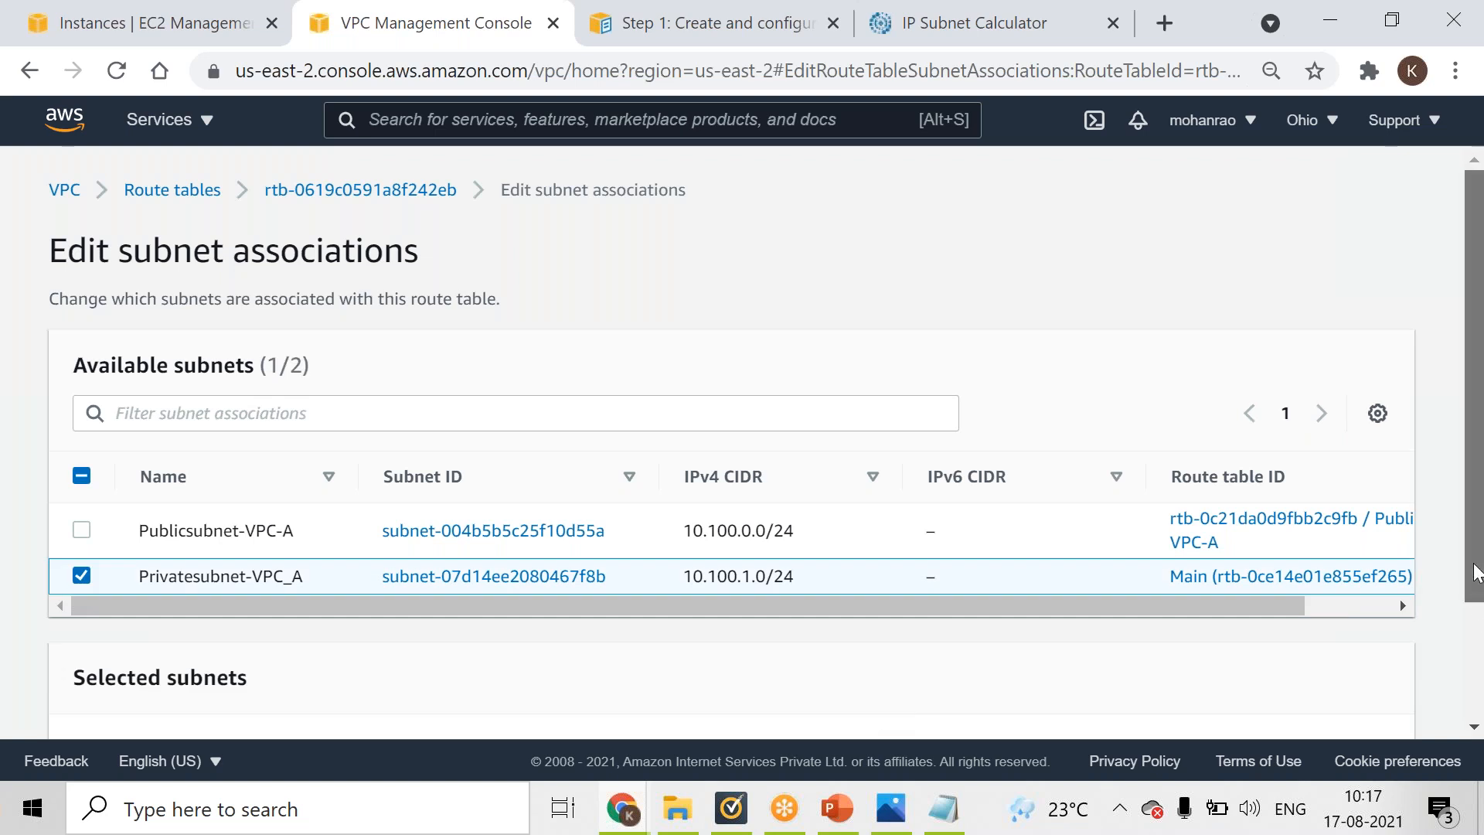
scroll(1476, 572, "down", 2)
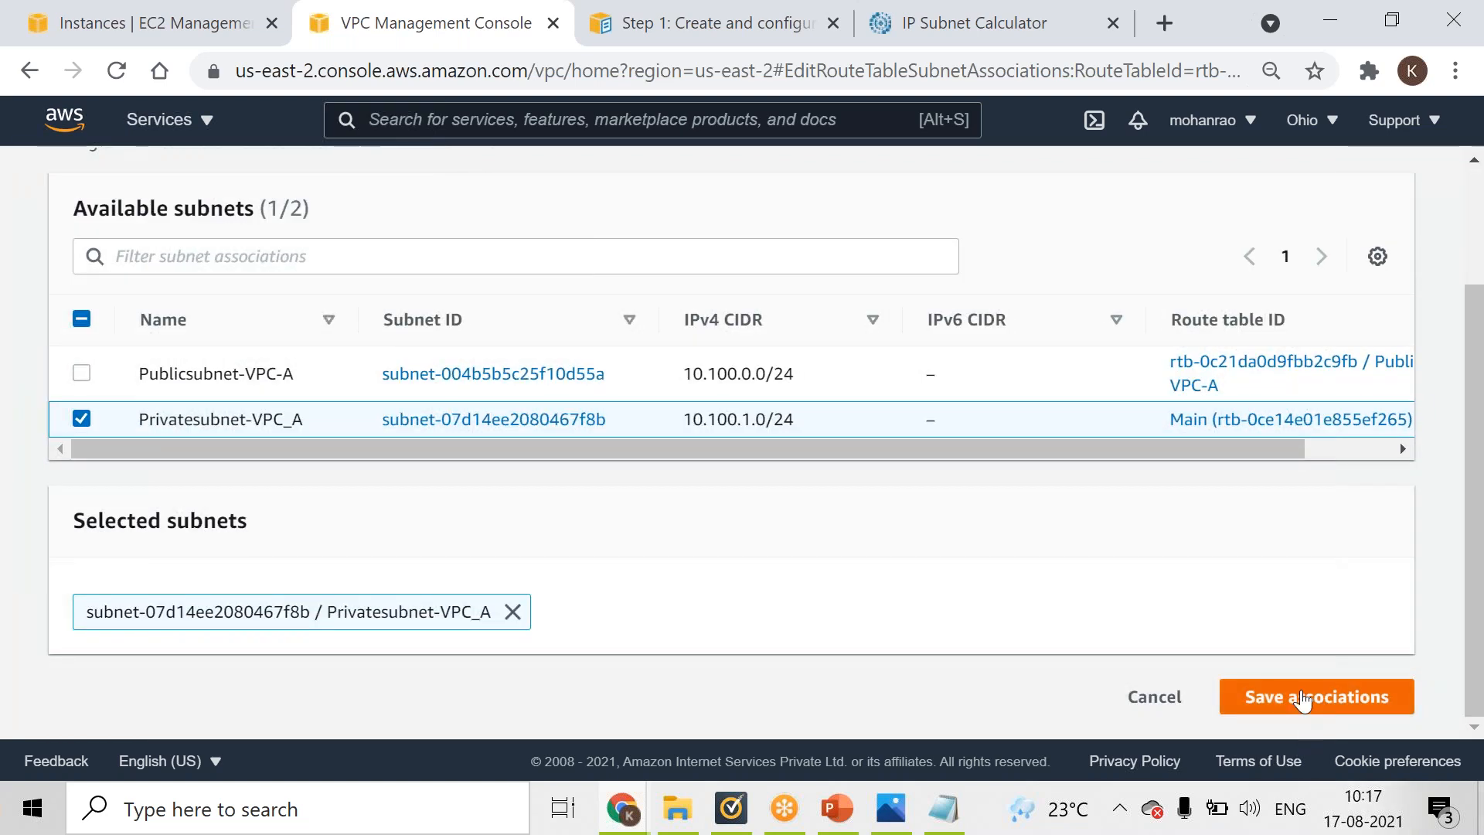
left_click(1304, 700)
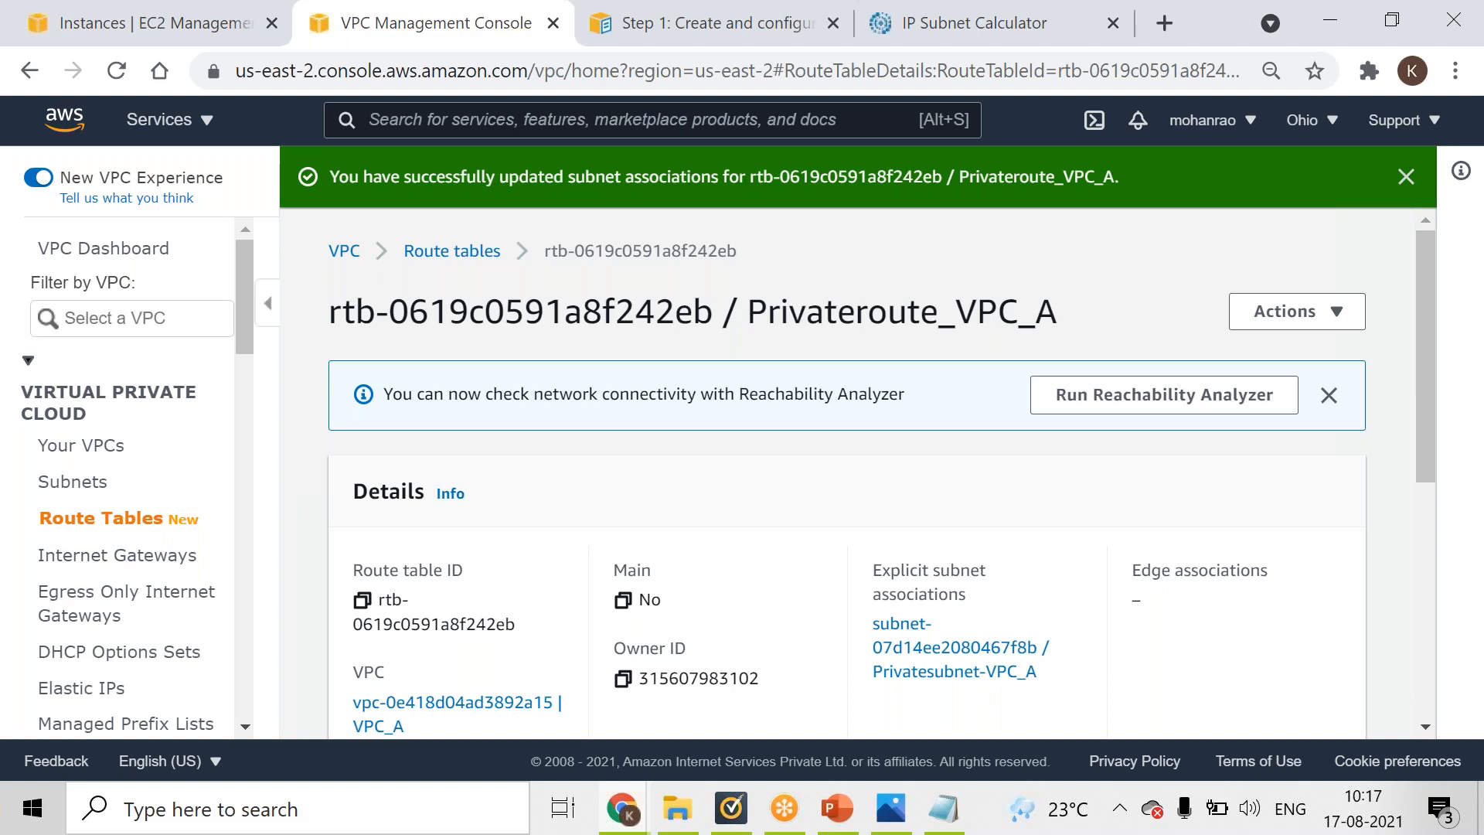
- Switch to the Photos app to view the open image
left_click(891, 808)
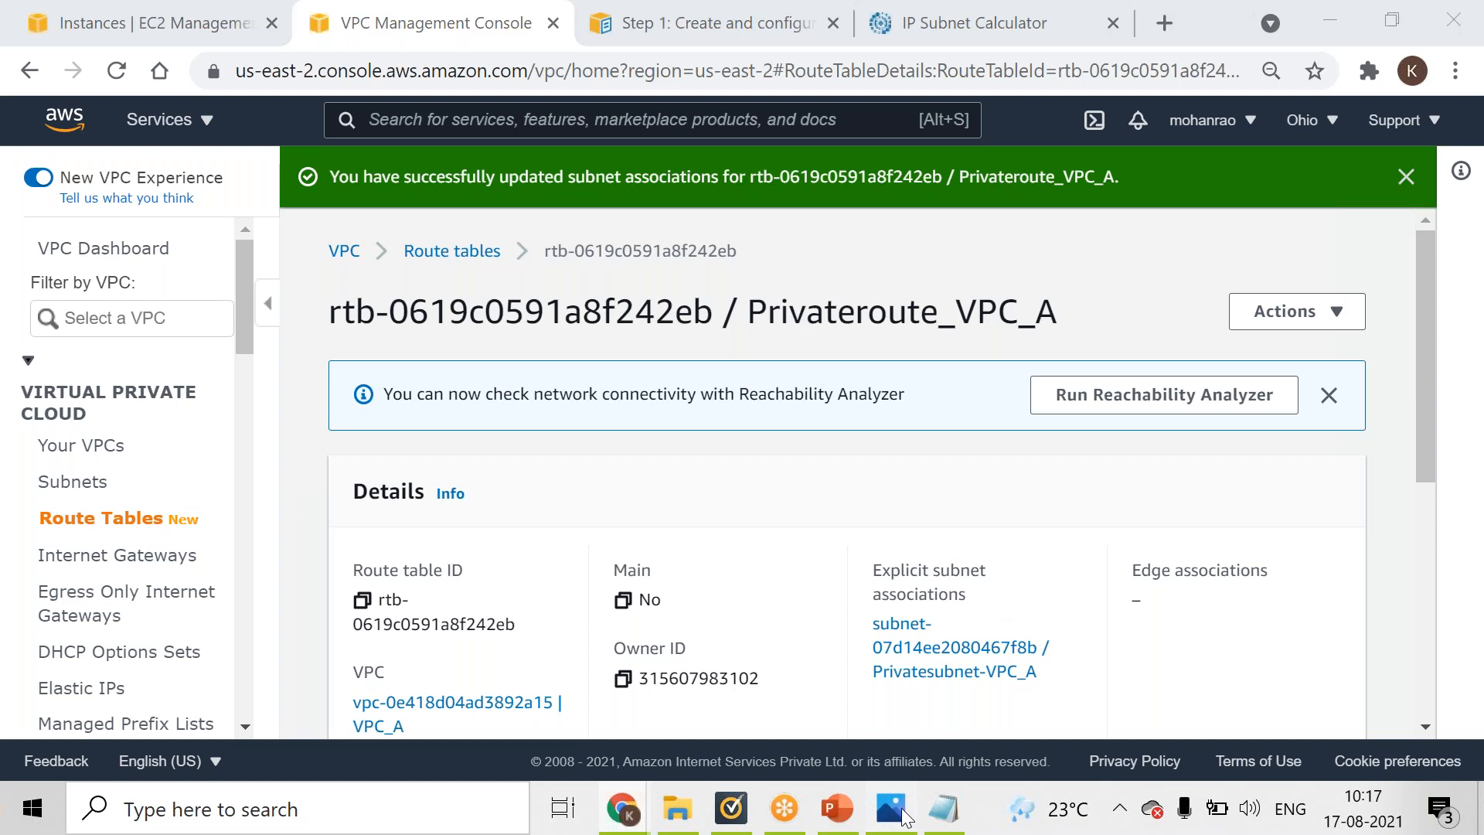